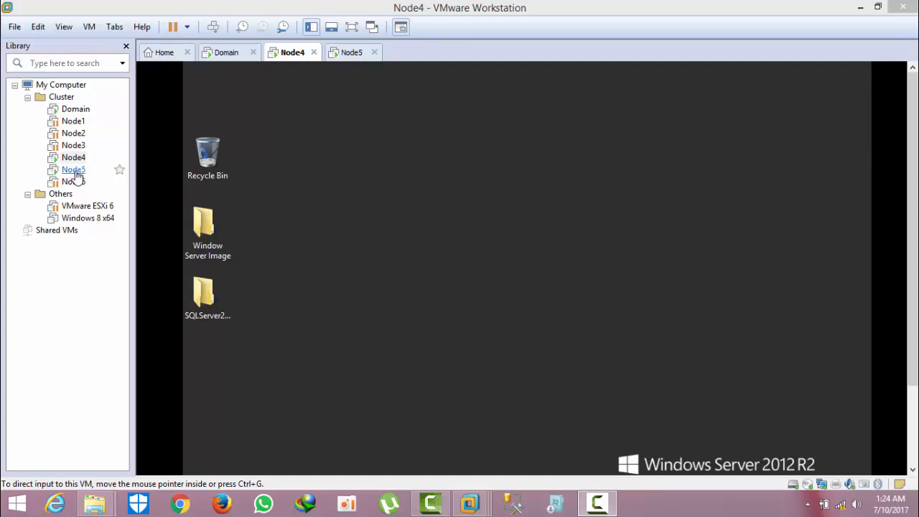
Step: Review the Domain VM's hardware settings and close them unchanged
{"action": "left_click", "coordinate": [73, 113]}
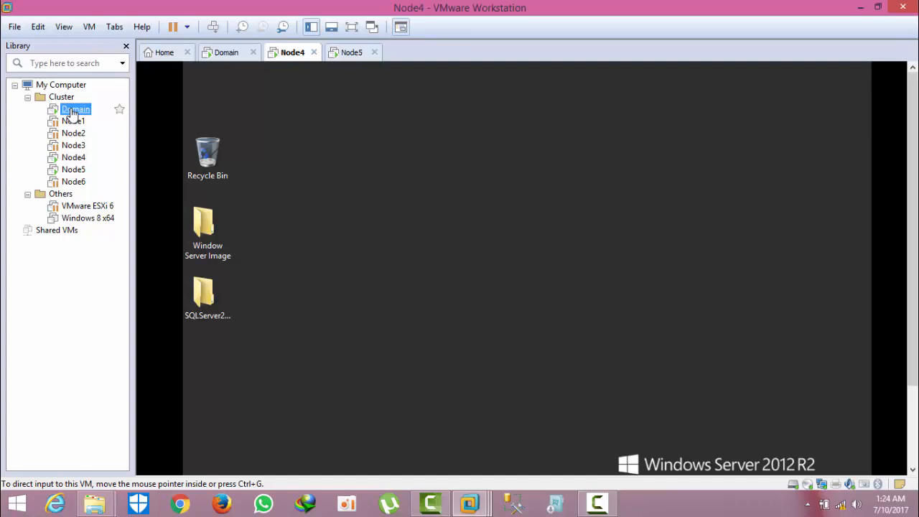
{"action": "right_click", "coordinate": [73, 113]}
{"action": "left_click", "coordinate": [114, 337]}
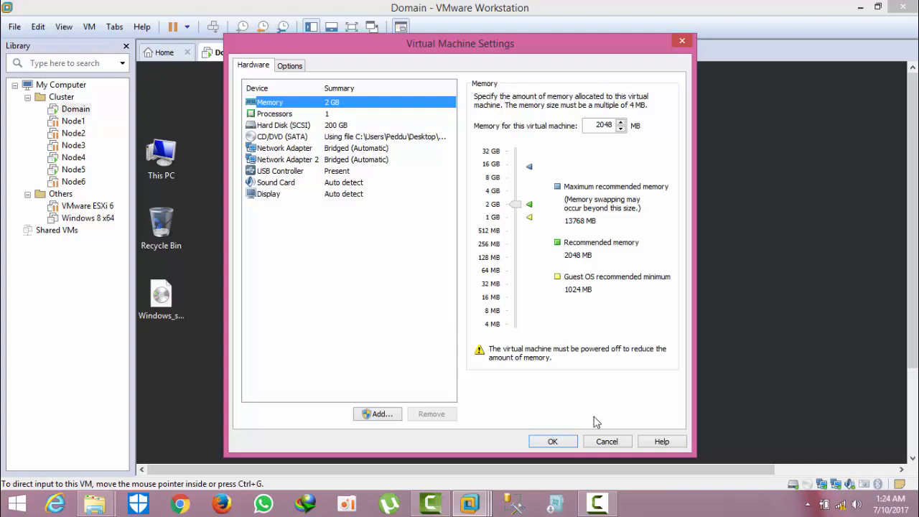
{"action": "left_click", "coordinate": [607, 442]}
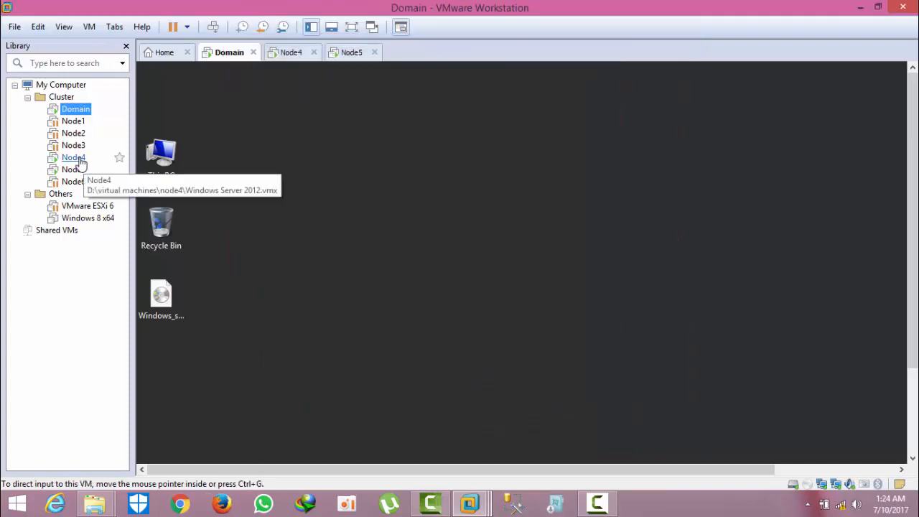
Step: Review Node4's hardware settings, including its network adapter, without changes, then select Node5
{"action": "left_click", "coordinate": [73, 157]}
{"action": "right_click", "coordinate": [81, 161]}
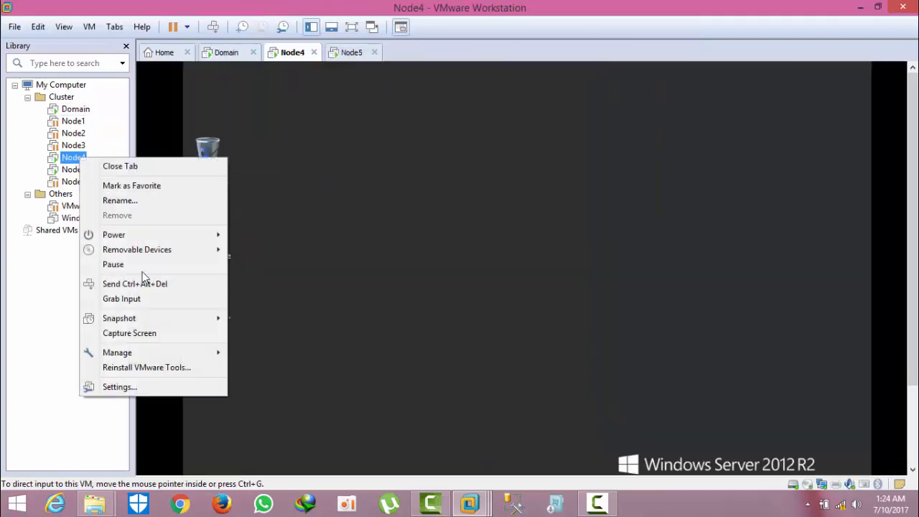
{"action": "left_click", "coordinate": [129, 392]}
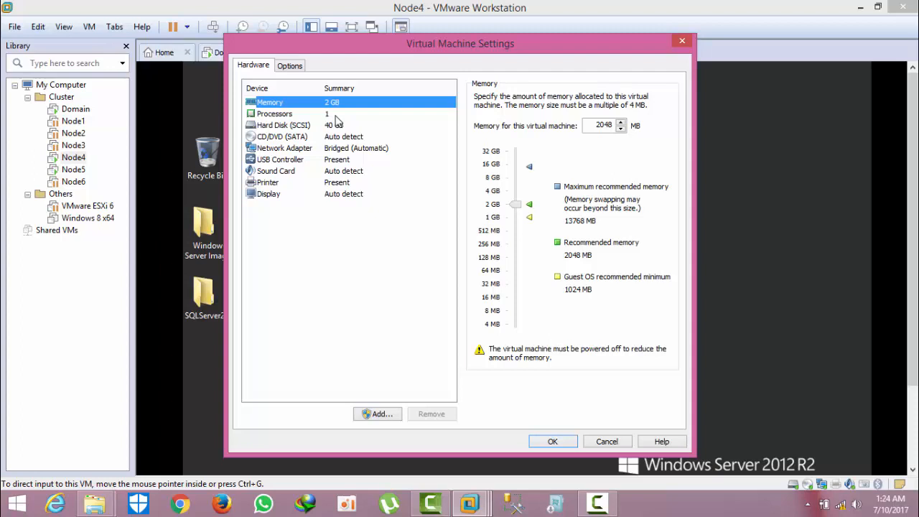
{"action": "left_click", "coordinate": [340, 148]}
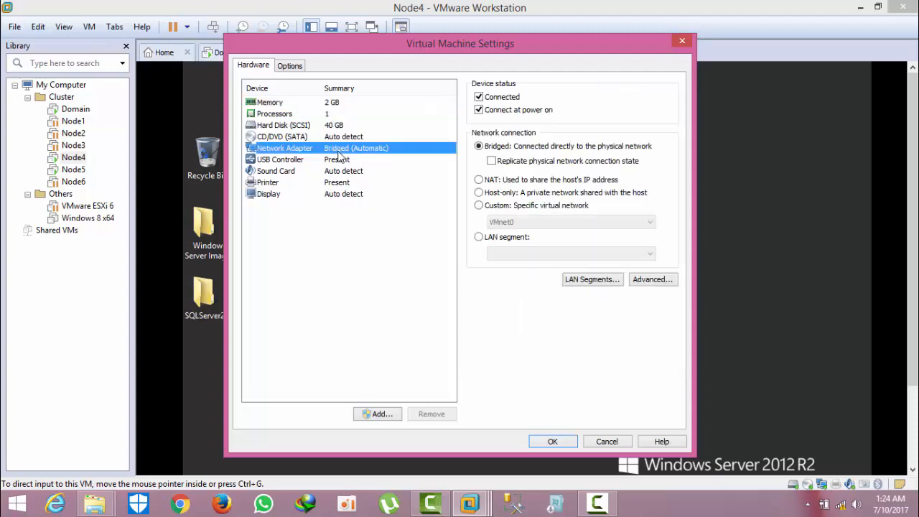
{"action": "left_click", "coordinate": [607, 442]}
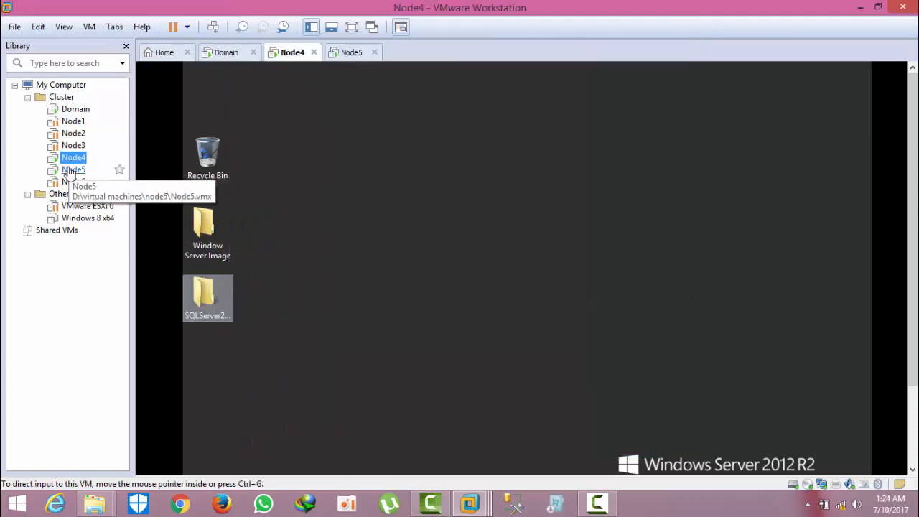
{"action": "left_click", "coordinate": [71, 171]}
Step: Check Node5's processor, CD/DVD, hard disk and network settings unchanged, then view Node5 full screen
{"action": "right_click", "coordinate": [70, 172]}
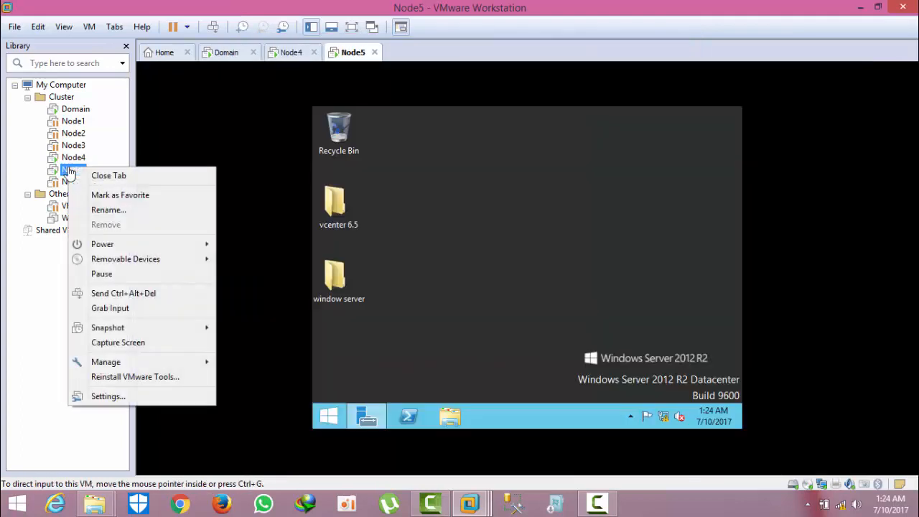
{"action": "left_click", "coordinate": [127, 398]}
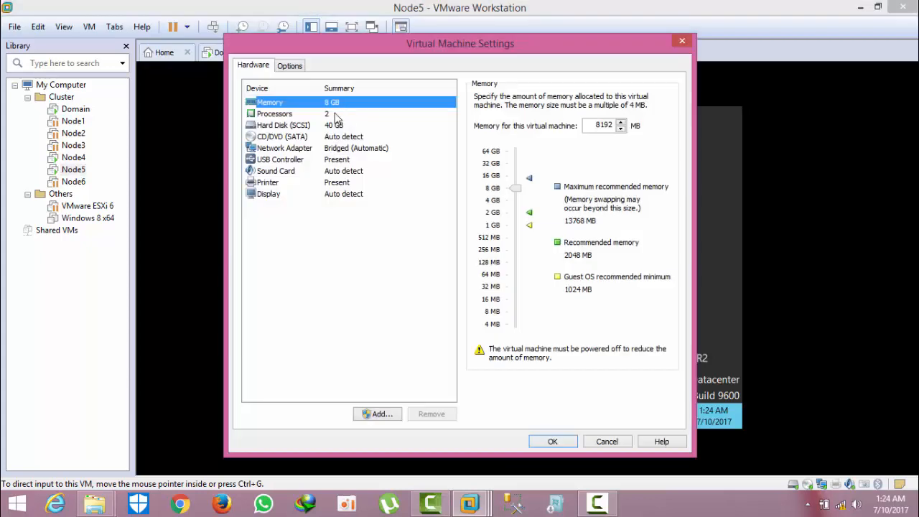
{"action": "left_click", "coordinate": [336, 116]}
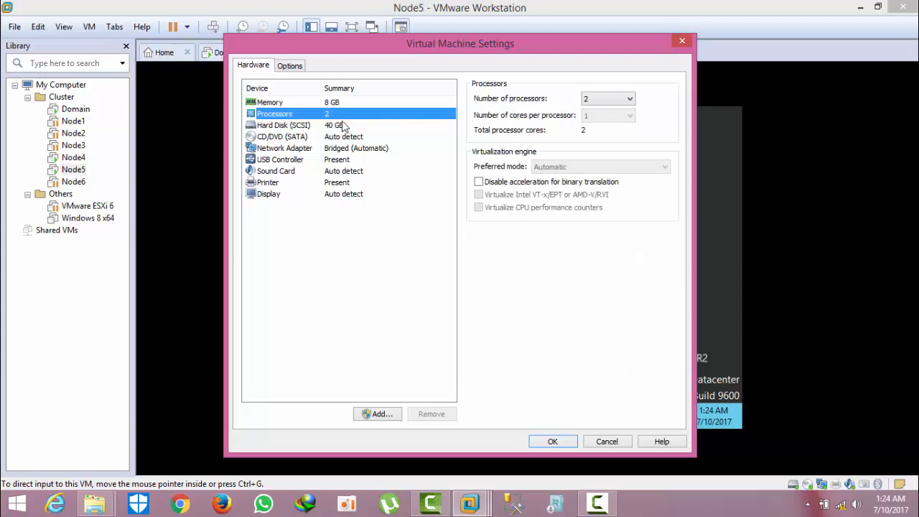
{"action": "left_click", "coordinate": [338, 137]}
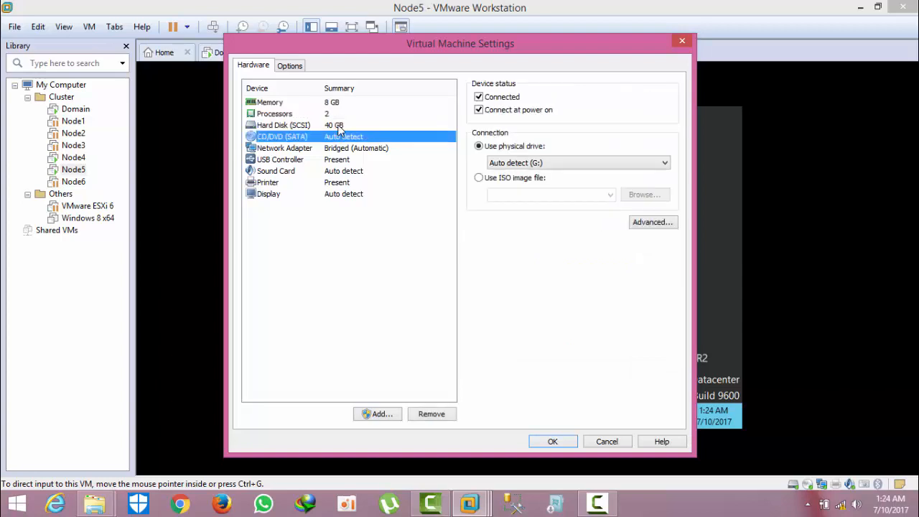
{"action": "left_click", "coordinate": [338, 126]}
{"action": "left_click", "coordinate": [341, 149]}
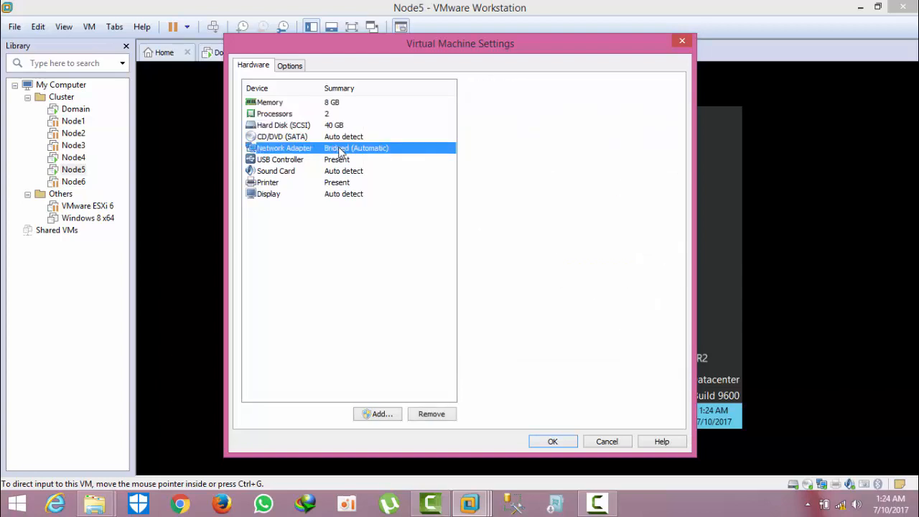
{"action": "left_click", "coordinate": [607, 441]}
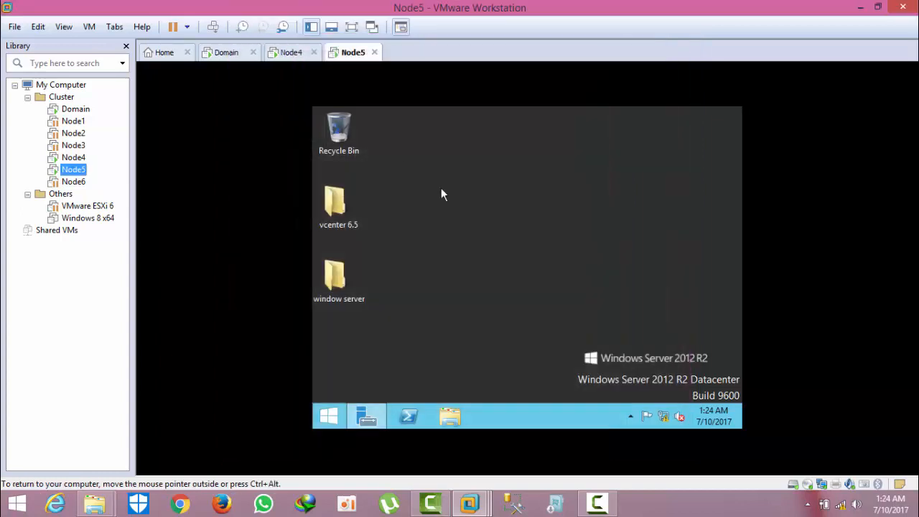
{"action": "left_click", "coordinate": [351, 27]}
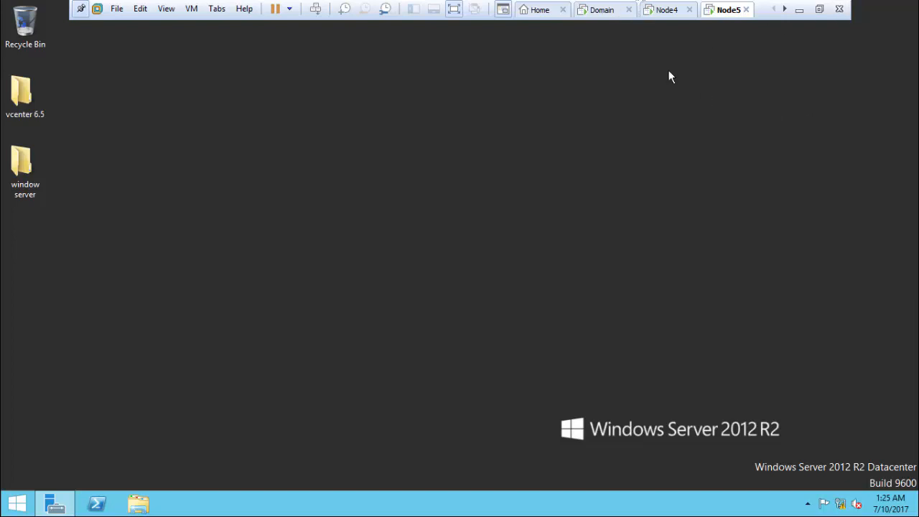
Step: Cycle through the VM tabs back to Domain and launch a command prompt with cmd
{"action": "left_click", "coordinate": [607, 10]}
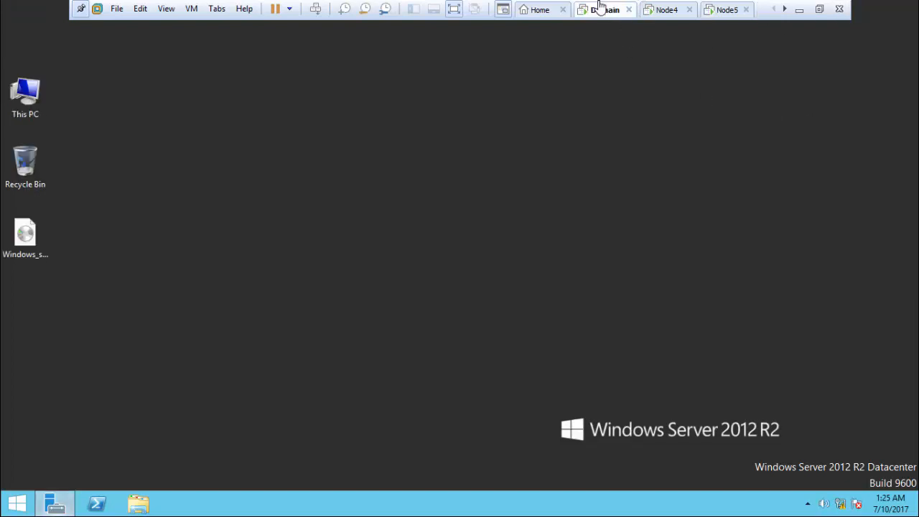
{"action": "left_click", "coordinate": [678, 9]}
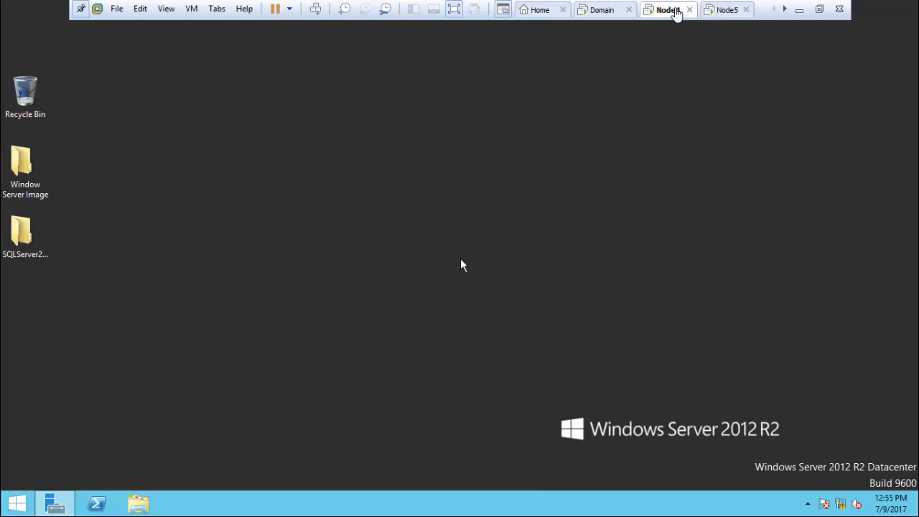
{"action": "left_click", "coordinate": [727, 10]}
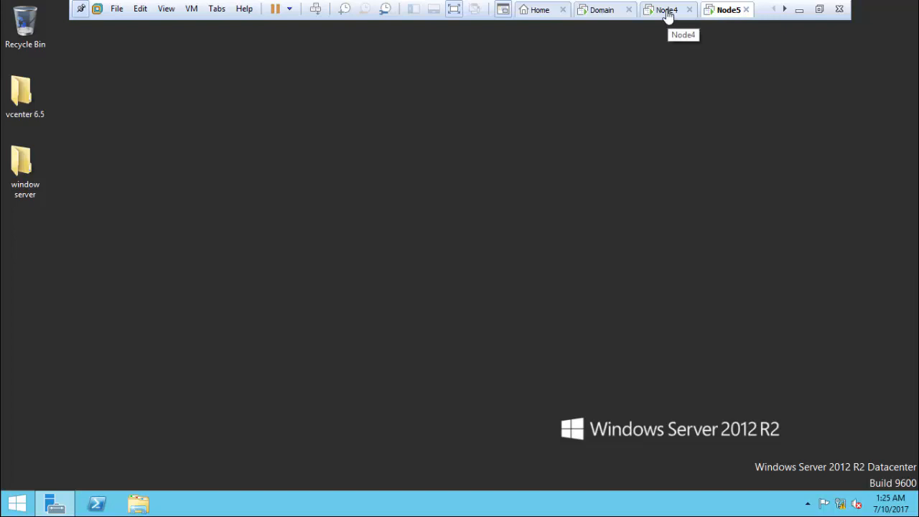
{"action": "left_click", "coordinate": [615, 6]}
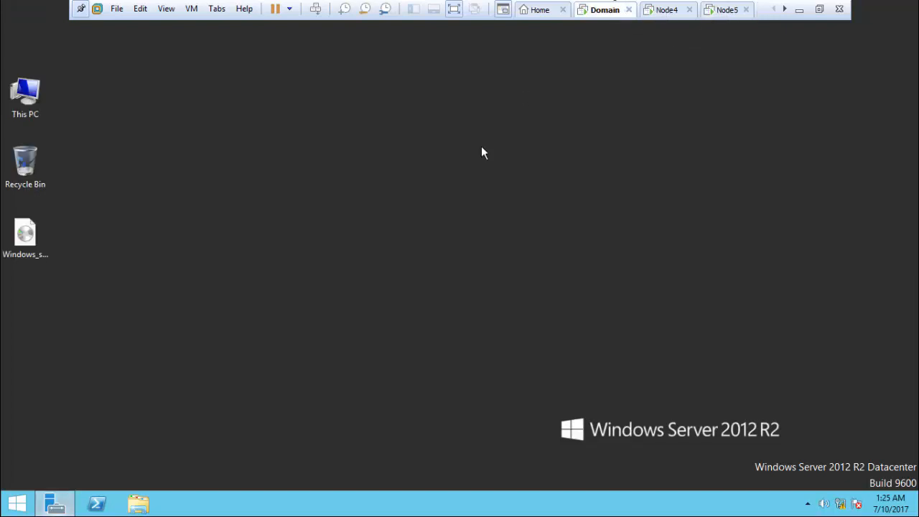
{"action": "key", "text": "super+r"}
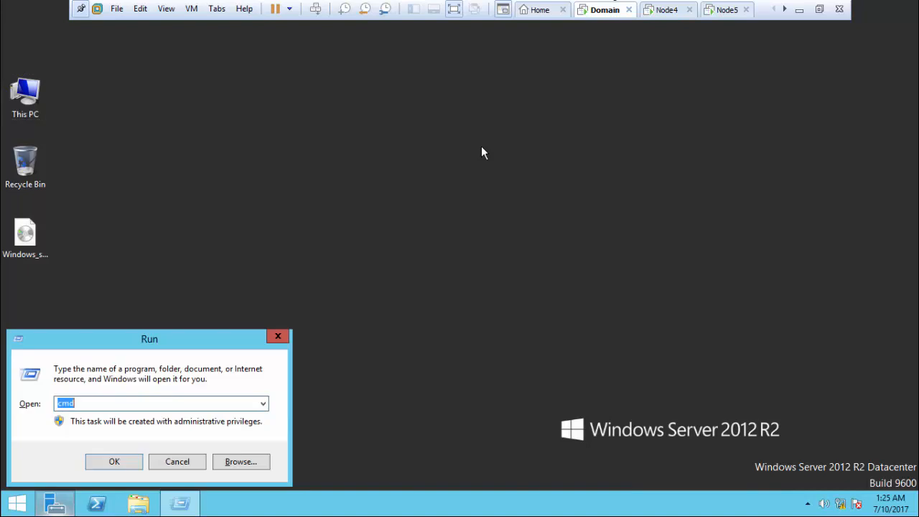
{"action": "type", "text": "cmd"}
{"action": "key", "text": "Return"}
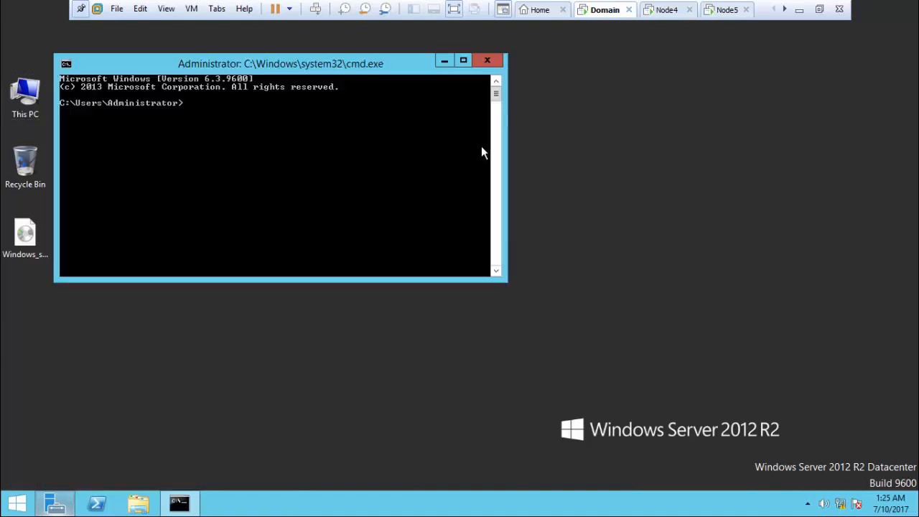
Step: Ping 10.0.0.5, stop it after timeouts, then ping 10.0.0.6
{"action": "type", "text": "ping 10.0.0.5"}
{"action": "key", "text": "Return"}
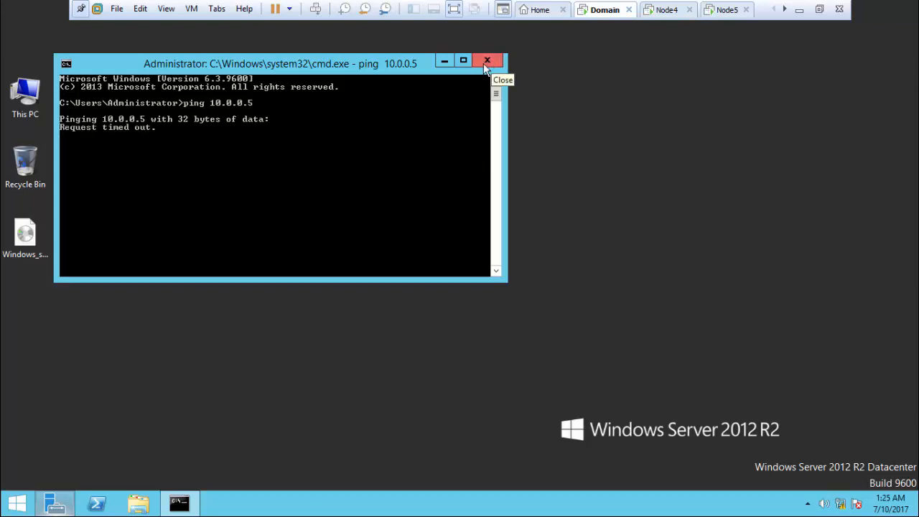
{"action": "key", "text": "ctrl+c"}
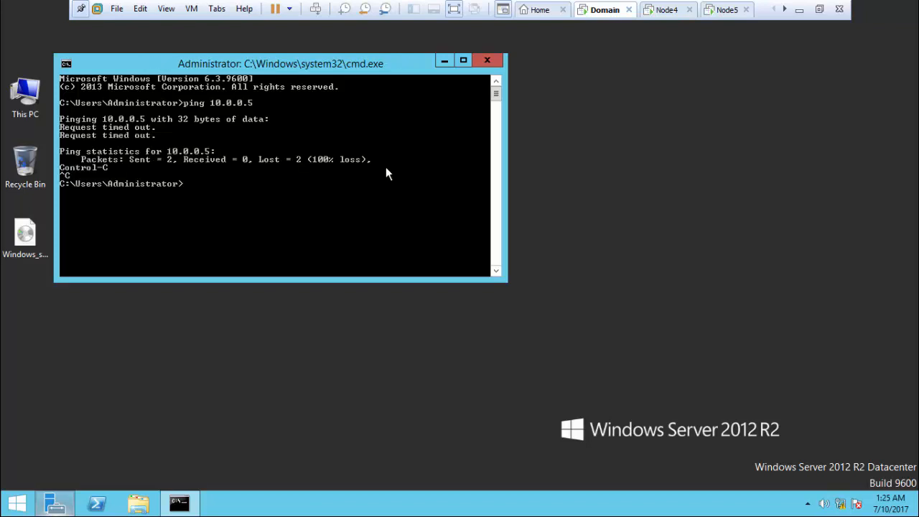
{"action": "key", "text": "Up"}
{"action": "key", "text": "BackSpace"}
{"action": "type", "text": "6"}
{"action": "key", "text": "Return"}
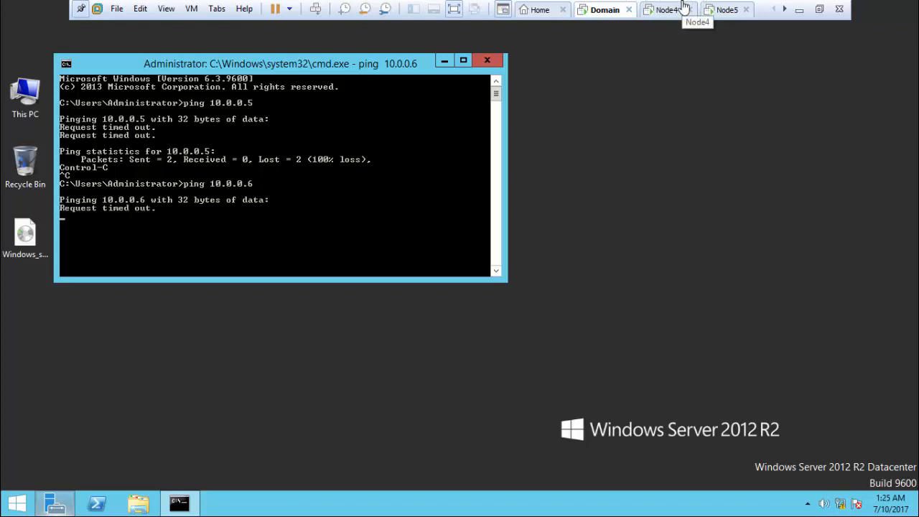
Step: Turn off Node4's Windows Firewall for domain networks via firewall.cpl
{"action": "left_click", "coordinate": [683, 9]}
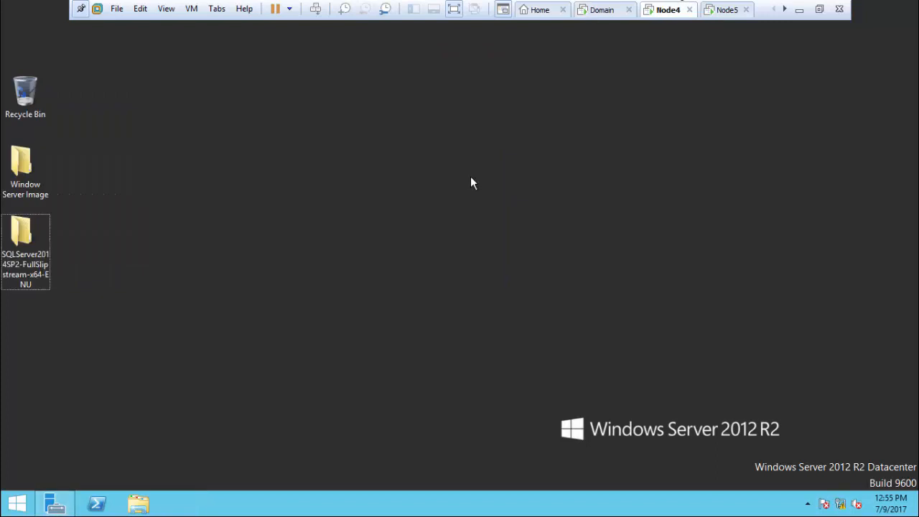
{"action": "key", "text": "super+r"}
{"action": "type", "text": "firew"}
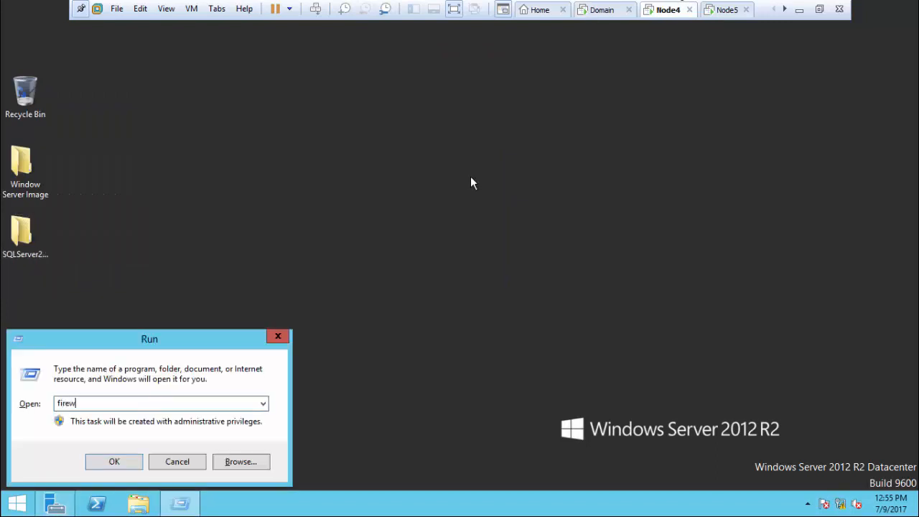
{"action": "type", "text": "all.cpl"}
{"action": "key", "text": "Return"}
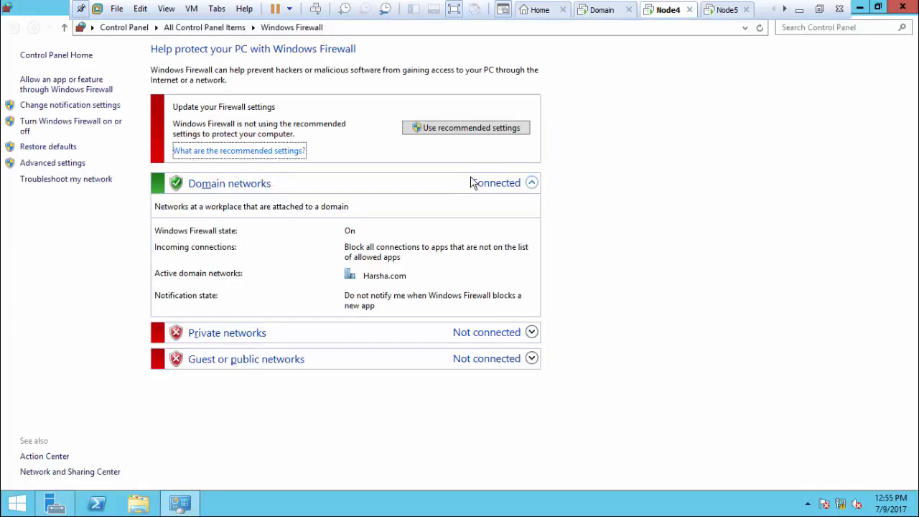
{"action": "left_click", "coordinate": [102, 126]}
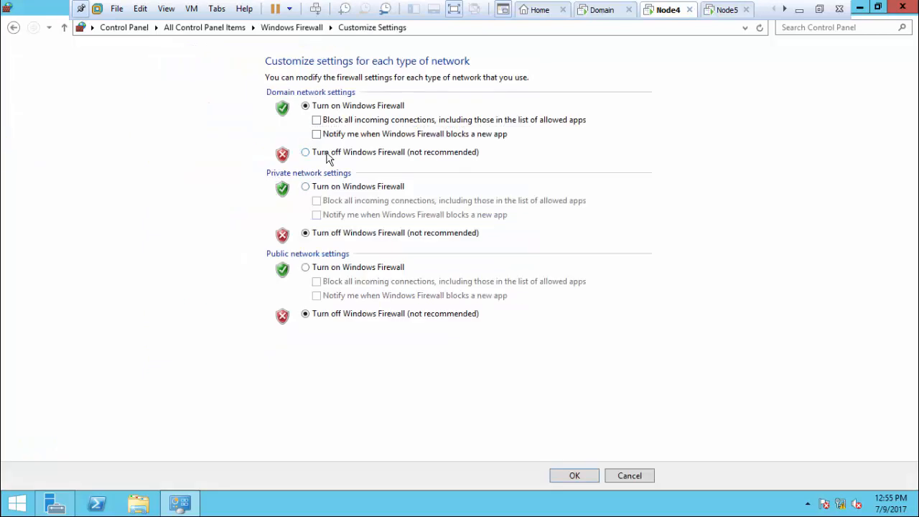
{"action": "left_click", "coordinate": [327, 157]}
{"action": "left_click", "coordinate": [580, 481]}
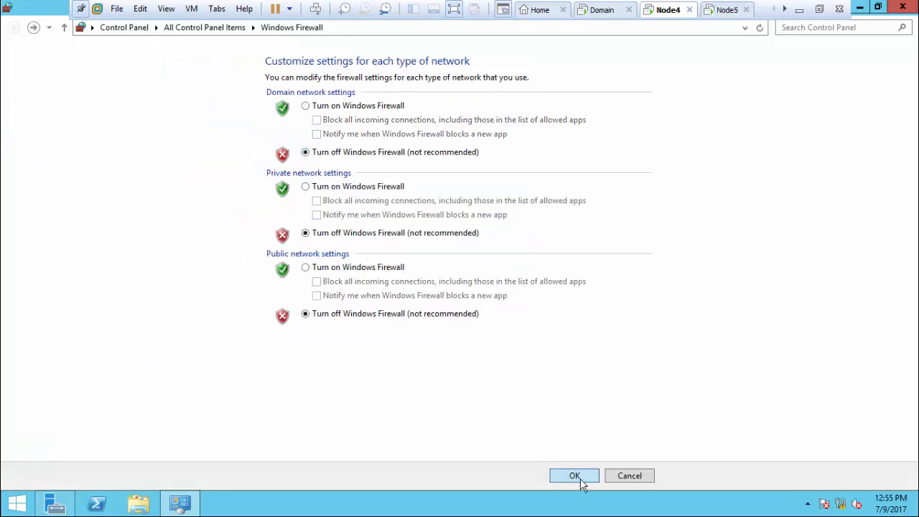
{"action": "left_click", "coordinate": [862, 7]}
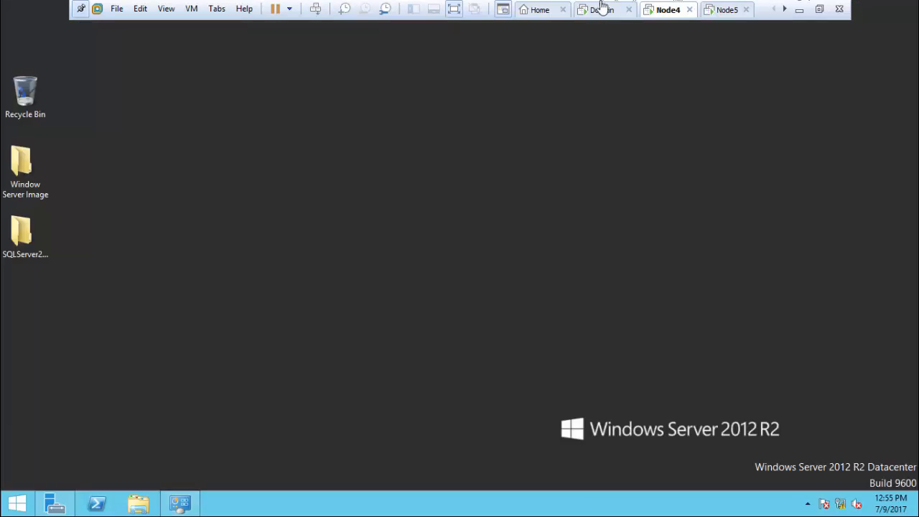
Step: On Domain, retry ping 10.0.0.6, stop it, and ping 10.0.0.5 successfully
{"action": "left_click", "coordinate": [602, 9]}
{"action": "key", "text": "Up"}
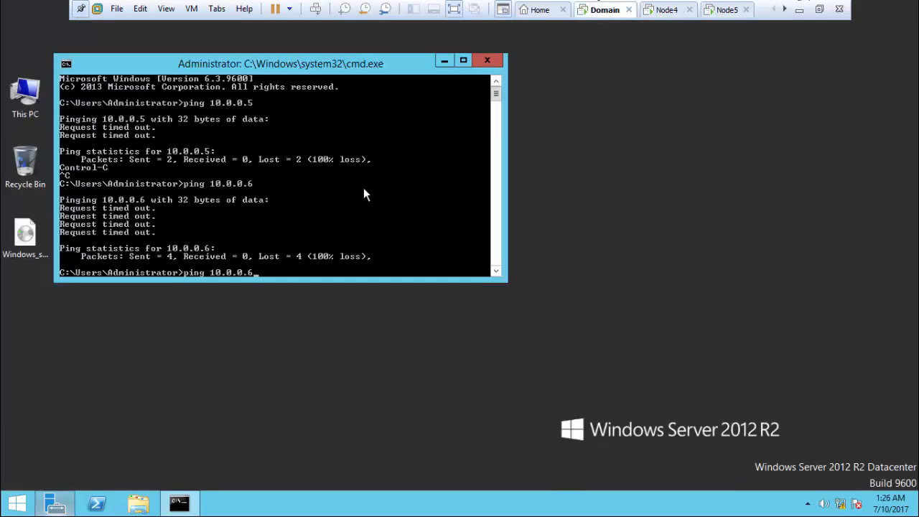
{"action": "key", "text": "Return"}
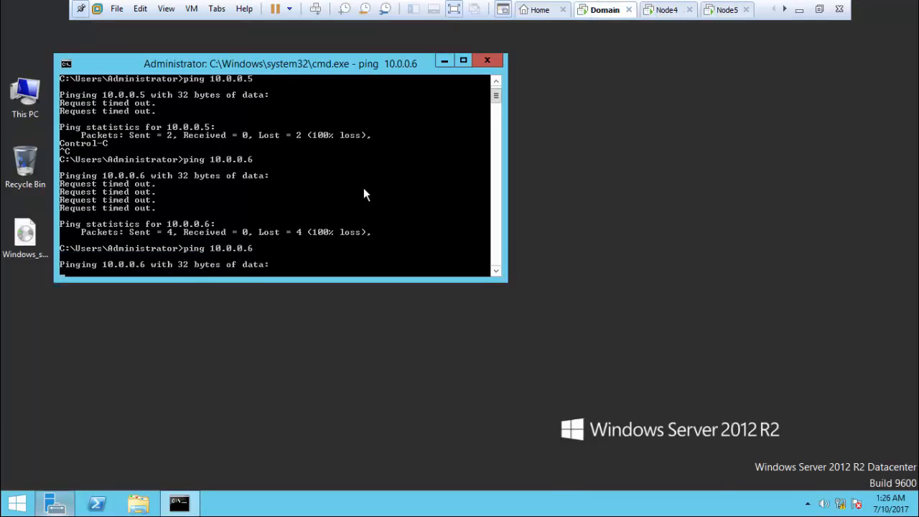
{"action": "key", "text": "ctrl+c"}
{"action": "key", "text": "Up"}
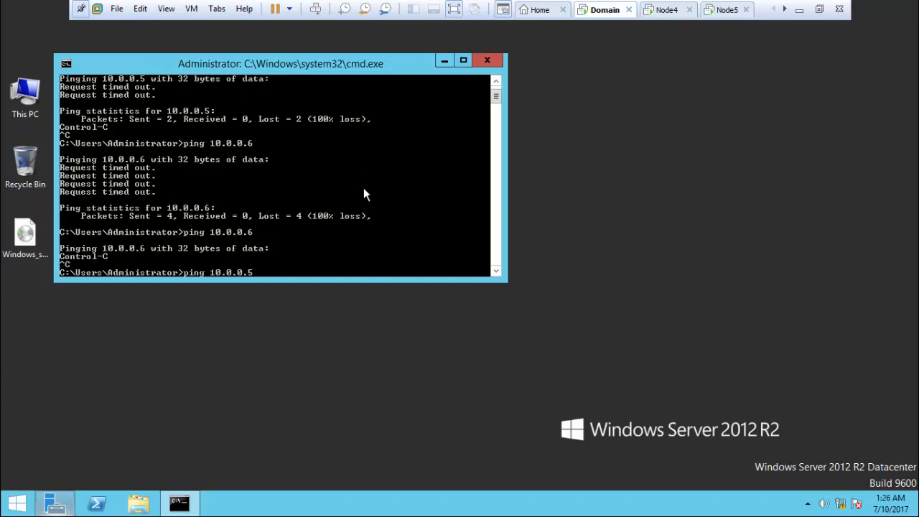
{"action": "key", "text": "Return"}
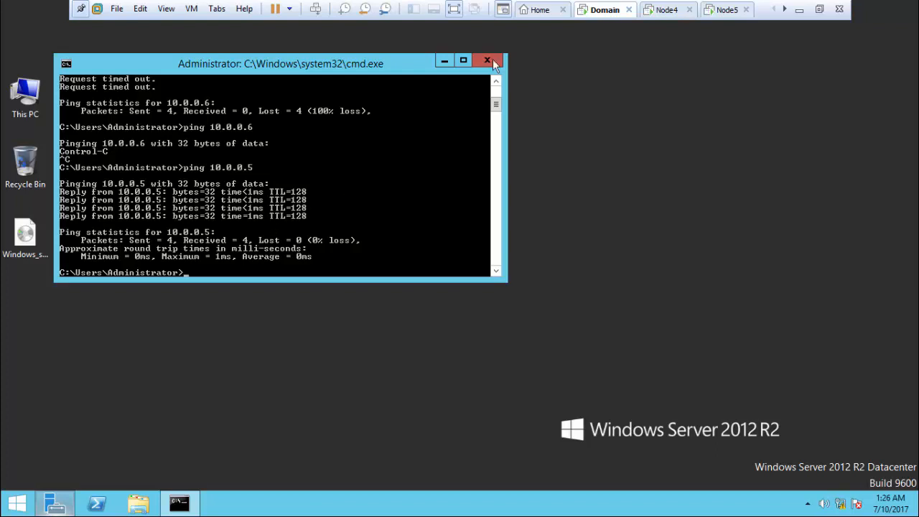
Step: Turn off Node5's Windows Firewall for domain networks via firewall.cpl
{"action": "left_click", "coordinate": [724, 10]}
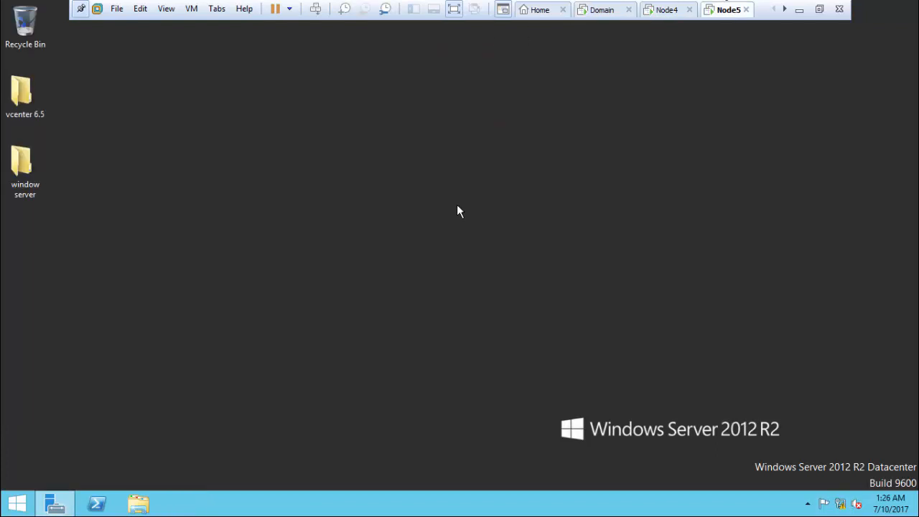
{"action": "key", "text": "super+r"}
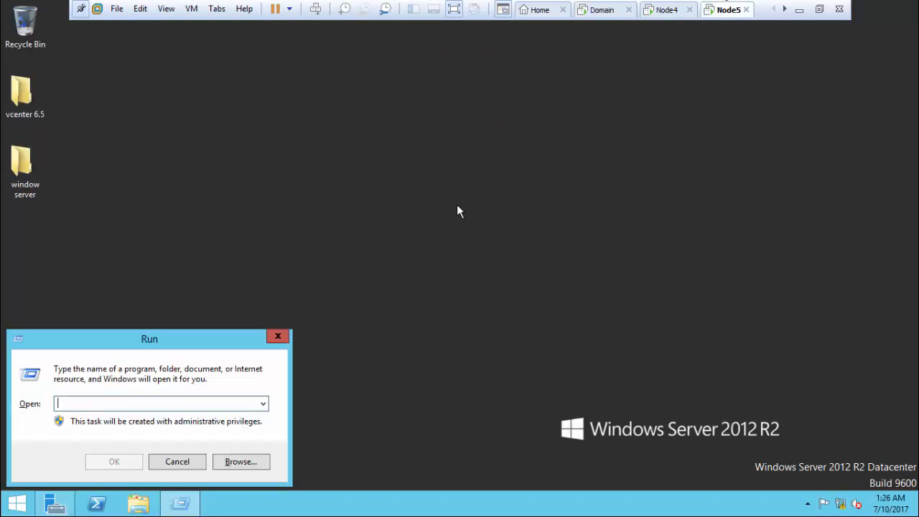
{"action": "type", "text": "firewall.cpl"}
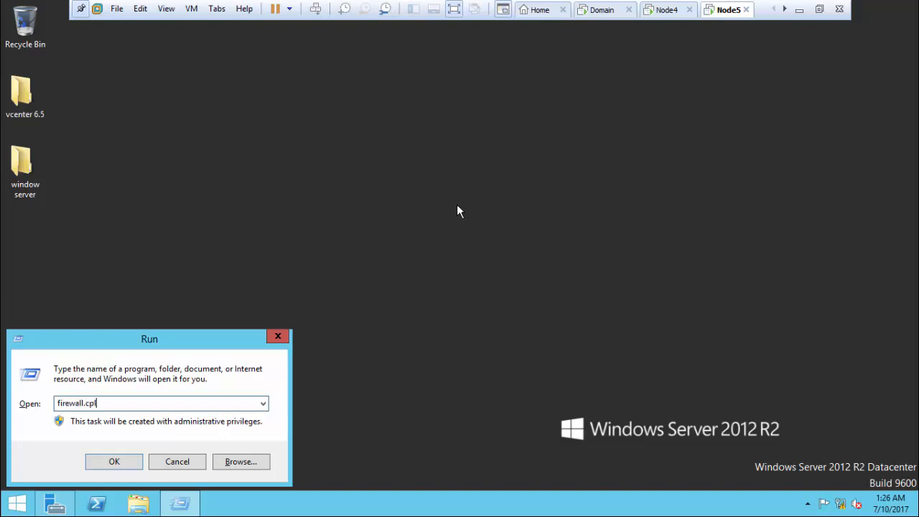
{"action": "key", "text": "Return"}
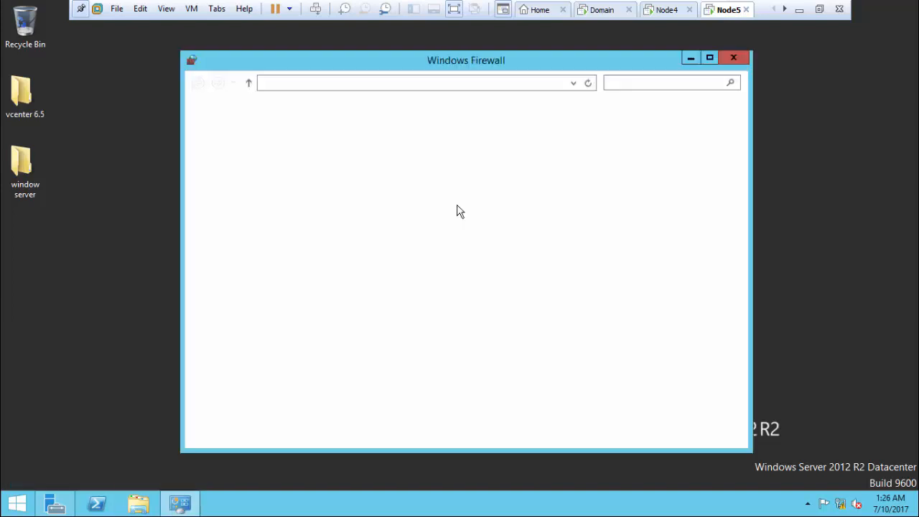
{"action": "left_click", "coordinate": [260, 178]}
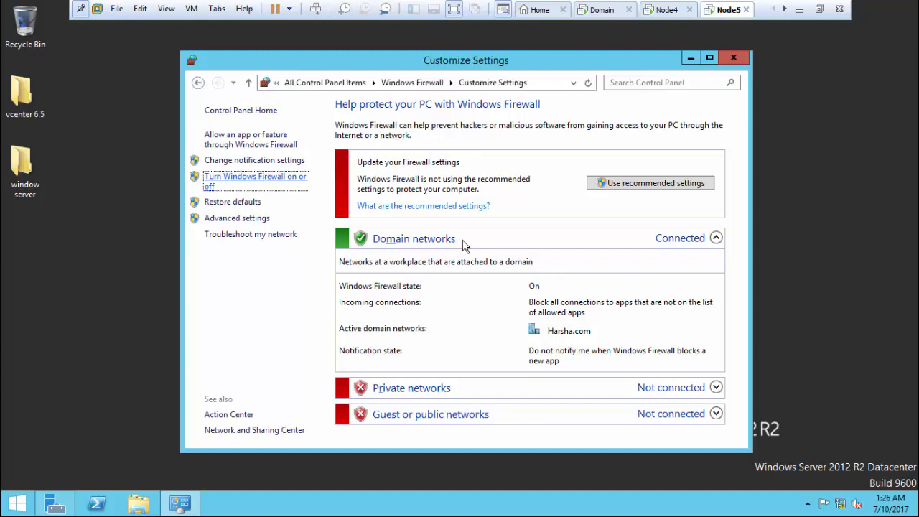
{"action": "left_click", "coordinate": [377, 209]}
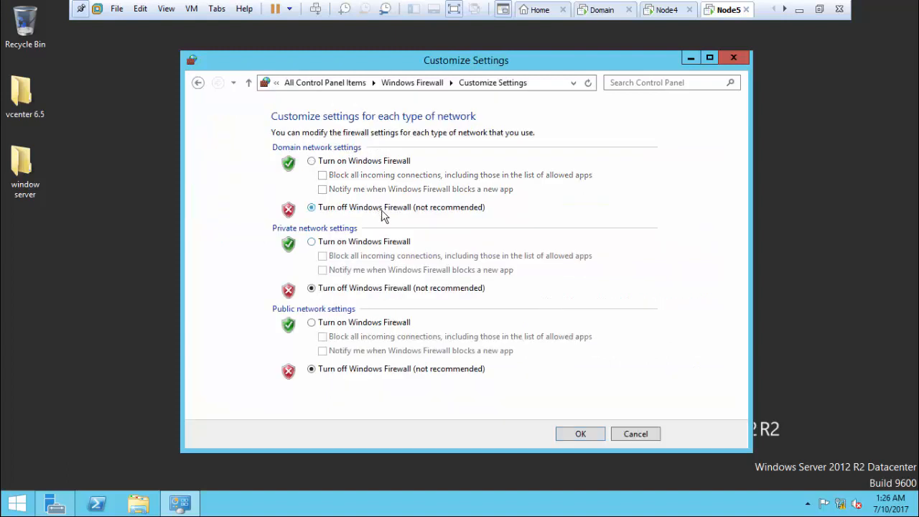
{"action": "left_click", "coordinate": [590, 437]}
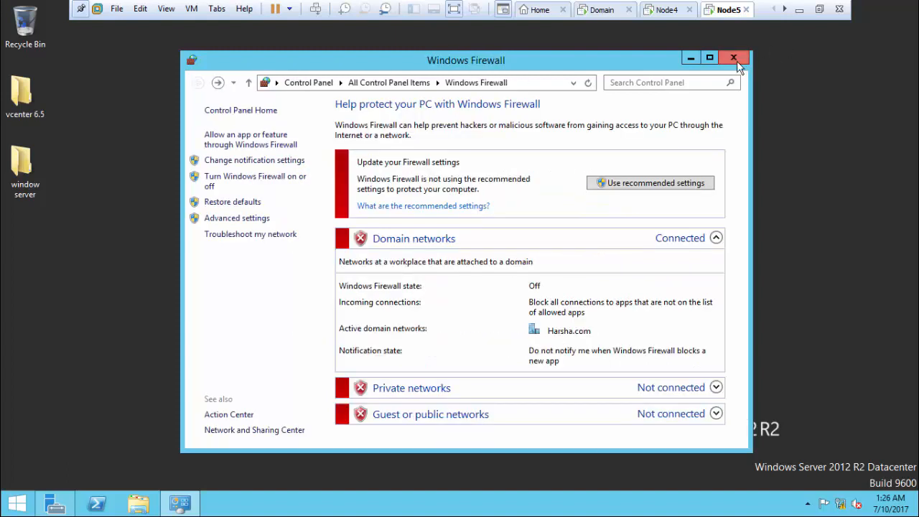
{"action": "left_click", "coordinate": [734, 57]}
Step: On Domain, ping 10.0.0.6 again and confirm it now replies
{"action": "left_click", "coordinate": [607, 9]}
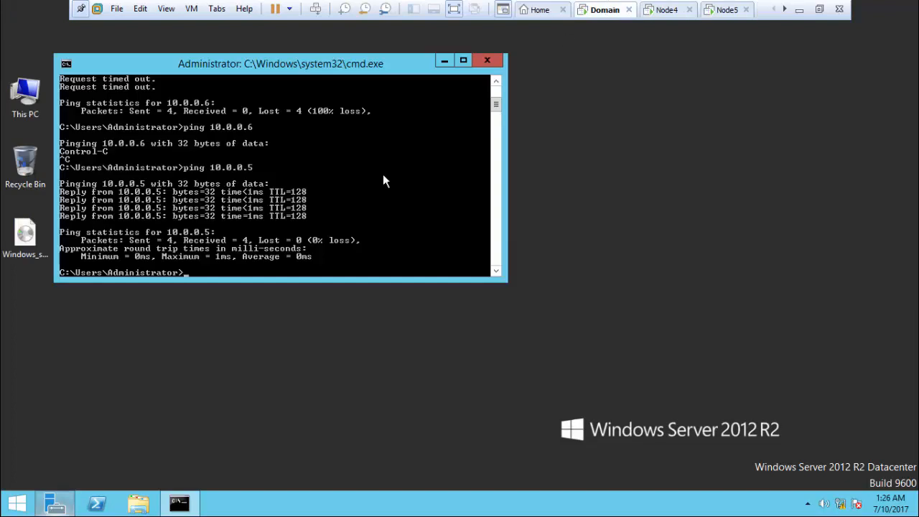
{"action": "key", "text": "Up"}
{"action": "key", "text": "BackSpace"}
{"action": "type", "text": "6"}
{"action": "key", "text": "Return"}
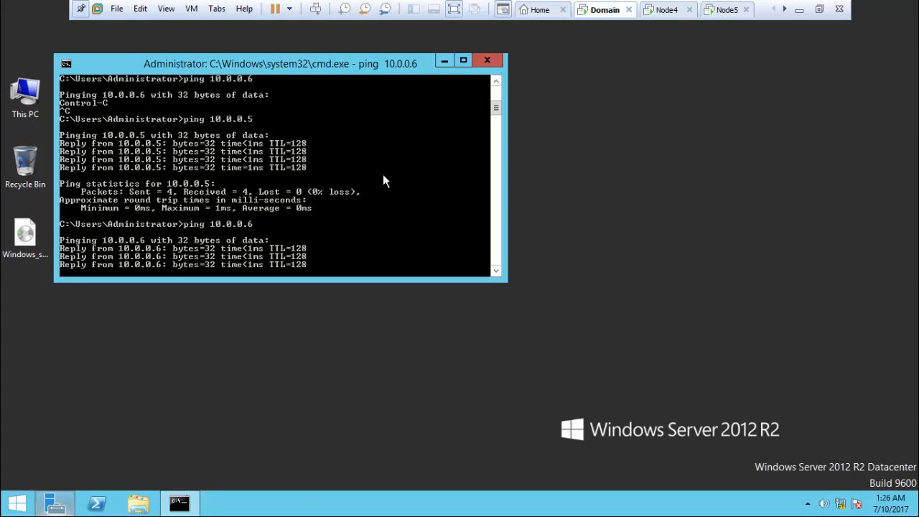
{"action": "key", "text": "ctrl+c"}
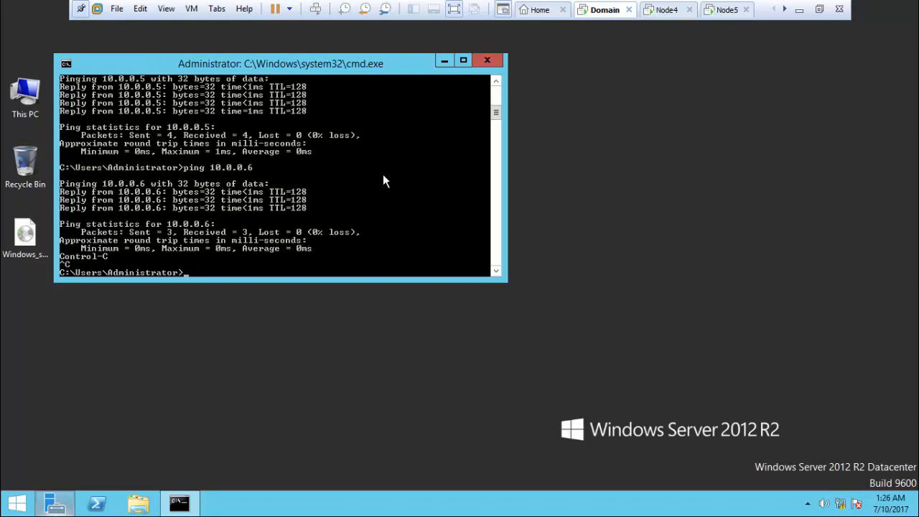
Step: Type the nslookup command, entered mistakenly as 'nsloolup'
{"action": "type", "text": "ns"}
{"action": "type", "text": "llo"}
{"action": "key", "text": "BackSpace"}
{"action": "key", "text": "BackSpace"}
{"action": "type", "text": "oolup"}
Step: Correct the typo to nslookup, start an nslookup session and exit it
{"action": "key", "text": "Return"}
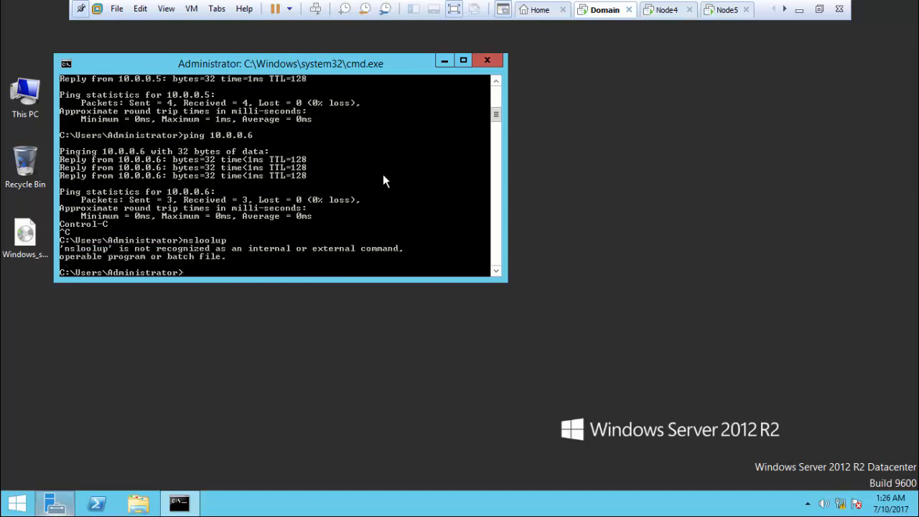
{"action": "key", "text": "Up"}
{"action": "key", "text": "BackSpace"}
{"action": "key", "text": "BackSpace"}
{"action": "key", "text": "BackSpace"}
{"action": "type", "text": "kup"}
{"action": "key", "text": "Return"}
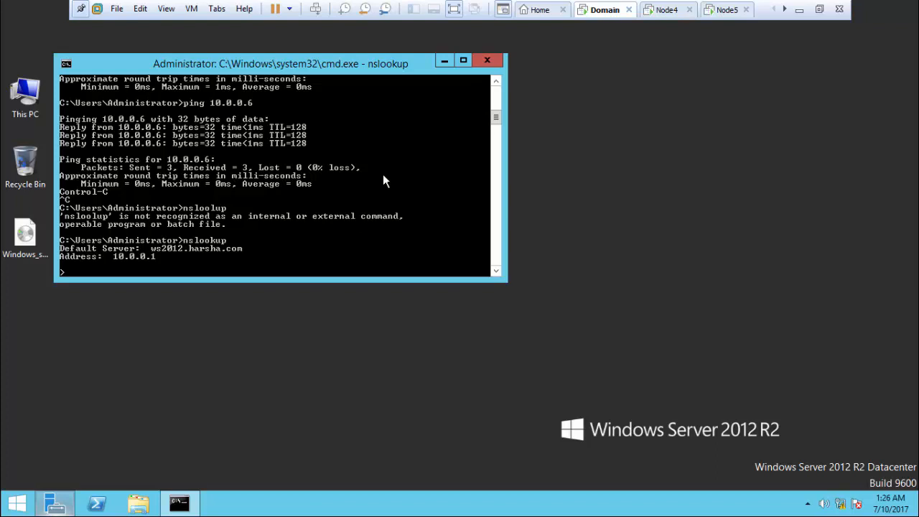
{"action": "key", "text": "ctrl+c"}
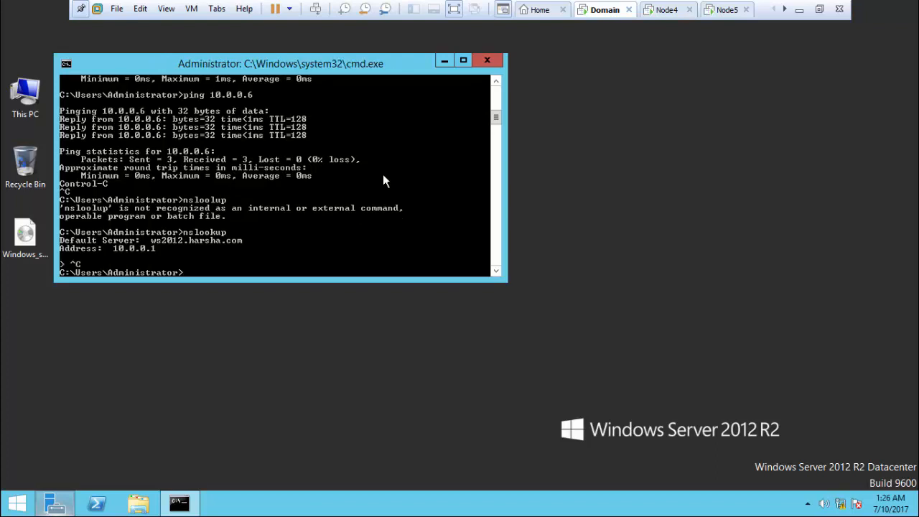
Step: Run nslookup node4 and nslookup node5, resolving to 10.0.0.5 and 10.0.0.6
{"action": "key", "text": "Up"}
{"action": "type", "text": "node4"}
{"action": "key", "text": "Return"}
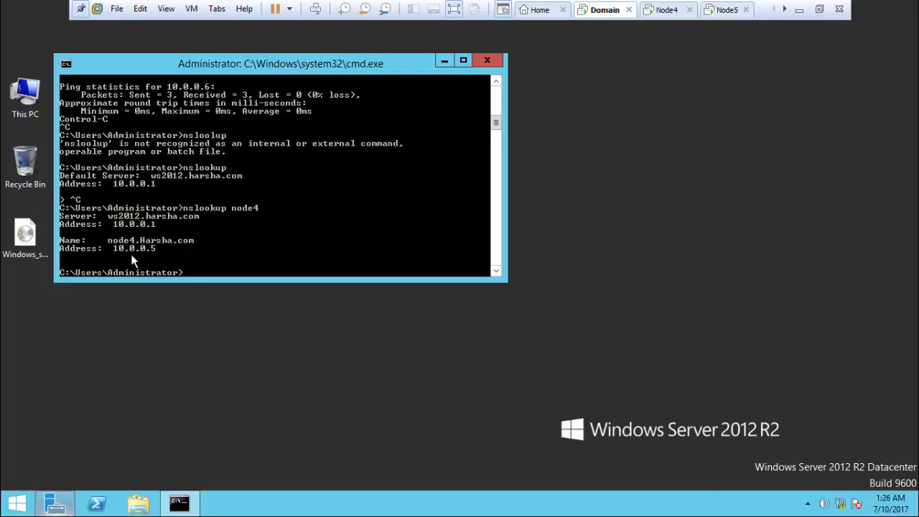
{"action": "key", "text": "Up"}
{"action": "key", "text": "BackSpace"}
{"action": "type", "text": "5"}
{"action": "key", "text": "Return"}
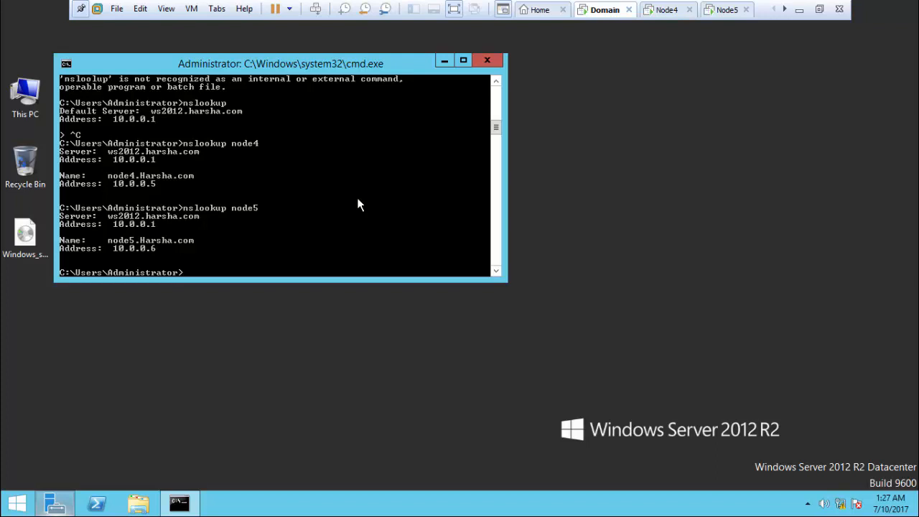
Step: Close the command window, switch to Node4 and bring up Server Manager
{"action": "left_click", "coordinate": [487, 60]}
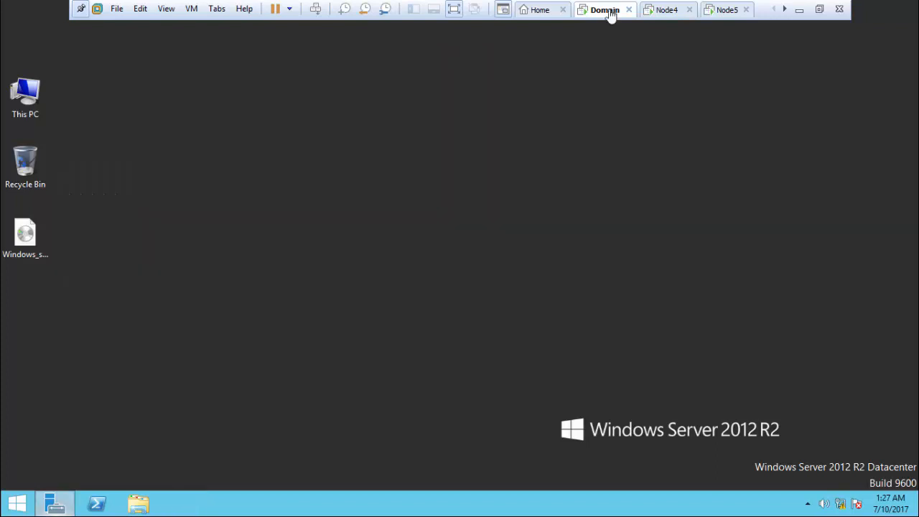
{"action": "left_click", "coordinate": [674, 7]}
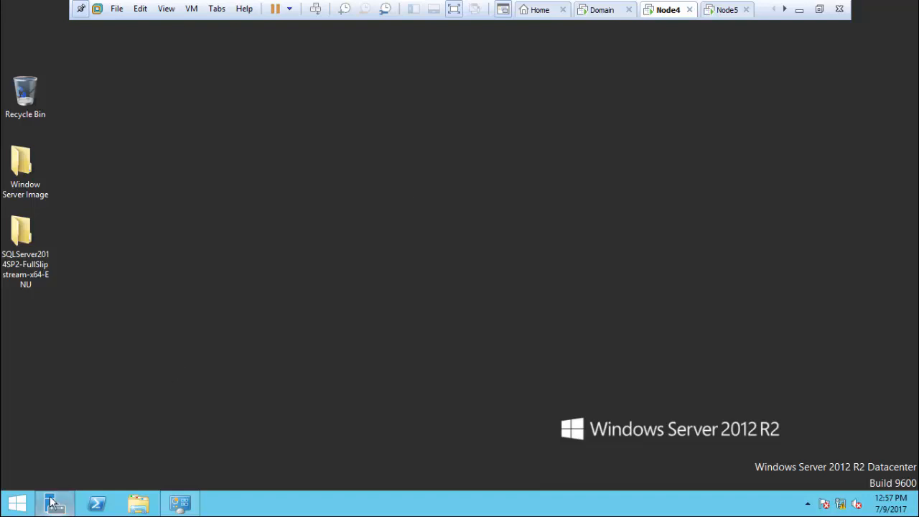
{"action": "mouse_move", "coordinate": [49, 499]}
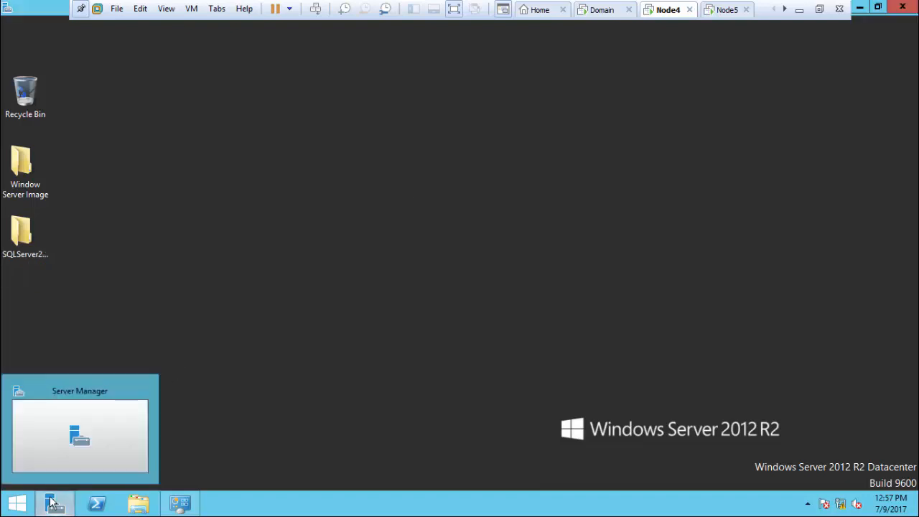
{"action": "left_click", "coordinate": [68, 452]}
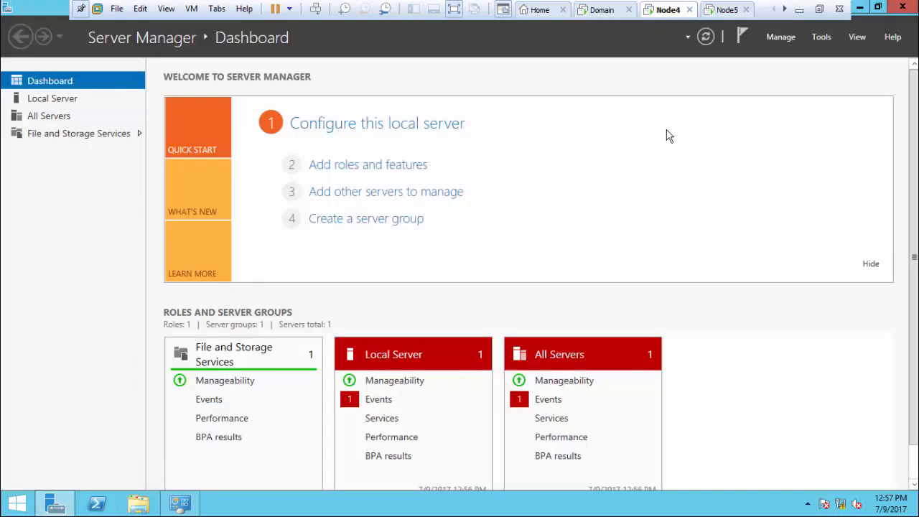
Step: Select .NET Framework 3.5 Features in Node4's Add Roles and Features Wizard, advancing to confirmation
{"action": "left_click", "coordinate": [782, 38]}
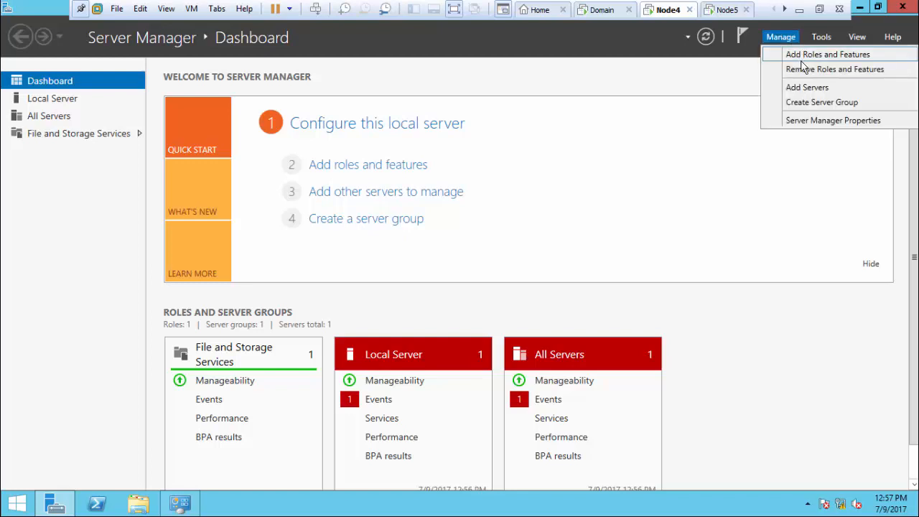
{"action": "left_click", "coordinate": [804, 57]}
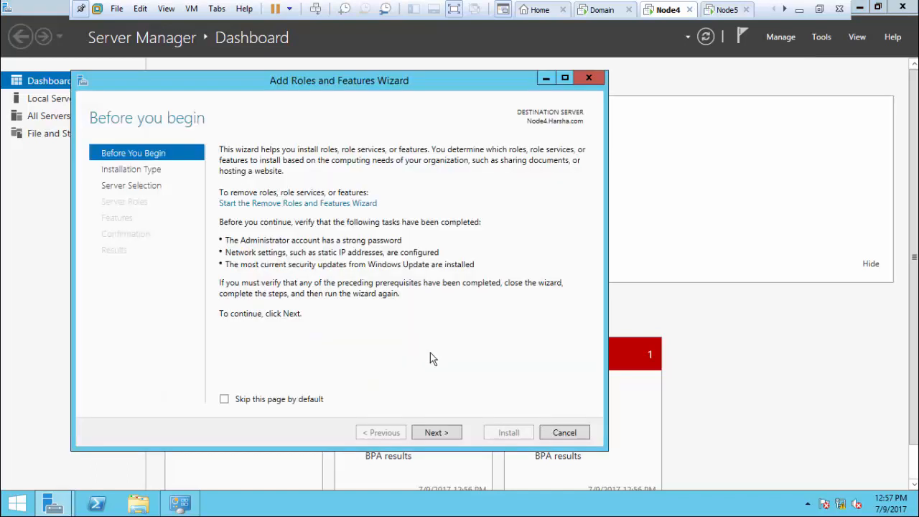
{"action": "left_click", "coordinate": [429, 434]}
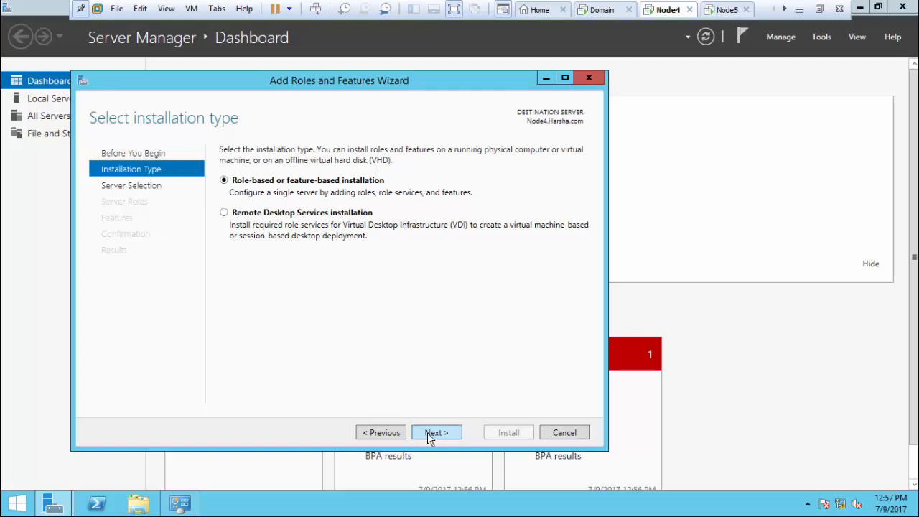
{"action": "left_click", "coordinate": [429, 434]}
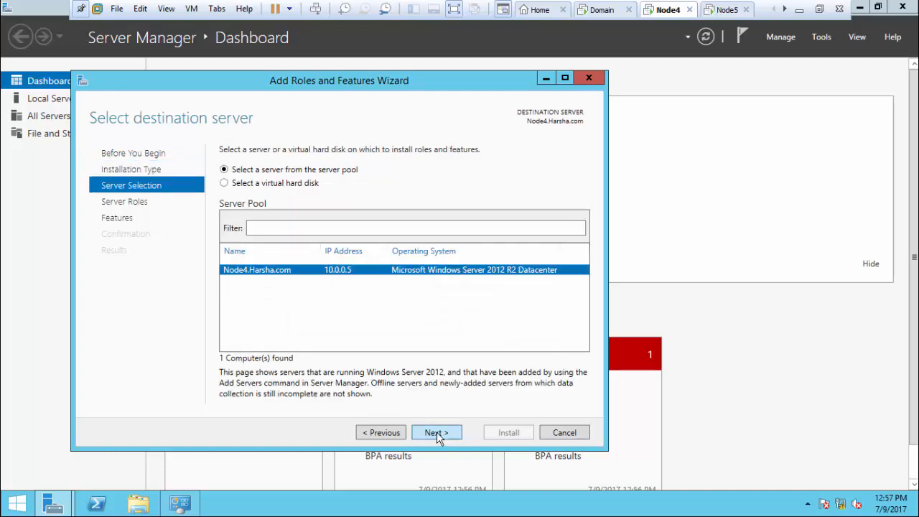
{"action": "left_click", "coordinate": [437, 434]}
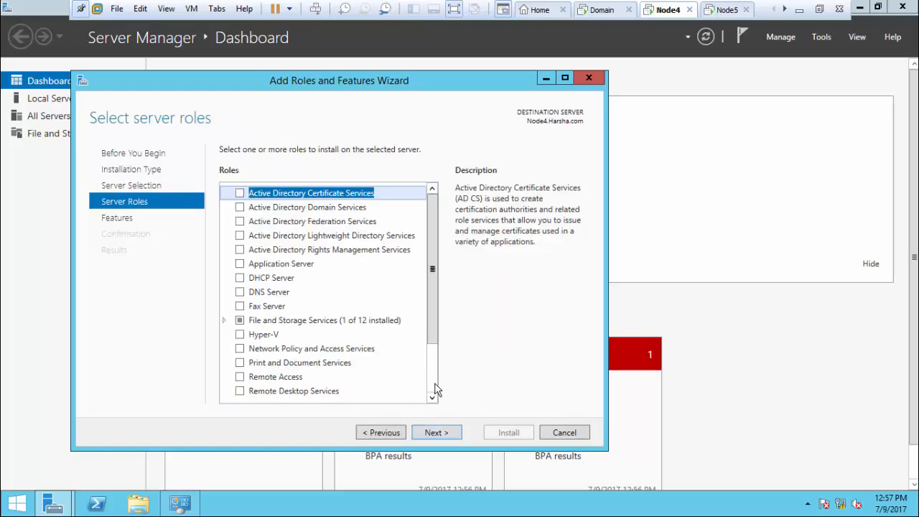
{"action": "left_click", "coordinate": [435, 432]}
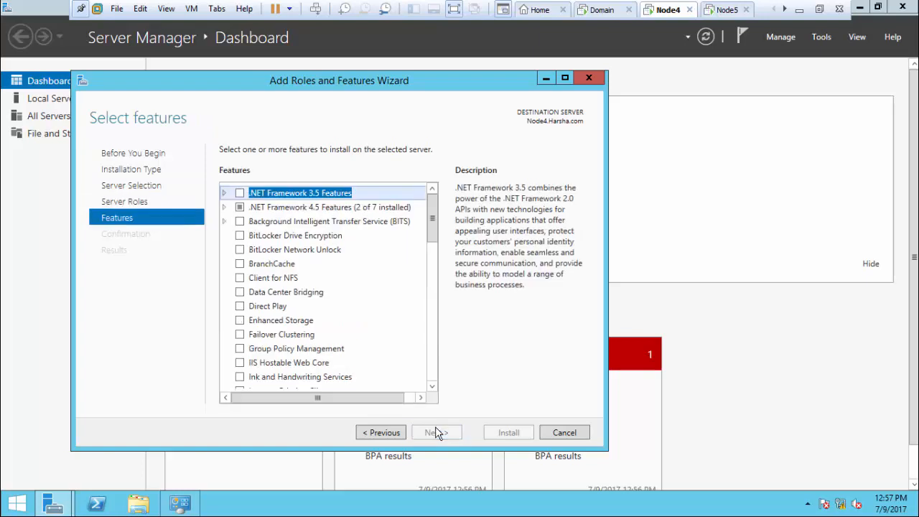
{"action": "left_click", "coordinate": [240, 194]}
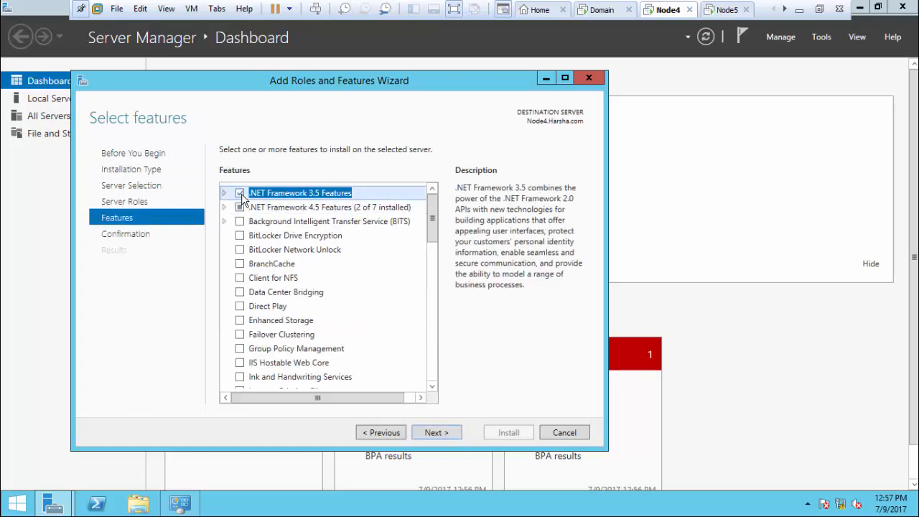
{"action": "left_click", "coordinate": [447, 433]}
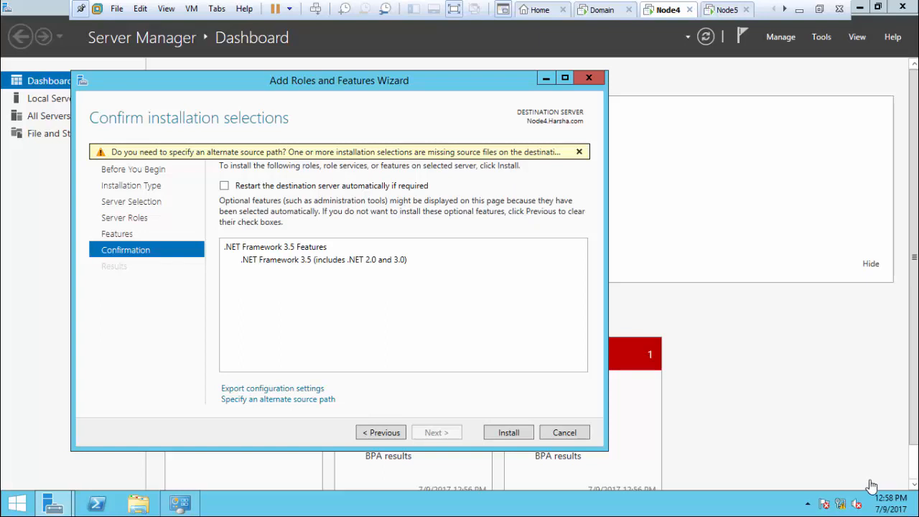
{"action": "mouse_move", "coordinate": [918, 516]}
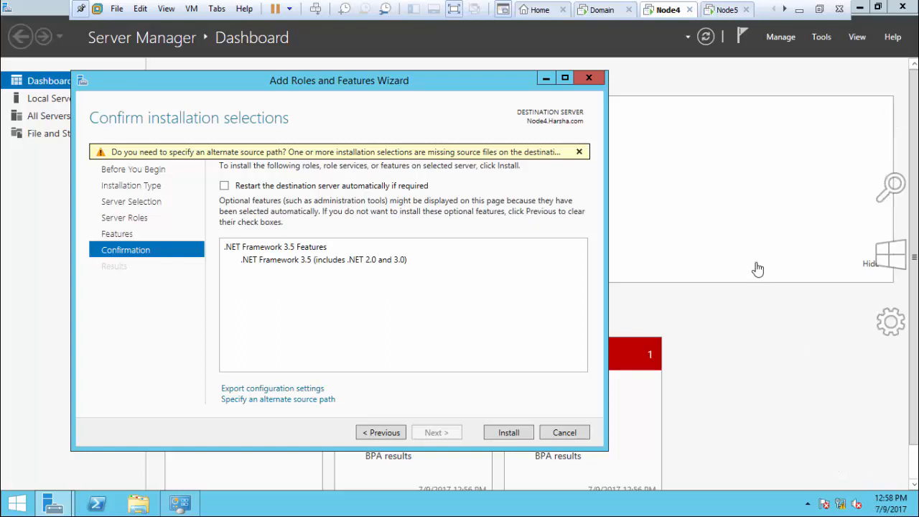
Step: Mount the Windows Server ISO from the Window Server Image folder
{"action": "left_click", "coordinate": [546, 78]}
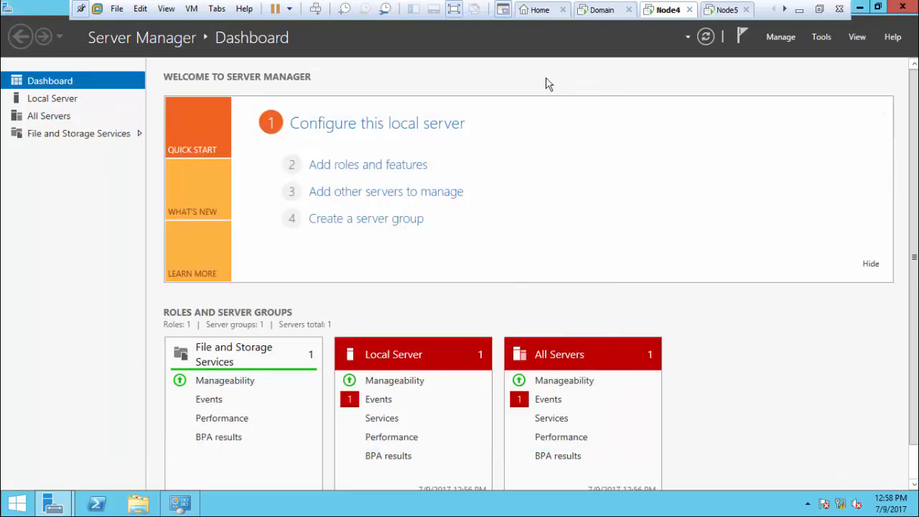
{"action": "left_click", "coordinate": [862, 7]}
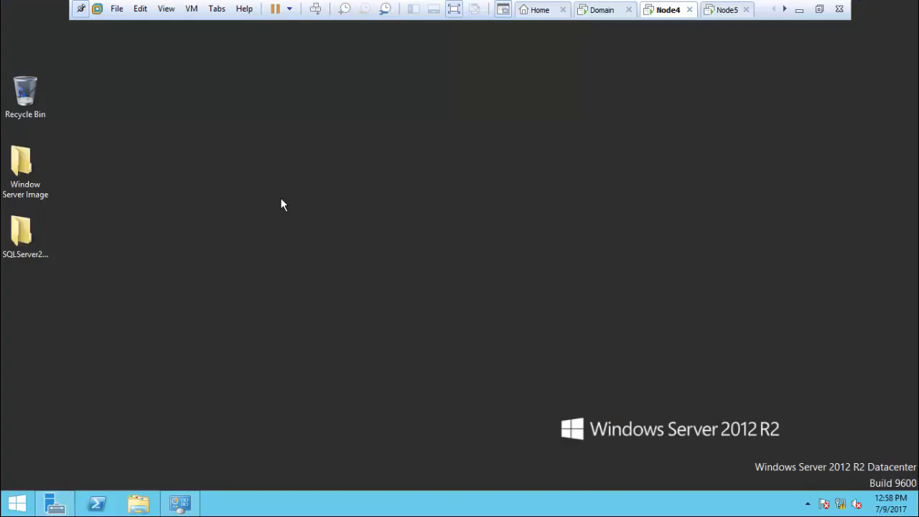
{"action": "double_click", "coordinate": [42, 153]}
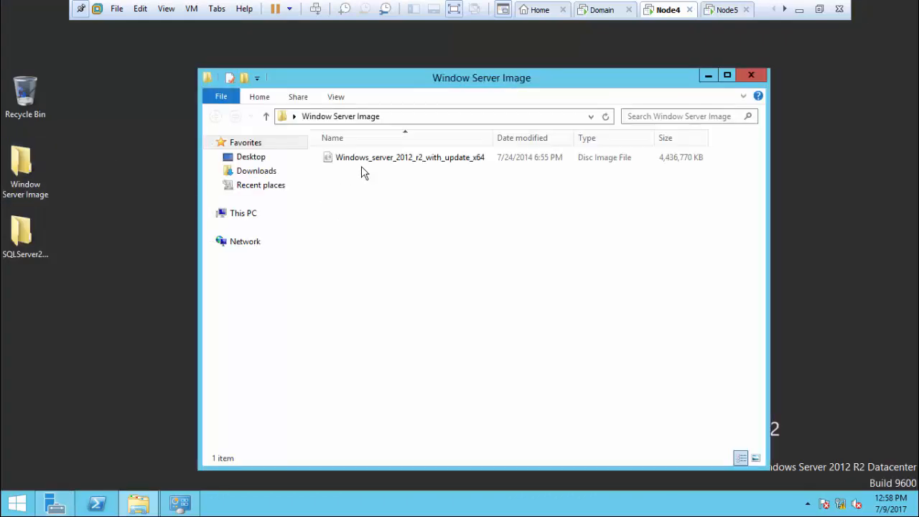
{"action": "left_click", "coordinate": [368, 162]}
{"action": "right_click", "coordinate": [369, 162]}
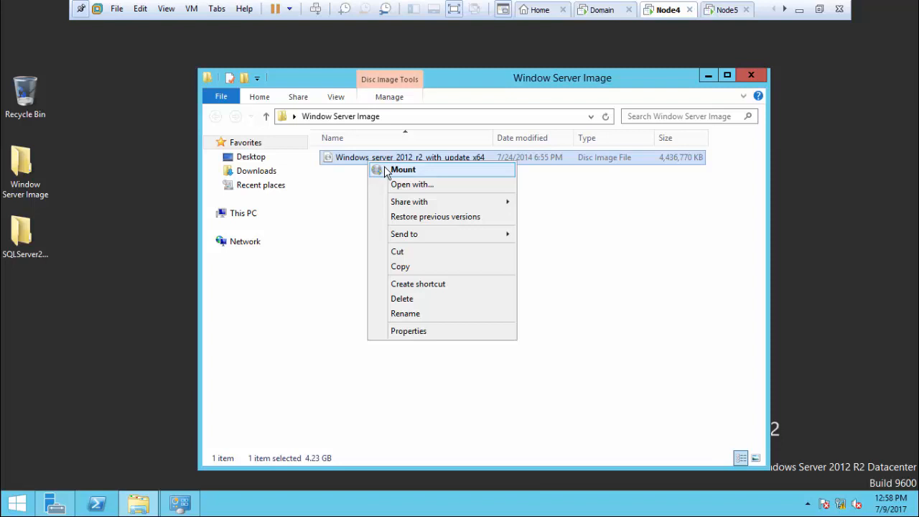
{"action": "left_click", "coordinate": [388, 170]}
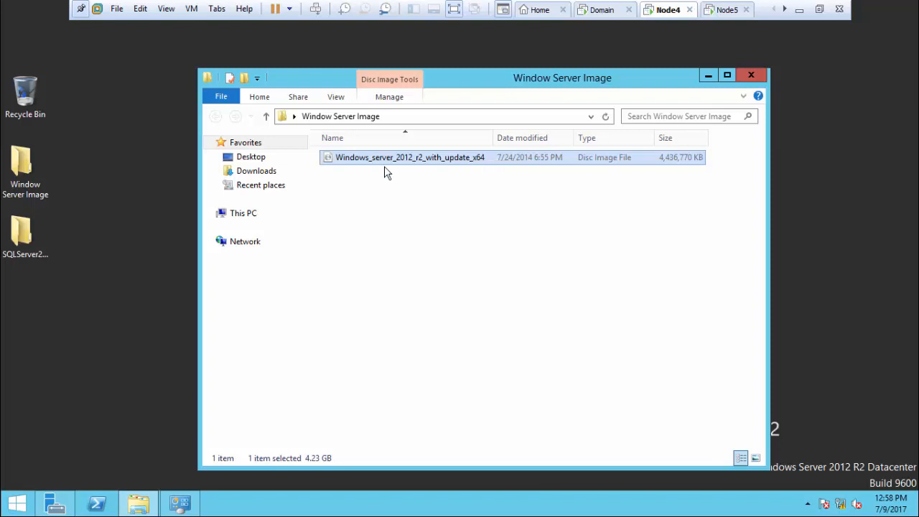
Step: Browse the mounted DVD drive E: to the sources\sxs folder
{"action": "left_click", "coordinate": [242, 214]}
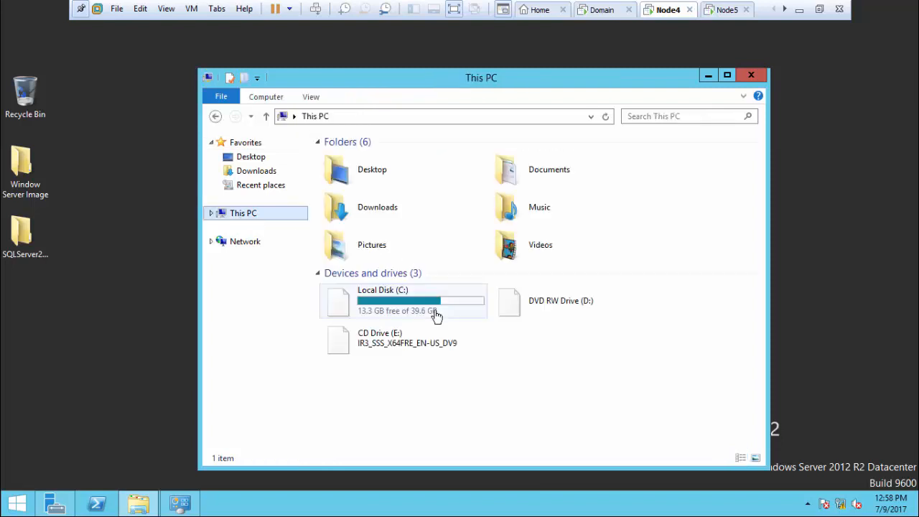
{"action": "double_click", "coordinate": [435, 327]}
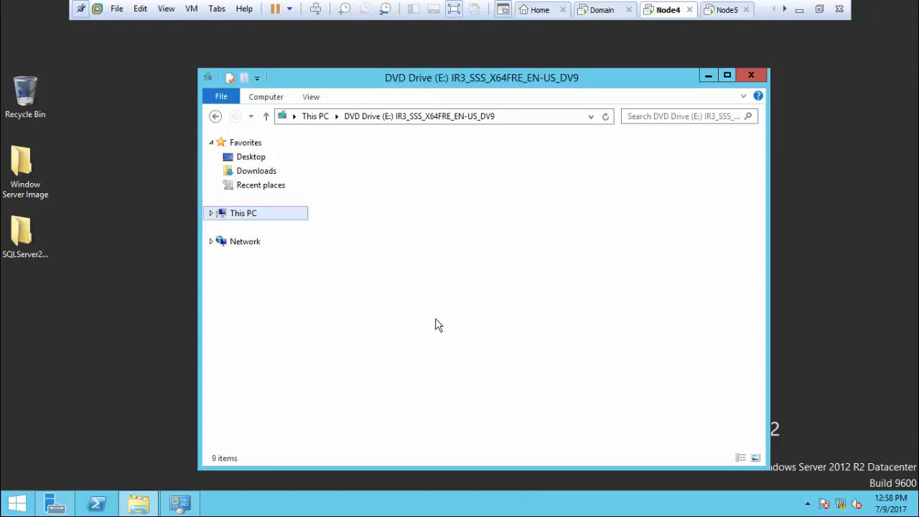
{"action": "left_click", "coordinate": [311, 116]}
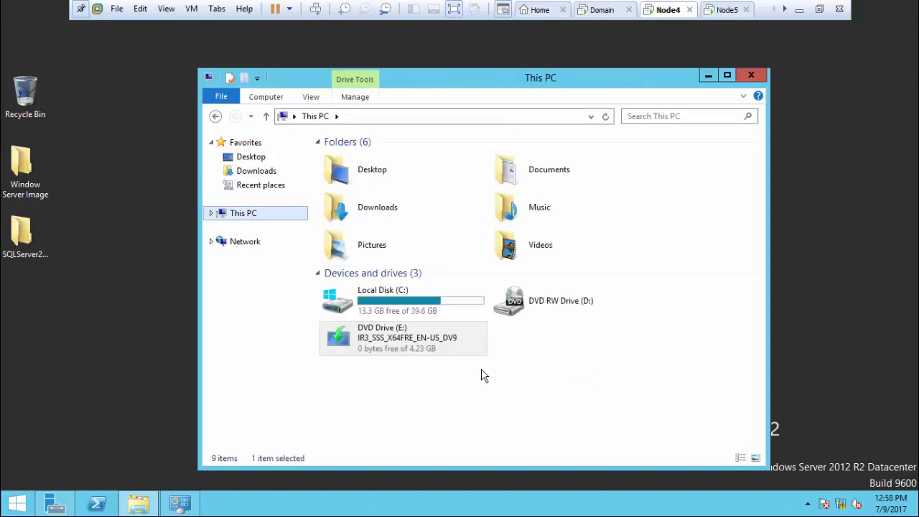
{"action": "right_click", "coordinate": [390, 339]}
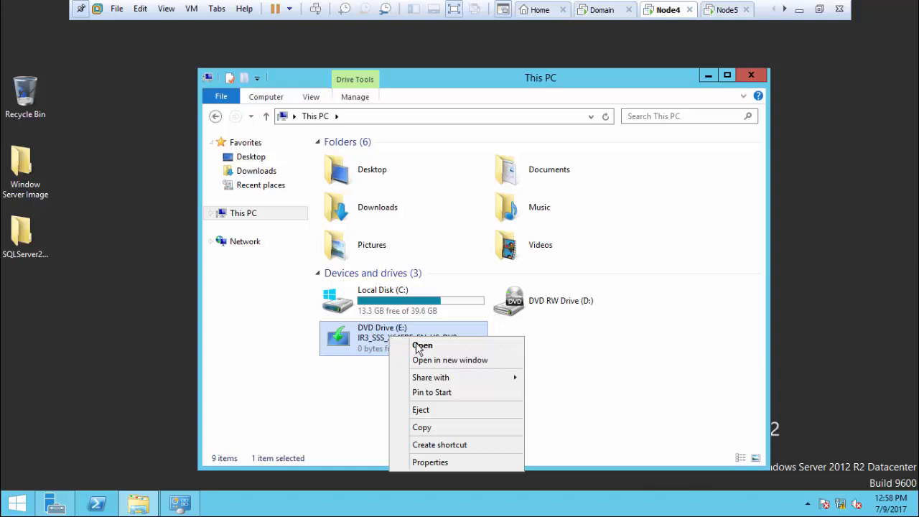
{"action": "left_click", "coordinate": [435, 361]}
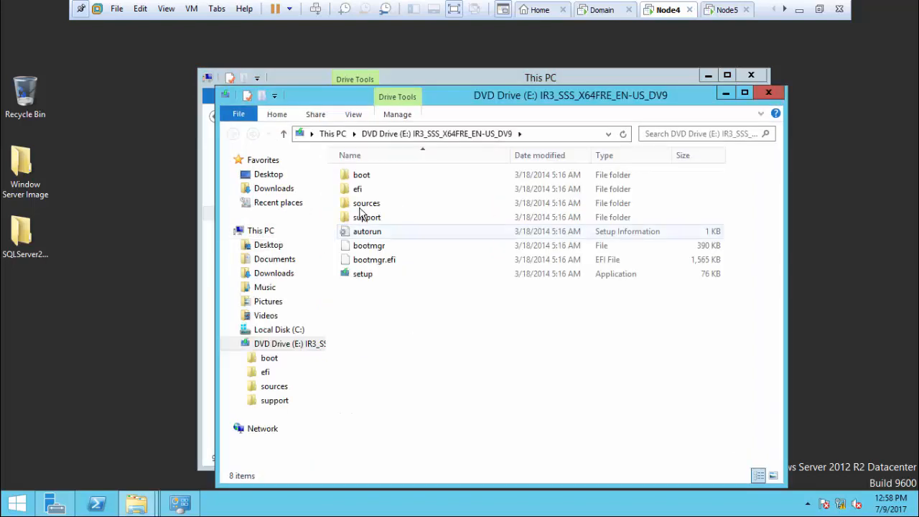
{"action": "double_click", "coordinate": [368, 204]}
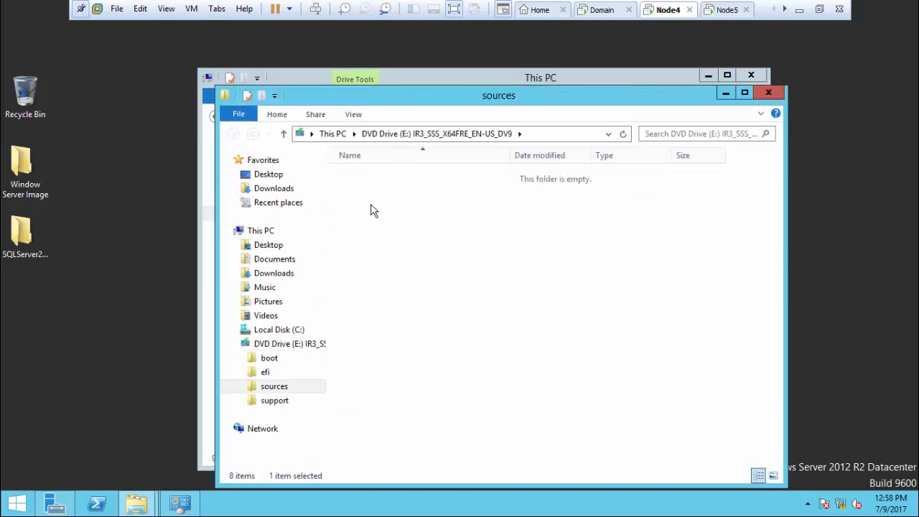
{"action": "double_click", "coordinate": [358, 261]}
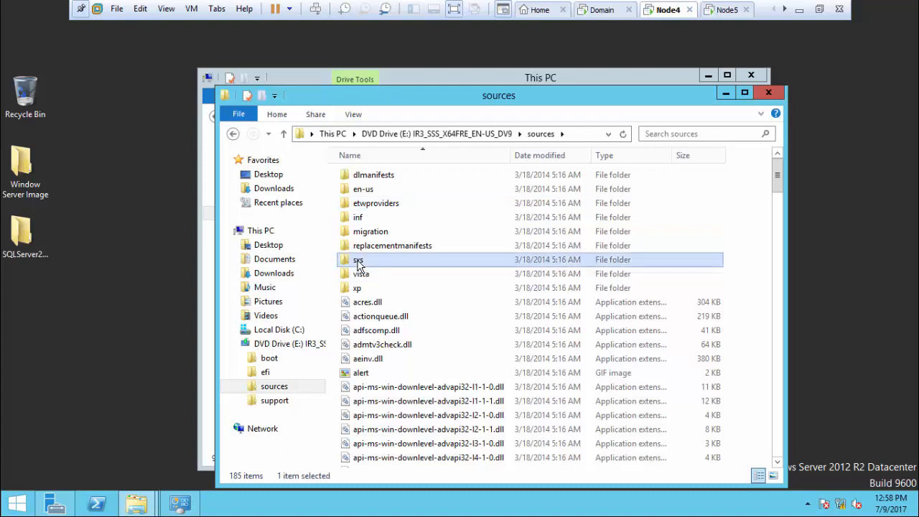
Step: Cut the E:\sources\sxs path from the address bar and close both Explorer windows
{"action": "left_click", "coordinate": [567, 137]}
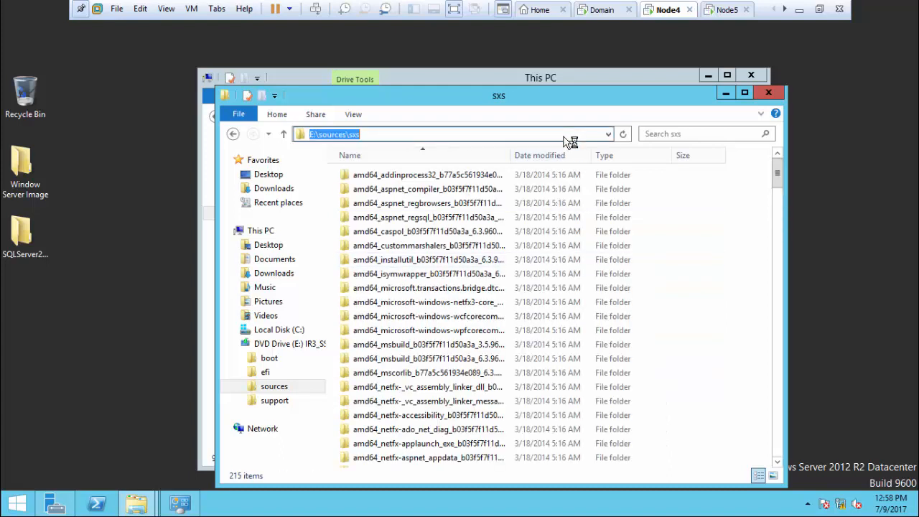
{"action": "right_click", "coordinate": [567, 137]}
{"action": "left_click", "coordinate": [590, 164]}
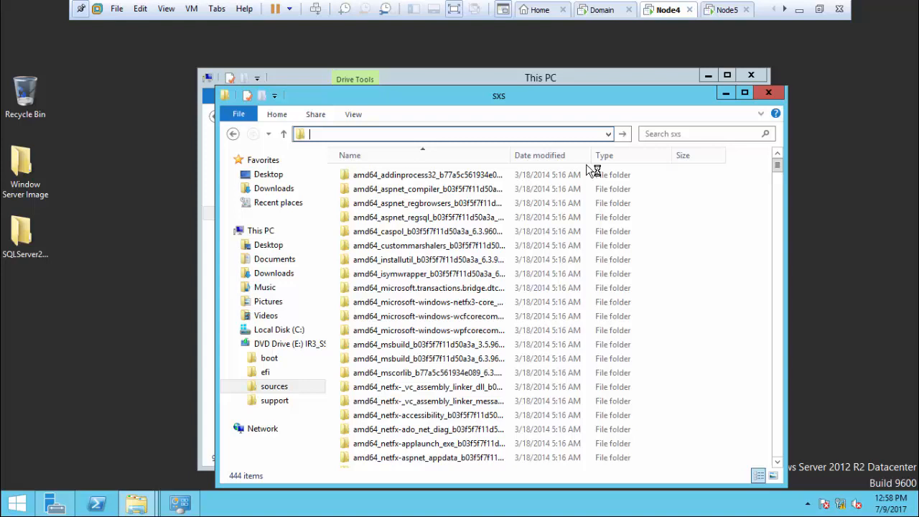
{"action": "left_click", "coordinate": [770, 90]}
{"action": "left_click", "coordinate": [753, 74]}
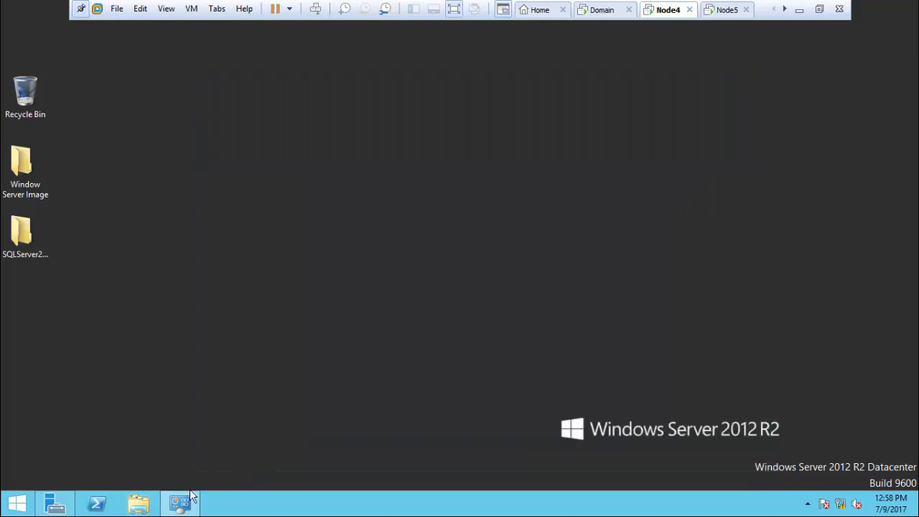
Step: Install .NET Framework 3.5 using alternate source path E:\sources\sxs and close the wizard
{"action": "left_click", "coordinate": [49, 509]}
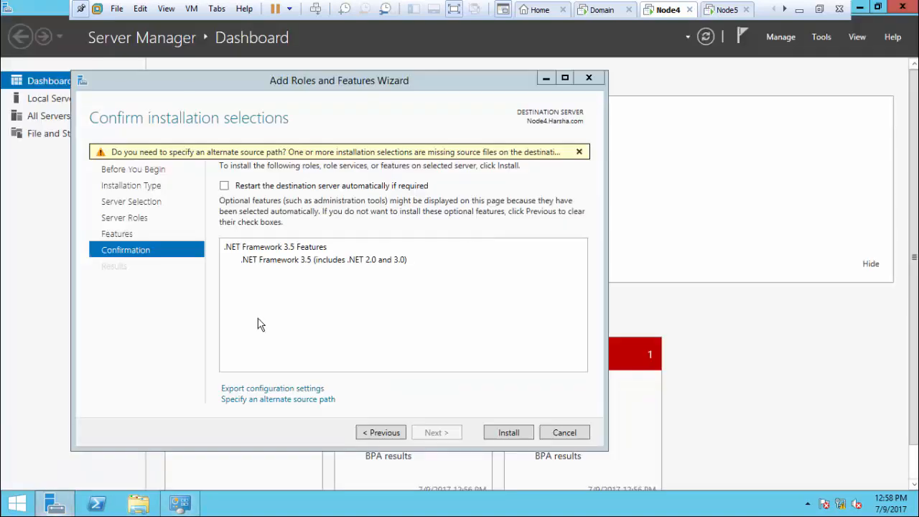
{"action": "left_click", "coordinate": [271, 400]}
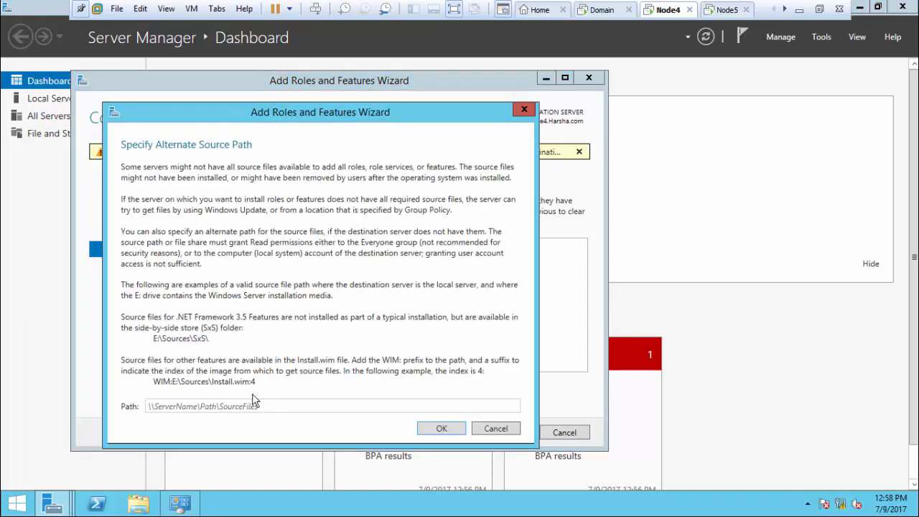
{"action": "left_click", "coordinate": [225, 405]}
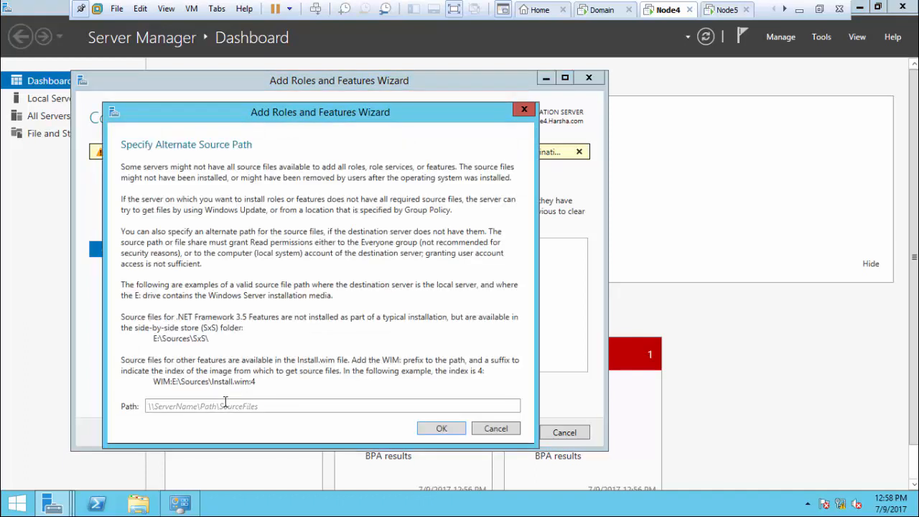
{"action": "type", "text": "E:\\sources\\sxs"}
{"action": "left_click", "coordinate": [446, 431]}
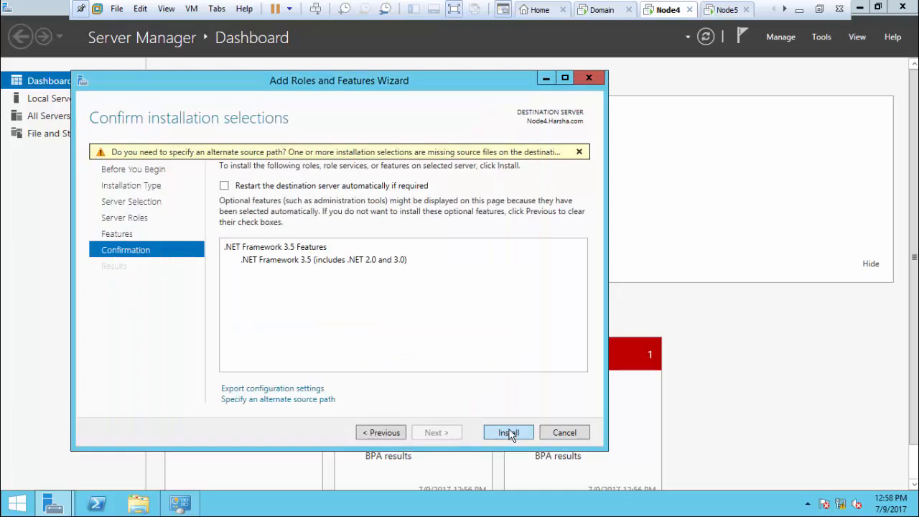
{"action": "left_click", "coordinate": [509, 433]}
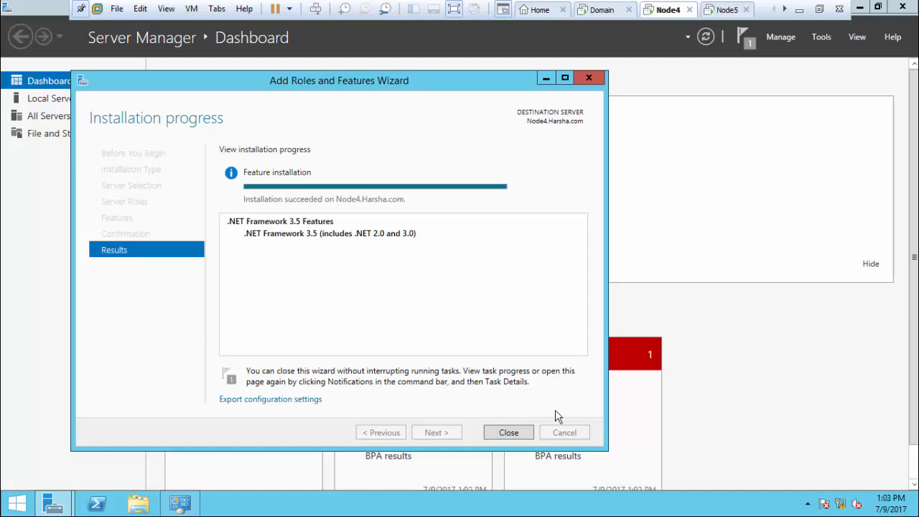
{"action": "left_click", "coordinate": [510, 434]}
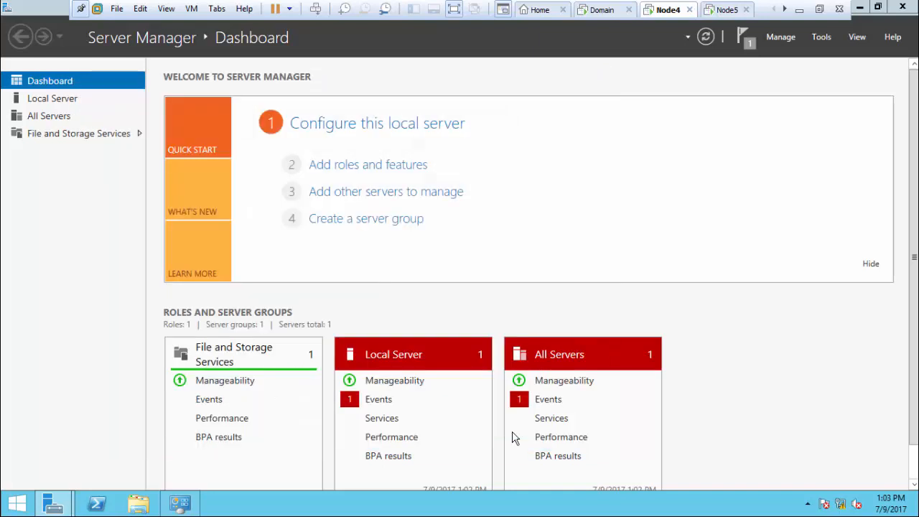
Step: Dismiss the installation notification, minimize Server Manager, and open the SQLServer2014SP2-FullSlipstream-x64-ENU folder
{"action": "left_click", "coordinate": [750, 37]}
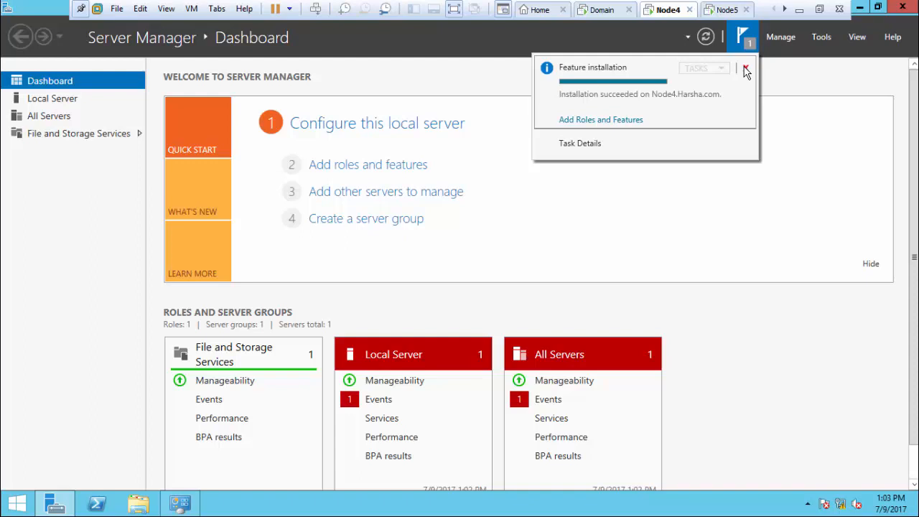
{"action": "left_click", "coordinate": [745, 68]}
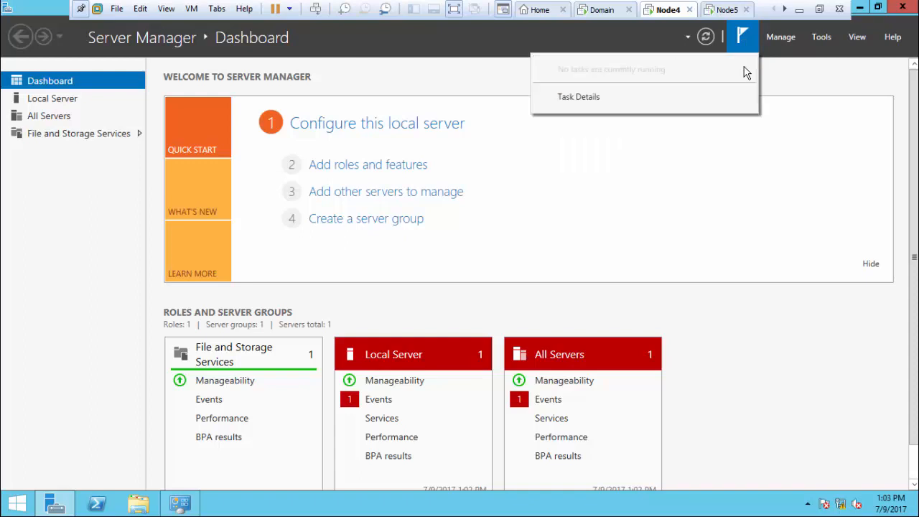
{"action": "left_click", "coordinate": [860, 8]}
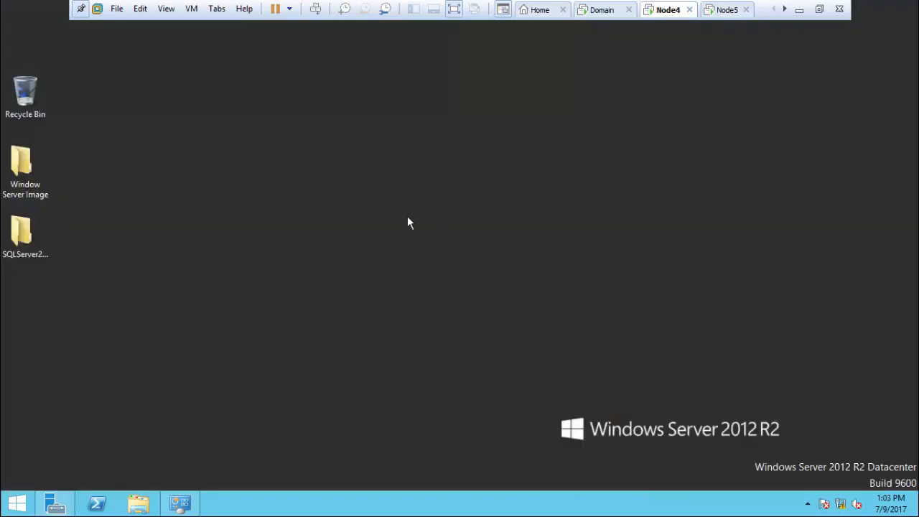
{"action": "double_click", "coordinate": [29, 245]}
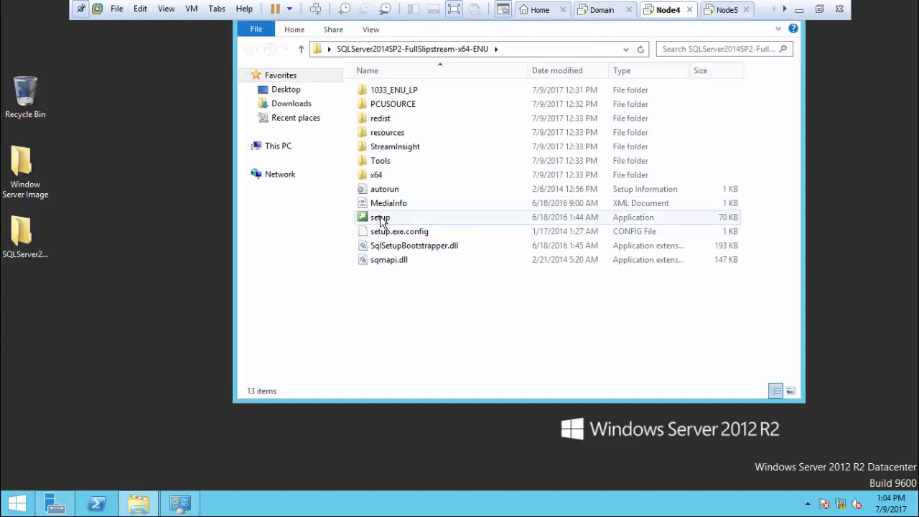
Step: Run the SQL Server setup program as administrator and close the SQLServer2014SP2 folder window
{"action": "left_click", "coordinate": [381, 219]}
{"action": "right_click", "coordinate": [381, 219]}
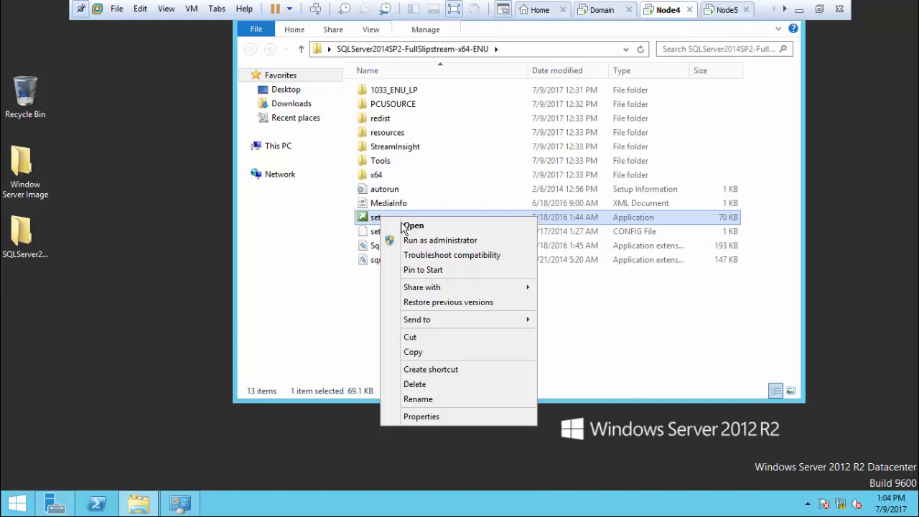
{"action": "left_click", "coordinate": [407, 242]}
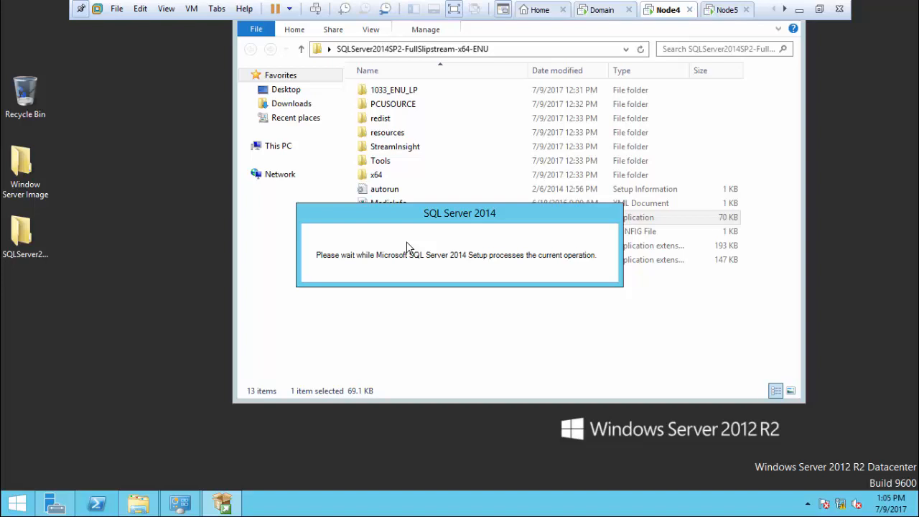
{"action": "left_click", "coordinate": [257, 31]}
{"action": "left_click", "coordinate": [264, 207]}
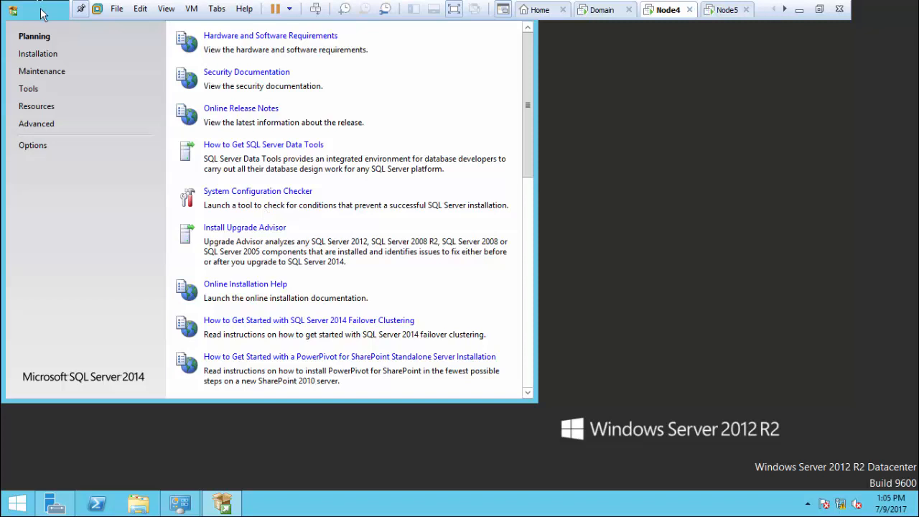
Step: Center the Installation Center window, view the Installation page, then return to Planning
{"action": "left_click_drag", "start_coordinate": [40, 13], "coordinate": [251, 63]}
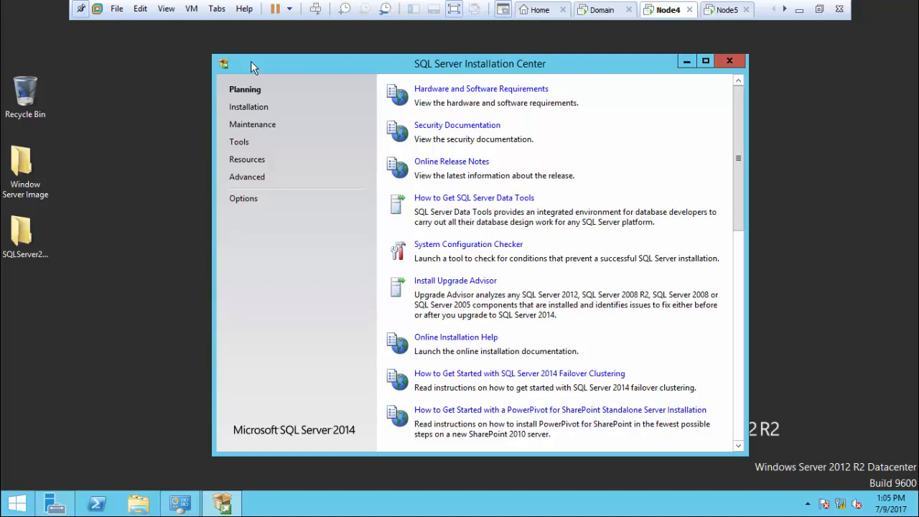
{"action": "left_click", "coordinate": [248, 108]}
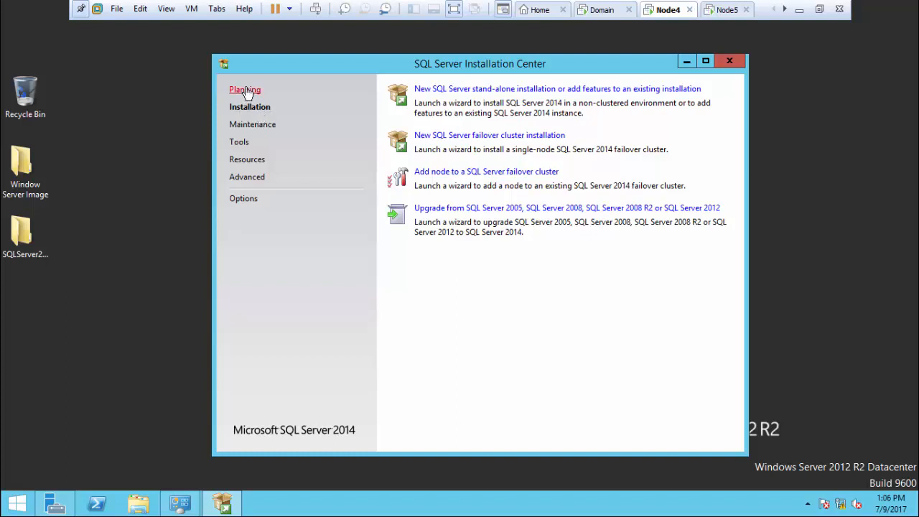
{"action": "left_click", "coordinate": [246, 90]}
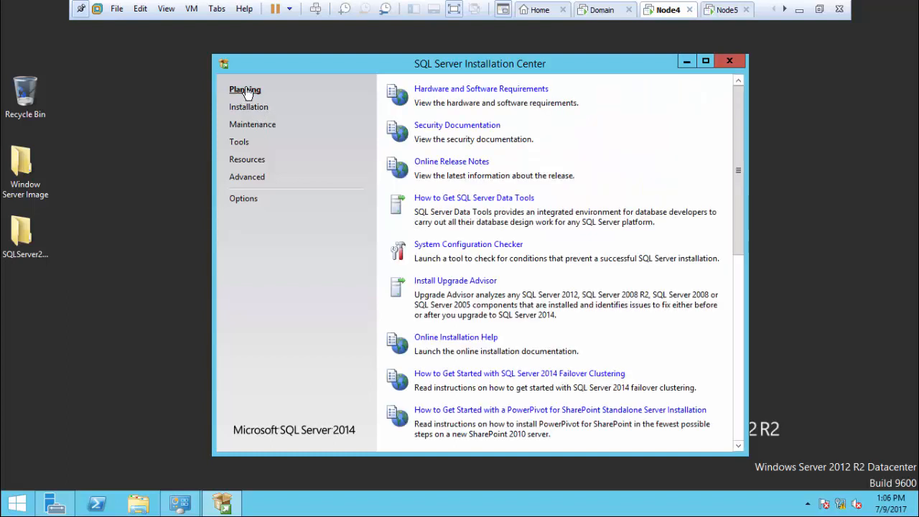
Step: Run the System Configuration Checker, read the .NET warning details, and close the Global Rules window
{"action": "left_click", "coordinate": [459, 246]}
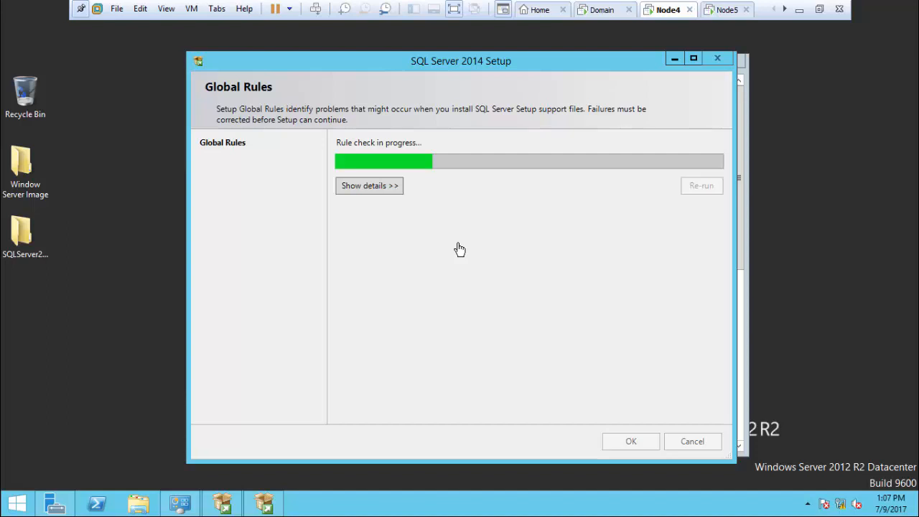
{"action": "left_click", "coordinate": [392, 188]}
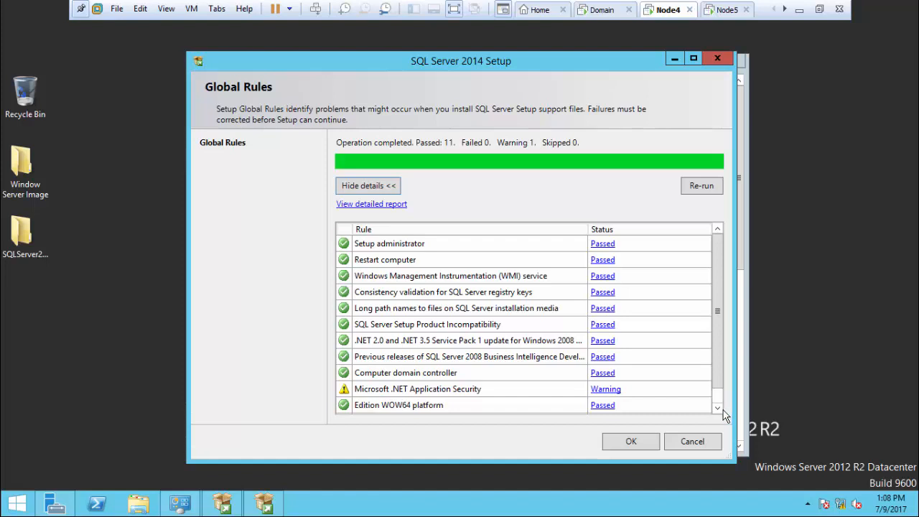
{"action": "left_click", "coordinate": [717, 407]}
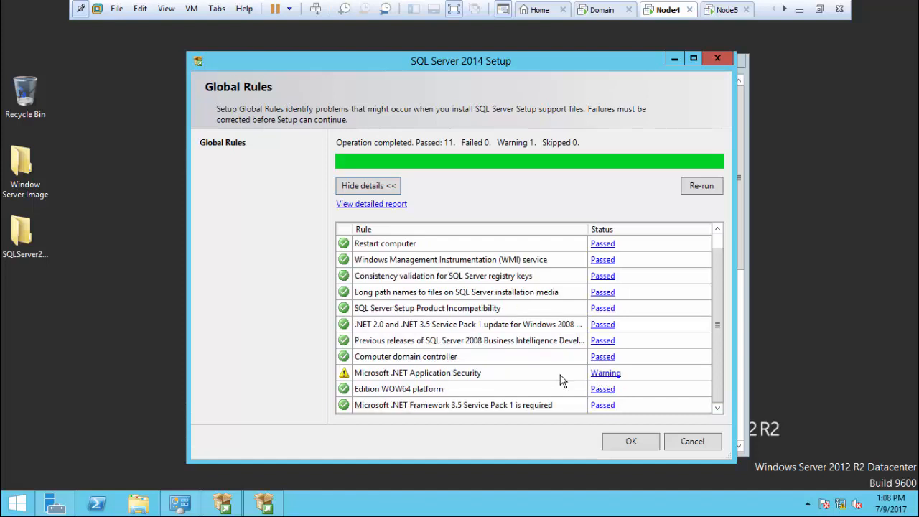
{"action": "left_click", "coordinate": [603, 375]}
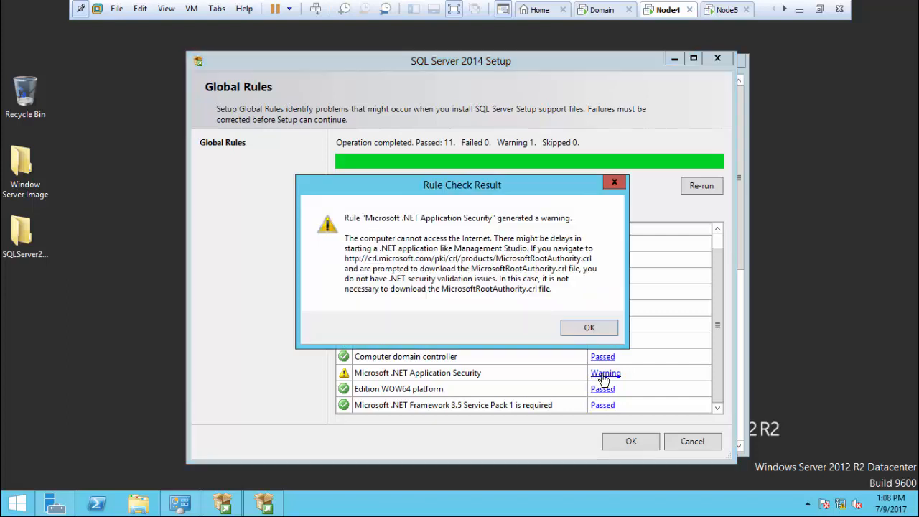
{"action": "left_click", "coordinate": [584, 329]}
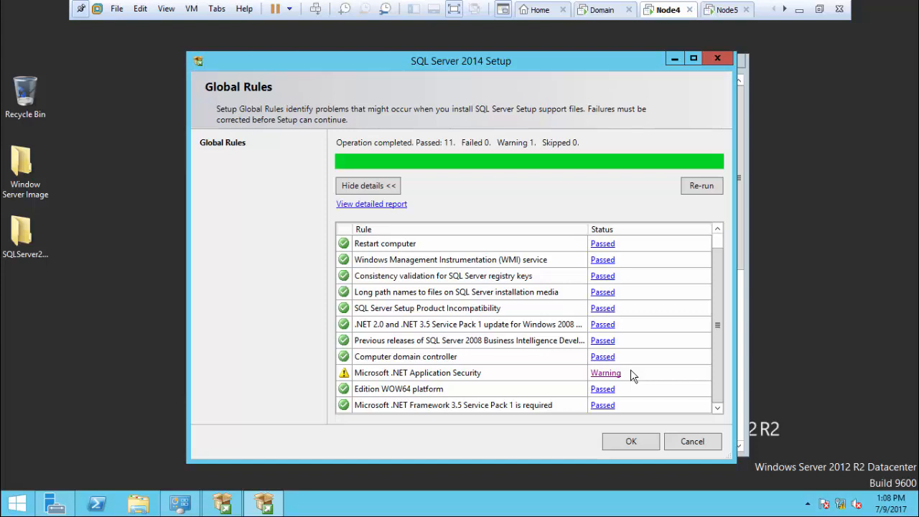
{"action": "left_click", "coordinate": [641, 444]}
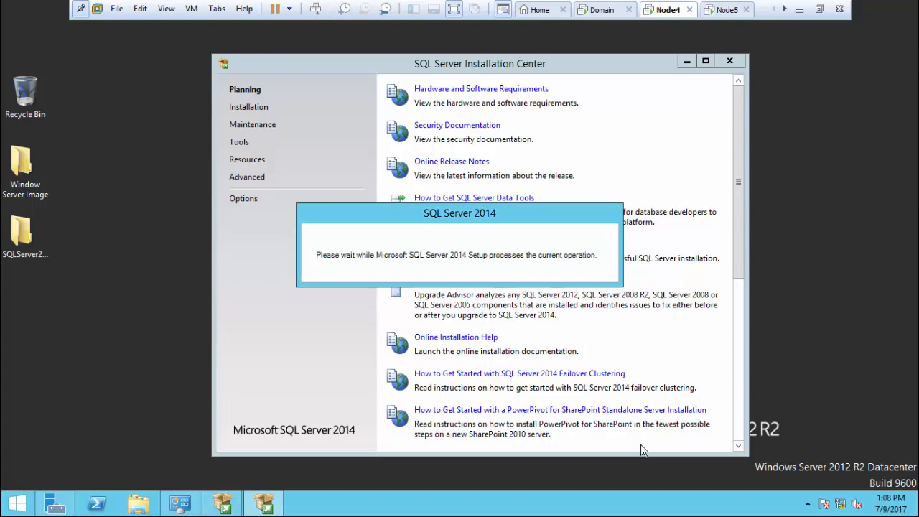
Step: Start a new stand-alone SQL Server installation using the free Evaluation edition
{"action": "left_click", "coordinate": [245, 110]}
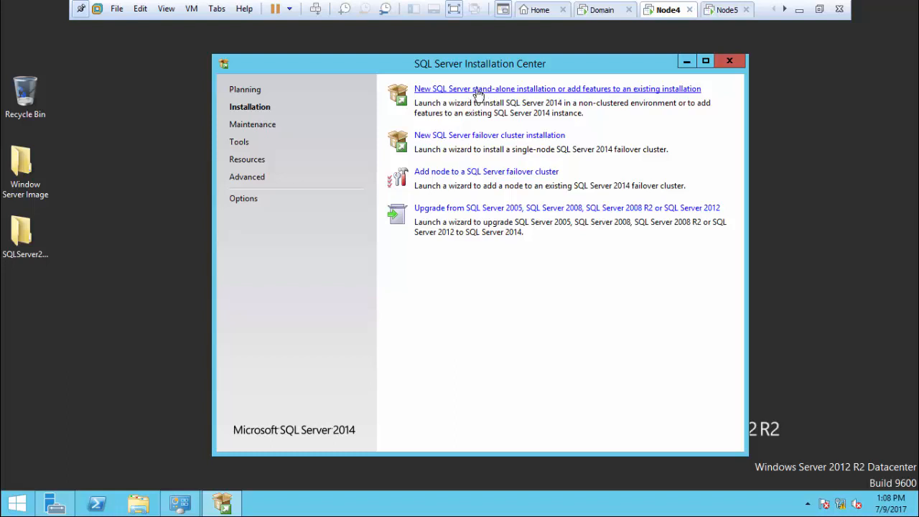
{"action": "left_click", "coordinate": [476, 90]}
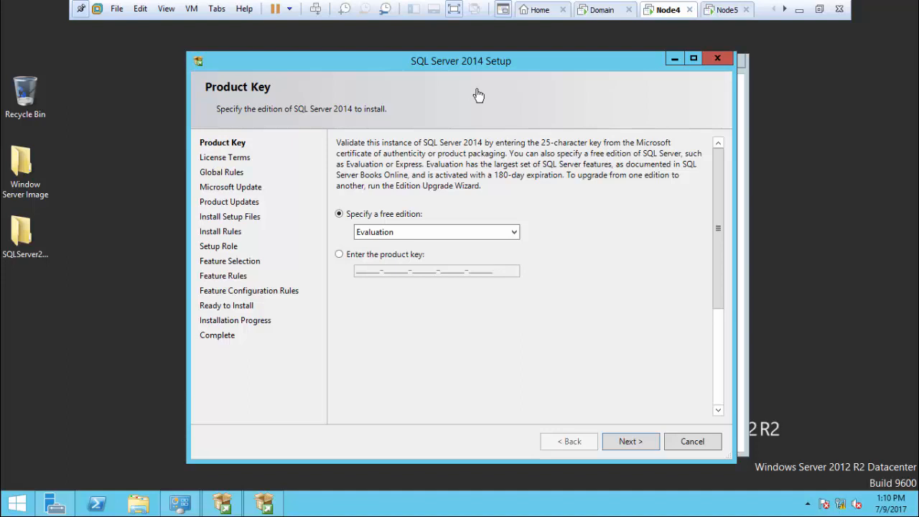
{"action": "left_click", "coordinate": [424, 233]}
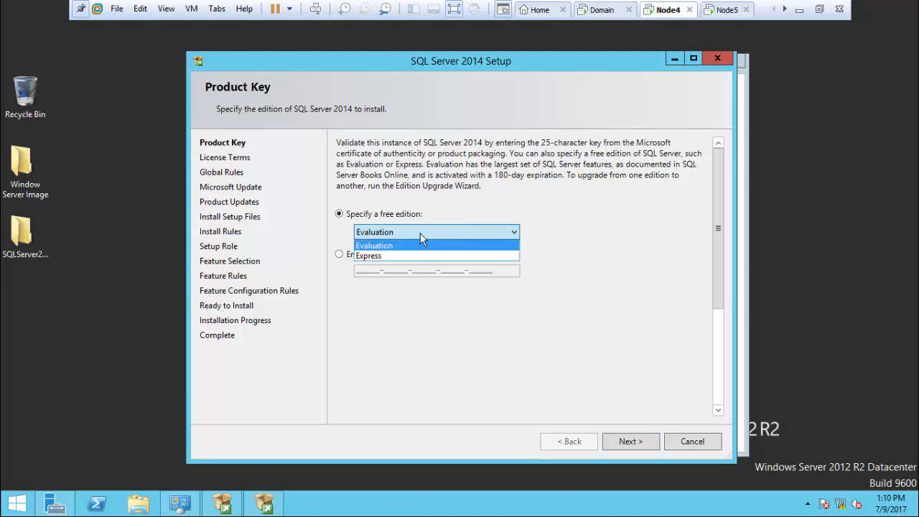
{"action": "left_click", "coordinate": [420, 234]}
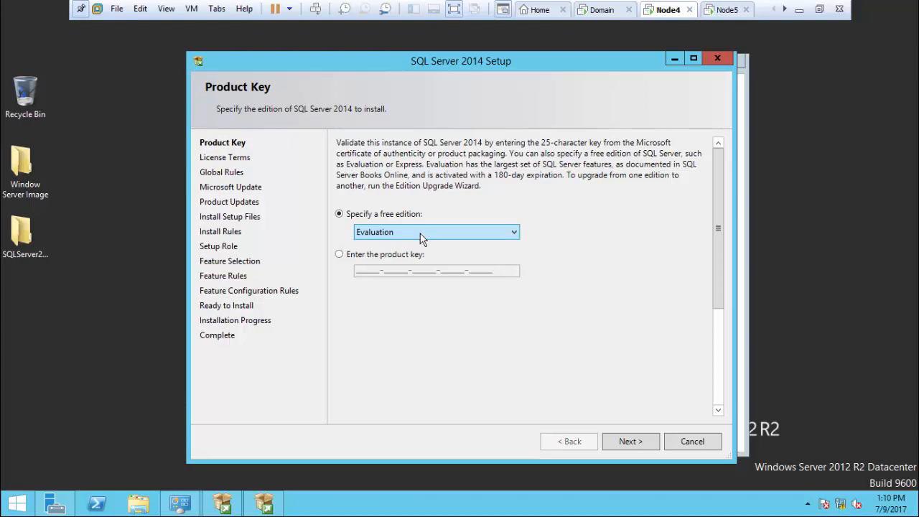
{"action": "left_click", "coordinate": [388, 258]}
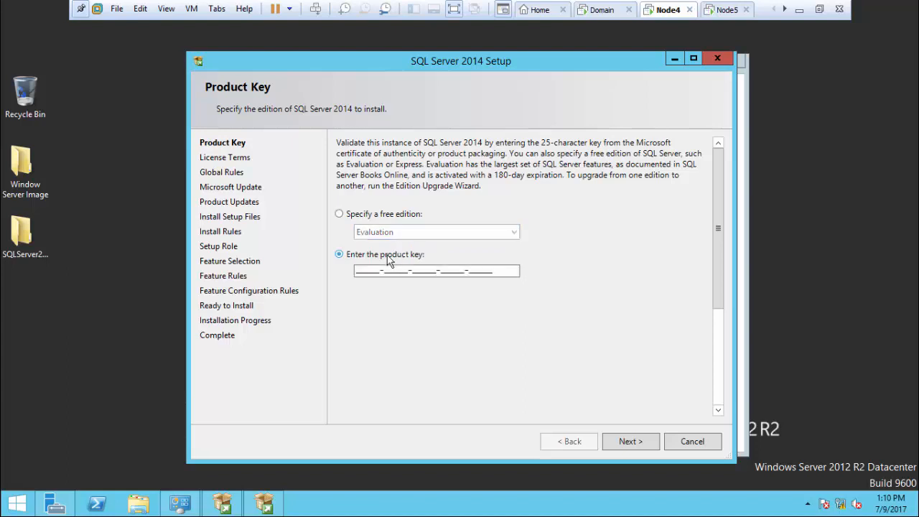
{"action": "left_click", "coordinate": [393, 214]}
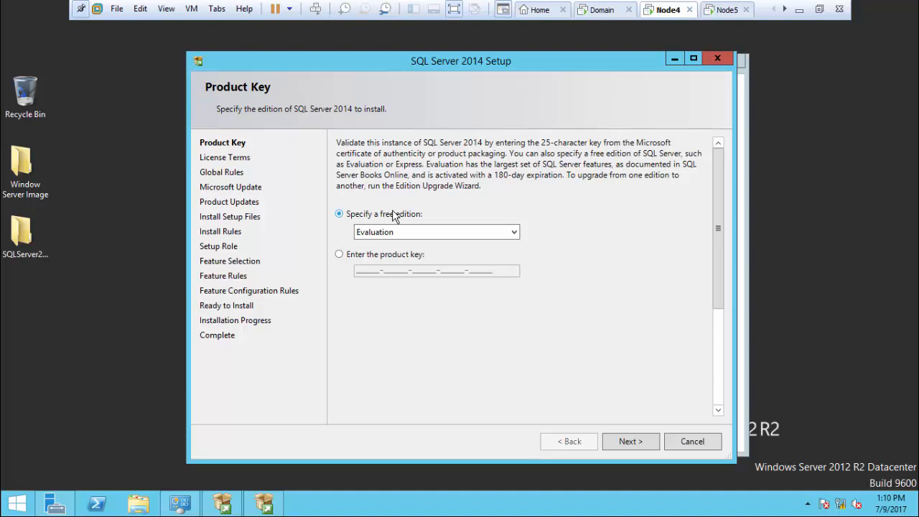
{"action": "left_click", "coordinate": [630, 442]}
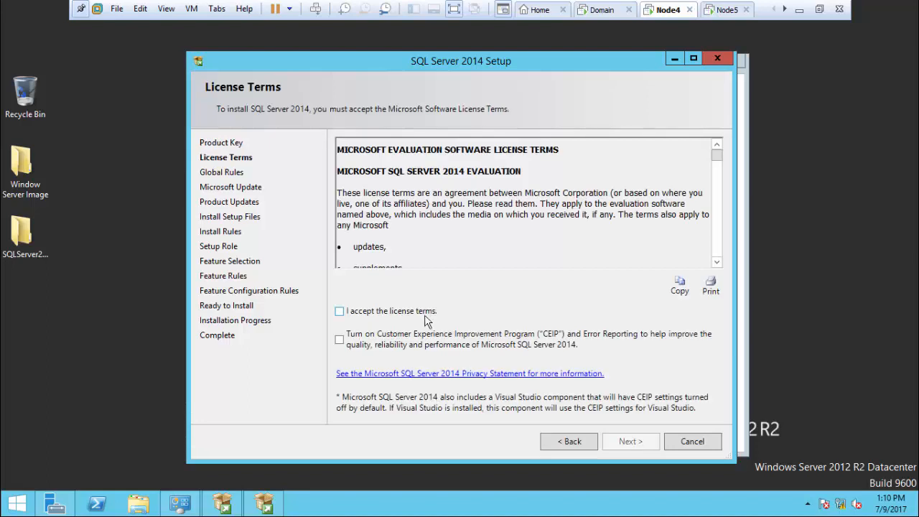
Step: Accept the license terms, enable customer experience reporting, and view the Global Rules details
{"action": "left_click", "coordinate": [423, 317]}
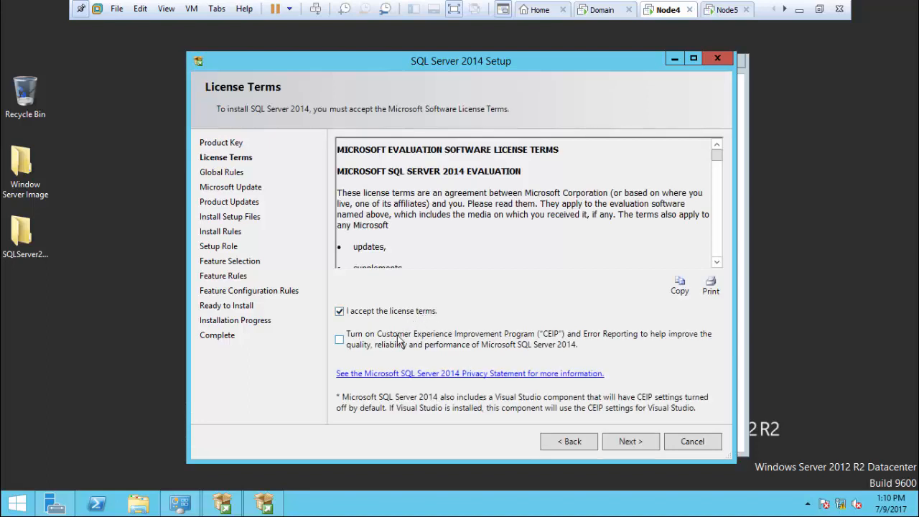
{"action": "left_click", "coordinate": [343, 342]}
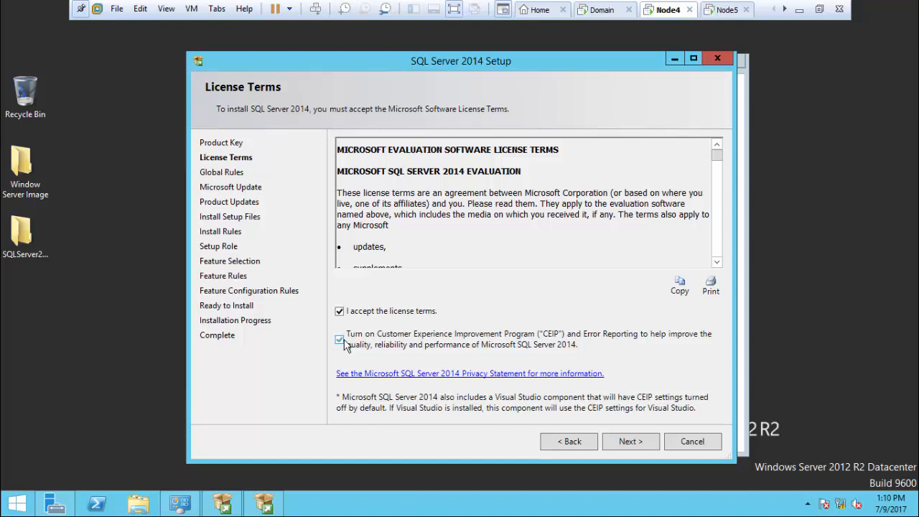
{"action": "left_click", "coordinate": [629, 442]}
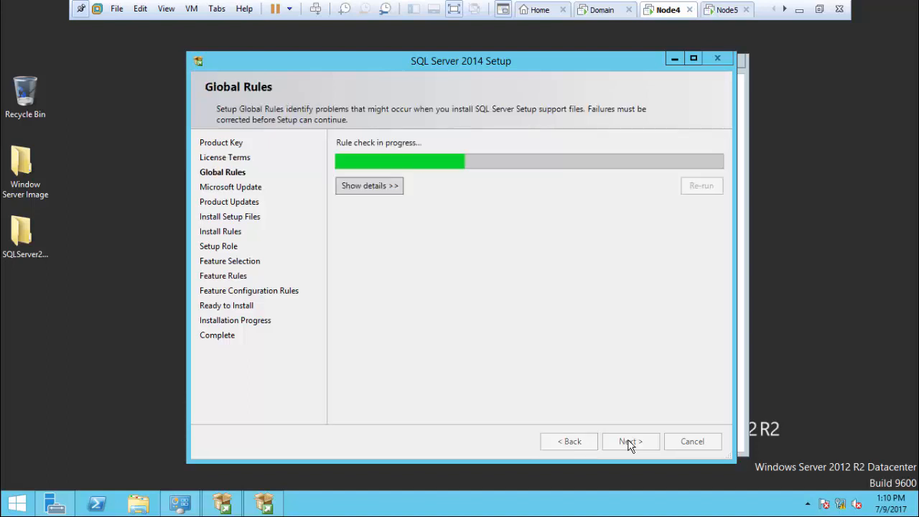
{"action": "left_click", "coordinate": [375, 189]}
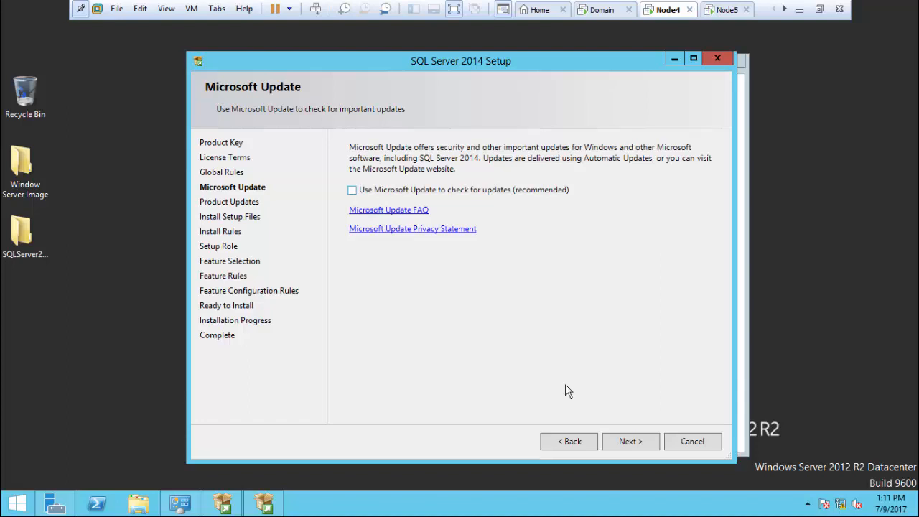
Step: Skip Microsoft Update and Product Updates, review Install Rules details, and continue to Setup Role
{"action": "left_click", "coordinate": [630, 440]}
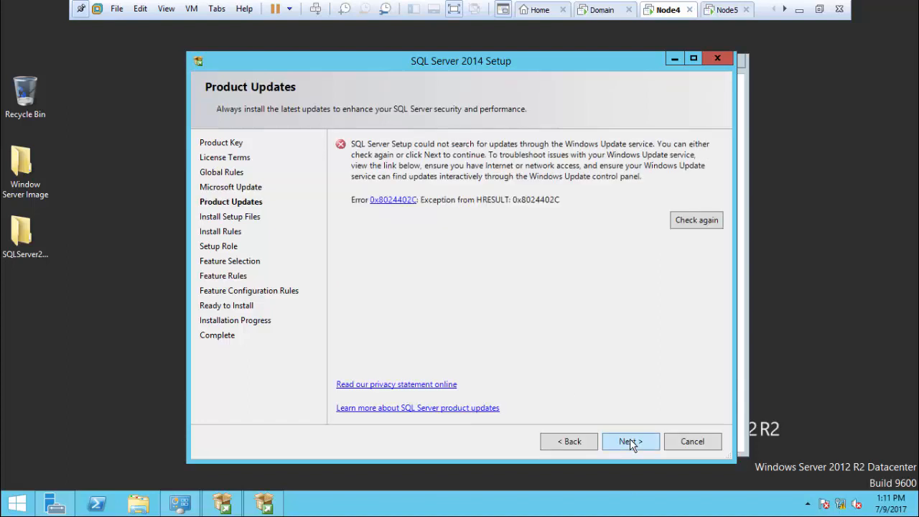
{"action": "left_click", "coordinate": [630, 440]}
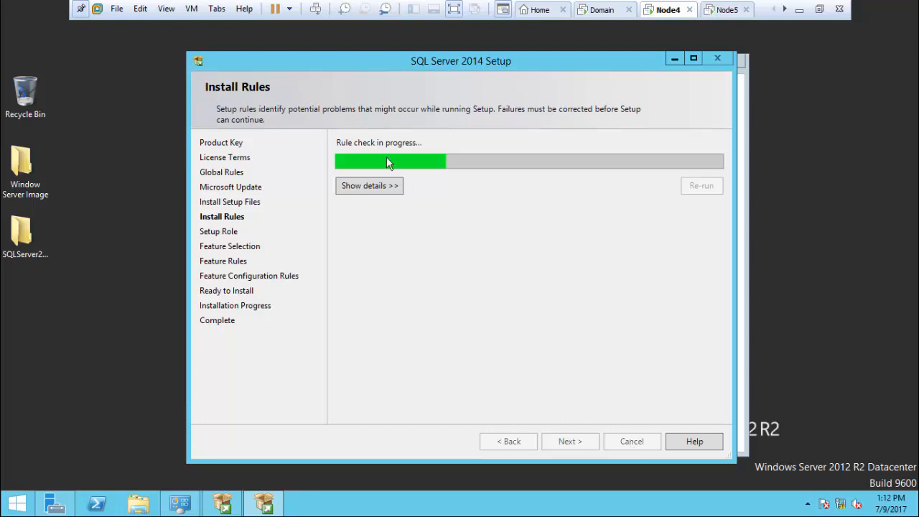
{"action": "left_click", "coordinate": [381, 188]}
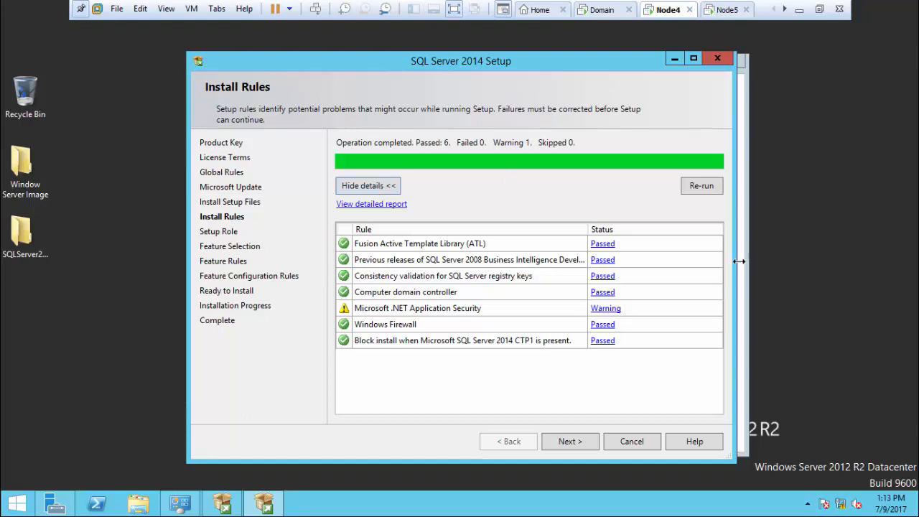
{"action": "left_click", "coordinate": [575, 441]}
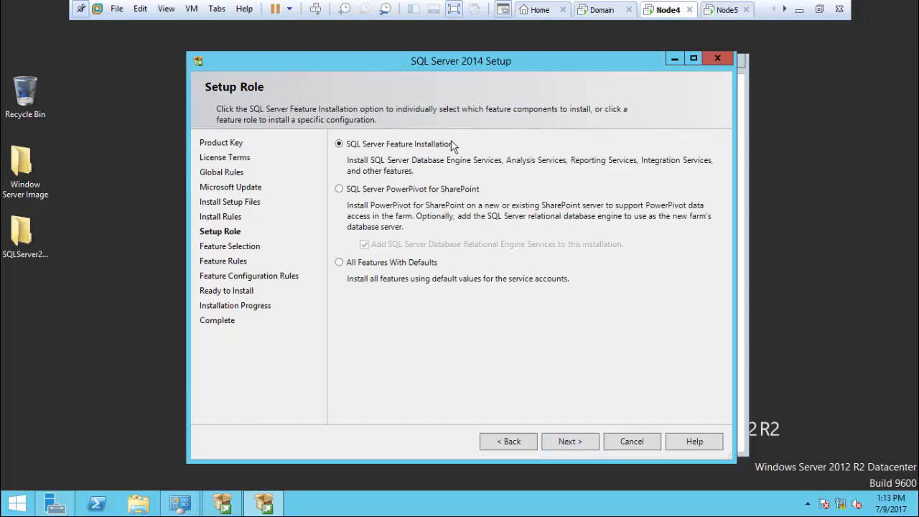
Step: Keep the SQL Server Feature Installation role and select Database Engine Services
{"action": "left_click", "coordinate": [579, 441]}
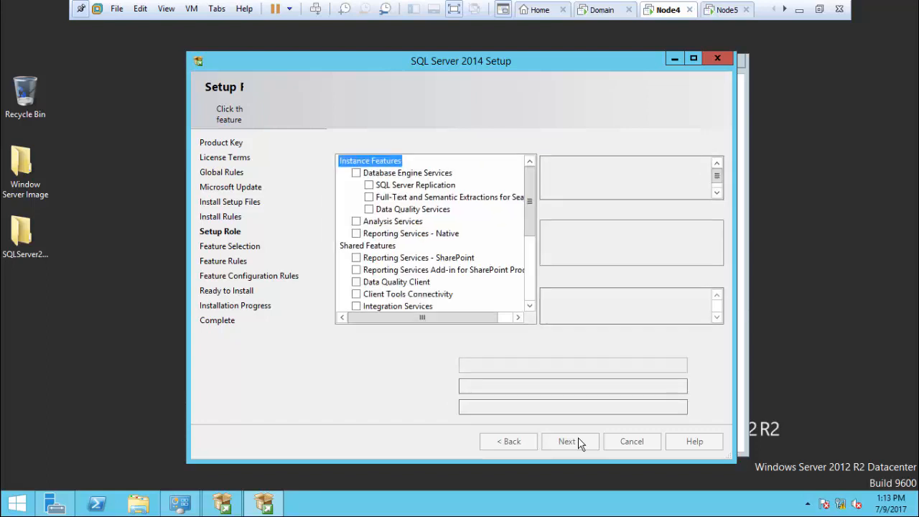
{"action": "left_click", "coordinate": [357, 175]}
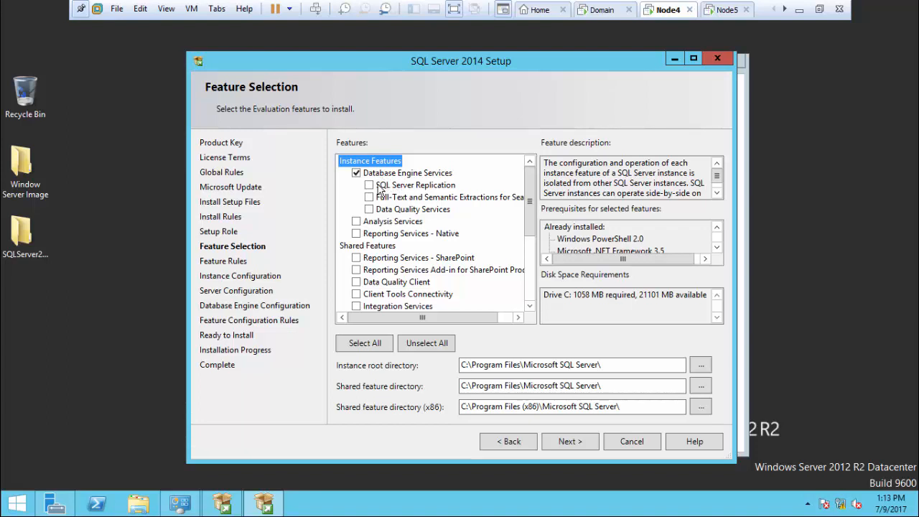
{"action": "left_click", "coordinate": [358, 177]}
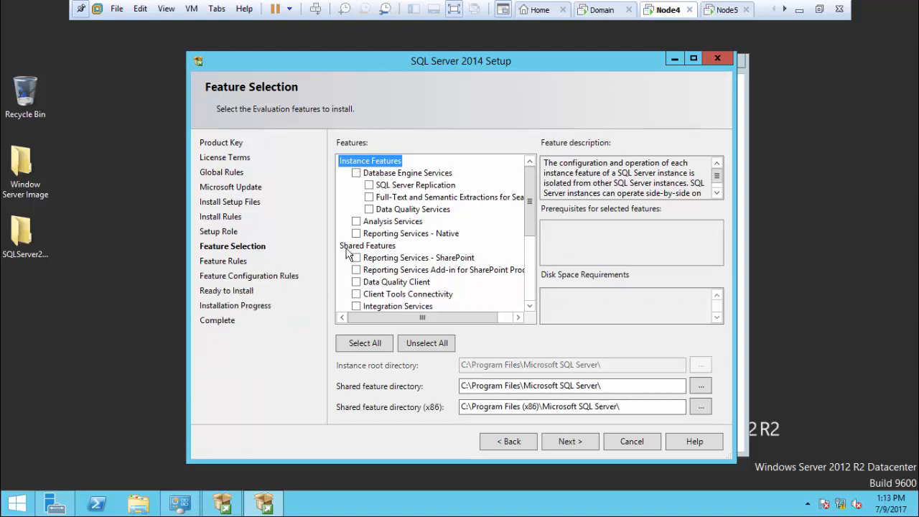
{"action": "left_click", "coordinate": [357, 175]}
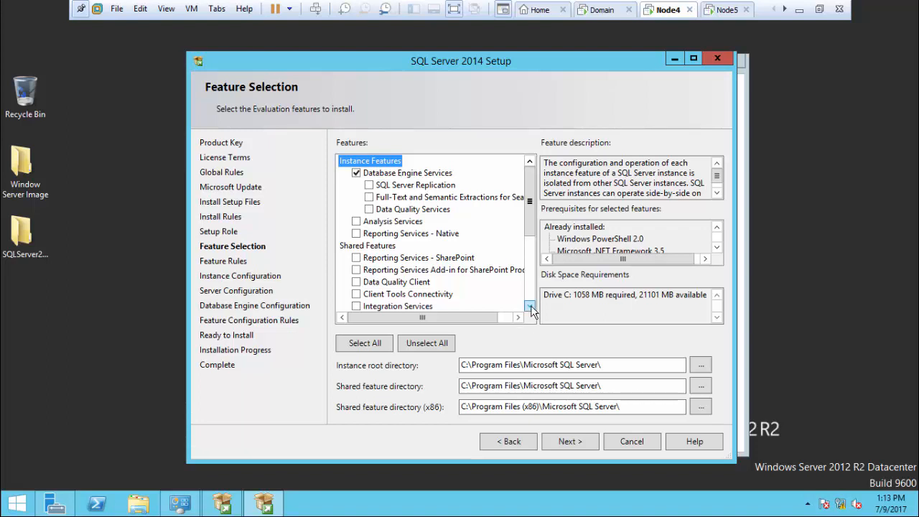
{"action": "left_click", "coordinate": [530, 306]}
{"action": "left_click", "coordinate": [530, 306]}
{"action": "left_click", "coordinate": [530, 307]}
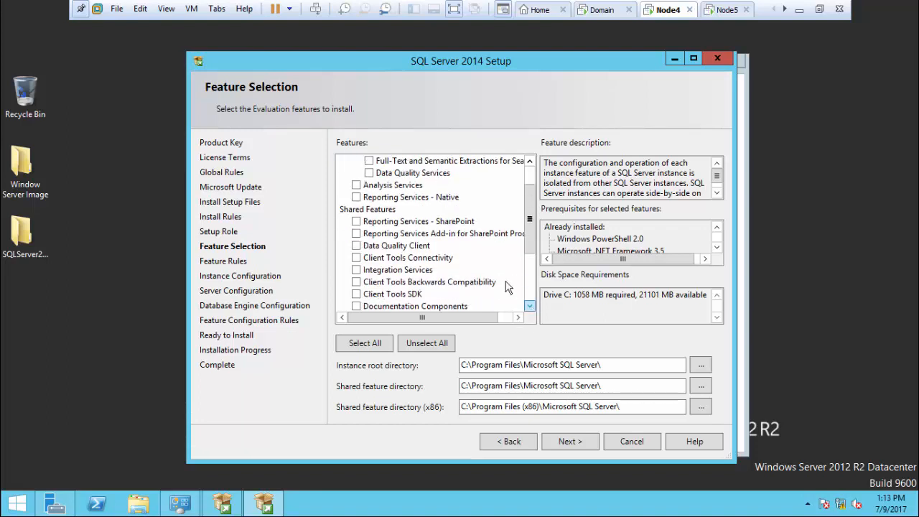
Step: Select Client Tools Connectivity, Client Tools Backwards Compatibility, and Management Tools - Basic and Complete
{"action": "left_click", "coordinate": [357, 259]}
{"action": "left_click", "coordinate": [357, 283]}
{"action": "left_click", "coordinate": [530, 307]}
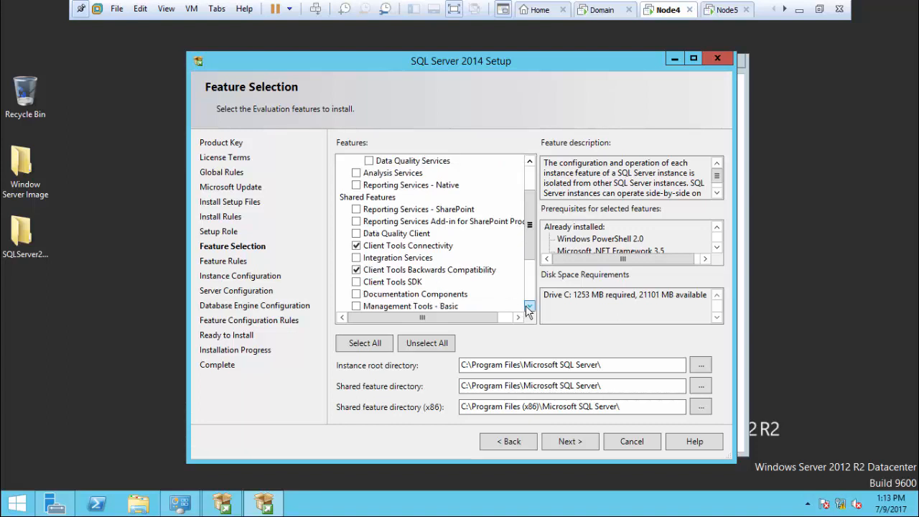
{"action": "left_click", "coordinate": [529, 307]}
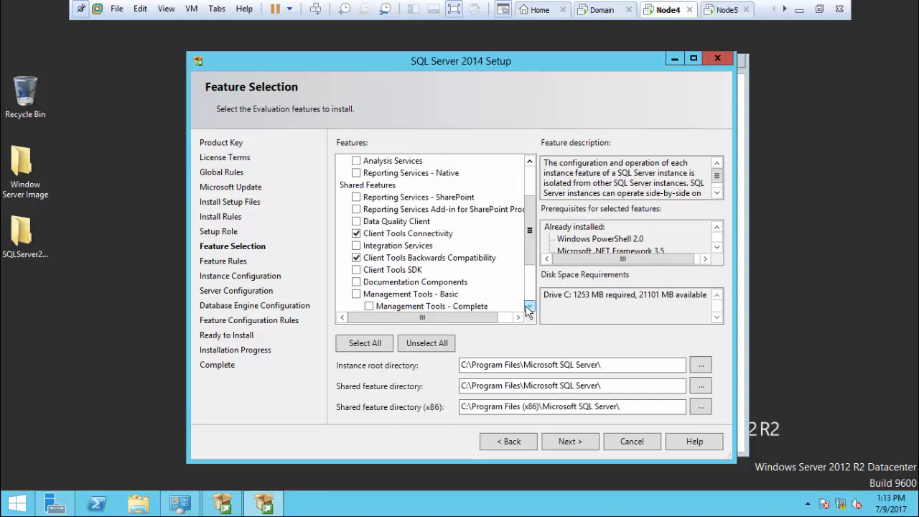
{"action": "left_click", "coordinate": [529, 308]}
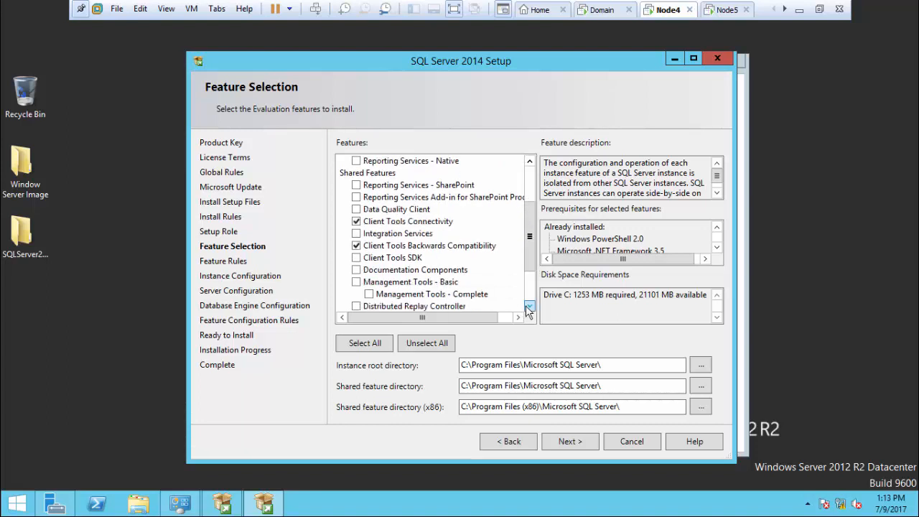
{"action": "left_click", "coordinate": [357, 282]}
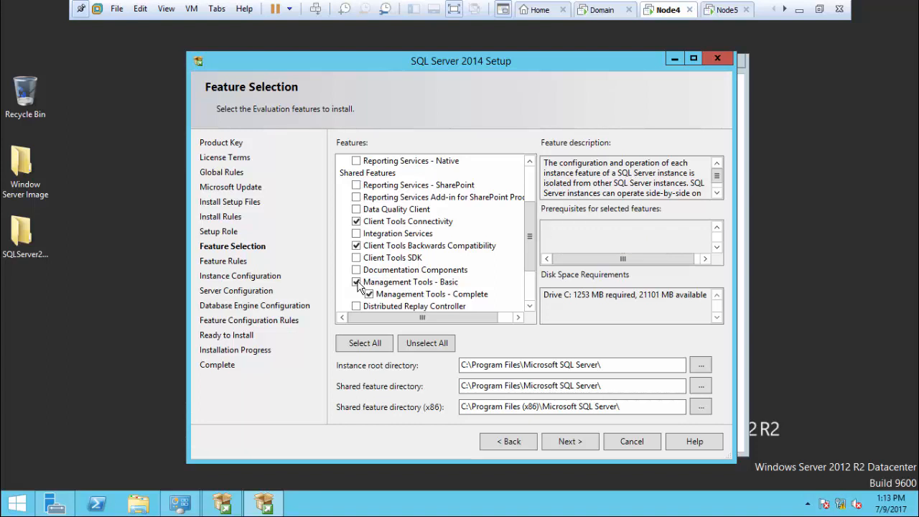
{"action": "left_click", "coordinate": [530, 308]}
{"action": "left_click", "coordinate": [530, 307]}
{"action": "left_click", "coordinate": [530, 307]}
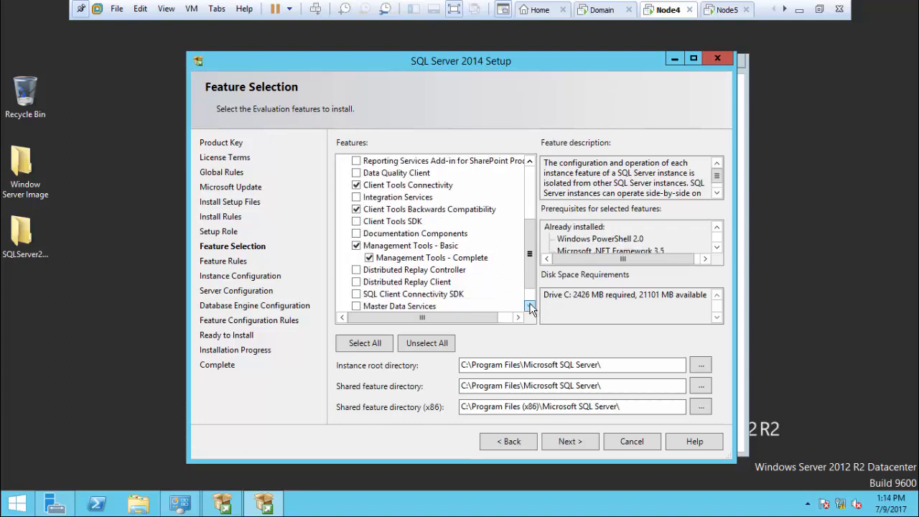
Step: Add SQL Client Connectivity SDK and move past feature selection
{"action": "left_click", "coordinate": [398, 295]}
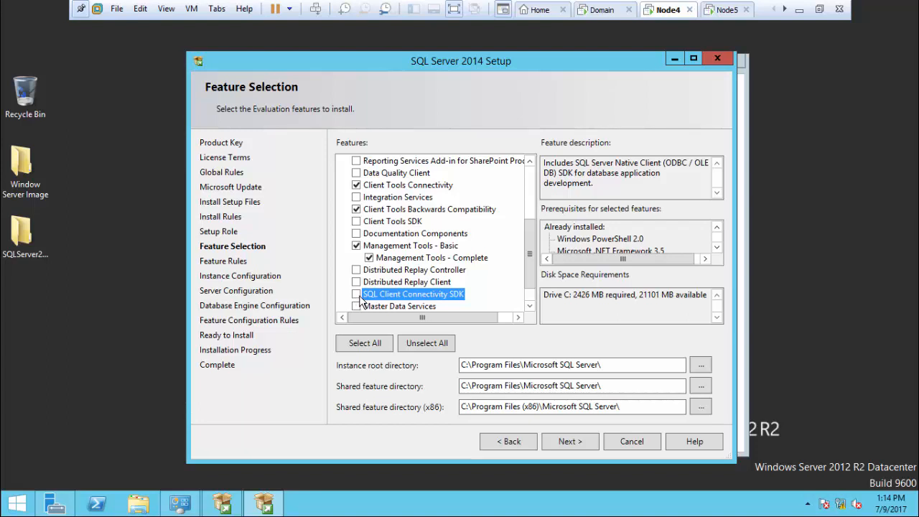
{"action": "left_click", "coordinate": [357, 294]}
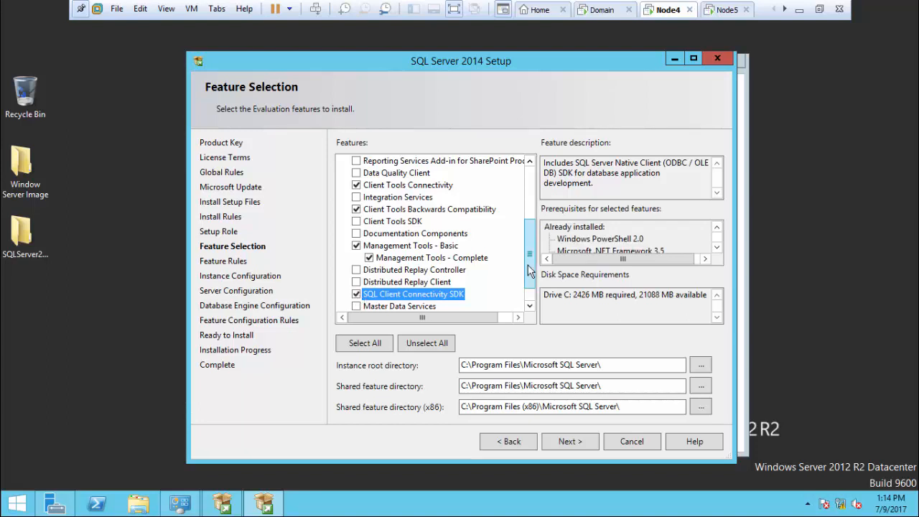
{"action": "left_click_drag", "start_coordinate": [530, 270], "coordinate": [523, 208]}
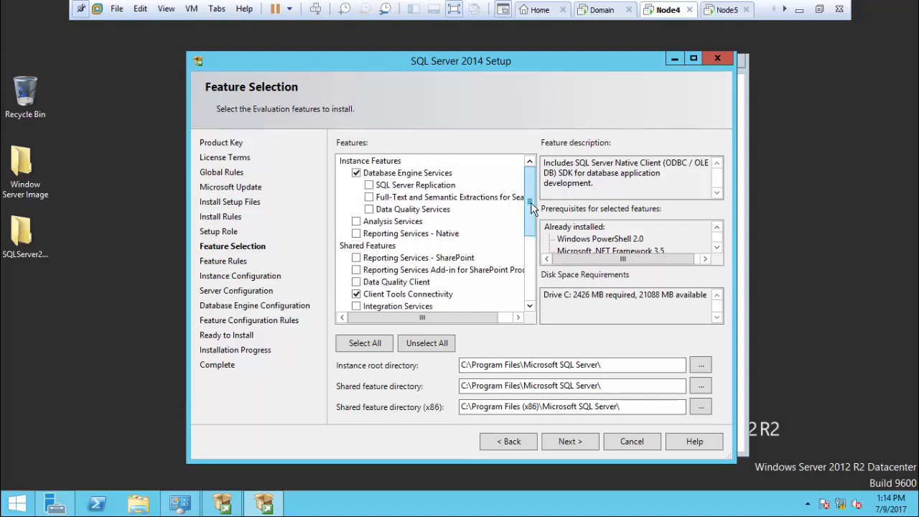
{"action": "left_click_drag", "start_coordinate": [529, 205], "coordinate": [526, 295]}
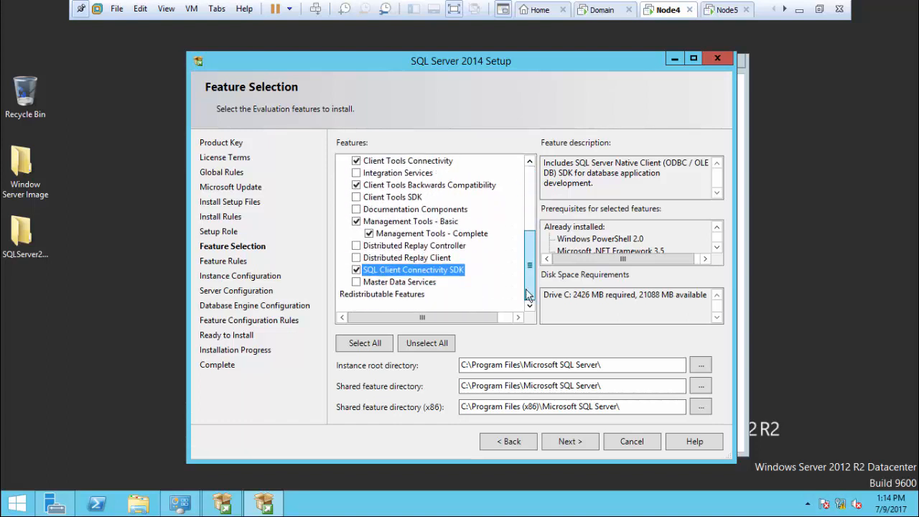
{"action": "left_click", "coordinate": [567, 442]}
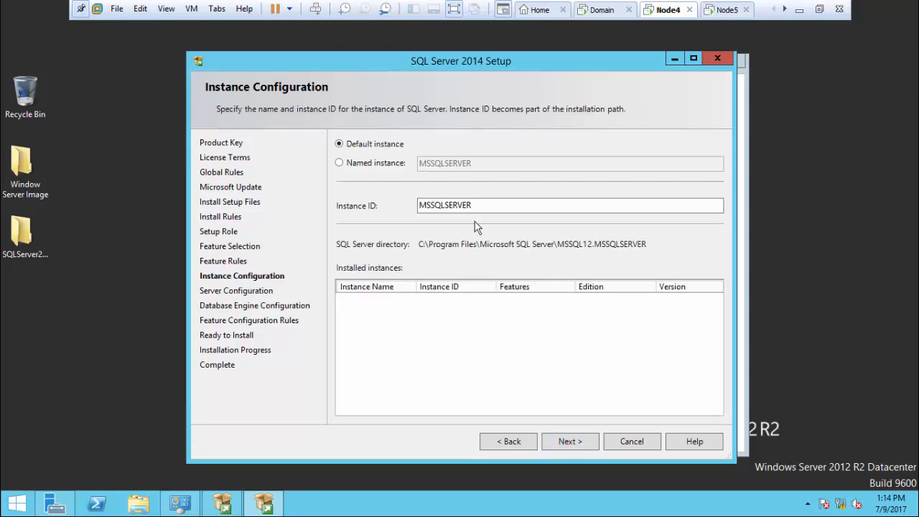
Step: Set a named instance hyd01 with instance ID HYD01 and move on to Server Configuration
{"action": "left_click", "coordinate": [357, 167]}
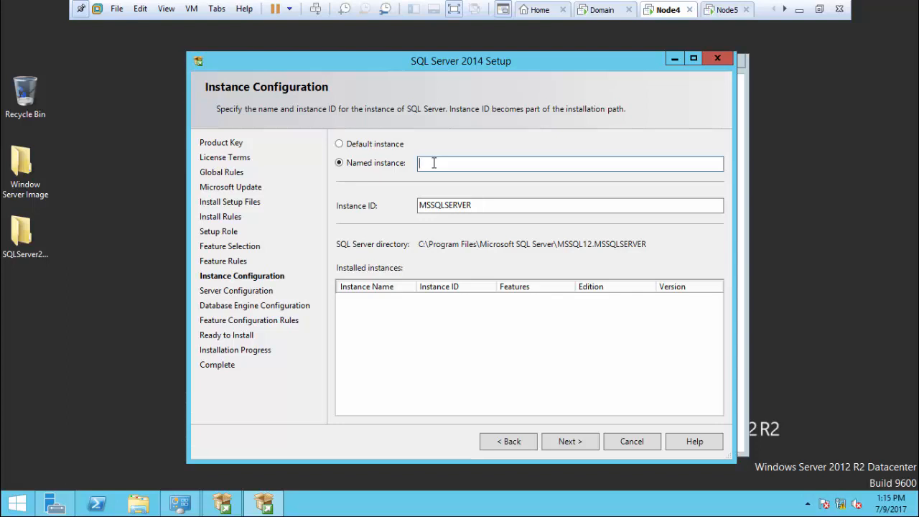
{"action": "type", "text": "hyd01"}
{"action": "key", "text": "Tab"}
{"action": "type", "text": "HYD01"}
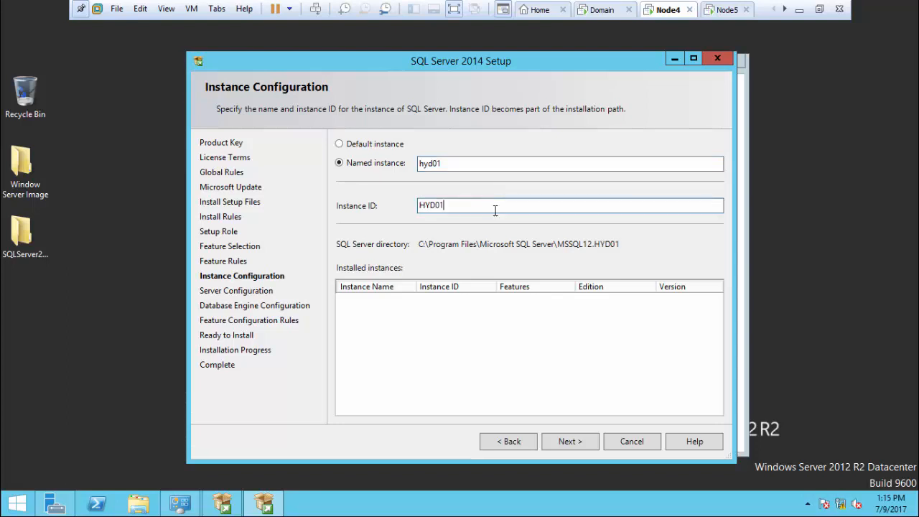
{"action": "left_click", "coordinate": [567, 440]}
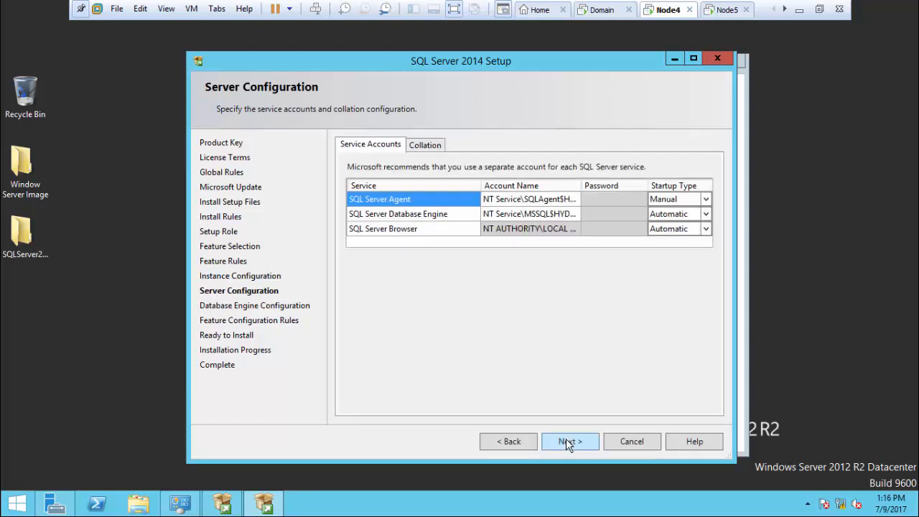
Step: Select the whole SQL Server Agent account name text on the Server Configuration page
{"action": "left_click", "coordinate": [531, 202]}
{"action": "double_click", "coordinate": [531, 202]}
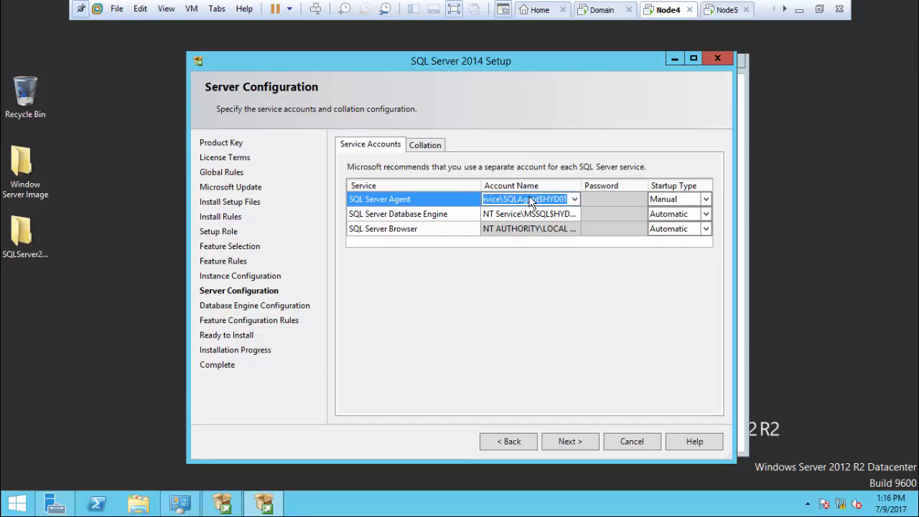
Step: On the Domain VM, launch Active Directory Users and Computers from Server Manager Tools
{"action": "left_click", "coordinate": [602, 9]}
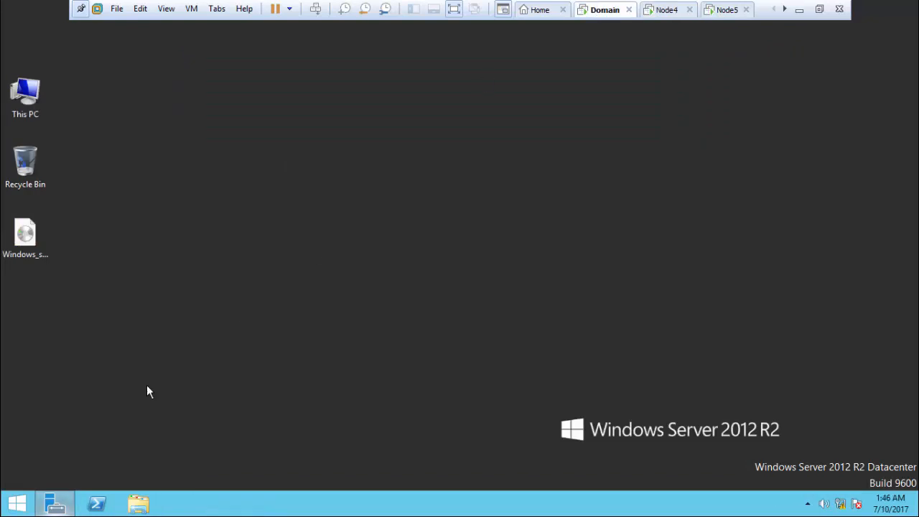
{"action": "left_click", "coordinate": [53, 506]}
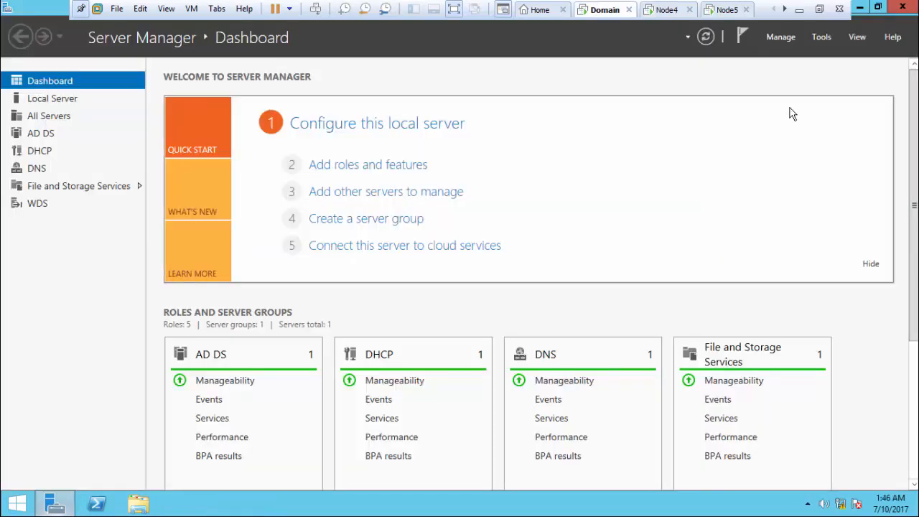
{"action": "left_click", "coordinate": [821, 39]}
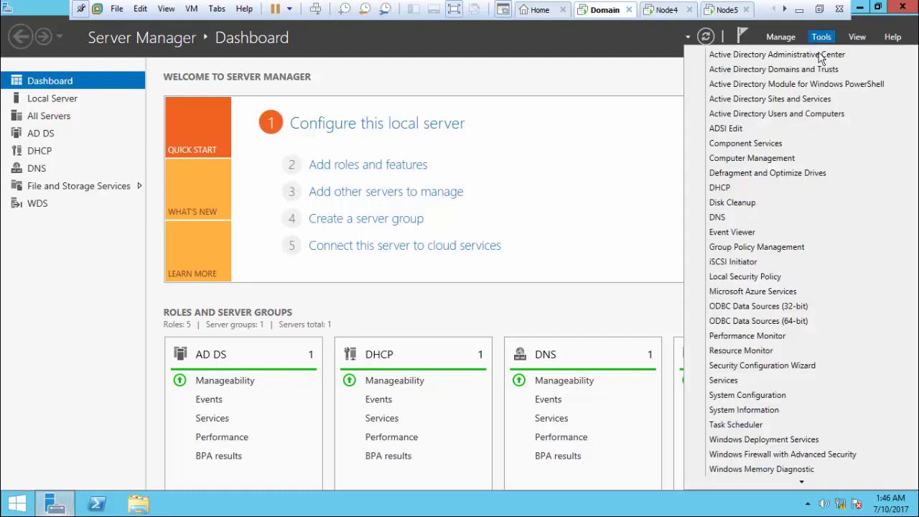
{"action": "left_click", "coordinate": [784, 116]}
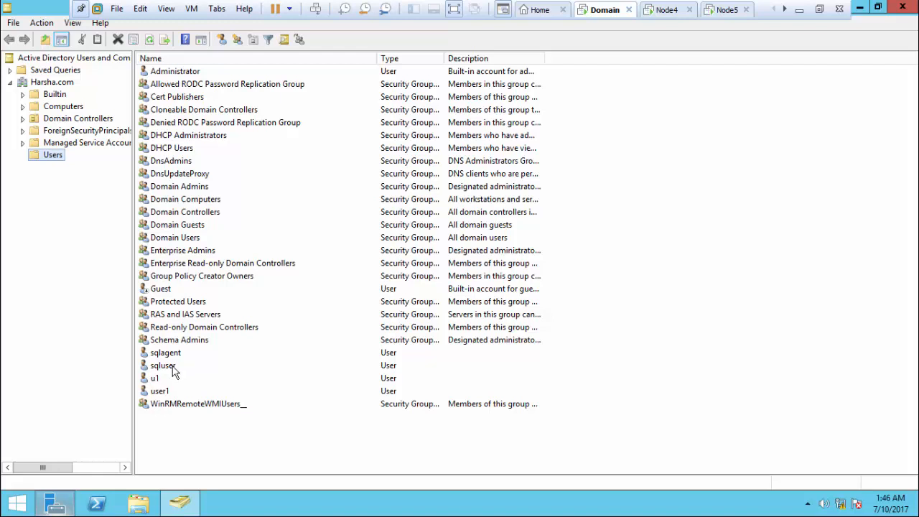
Step: Look over the sqluser and sqlagent accounts, then start a new user in the Users container
{"action": "left_click", "coordinate": [173, 368]}
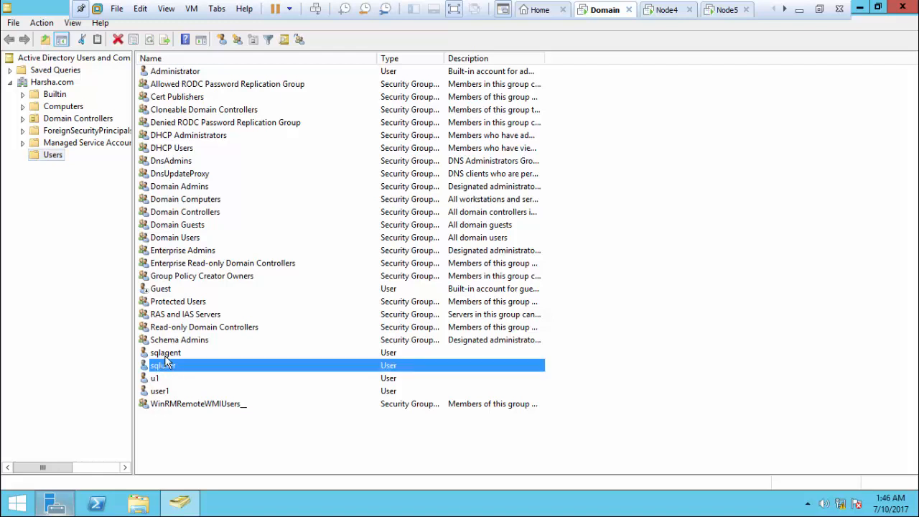
{"action": "left_click", "coordinate": [163, 355]}
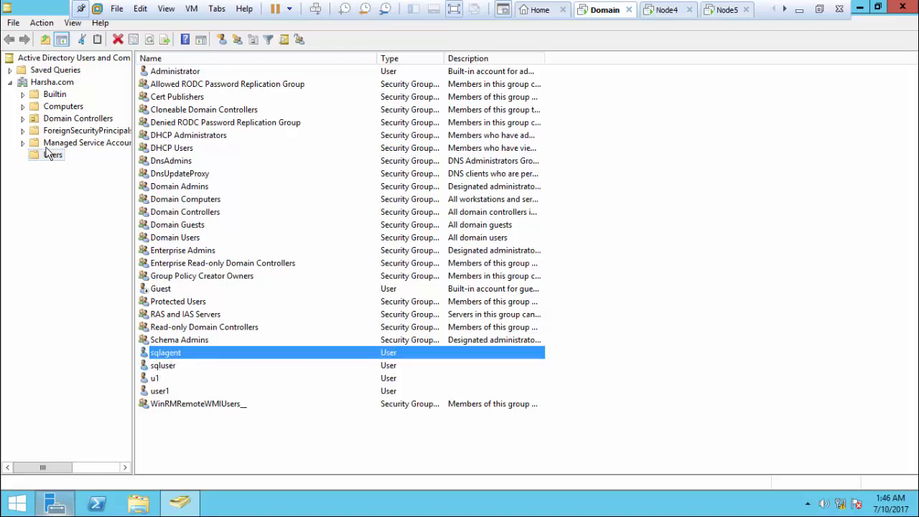
{"action": "left_click", "coordinate": [75, 277]}
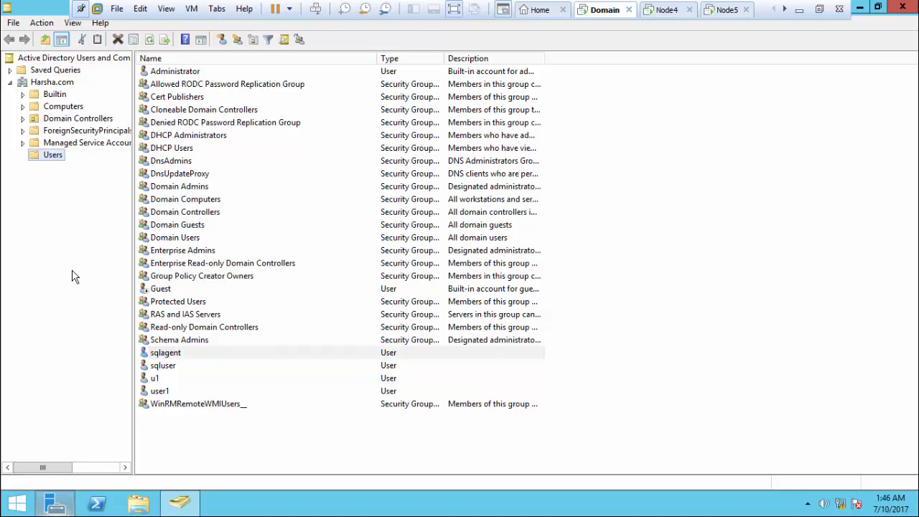
{"action": "right_click", "coordinate": [58, 158]}
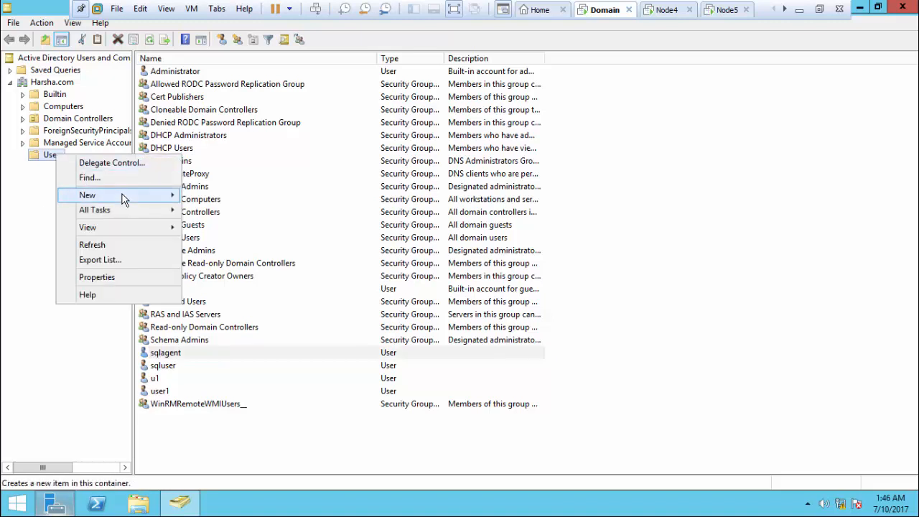
{"action": "mouse_move", "coordinate": [123, 195]}
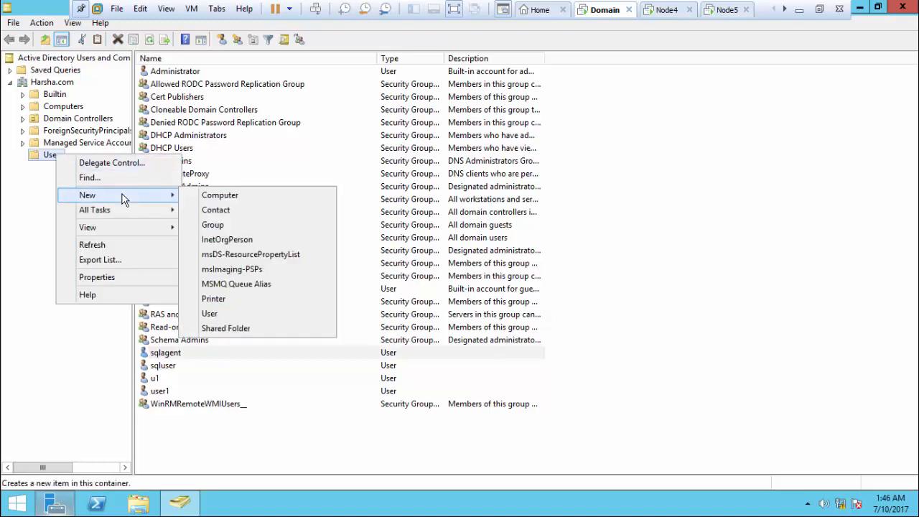
{"action": "left_click", "coordinate": [222, 316]}
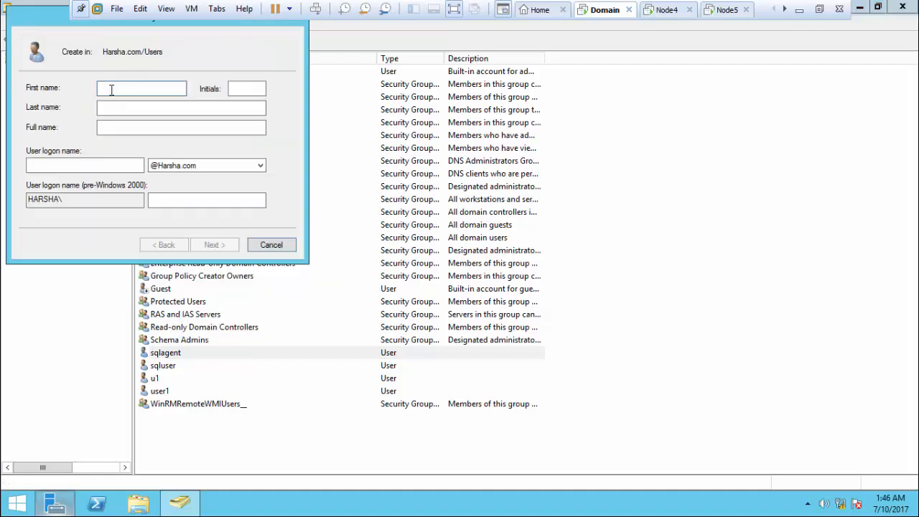
Step: Enter user99 as the new user's name and logon name
{"action": "type", "text": "user"}
{"action": "key", "text": "BackSpace"}
{"action": "key", "text": "BackSpace"}
{"action": "type", "text": "er99"}
{"action": "key", "text": "Tab"}
{"action": "key", "text": "Tab"}
{"action": "key", "text": "Tab"}
{"action": "key", "text": "Tab"}
{"action": "type", "text": "user"}
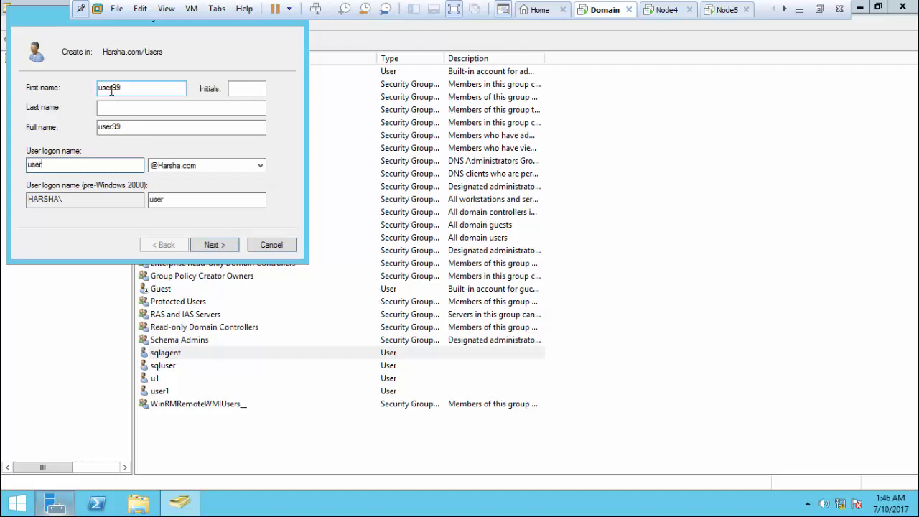
{"action": "type", "text": "99"}
Step: Set the password with no change at next logon, user cannot change it, and never expires
{"action": "left_click", "coordinate": [210, 245]}
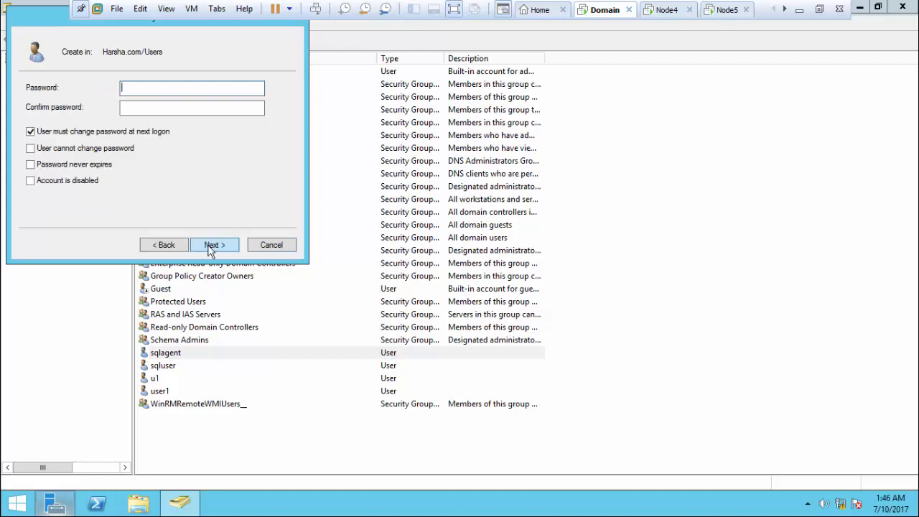
{"action": "left_click", "coordinate": [74, 132]}
{"action": "left_click", "coordinate": [150, 87]}
{"action": "type", "text": "•••"}
{"action": "key", "text": "Tab"}
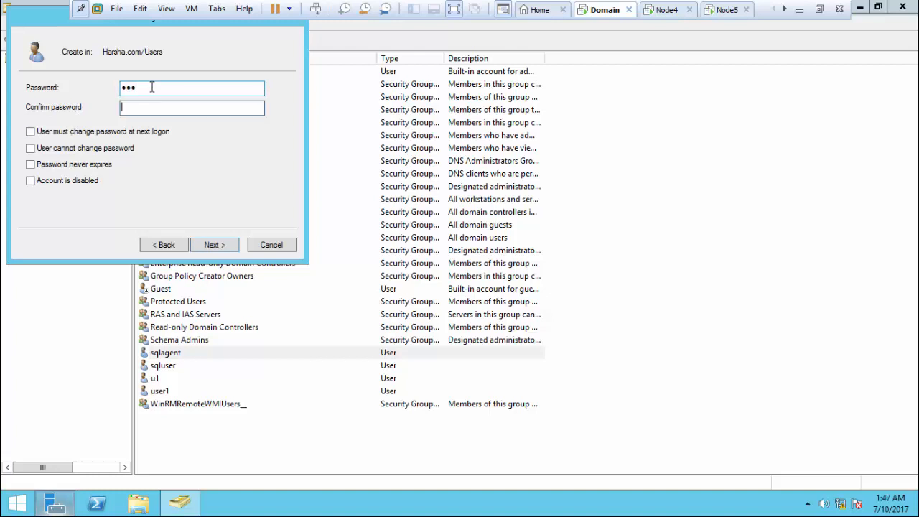
{"action": "type", "text": "•••"}
{"action": "left_click", "coordinate": [105, 150]}
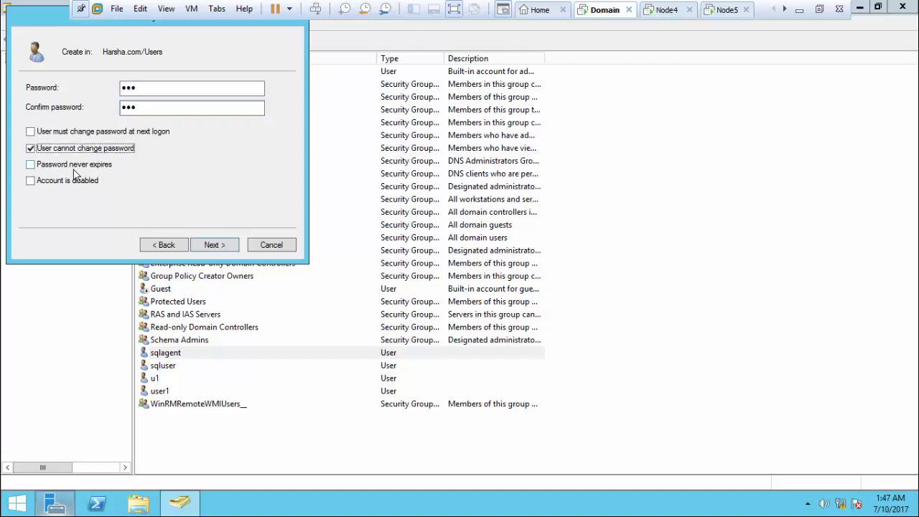
{"action": "left_click", "coordinate": [81, 168]}
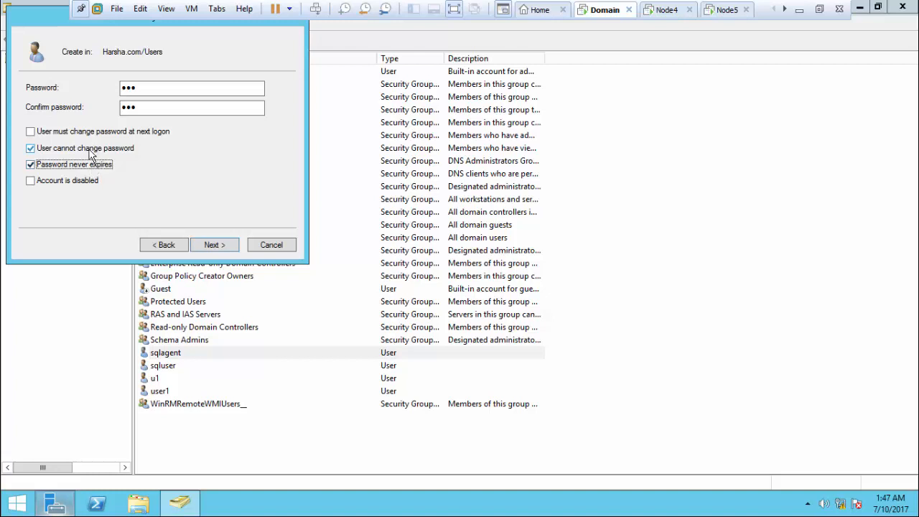
Step: Cancel the user99 creation at the summary and return to the Node4 VM
{"action": "left_click", "coordinate": [230, 252]}
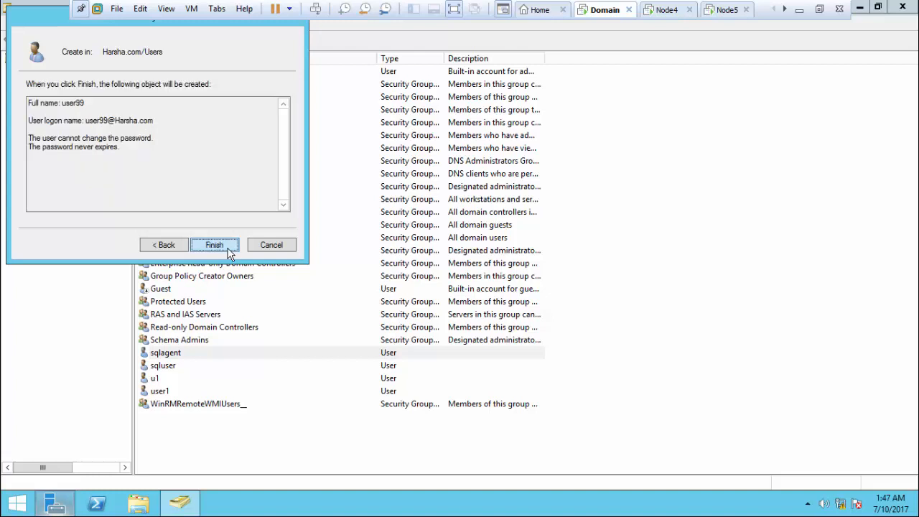
{"action": "left_click", "coordinate": [265, 250]}
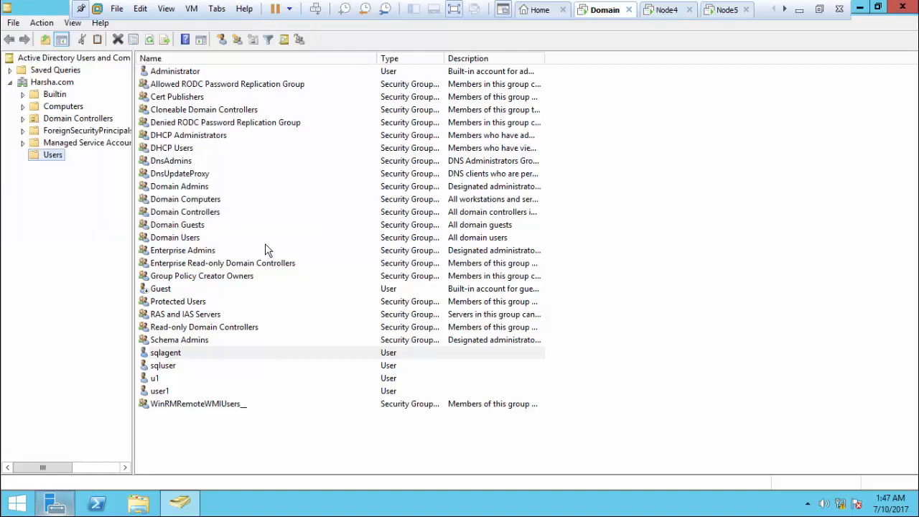
{"action": "left_click", "coordinate": [671, 9]}
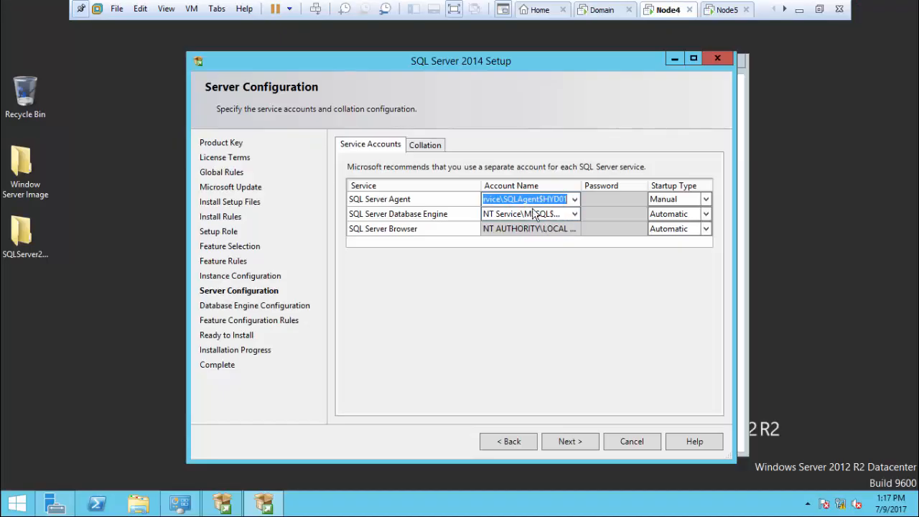
Step: Set SQL Server Agent to run as the domain sqlagent account, with its password and Automatic startup
{"action": "key", "text": "BackSpace"}
{"action": "type", "text": "harsj"}
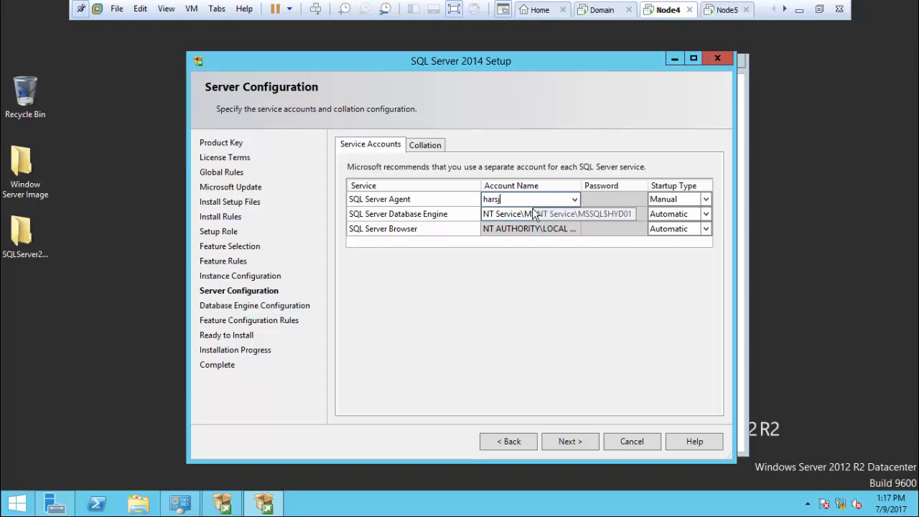
{"action": "key", "text": "BackSpace"}
{"action": "type", "text": "ha\\"}
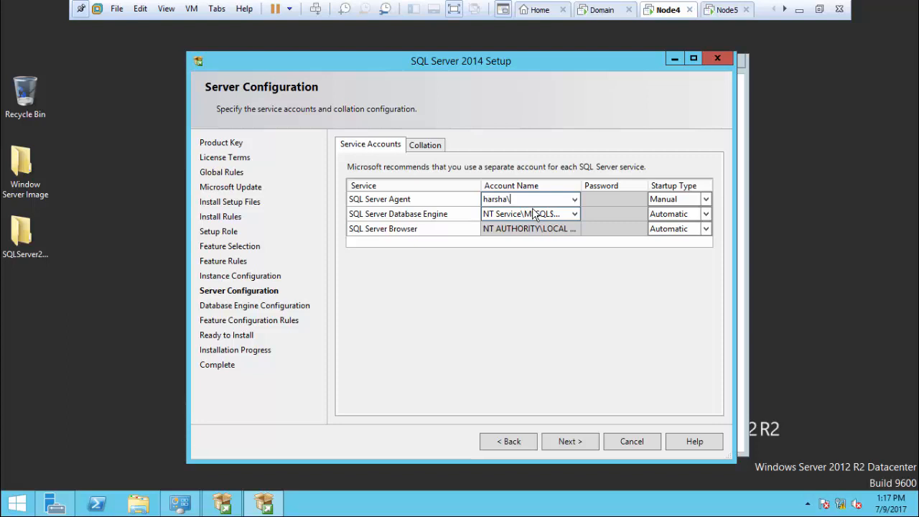
{"action": "type", "text": "sqlagent"}
{"action": "key", "text": "Tab"}
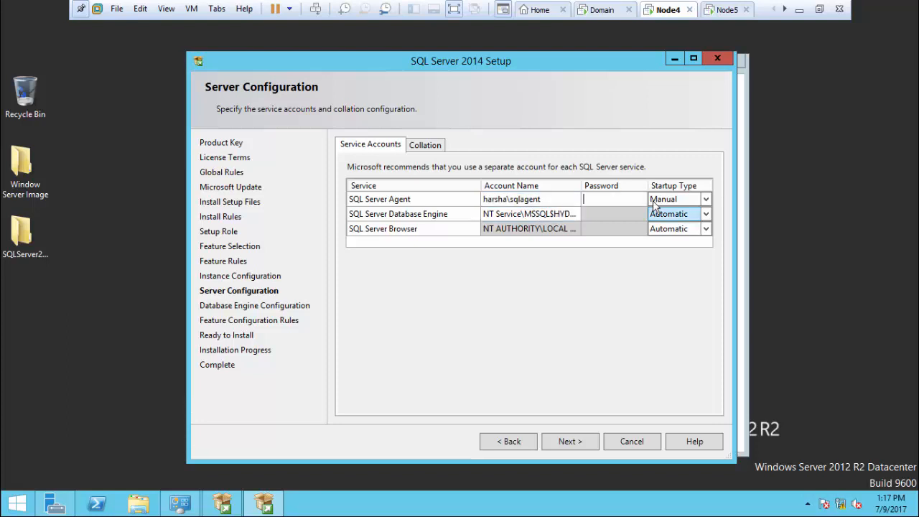
{"action": "type", "text": "***"}
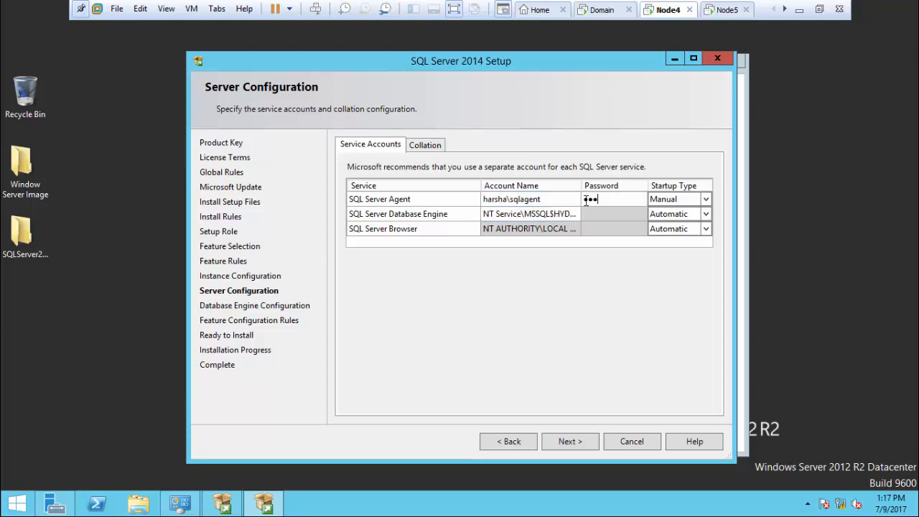
{"action": "left_click", "coordinate": [690, 206]}
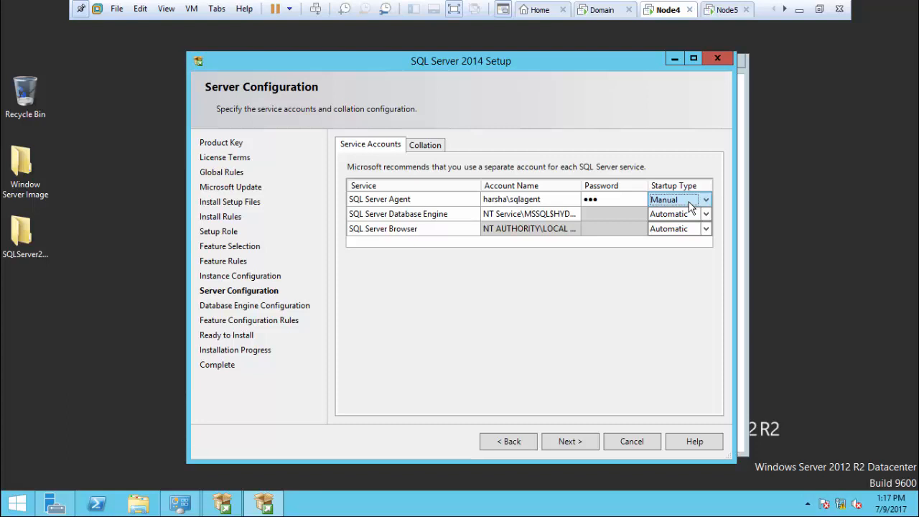
{"action": "left_click", "coordinate": [690, 206]}
{"action": "left_click", "coordinate": [686, 214]}
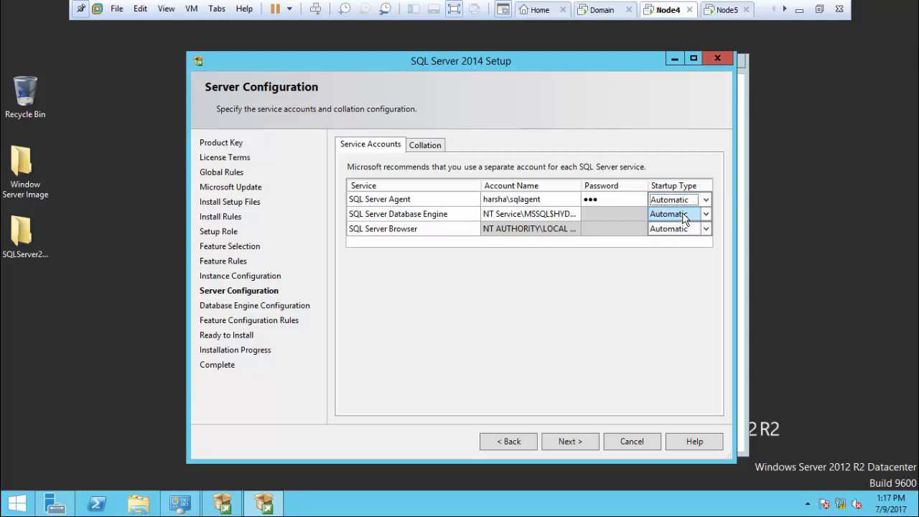
Step: Set the Database Engine service account to the domain sqluser account and enter its password
{"action": "left_click", "coordinate": [527, 213]}
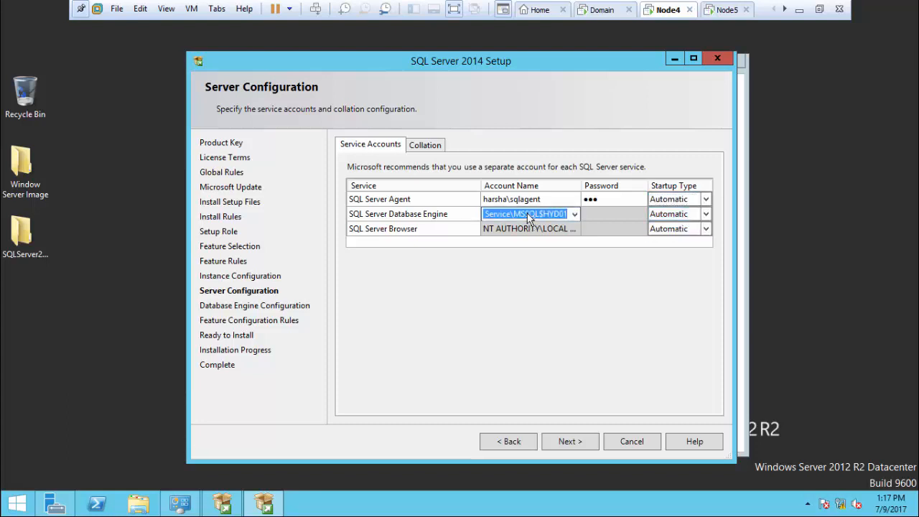
{"action": "key", "text": "BackSpace"}
{"action": "type", "text": "har"}
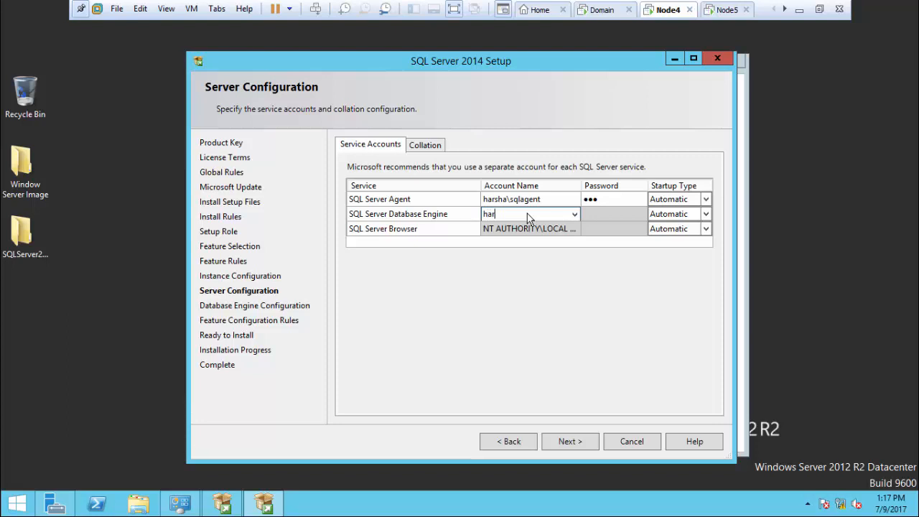
{"action": "type", "text": "sha\\sqluser"}
{"action": "key", "text": "Tab"}
{"action": "type", "text": "●"}
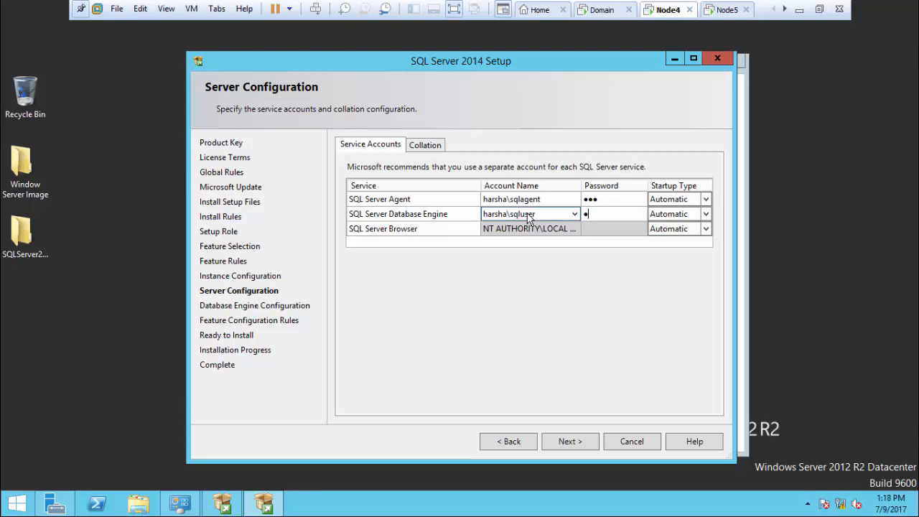
{"action": "type", "text": "●●"}
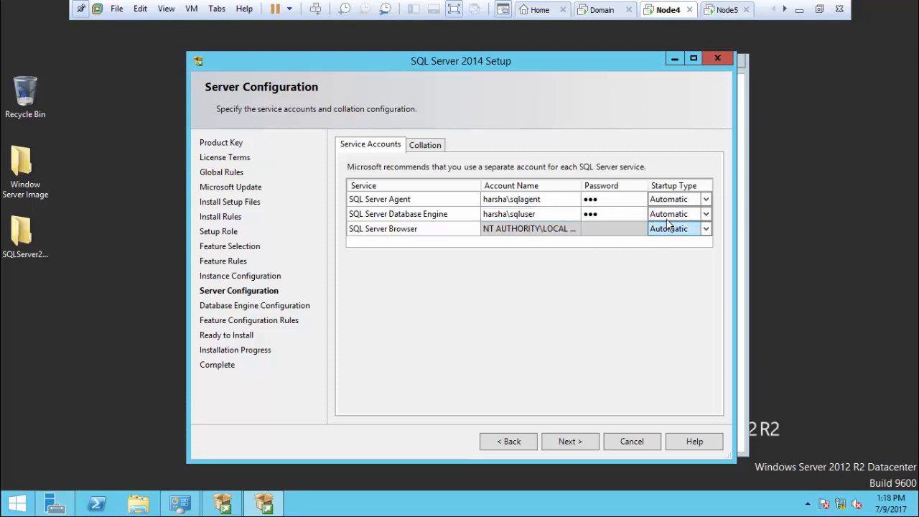
Step: Choose Mixed Mode authentication, set and confirm the sa password, and add the current user as administrator
{"action": "left_click", "coordinate": [571, 444]}
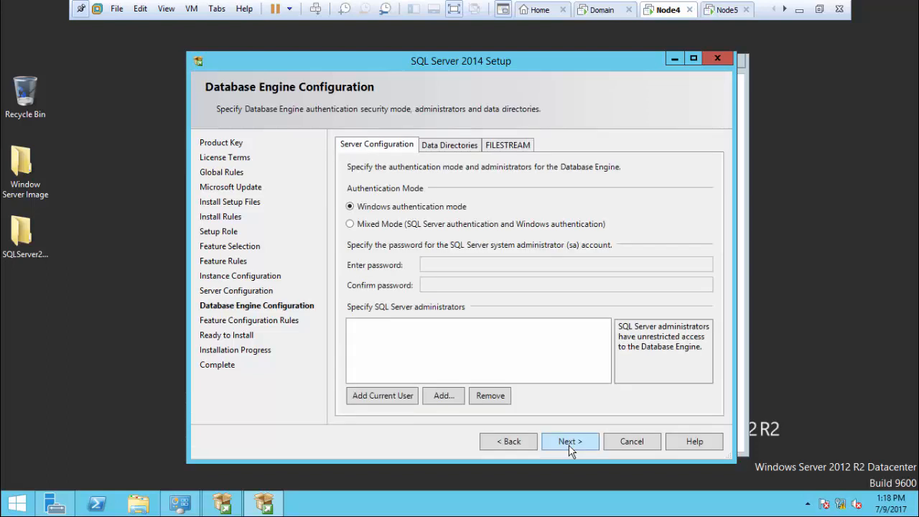
{"action": "left_click", "coordinate": [427, 228]}
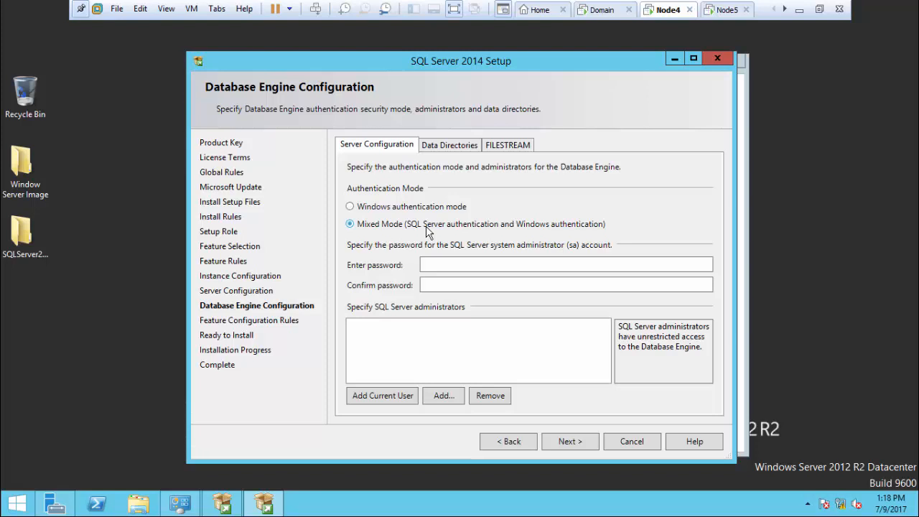
{"action": "left_click", "coordinate": [451, 264]}
{"action": "type", "text": "•••"}
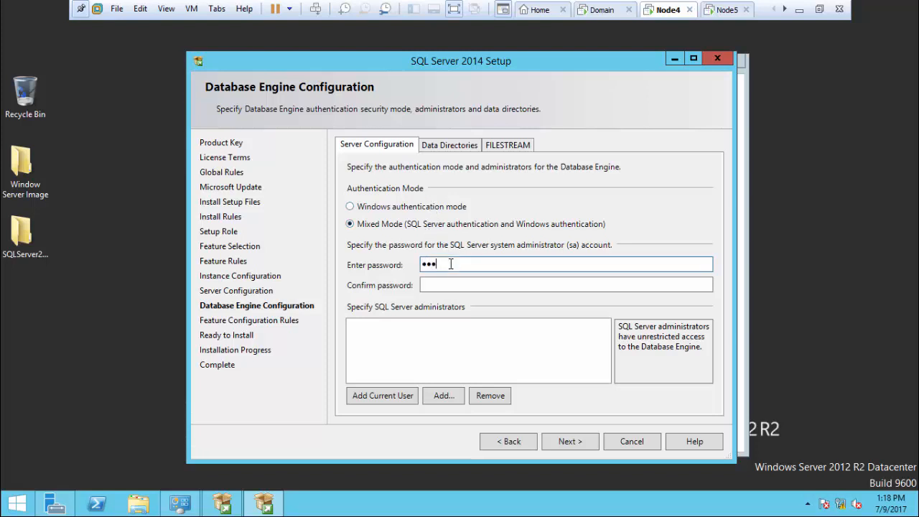
{"action": "key", "text": "Tab"}
{"action": "type", "text": "•••"}
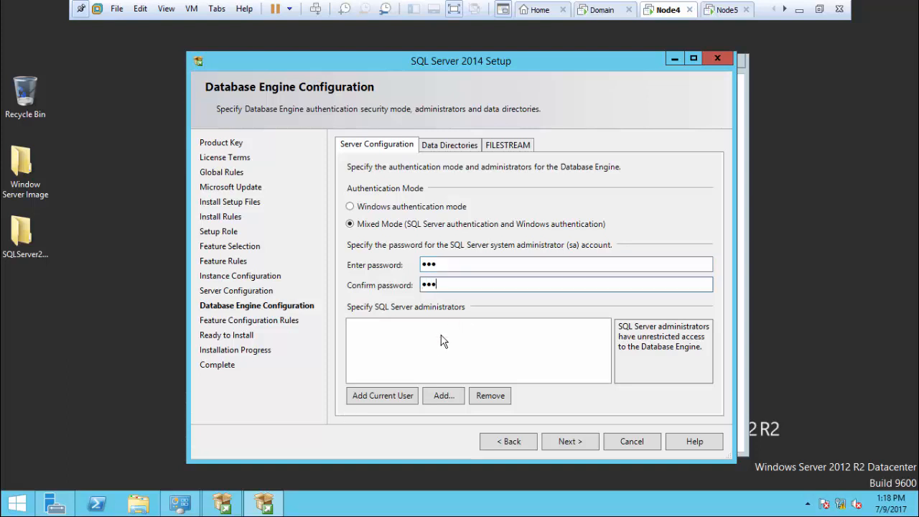
{"action": "left_click", "coordinate": [385, 395]}
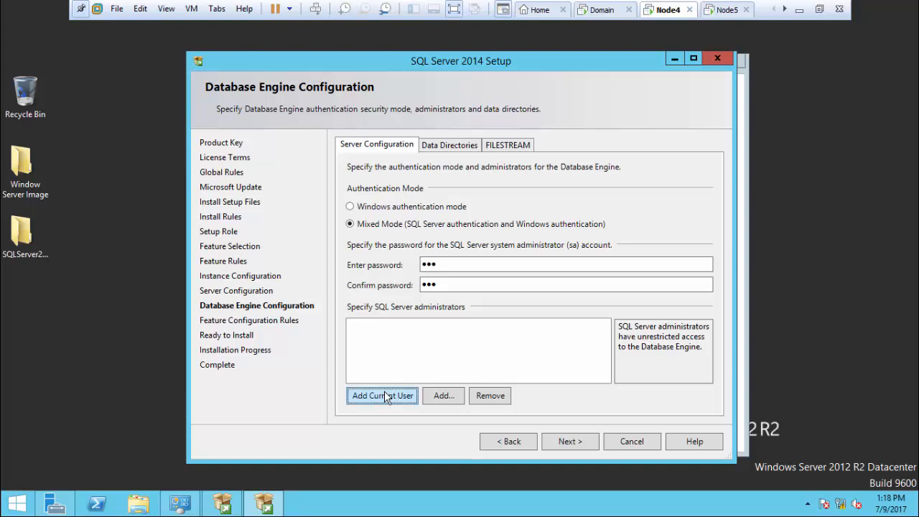
{"action": "left_click", "coordinate": [565, 442]}
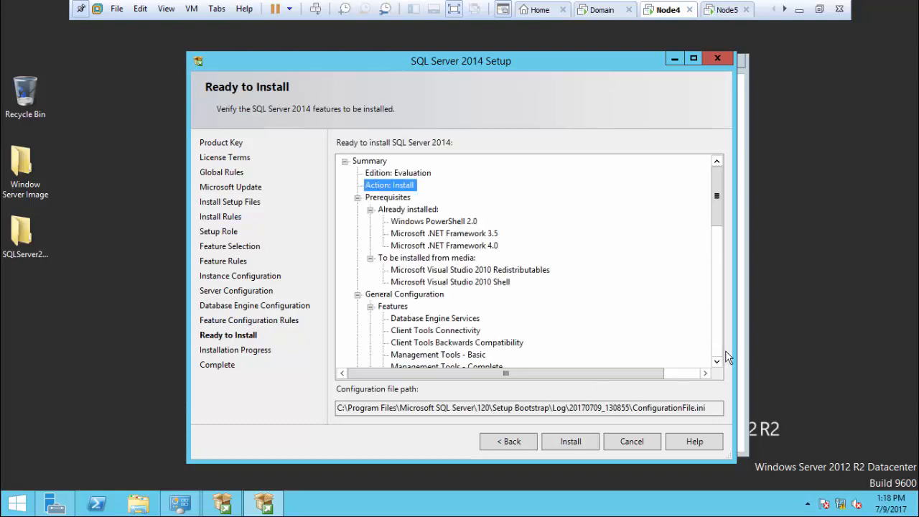
Step: Start the SQL Server 2014 installation from the Ready to Install page
{"action": "left_click", "coordinate": [571, 442]}
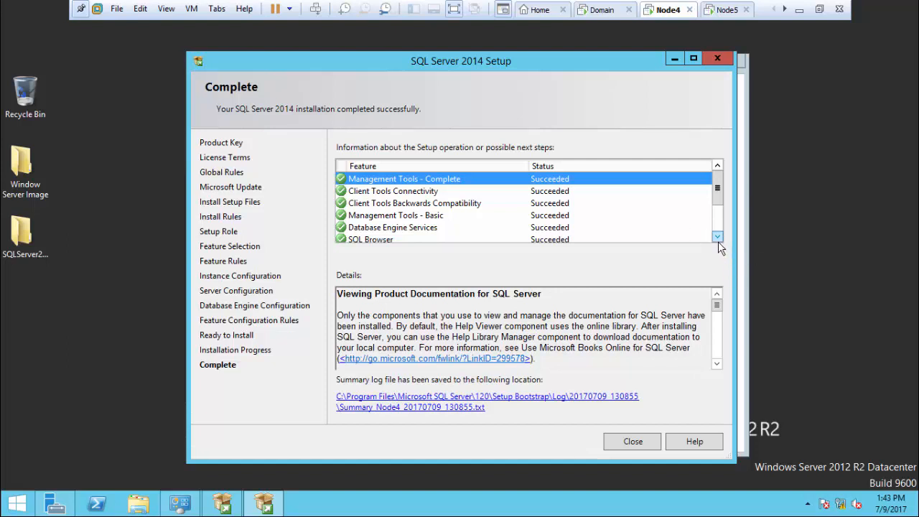
Step: Check the summary log in Notepad for action Install and Final result Passed, then close it and the setup wizard
{"action": "left_click", "coordinate": [560, 402]}
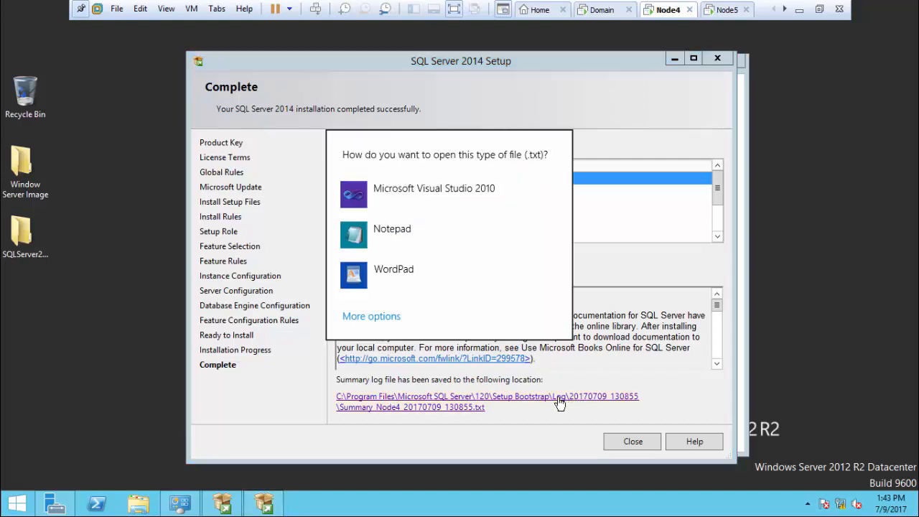
{"action": "left_click", "coordinate": [457, 241]}
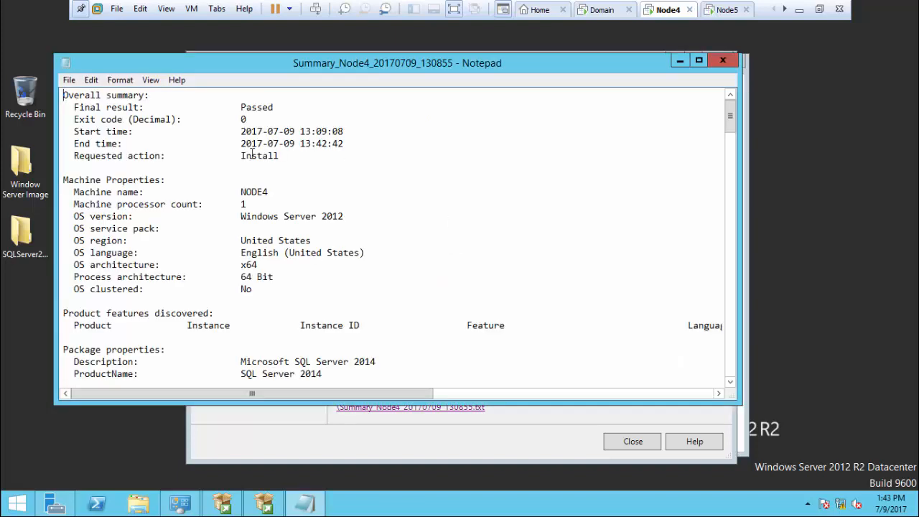
{"action": "double_click", "coordinate": [253, 155]}
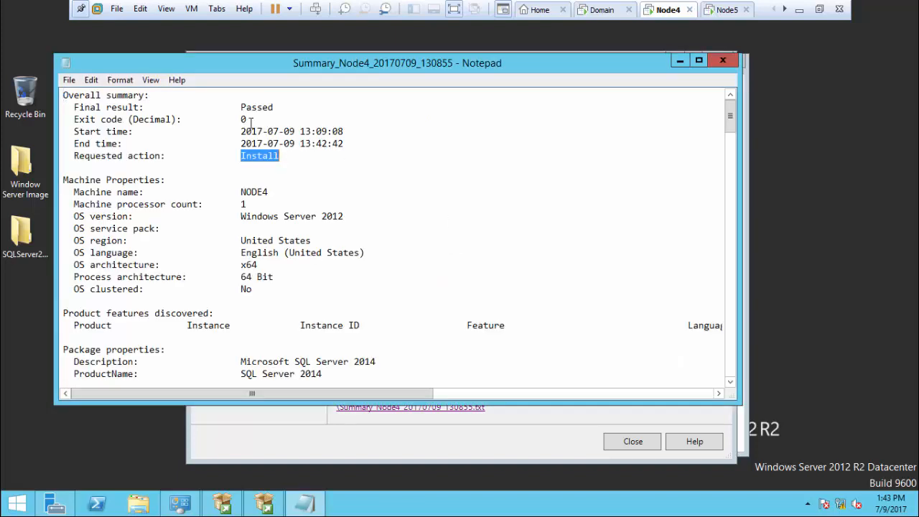
{"action": "left_click_drag", "start_coordinate": [237, 107], "coordinate": [309, 106]}
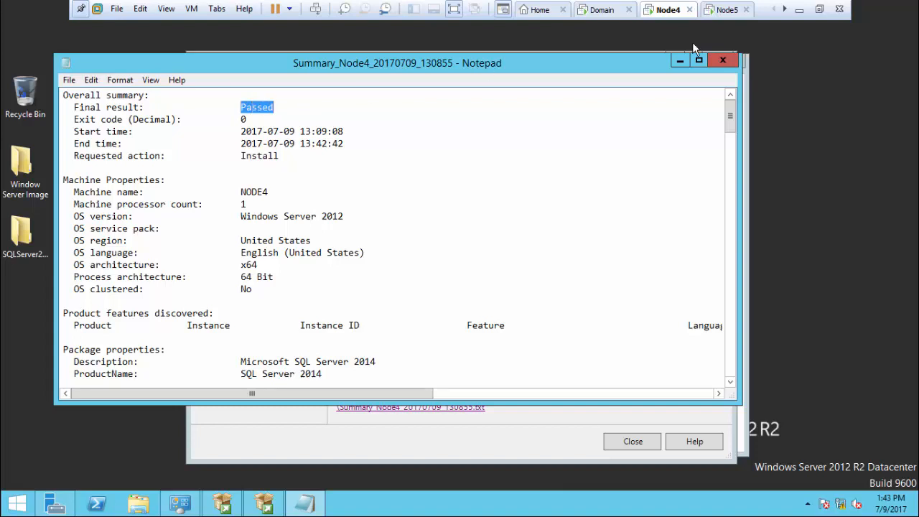
{"action": "left_click", "coordinate": [723, 60]}
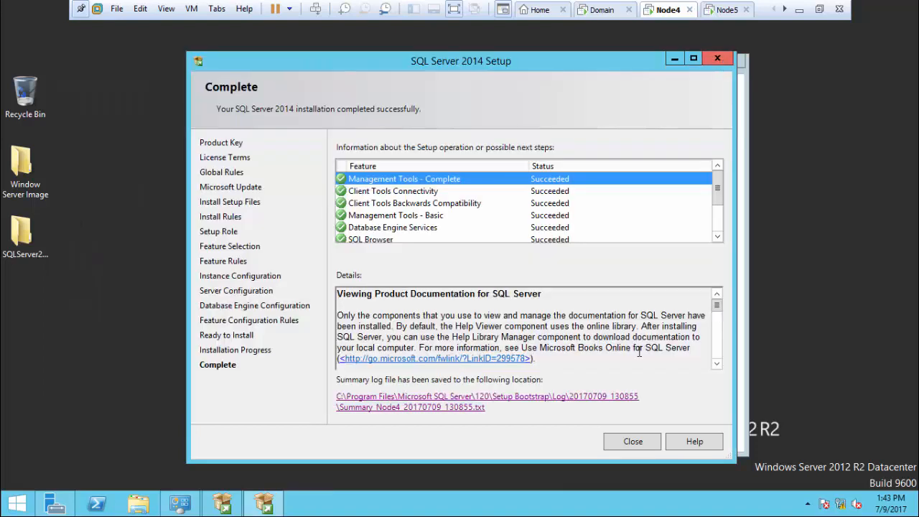
{"action": "left_click", "coordinate": [634, 442]}
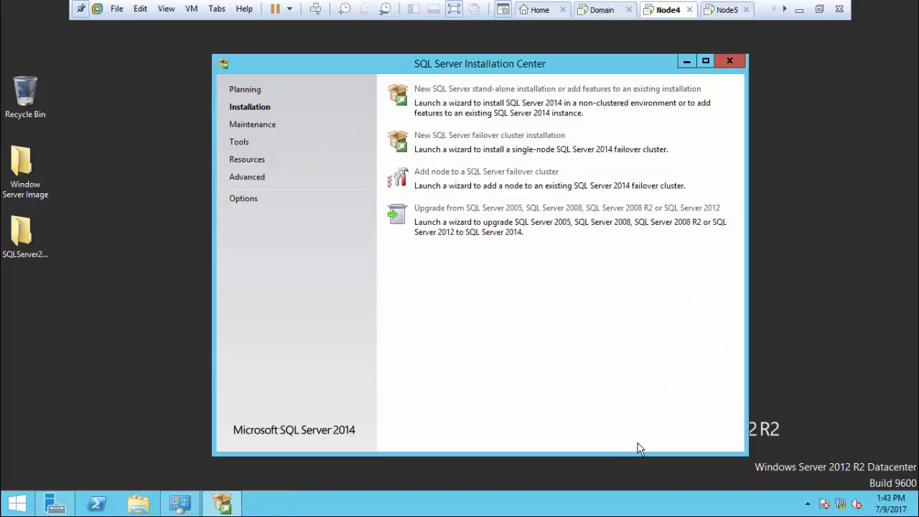
Step: Close the SQL Server Installation Center and refresh the Node4 desktop twice
{"action": "left_click", "coordinate": [728, 62]}
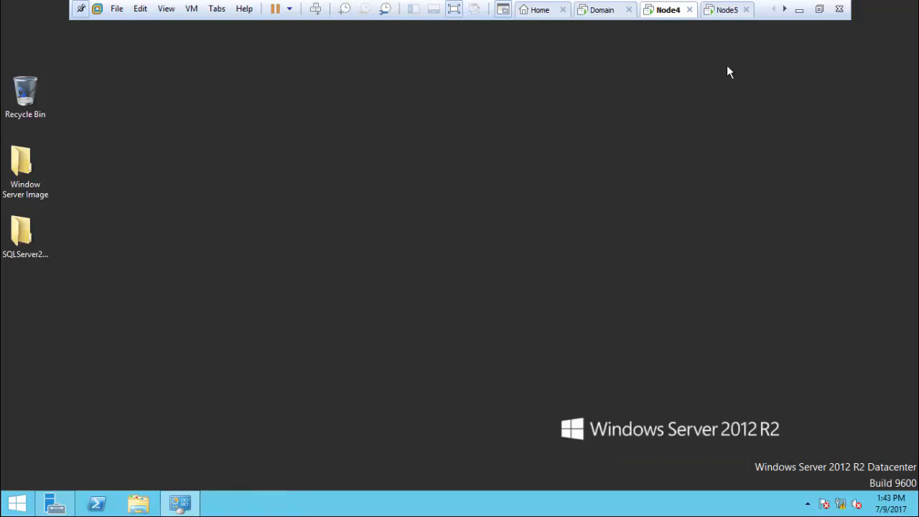
{"action": "right_click", "coordinate": [343, 237]}
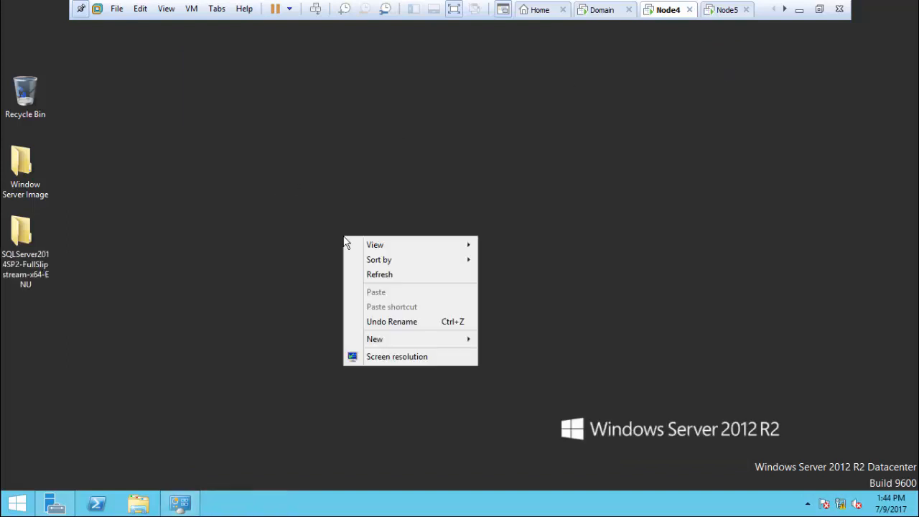
{"action": "left_click", "coordinate": [398, 276]}
{"action": "right_click", "coordinate": [336, 227]}
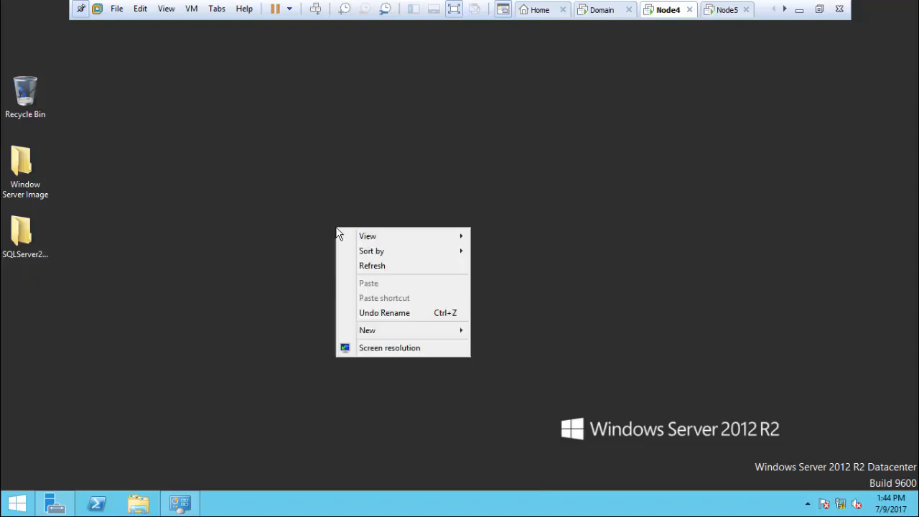
{"action": "left_click", "coordinate": [371, 273]}
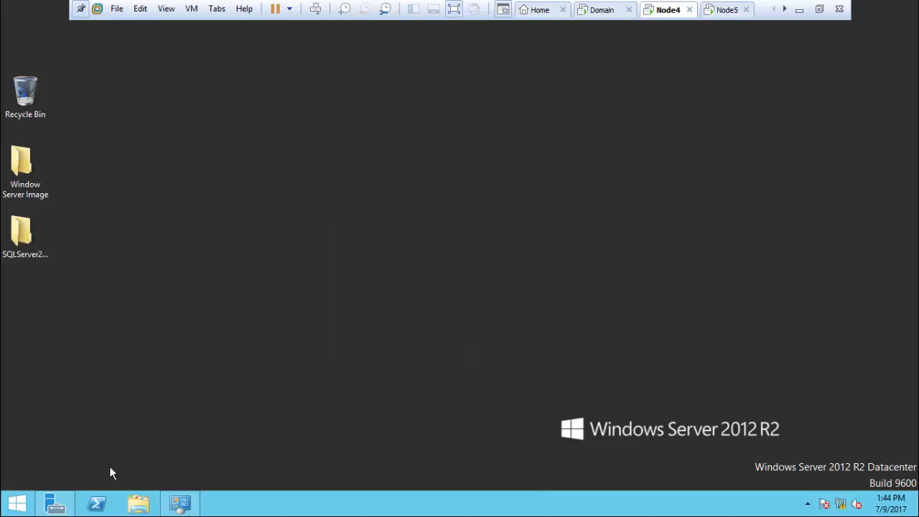
Step: Launch SQL Server 2014 Configuration Manager from the Start screen's Apps list
{"action": "left_click", "coordinate": [17, 503]}
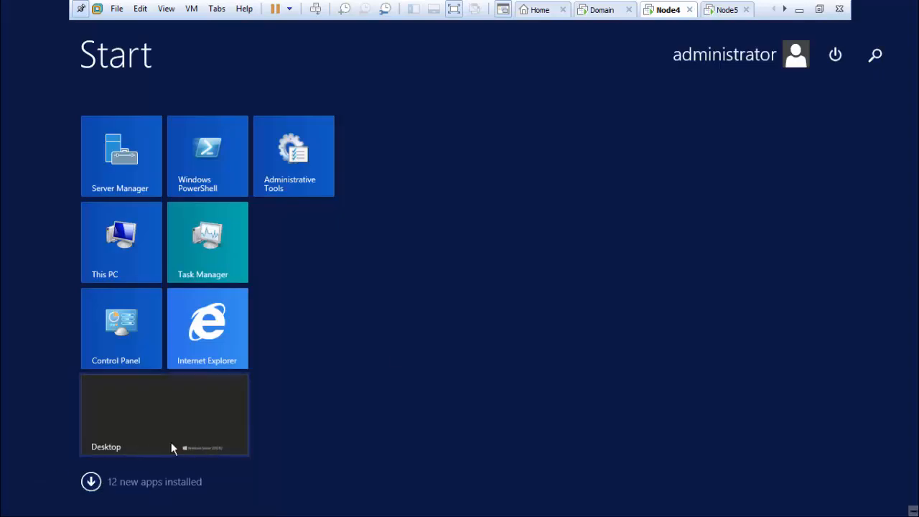
{"action": "left_click", "coordinate": [88, 488]}
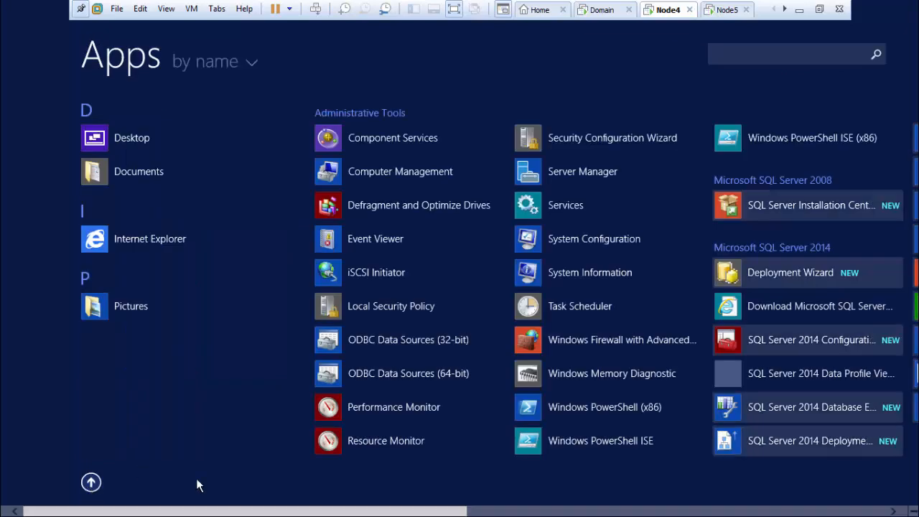
{"action": "left_click_drag", "start_coordinate": [133, 513], "coordinate": [376, 513]}
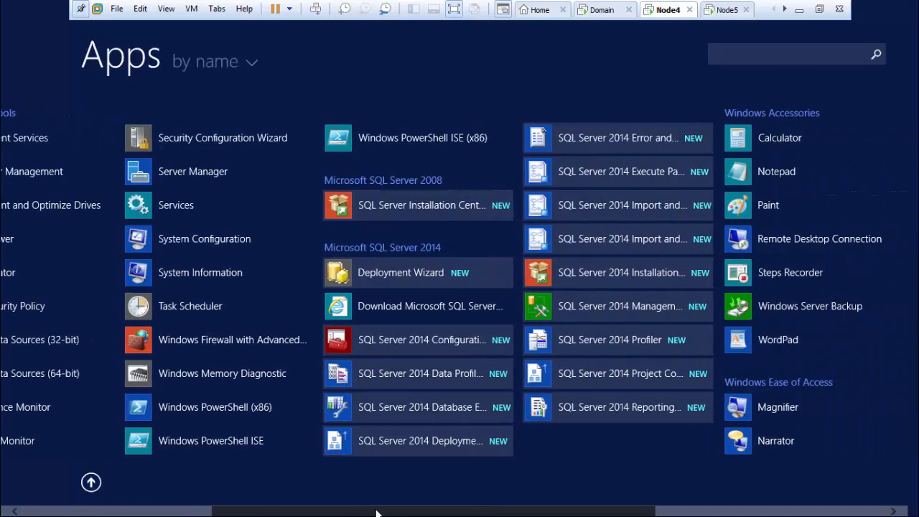
{"action": "left_click", "coordinate": [408, 348]}
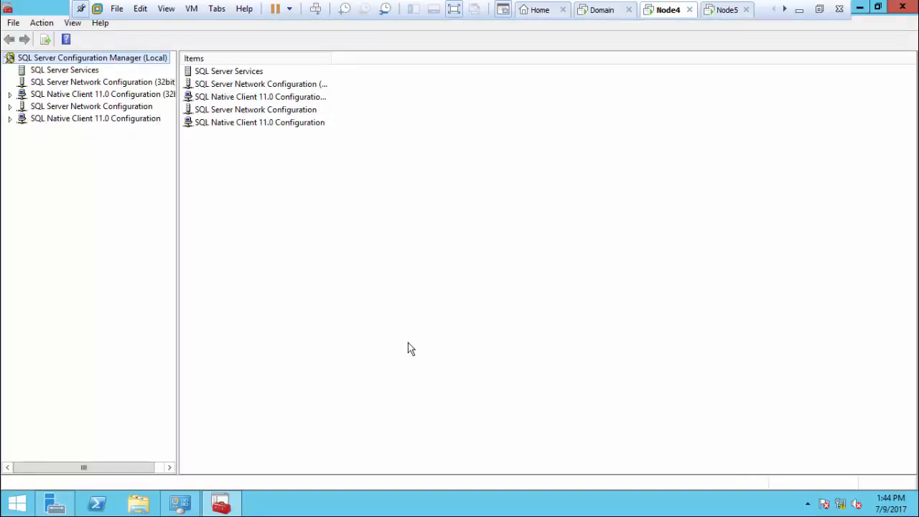
Step: Review HYD01's TCP/IP properties and IP addresses, confirming dynamic port 49453, then close Configuration Manager
{"action": "double_click", "coordinate": [126, 107]}
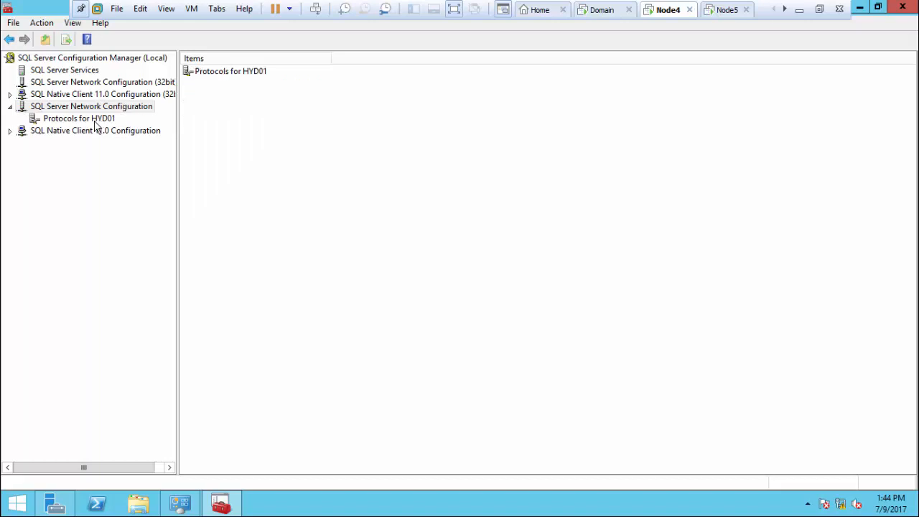
{"action": "left_click", "coordinate": [96, 121]}
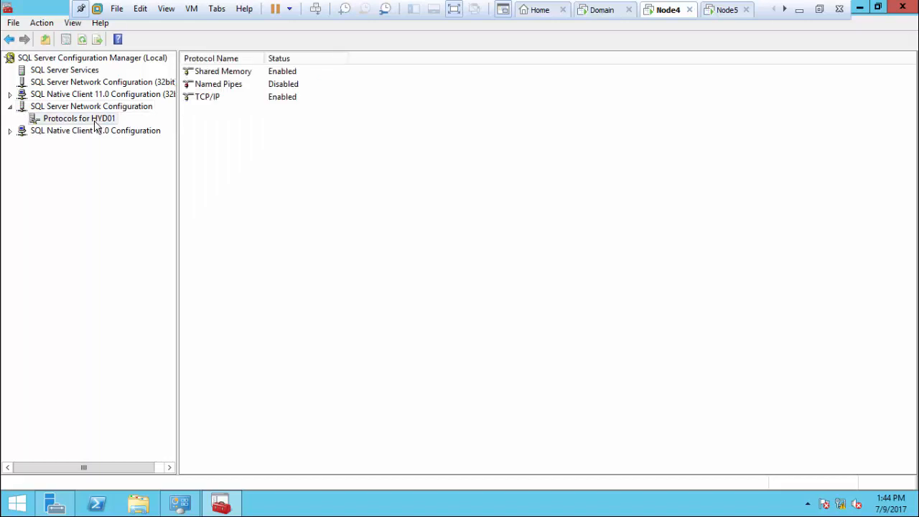
{"action": "left_click", "coordinate": [241, 99]}
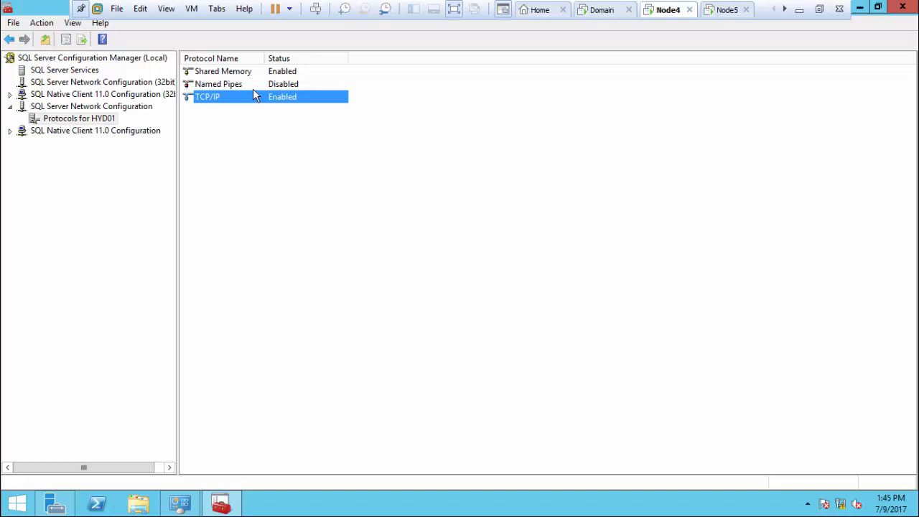
{"action": "right_click", "coordinate": [243, 102]}
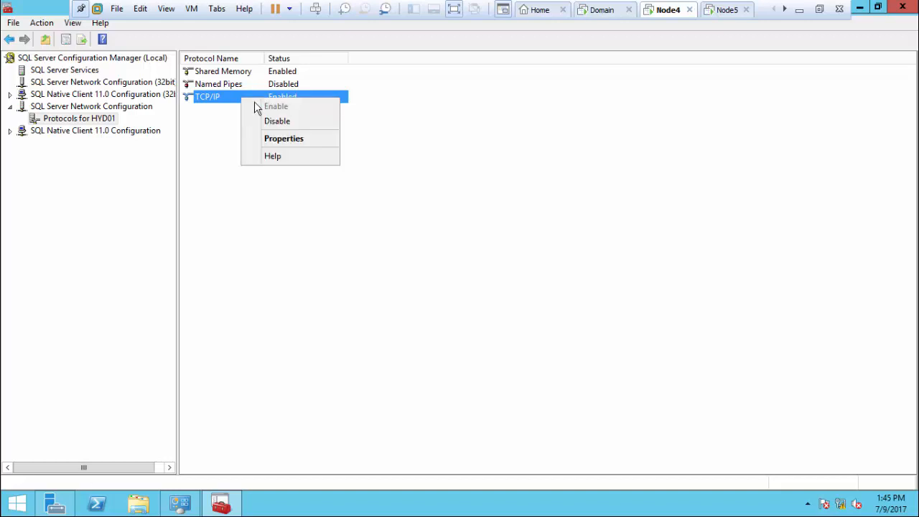
{"action": "left_click", "coordinate": [267, 135]}
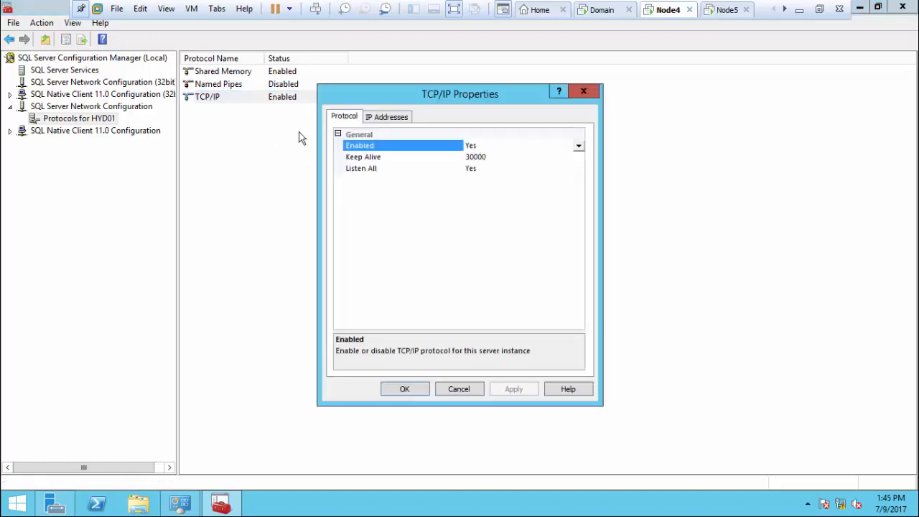
{"action": "left_click", "coordinate": [393, 118]}
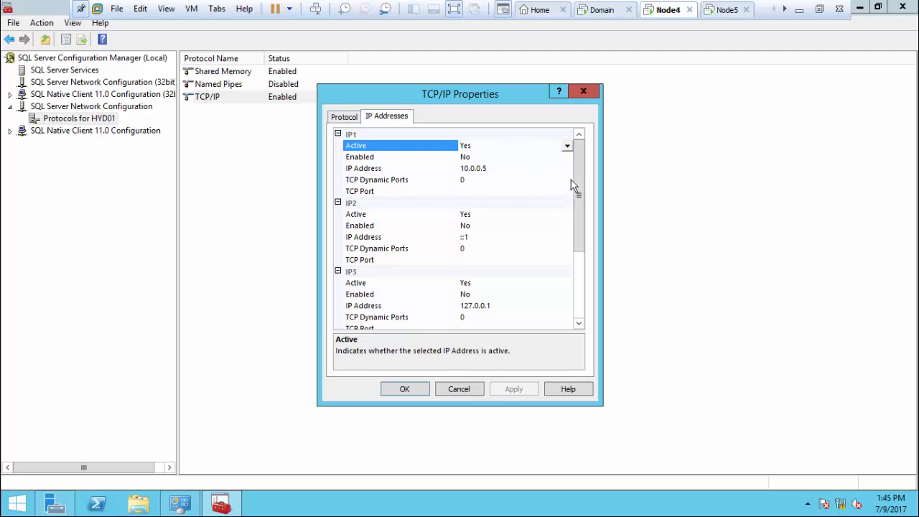
{"action": "left_click_drag", "start_coordinate": [580, 190], "coordinate": [587, 325]}
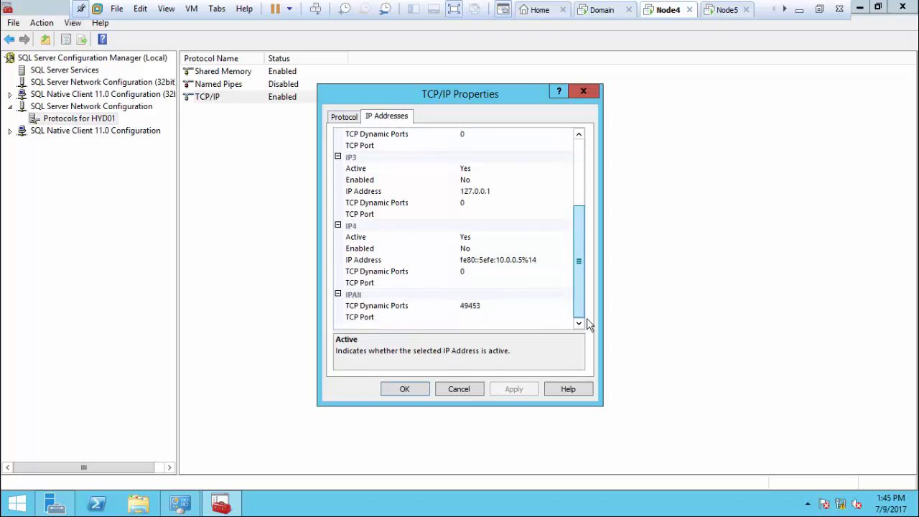
{"action": "left_click", "coordinate": [405, 390]}
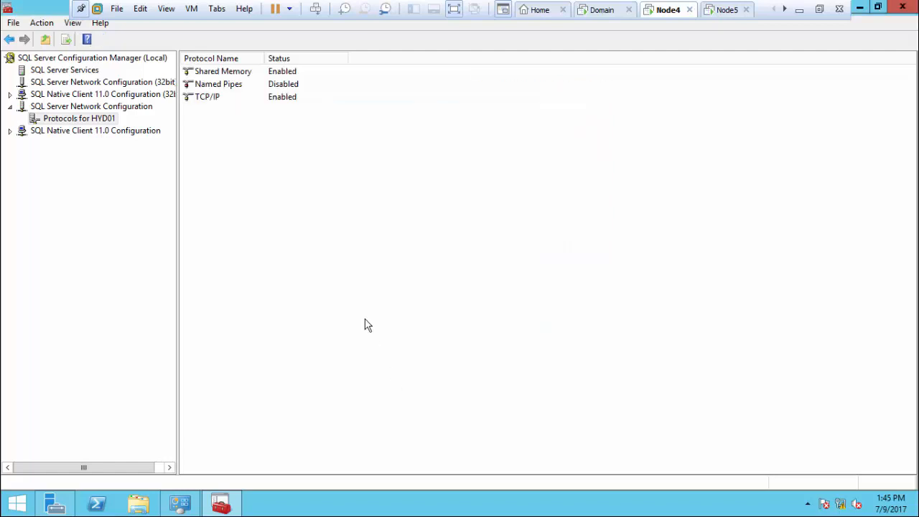
{"action": "left_click", "coordinate": [902, 7]}
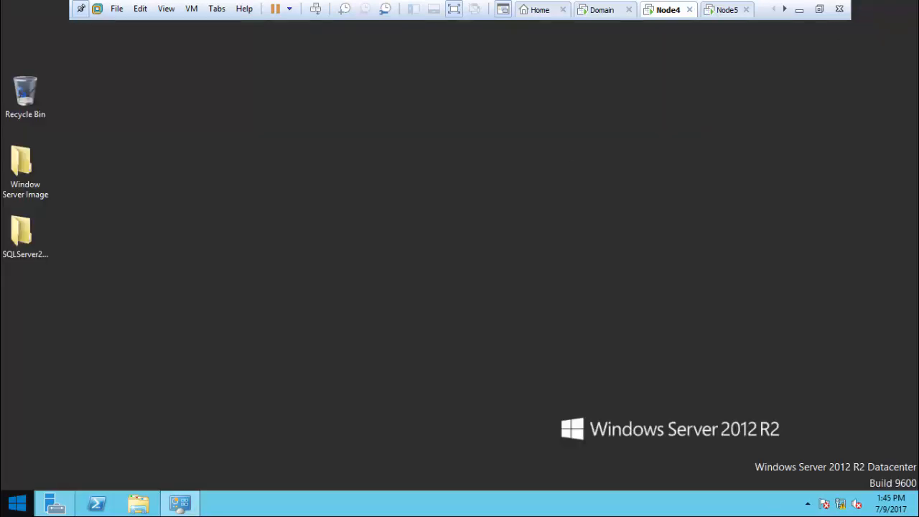
Step: Restart the Node4 server from the Start screen's power options
{"action": "key", "text": "super"}
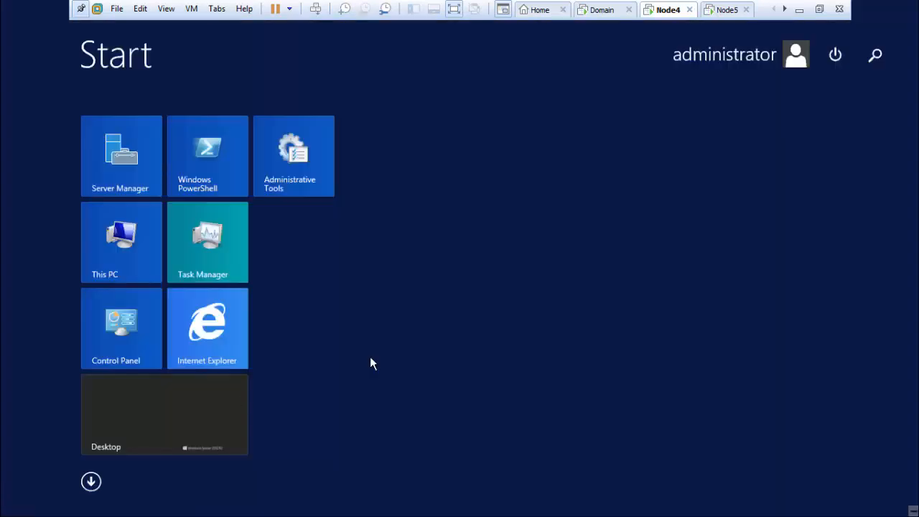
{"action": "left_click", "coordinate": [841, 65]}
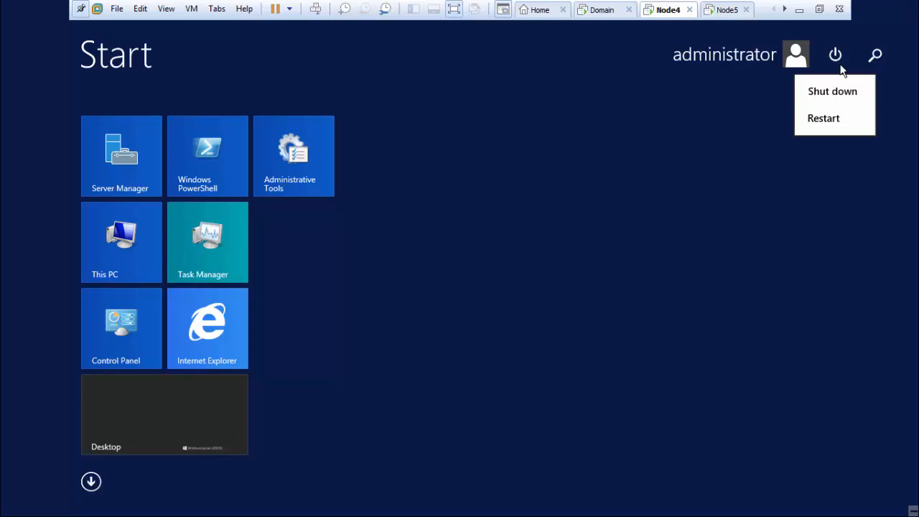
{"action": "left_click", "coordinate": [838, 115]}
{"action": "left_click", "coordinate": [857, 167]}
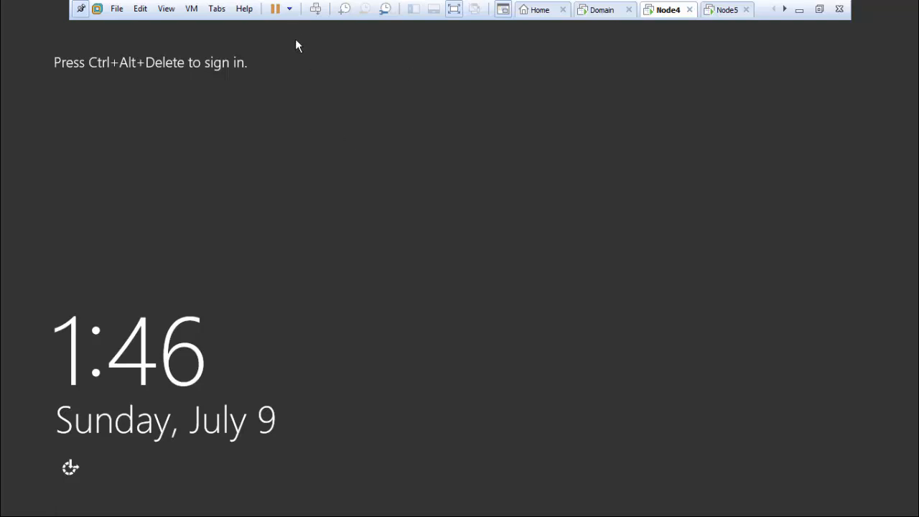
Step: Sign back in to Node4 with the domain administrator password
{"action": "left_click", "coordinate": [317, 10]}
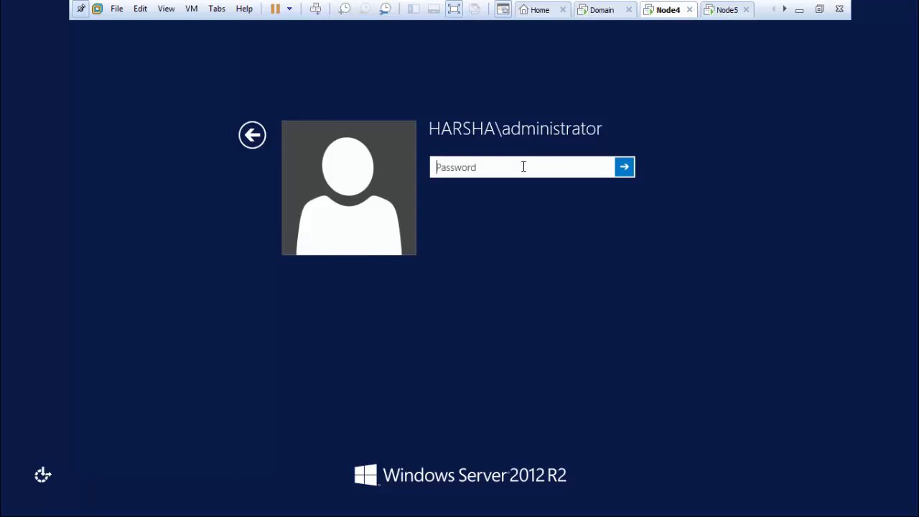
{"action": "type", "text": "•••"}
{"action": "key", "text": "Return"}
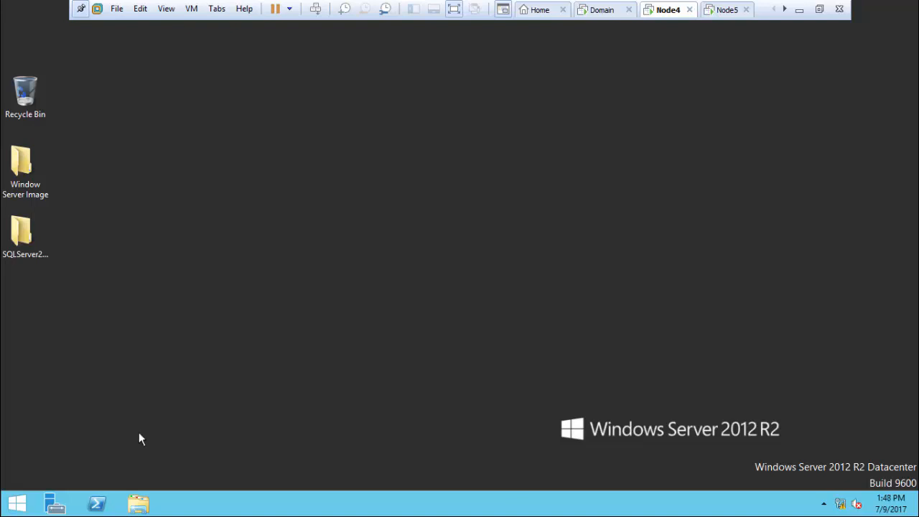
Step: Launch Management Studio with ssms and connect to NODE4\HYD01 using Windows Authentication
{"action": "key", "text": "super+r"}
{"action": "type", "text": "s"}
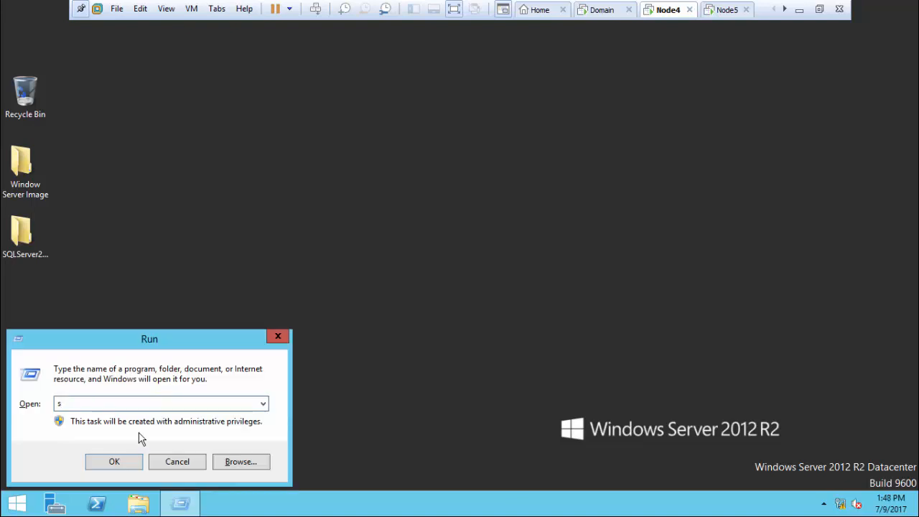
{"action": "type", "text": "sms"}
{"action": "key", "text": "BackSpace"}
{"action": "key", "text": "BackSpace"}
{"action": "type", "text": "ms"}
{"action": "key", "text": "Return"}
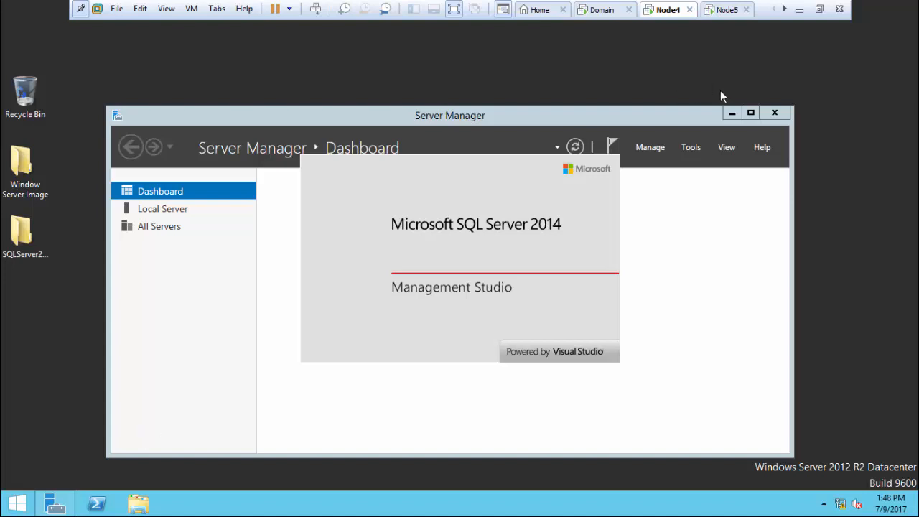
{"action": "left_click", "coordinate": [730, 117]}
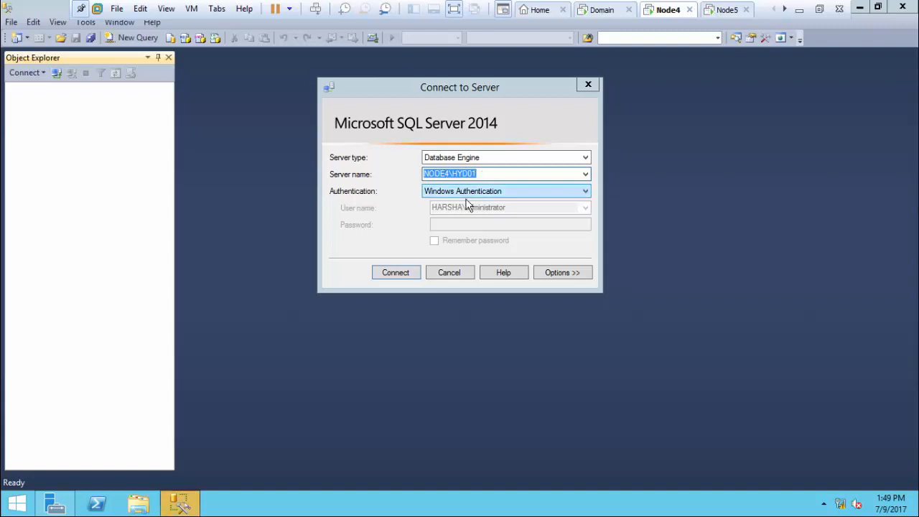
{"action": "left_click", "coordinate": [394, 274]}
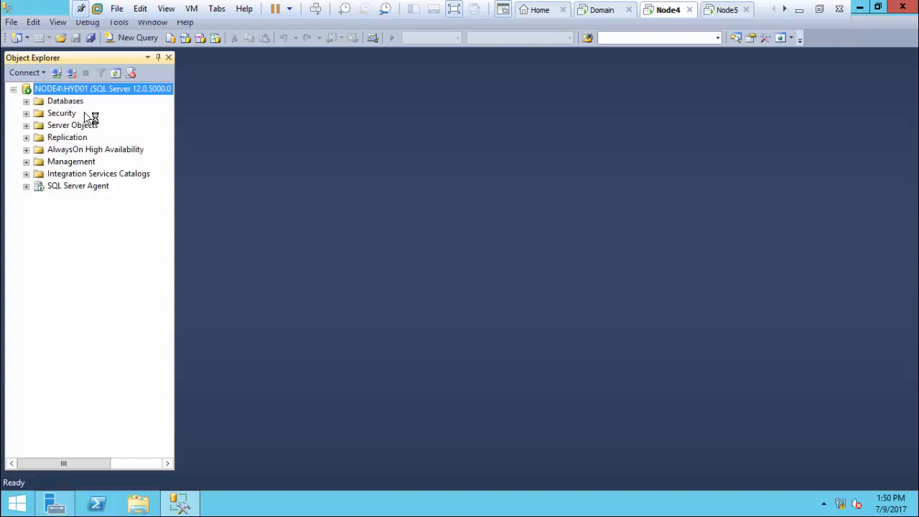
Step: Start a new database under Databases and name it vcenterdb
{"action": "double_click", "coordinate": [65, 101]}
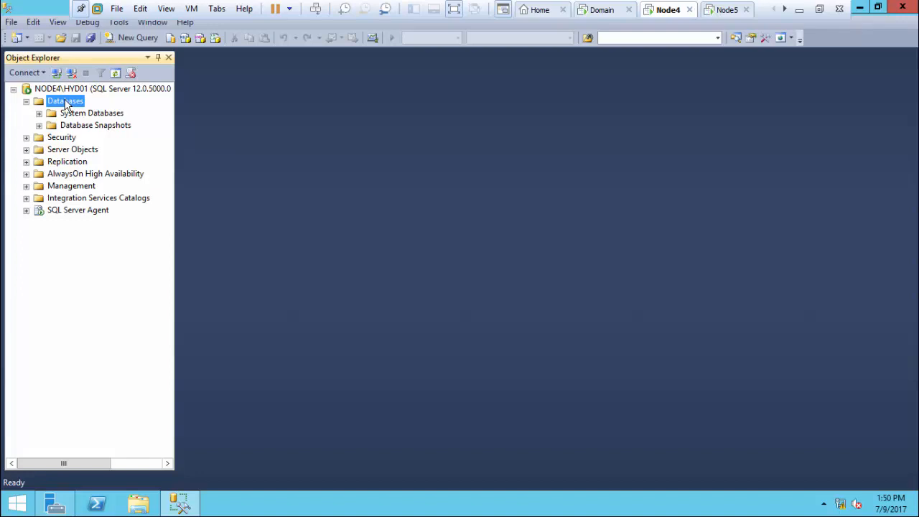
{"action": "right_click", "coordinate": [66, 105]}
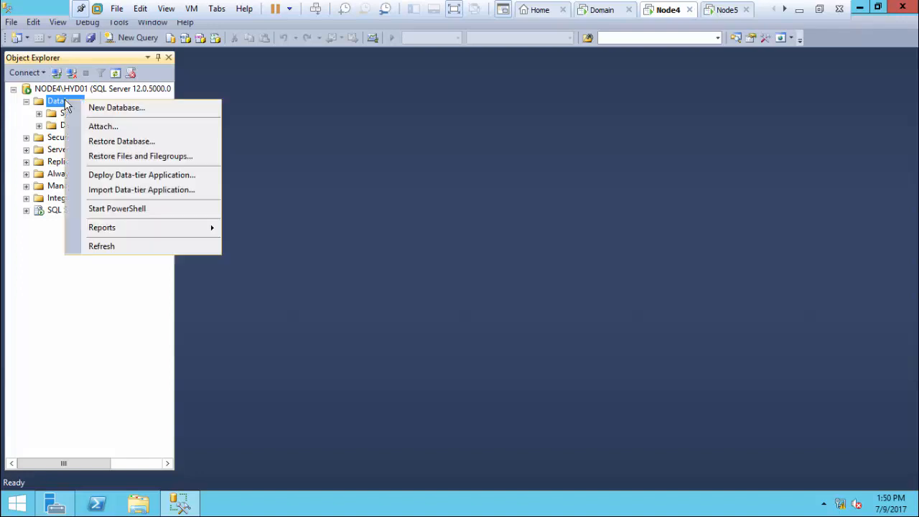
{"action": "left_click", "coordinate": [100, 117]}
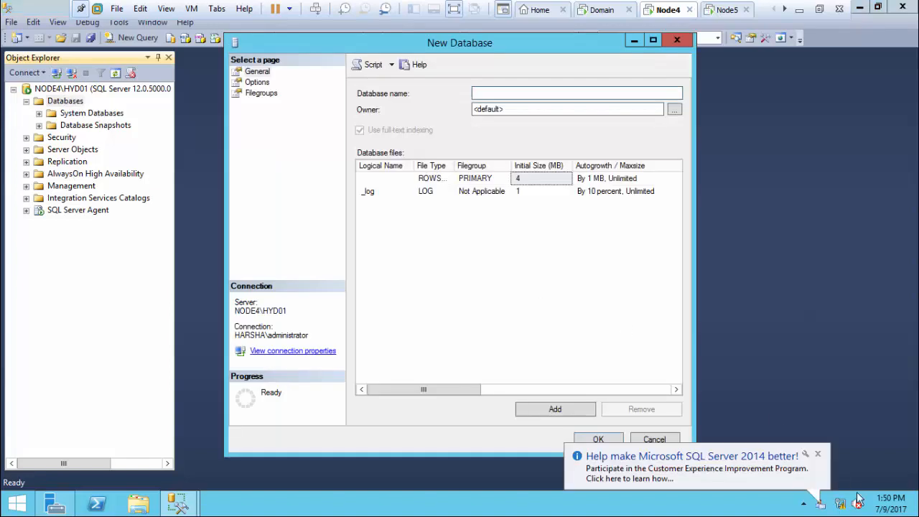
{"action": "left_click", "coordinate": [818, 455]}
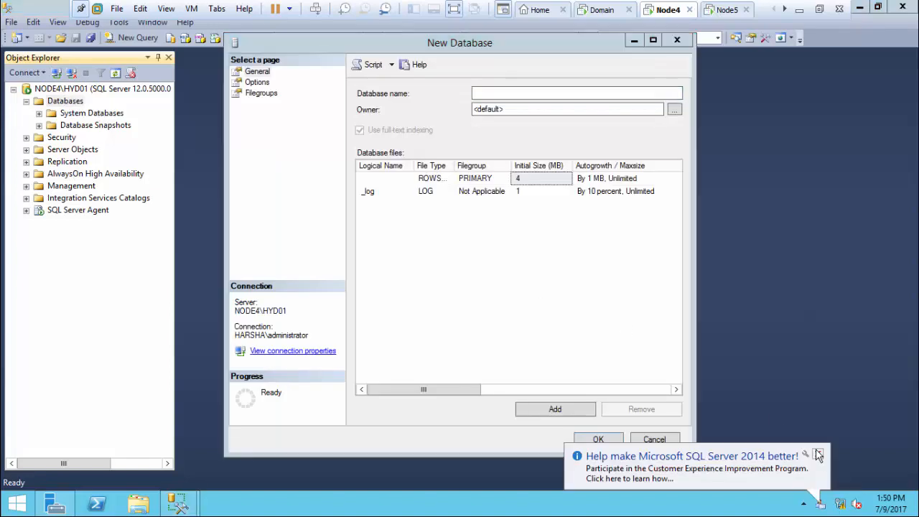
{"action": "left_click", "coordinate": [501, 91]}
{"action": "type", "text": "vce"}
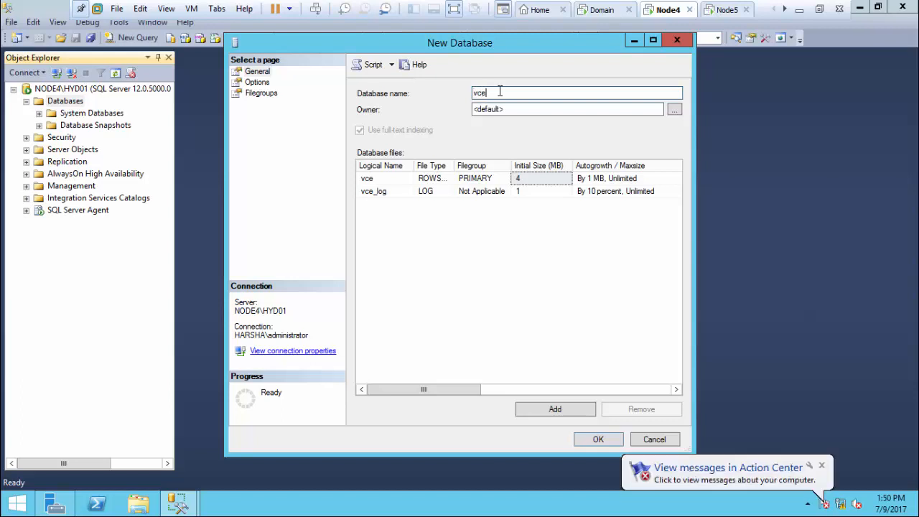
{"action": "type", "text": "nterdb"}
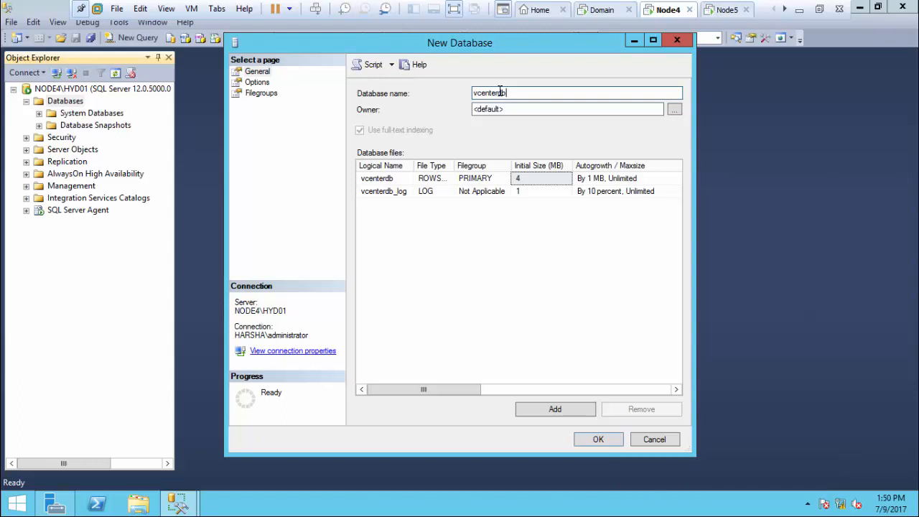
{"action": "left_click", "coordinate": [501, 91]}
Step: Set the recovery model to Simple on the Options page and create the database
{"action": "left_click", "coordinate": [250, 74]}
{"action": "left_click", "coordinate": [256, 84]}
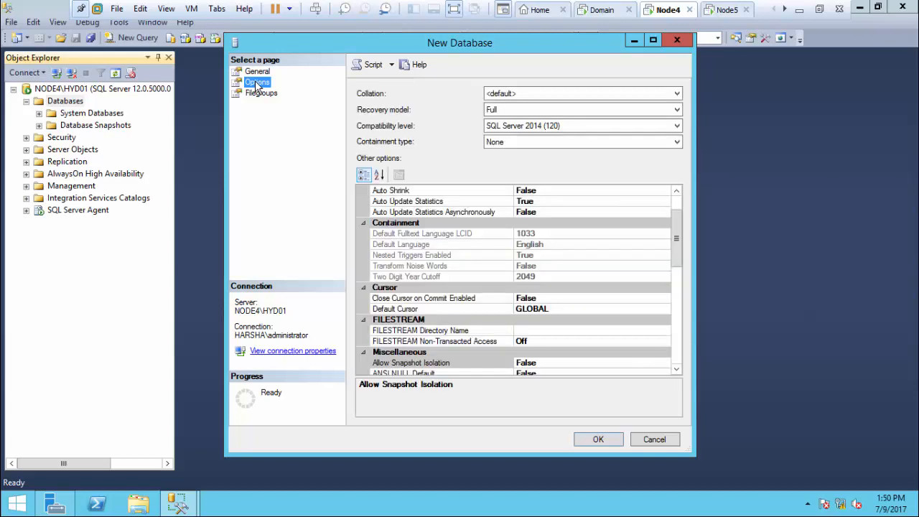
{"action": "left_click", "coordinate": [519, 111]}
{"action": "left_click", "coordinate": [507, 141]}
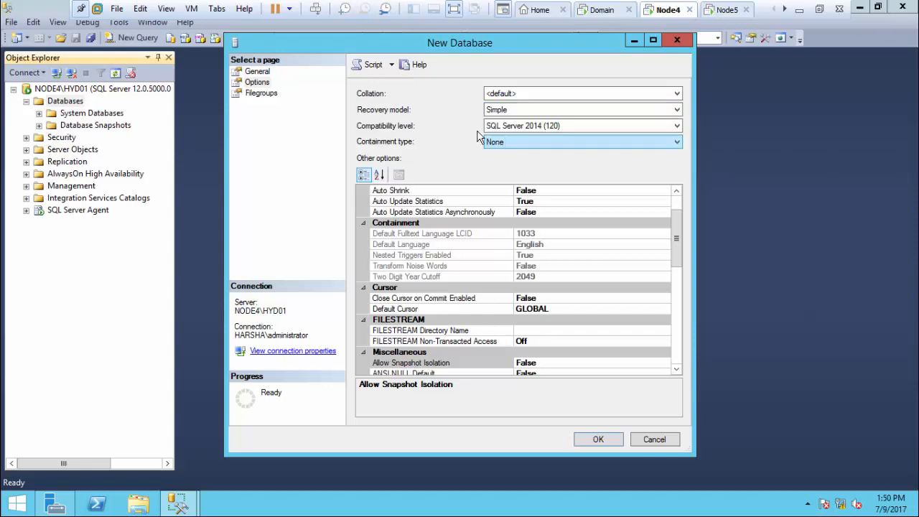
{"action": "left_click", "coordinate": [265, 95]}
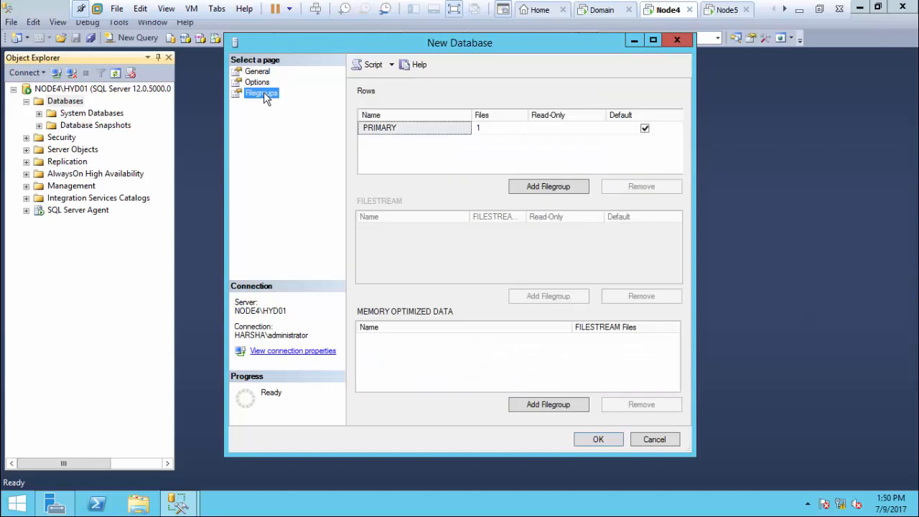
{"action": "left_click", "coordinate": [600, 440]}
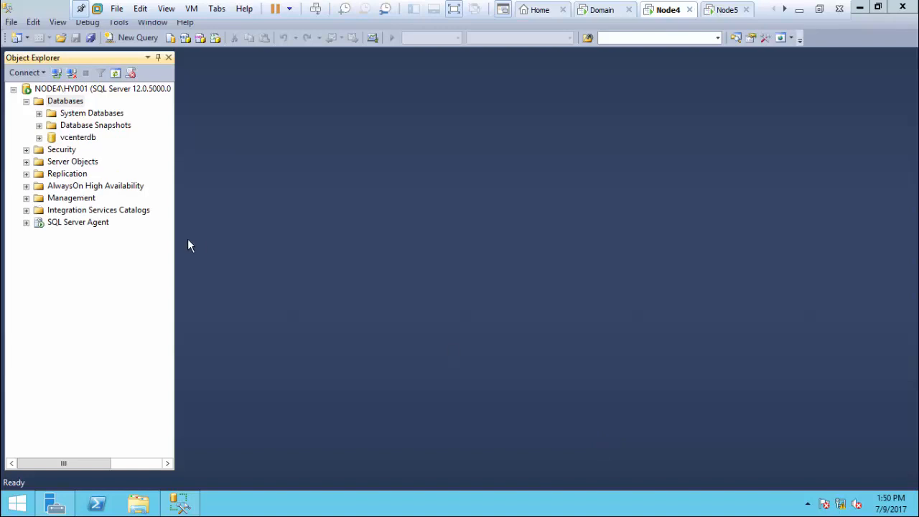
Step: Start a new login vcenteradmin using SQL Server authentication with a password and no password policy
{"action": "left_click", "coordinate": [79, 142]}
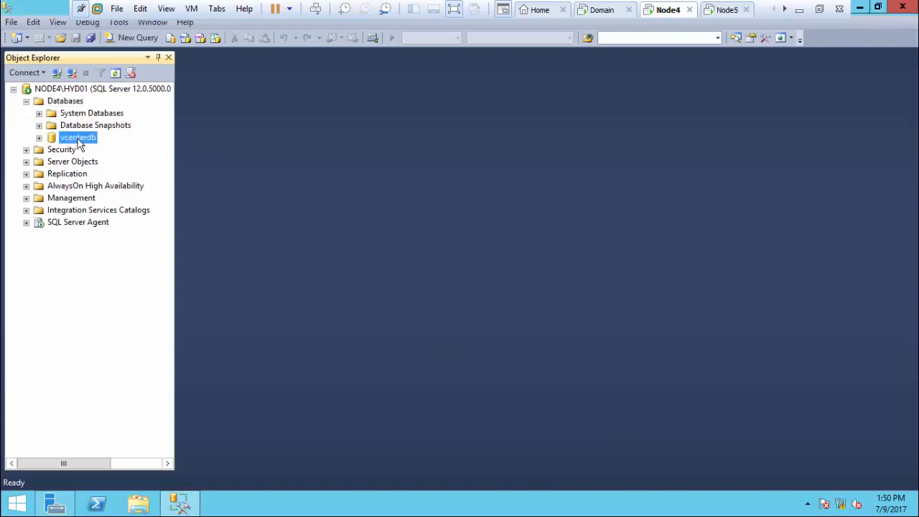
{"action": "double_click", "coordinate": [62, 152]}
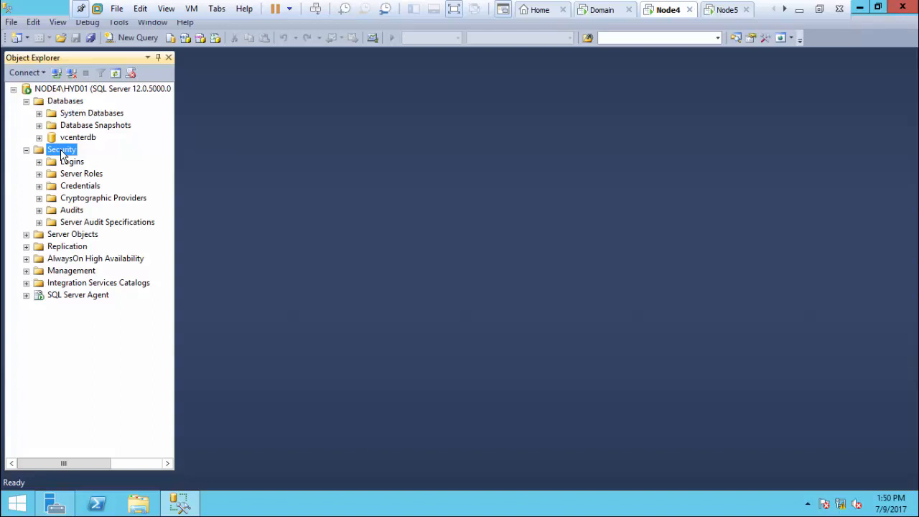
{"action": "left_click", "coordinate": [69, 163]}
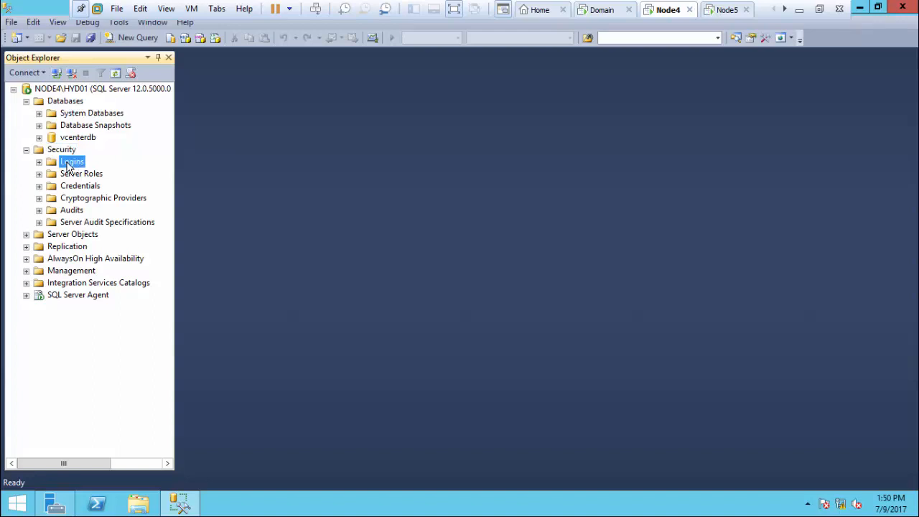
{"action": "right_click", "coordinate": [69, 164]}
{"action": "left_click", "coordinate": [106, 172]}
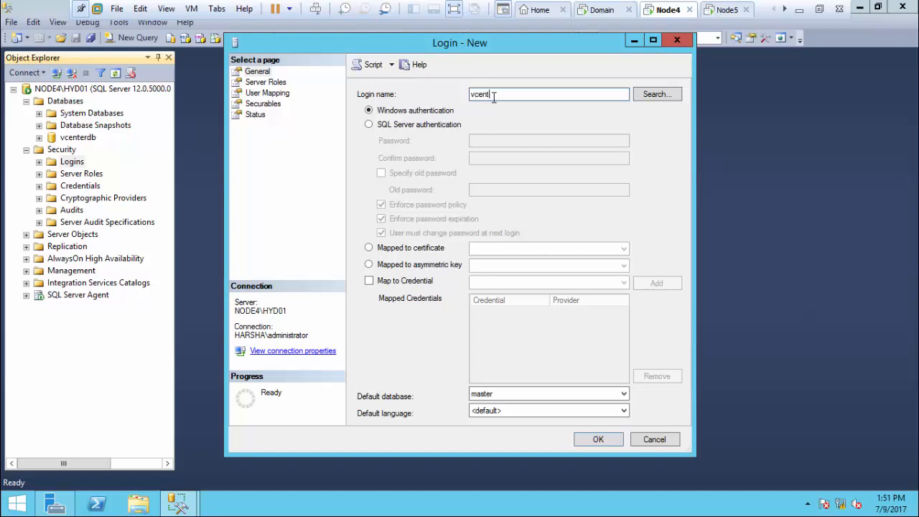
{"action": "type", "text": "eradmin"}
{"action": "left_click", "coordinate": [424, 125]}
{"action": "left_click", "coordinate": [483, 141]}
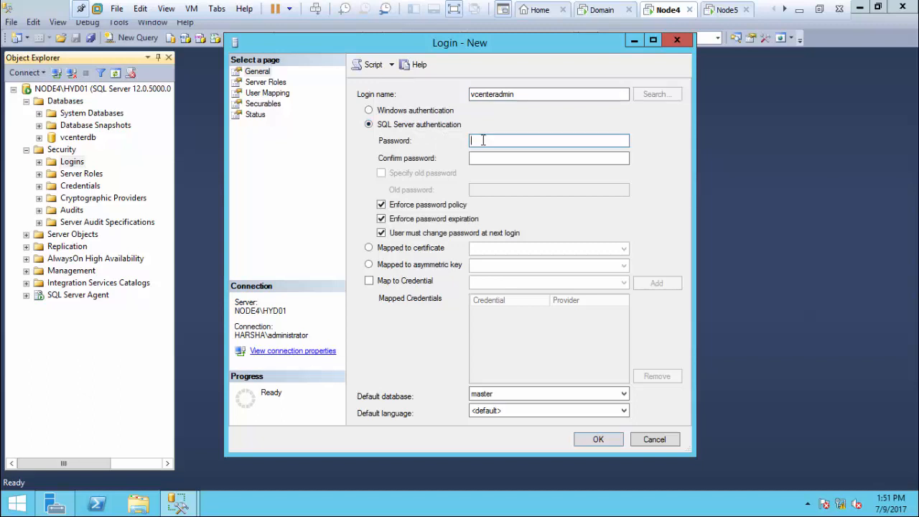
{"action": "type", "text": "•••"}
{"action": "key", "text": "Tab"}
{"action": "type", "text": "•"}
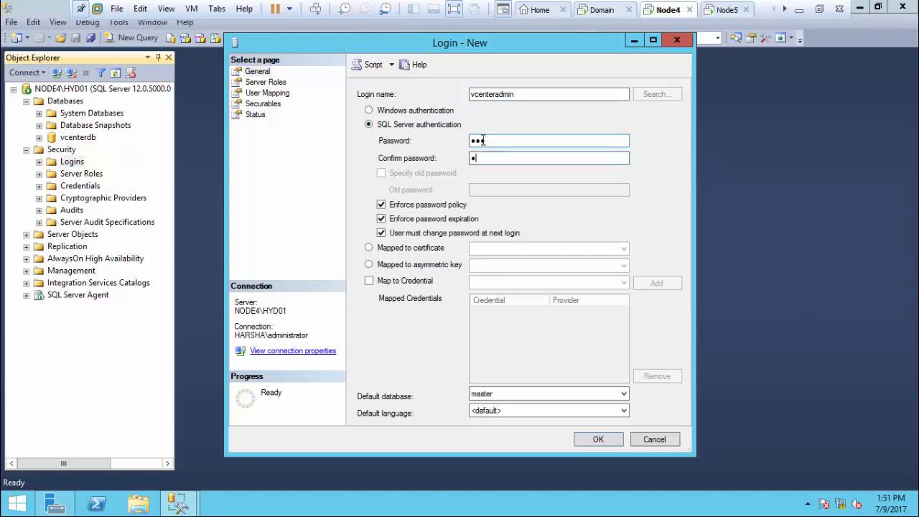
{"action": "type", "text": "••"}
{"action": "left_click", "coordinate": [408, 204]}
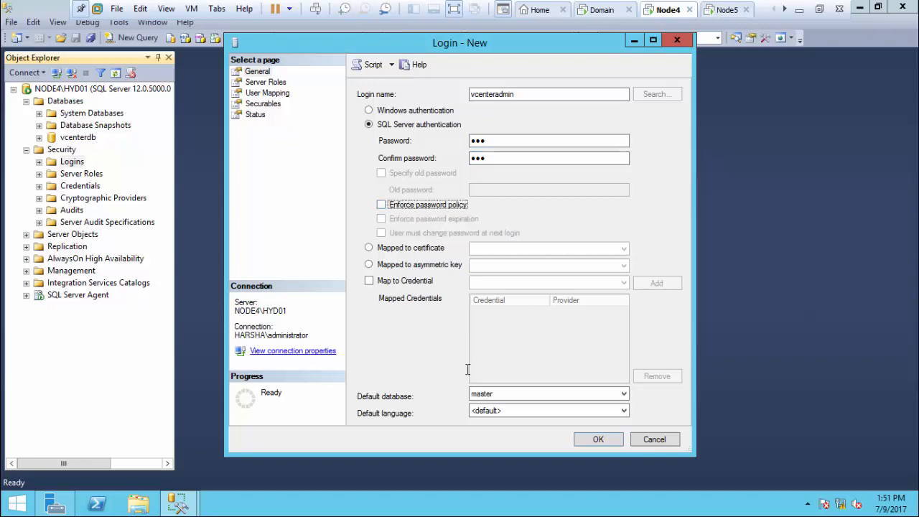
Step: Set the login's default database to vcenterdb and grant it the sysadmin server role
{"action": "left_click", "coordinate": [533, 410]}
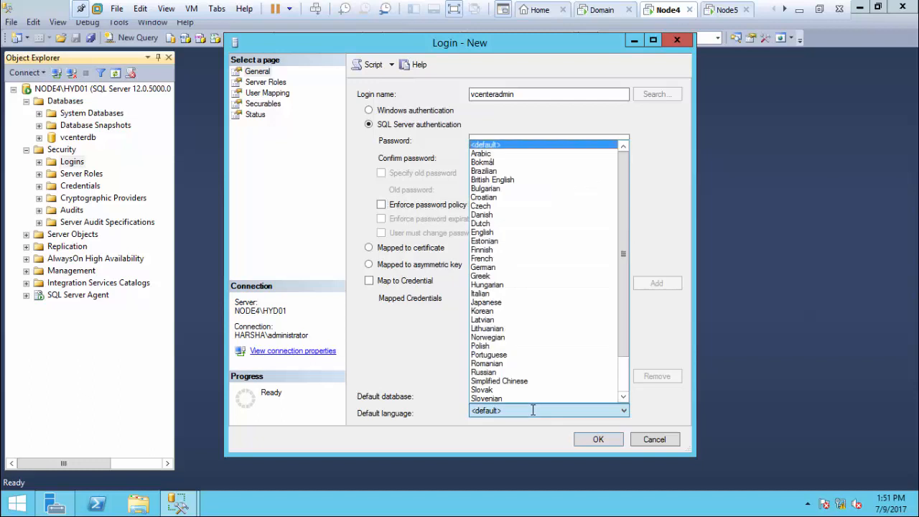
{"action": "left_click", "coordinate": [534, 410]}
{"action": "left_click", "coordinate": [563, 394]}
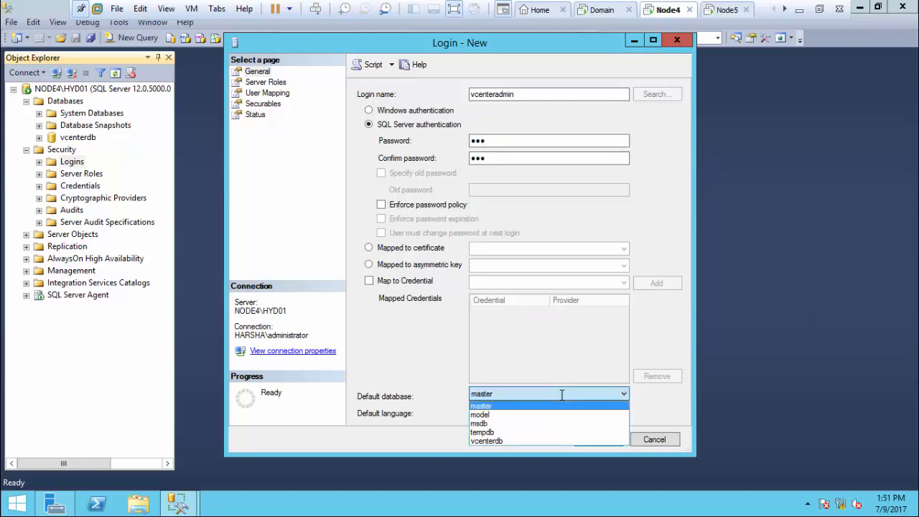
{"action": "left_click", "coordinate": [502, 440]}
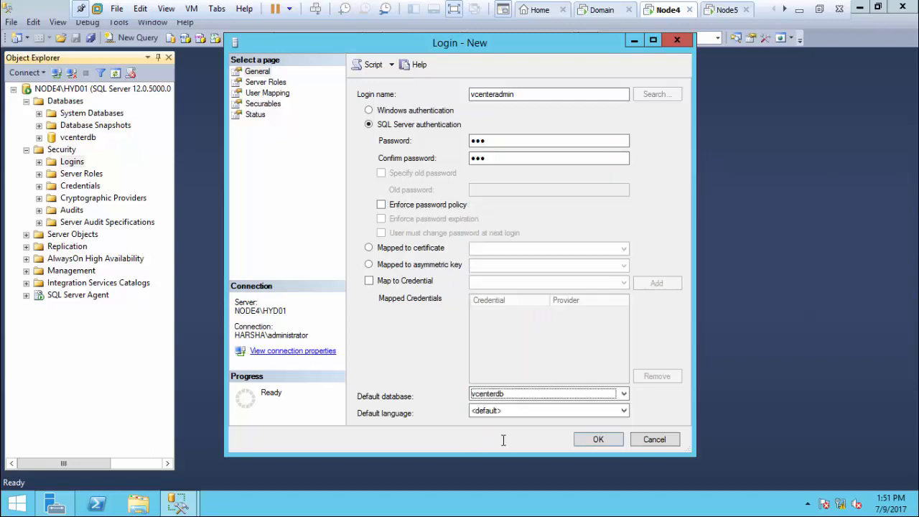
{"action": "left_click", "coordinate": [266, 82]}
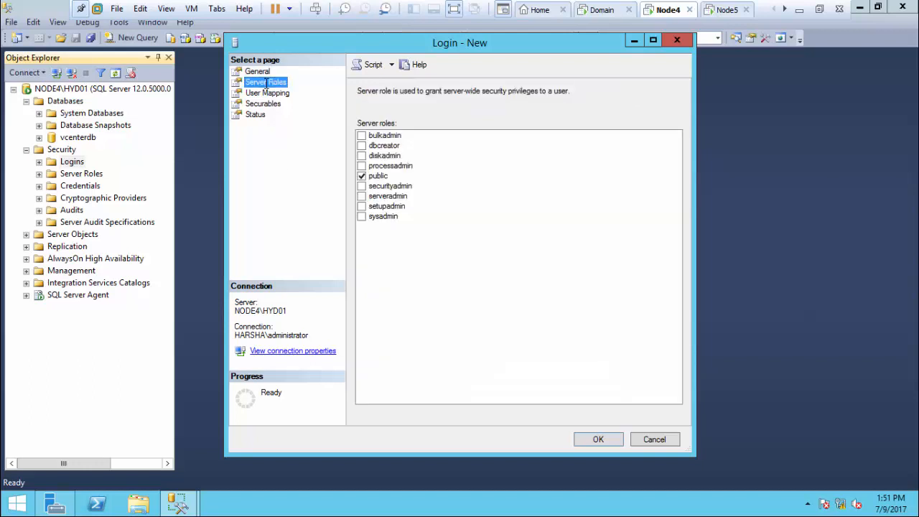
{"action": "left_click", "coordinate": [366, 216]}
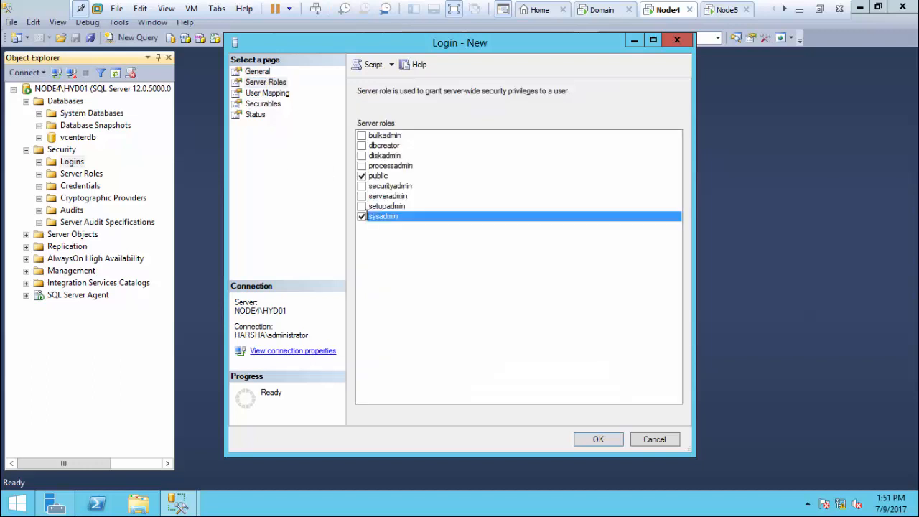
Step: Map vcenteradmin to a user in vcenterdb and create the login
{"action": "left_click", "coordinate": [271, 93]}
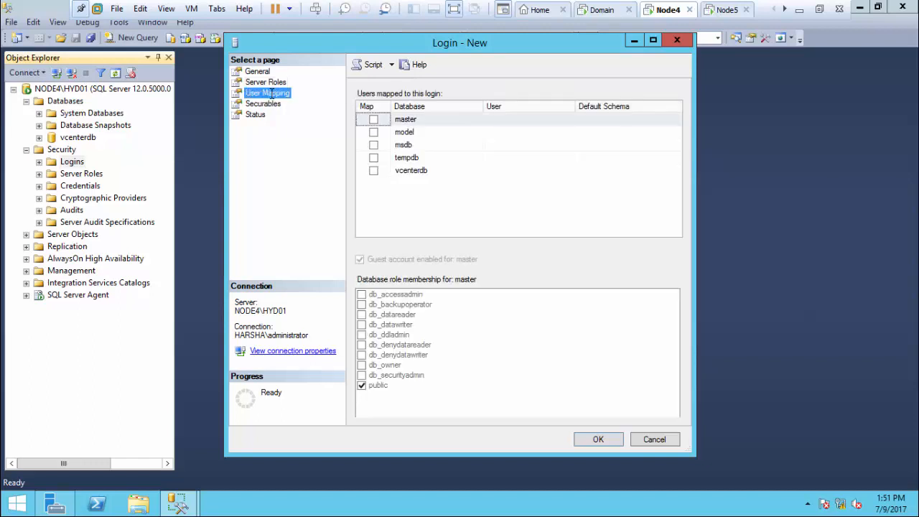
{"action": "left_click", "coordinate": [426, 172]}
{"action": "left_click", "coordinate": [374, 171]}
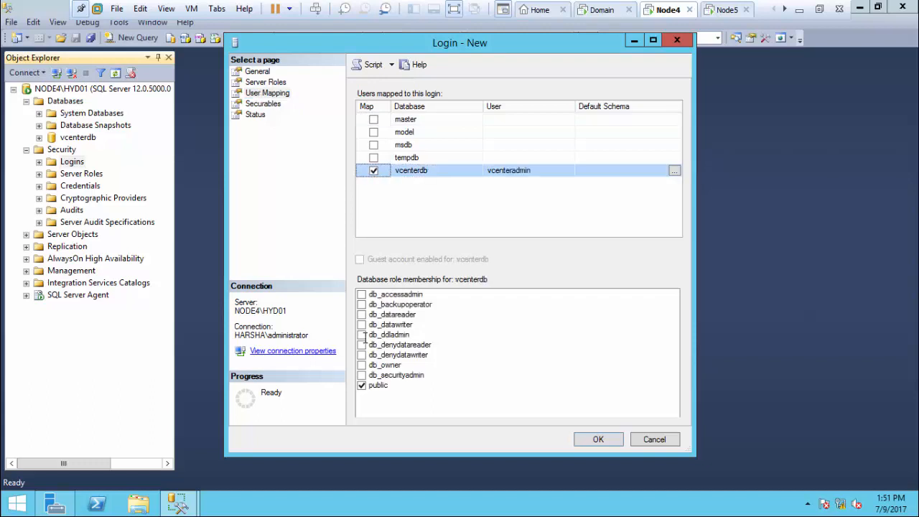
{"action": "left_click", "coordinate": [266, 103]}
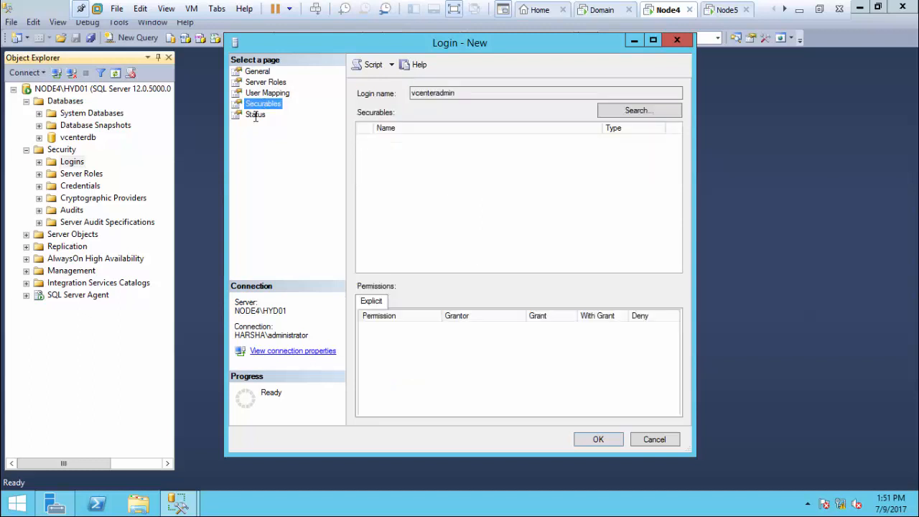
{"action": "left_click", "coordinate": [255, 115]}
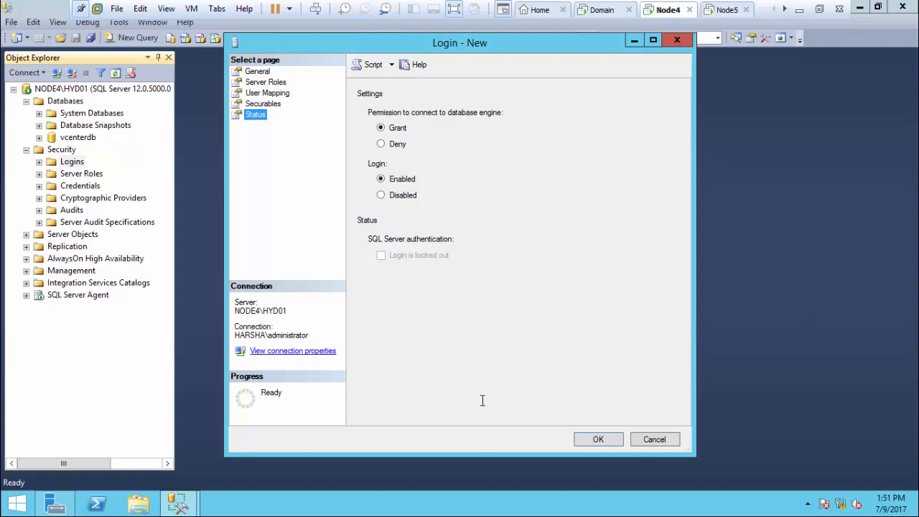
{"action": "left_click", "coordinate": [600, 439]}
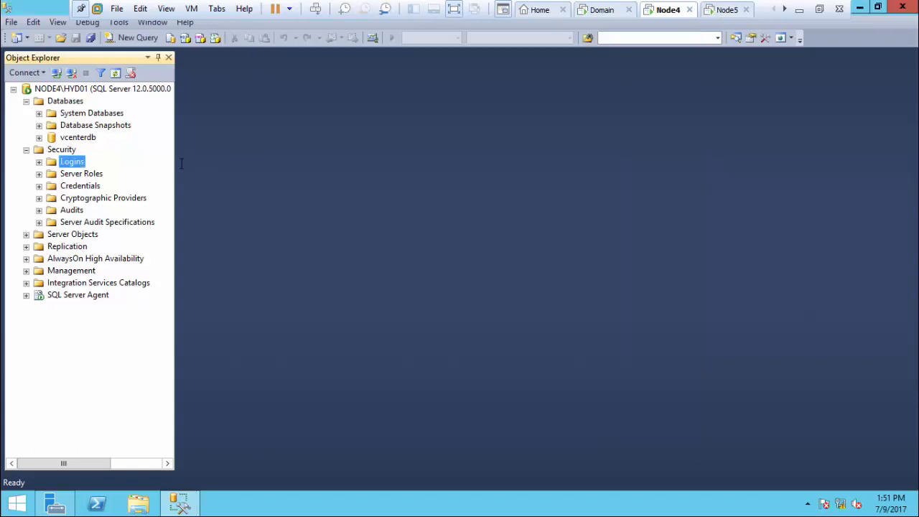
Step: Review vcenterdb's properties and its owner account, close them, and minimize Management Studio
{"action": "left_click", "coordinate": [84, 136]}
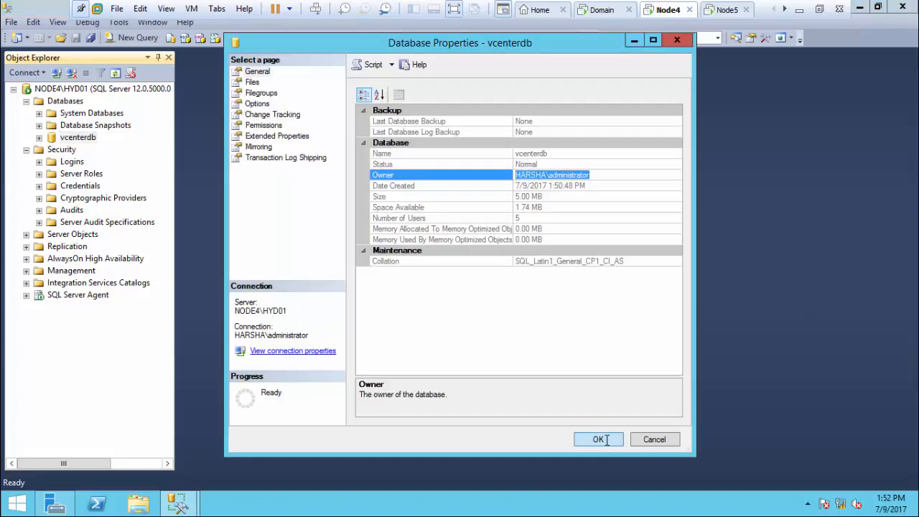
{"action": "left_click", "coordinate": [600, 439]}
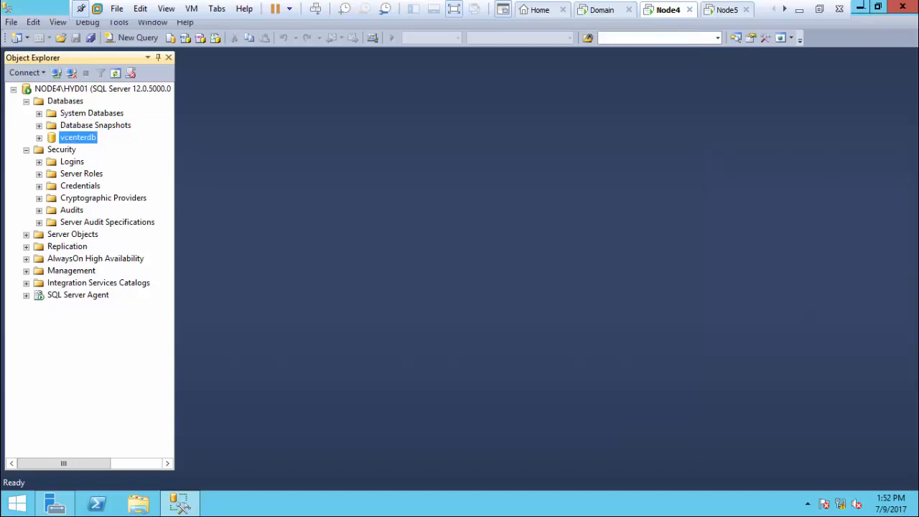
{"action": "left_click", "coordinate": [860, 7]}
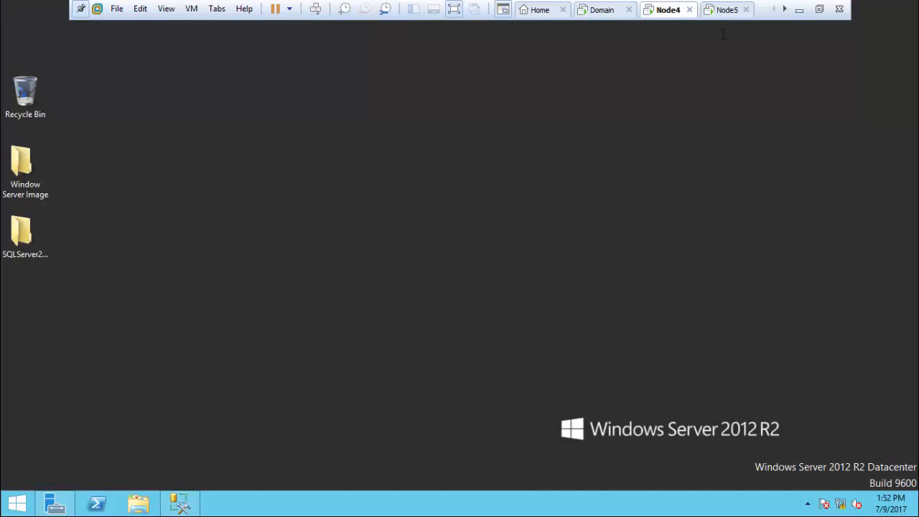
Step: On Node5, mount the Windows Server ISO from the window server folder as a drive
{"action": "left_click", "coordinate": [727, 11]}
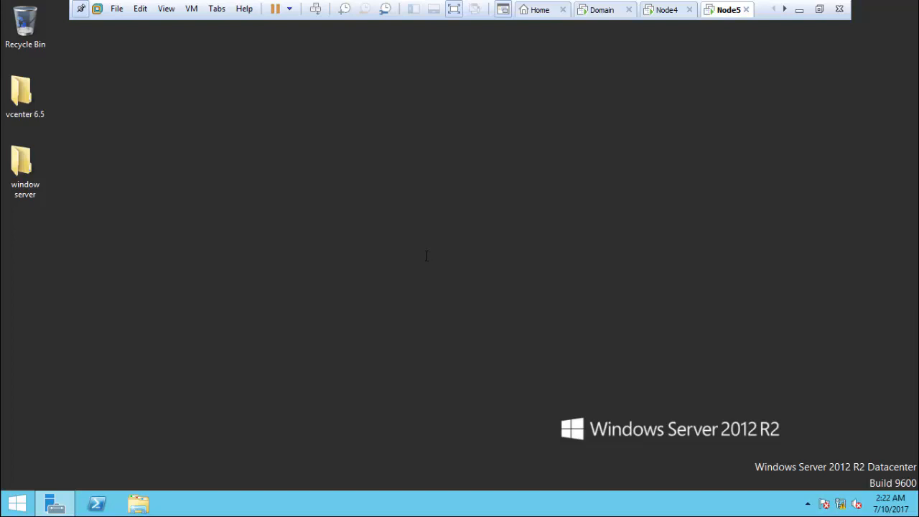
{"action": "right_click", "coordinate": [339, 110]}
{"action": "left_click", "coordinate": [376, 149]}
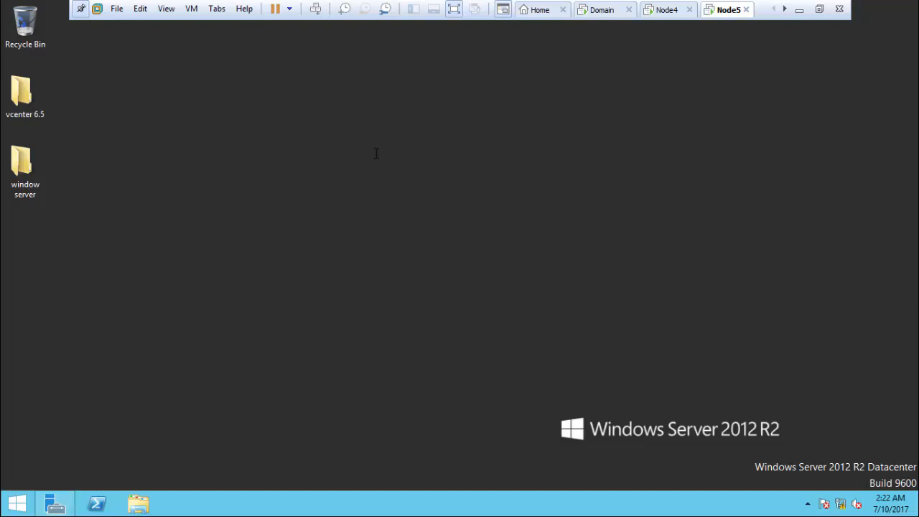
{"action": "double_click", "coordinate": [26, 171]}
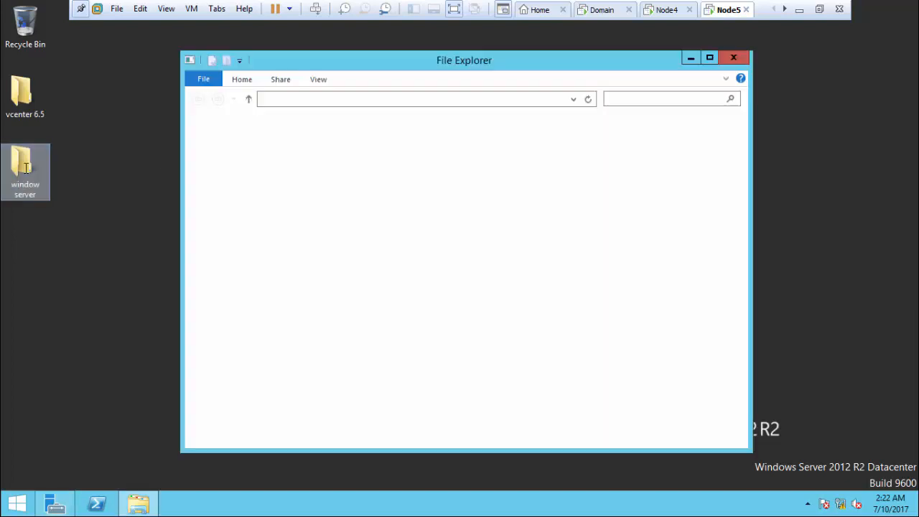
{"action": "left_click", "coordinate": [384, 140]}
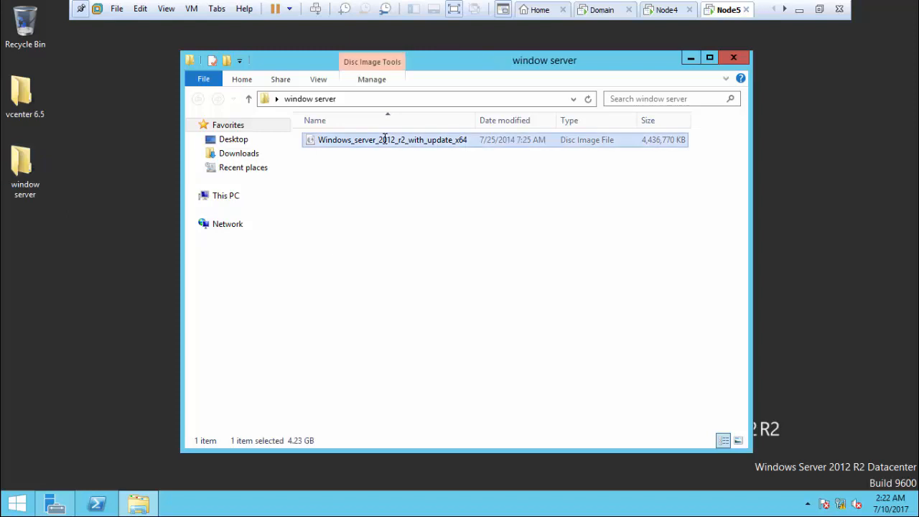
{"action": "right_click", "coordinate": [384, 140]}
{"action": "left_click", "coordinate": [399, 143]}
{"action": "left_click", "coordinate": [733, 57]}
Step: Open This PC on Node5 and refresh it so the mounted DVD drive E: appears
{"action": "right_click", "coordinate": [389, 190]}
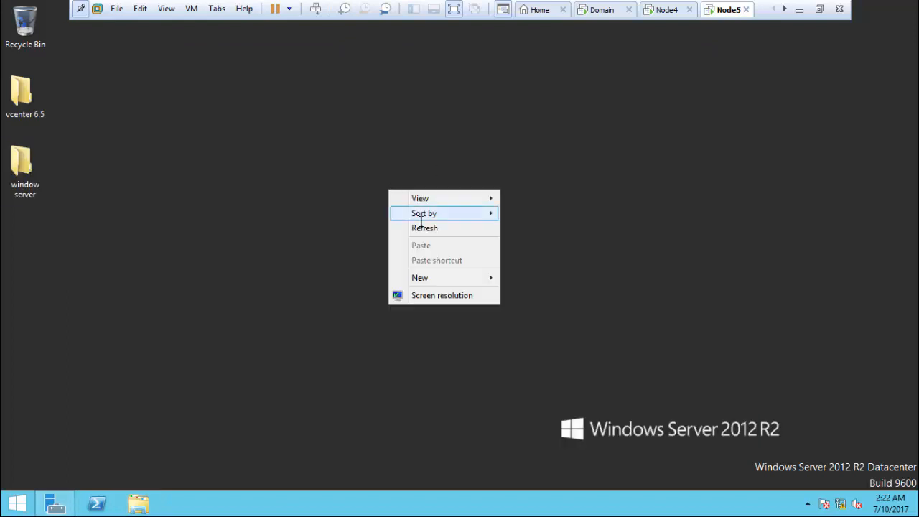
{"action": "left_click", "coordinate": [421, 226]}
{"action": "left_click", "coordinate": [3, 495]}
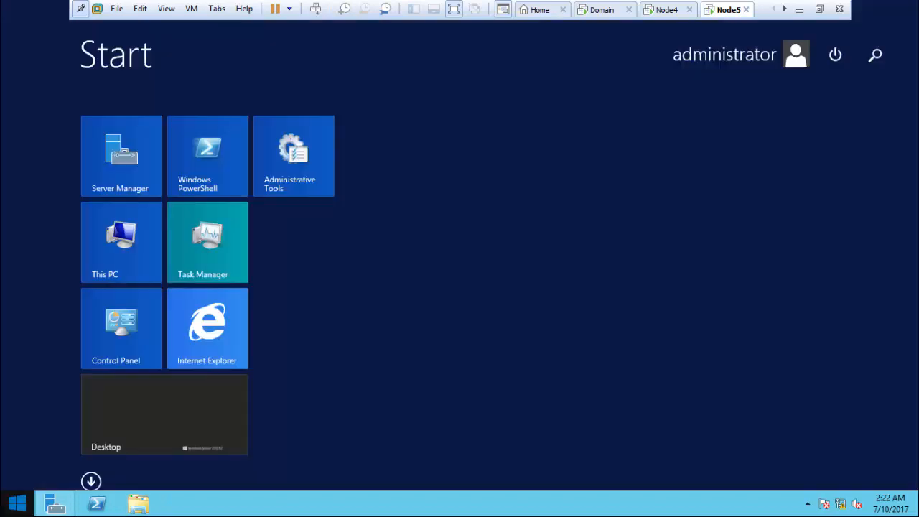
{"action": "left_click", "coordinate": [128, 251]}
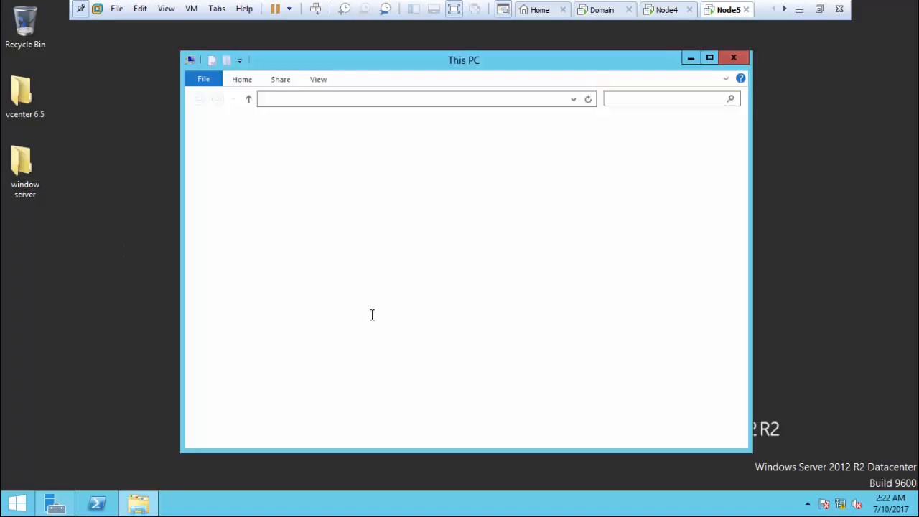
{"action": "right_click", "coordinate": [493, 334]}
{"action": "left_click", "coordinate": [530, 383]}
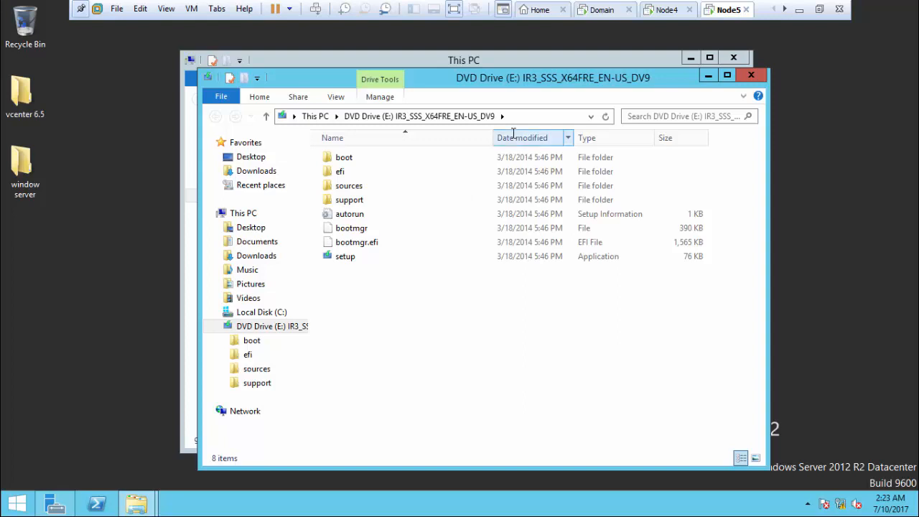
Step: Browse the DVD to E:\sources\sxs, cut that path to the clipboard, and close Explorer
{"action": "left_click", "coordinate": [365, 200]}
{"action": "double_click", "coordinate": [365, 200]}
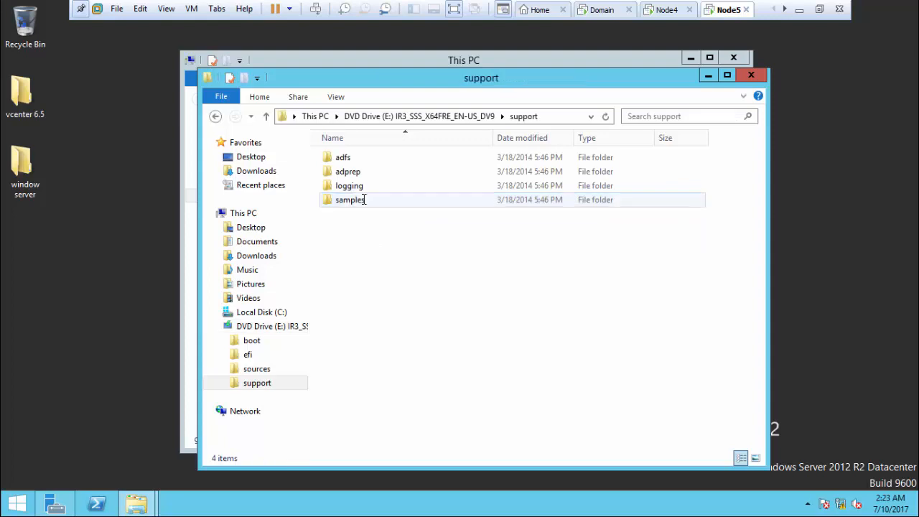
{"action": "left_click", "coordinate": [404, 116]}
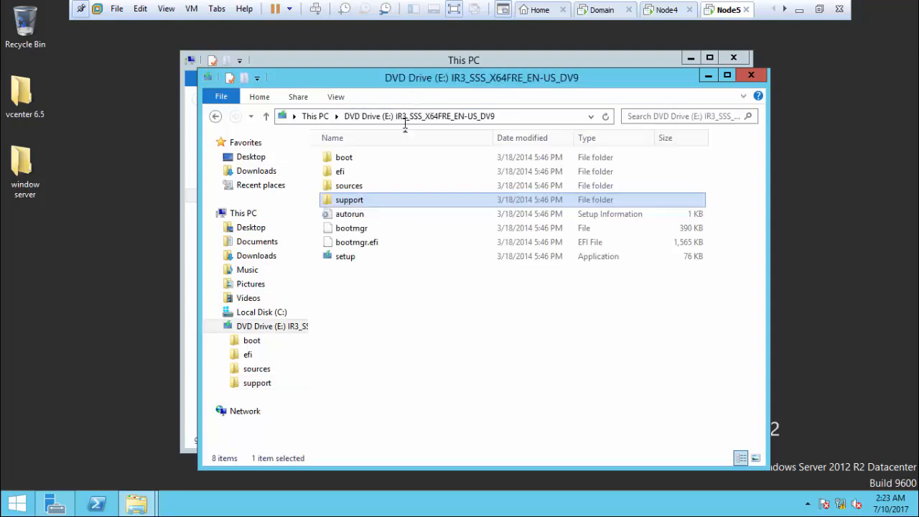
{"action": "double_click", "coordinate": [350, 186]}
{"action": "double_click", "coordinate": [342, 243]}
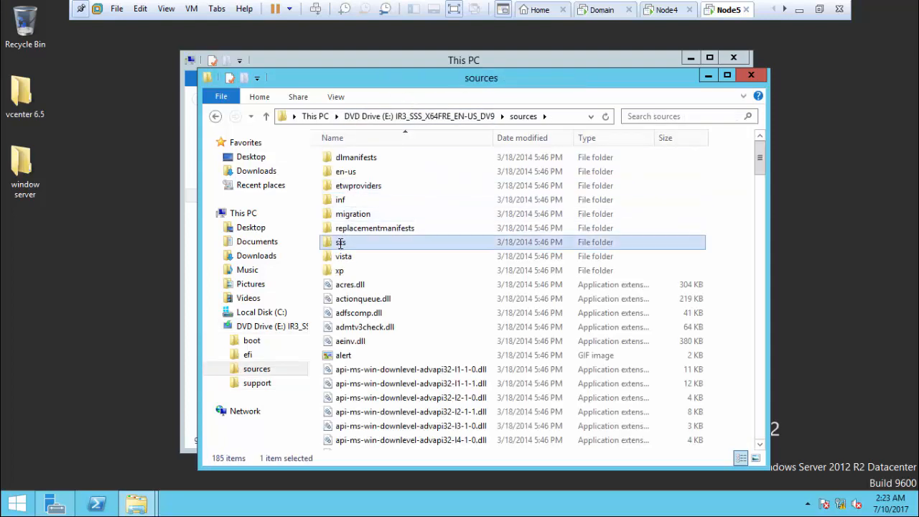
{"action": "left_click", "coordinate": [542, 119]}
{"action": "key", "text": "ctrl+c"}
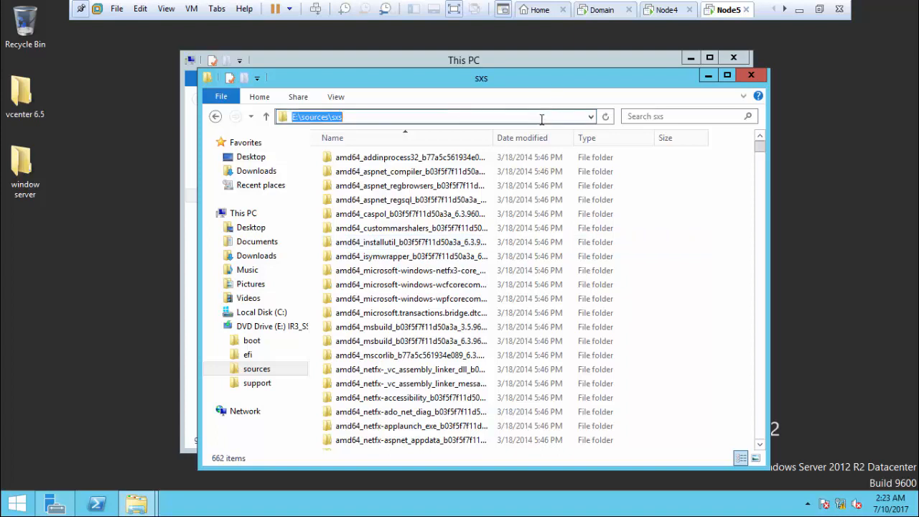
{"action": "right_click", "coordinate": [542, 119]}
{"action": "left_click", "coordinate": [557, 146]}
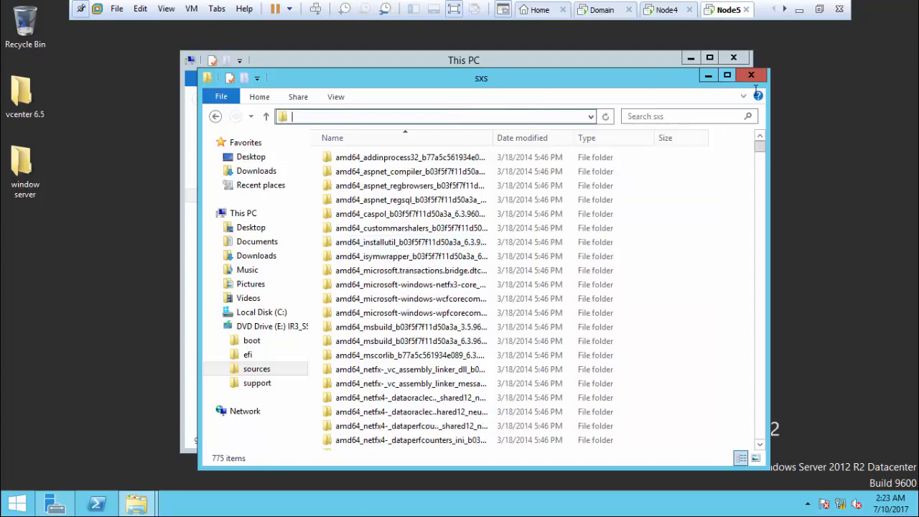
{"action": "left_click", "coordinate": [752, 76]}
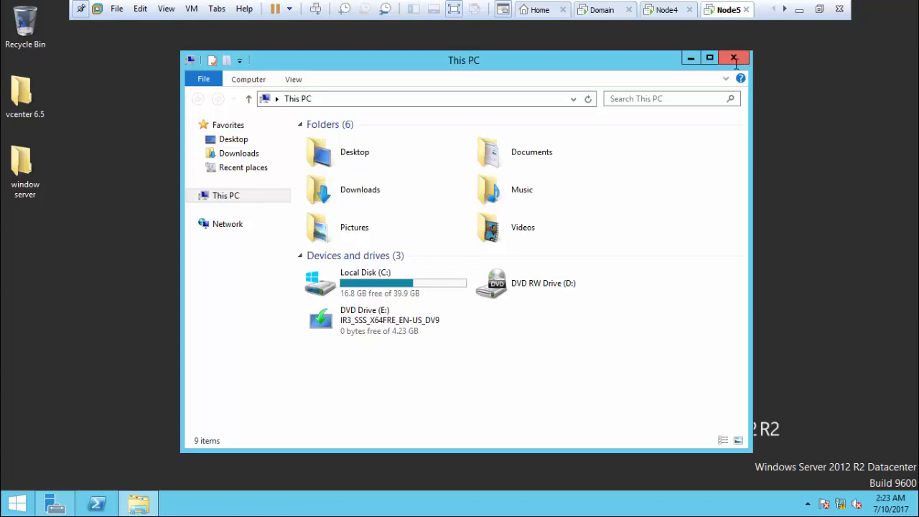
{"action": "left_click", "coordinate": [735, 58]}
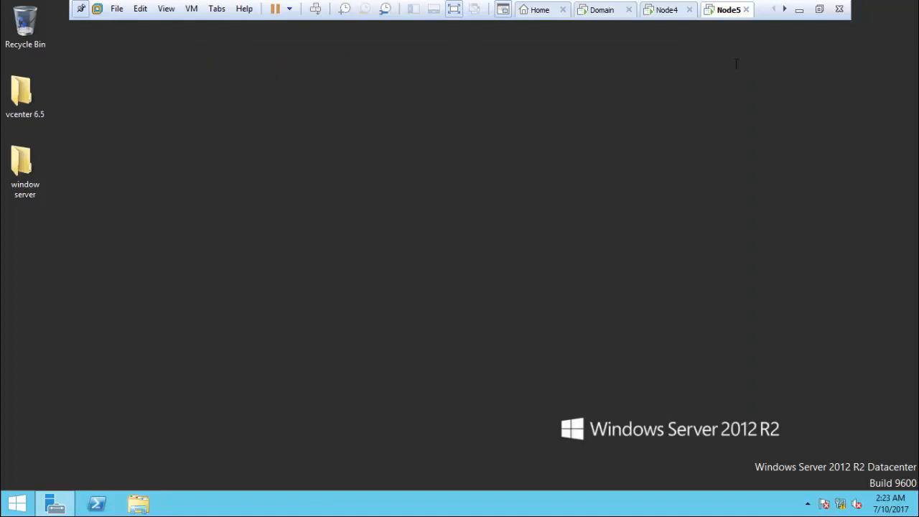
Step: Start the Add Roles and Features wizard, keeping role-based install on the local server, skipping roles
{"action": "left_click", "coordinate": [56, 504]}
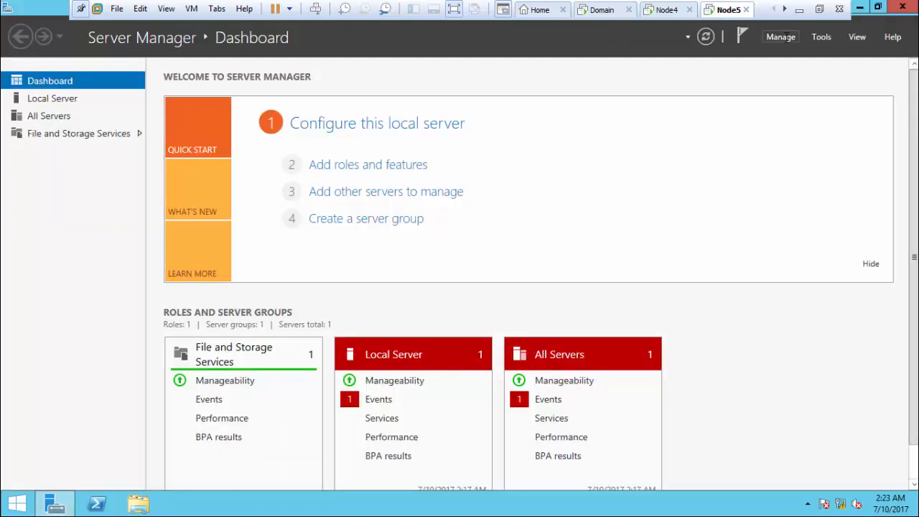
{"action": "left_click", "coordinate": [783, 38]}
{"action": "left_click", "coordinate": [797, 54]}
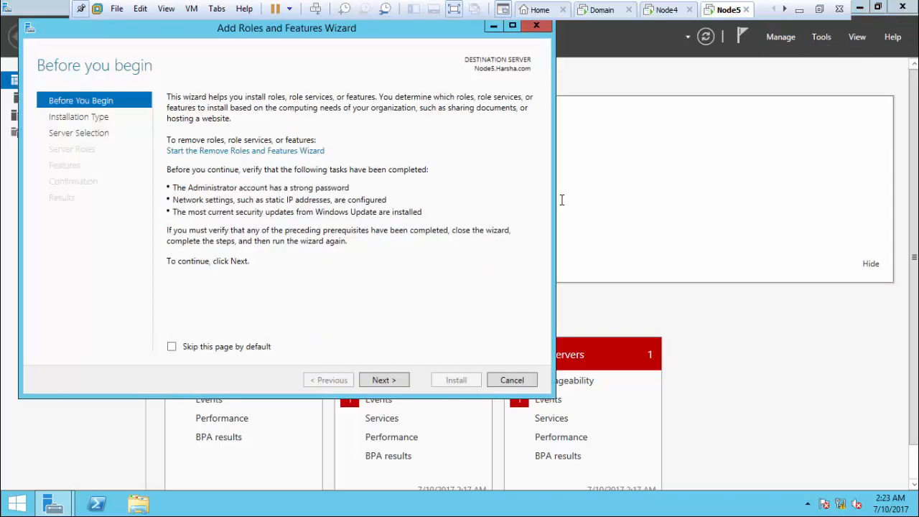
{"action": "left_click", "coordinate": [371, 381]}
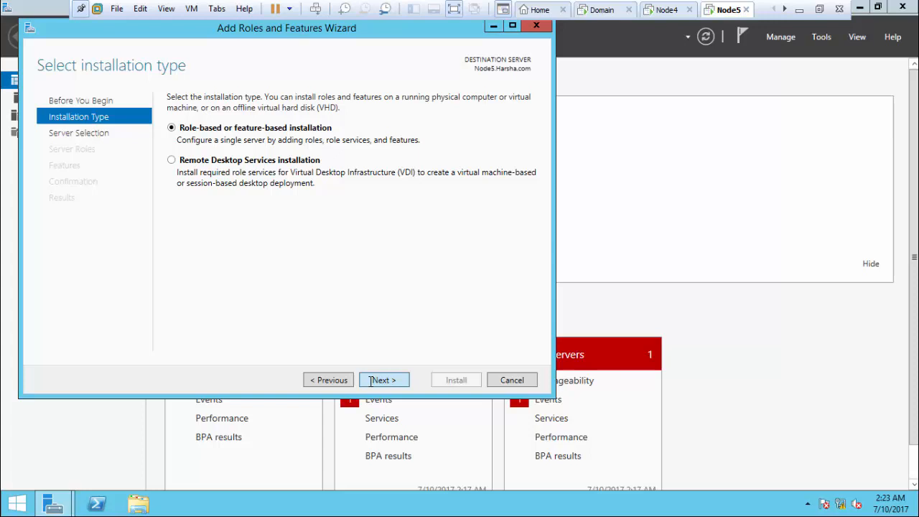
{"action": "left_click", "coordinate": [371, 380]}
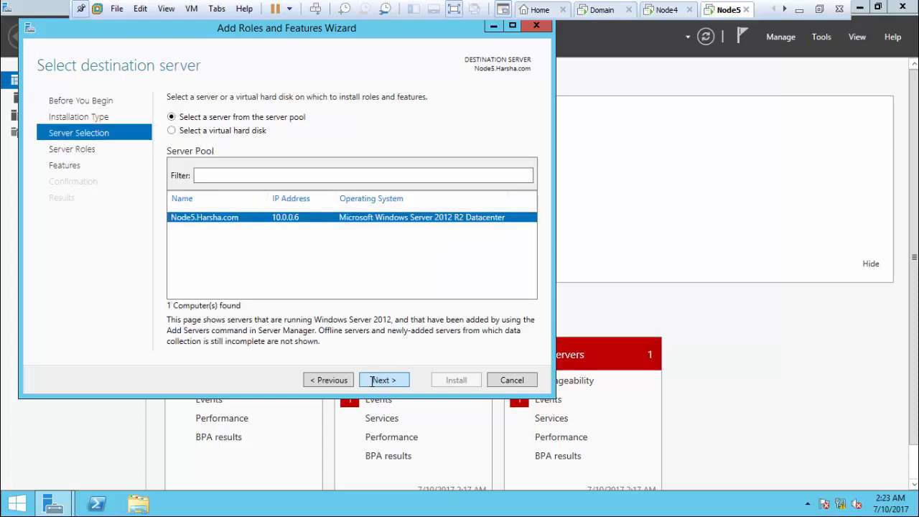
{"action": "left_click", "coordinate": [372, 381]}
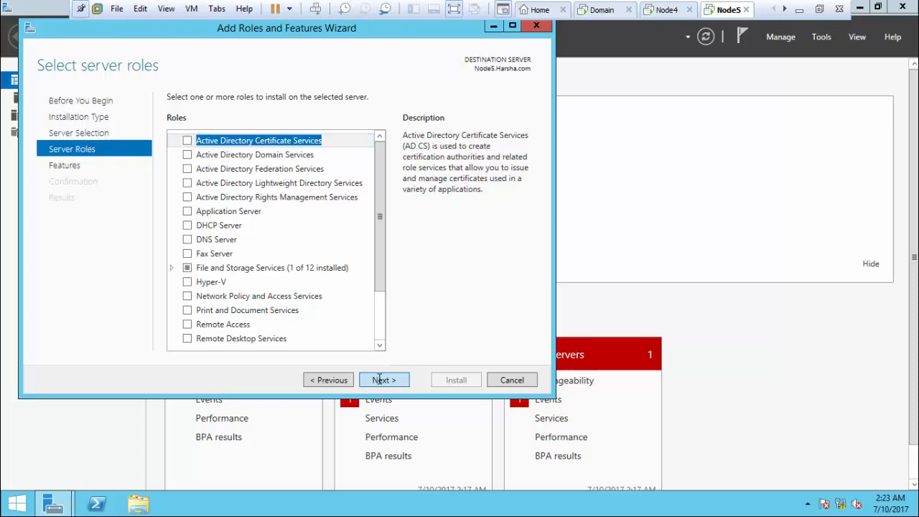
{"action": "left_click", "coordinate": [380, 380]}
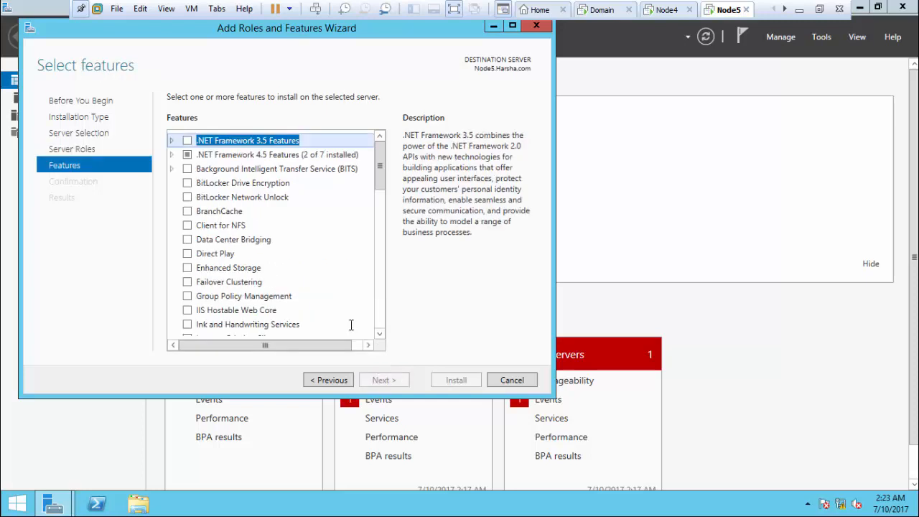
Step: Select .NET Framework 3.5 Features, set alternate source path E:\sources\sxs, and install
{"action": "left_click", "coordinate": [187, 141]}
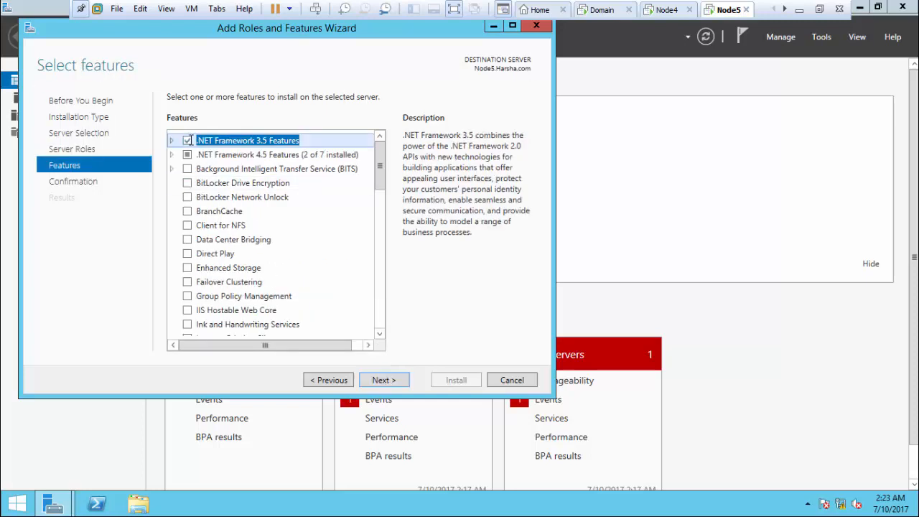
{"action": "left_click", "coordinate": [386, 381]}
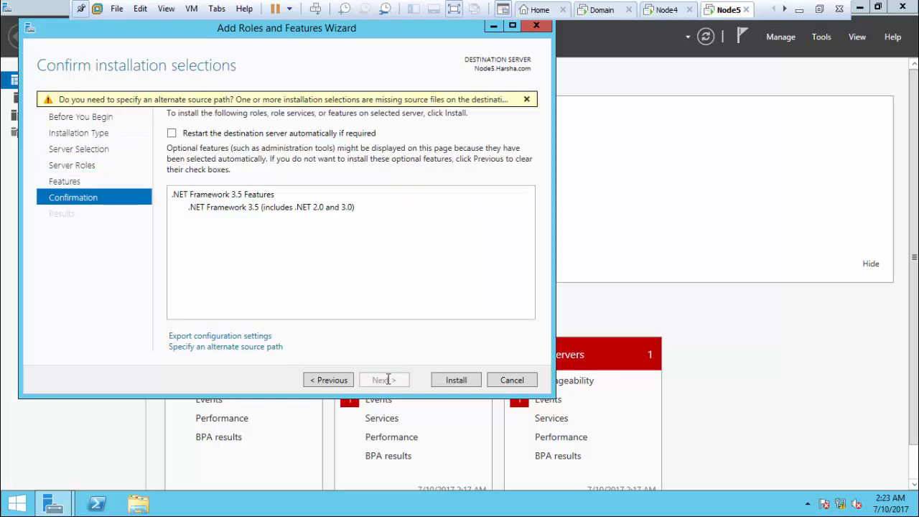
{"action": "left_click", "coordinate": [259, 348]}
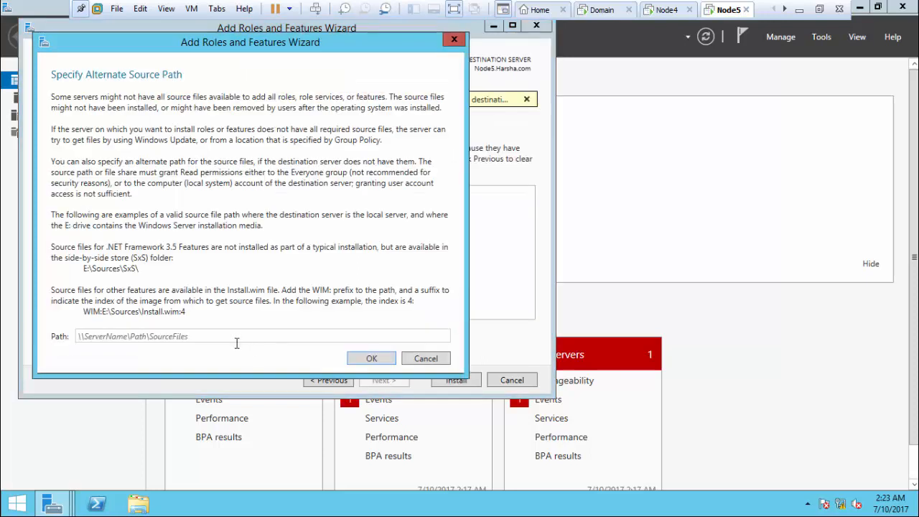
{"action": "left_click", "coordinate": [238, 339]}
{"action": "key", "text": "ctrl+v"}
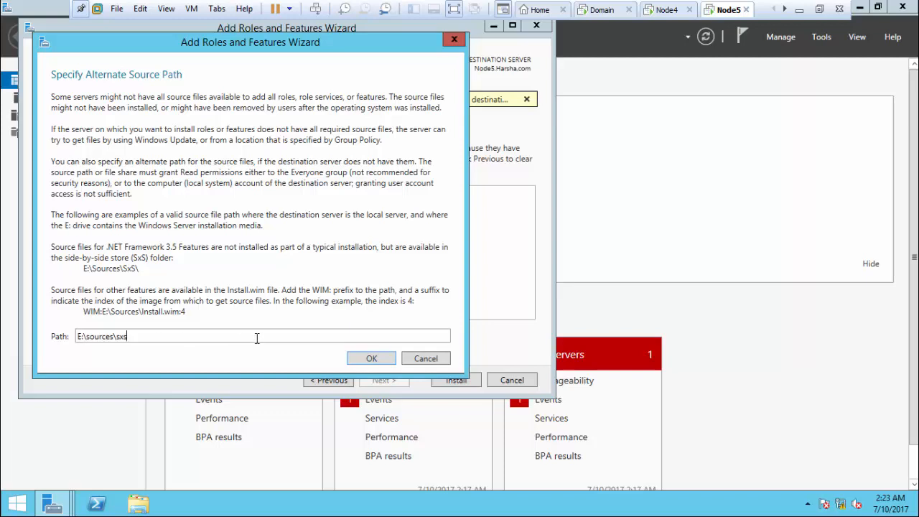
{"action": "left_click", "coordinate": [371, 358]}
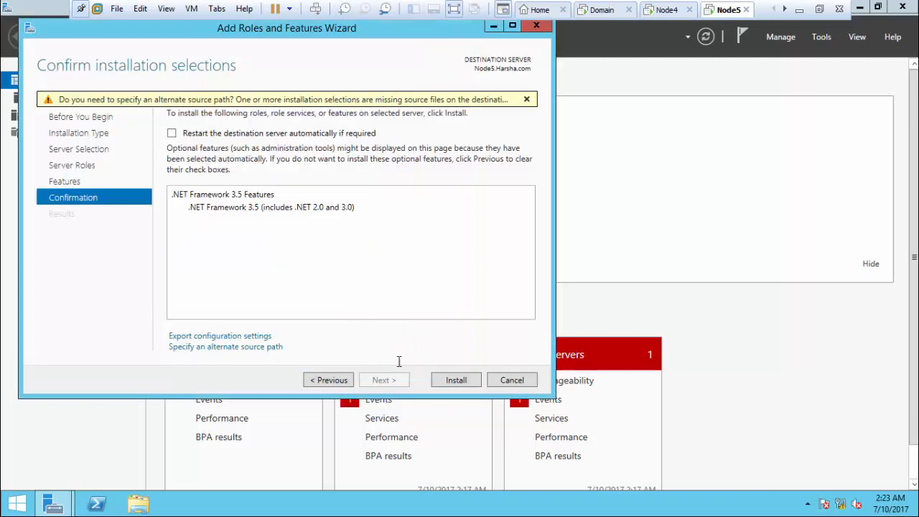
{"action": "left_click", "coordinate": [455, 381]}
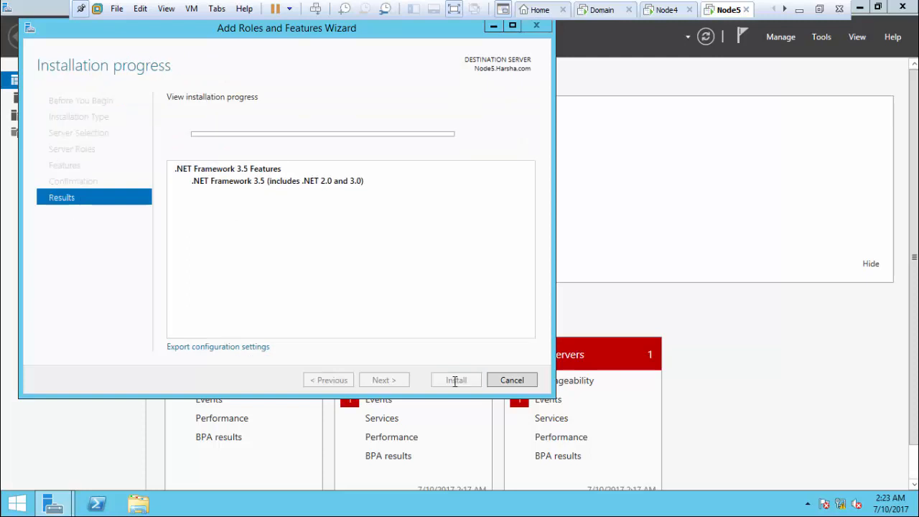
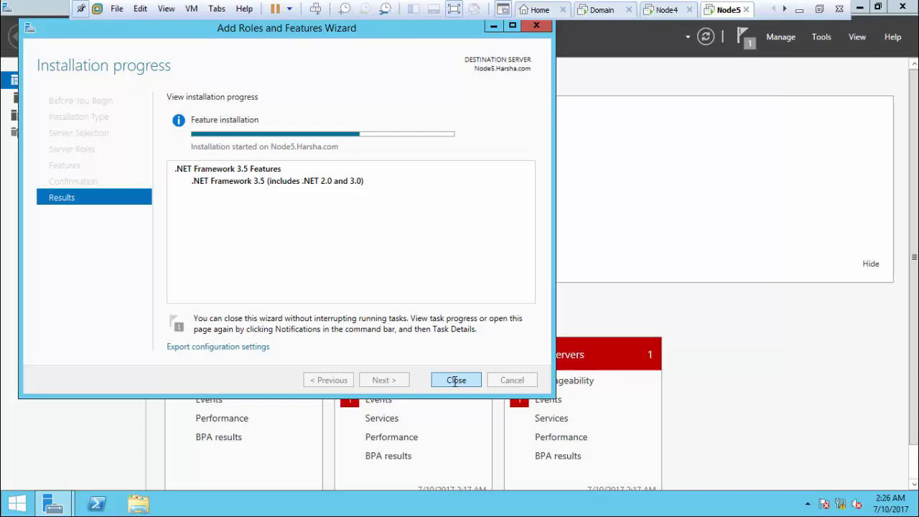
Step: Close the finished feature wizard, minimize Server Manager, and refresh Node5's desktop
{"action": "left_click", "coordinate": [456, 381]}
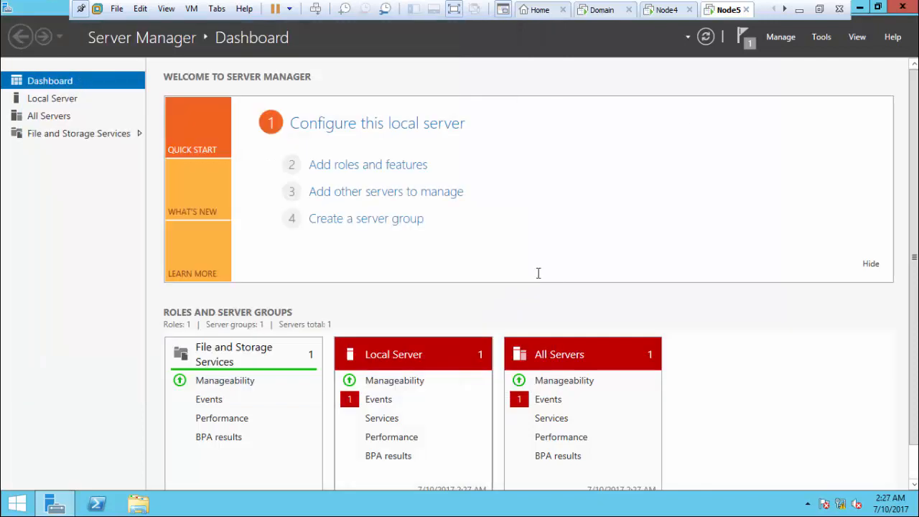
{"action": "left_click", "coordinate": [706, 36]}
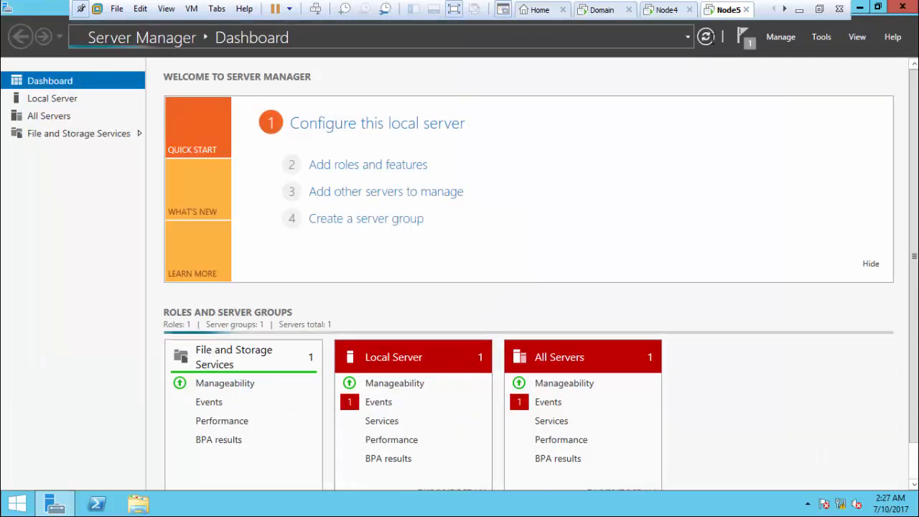
{"action": "left_click", "coordinate": [862, 7]}
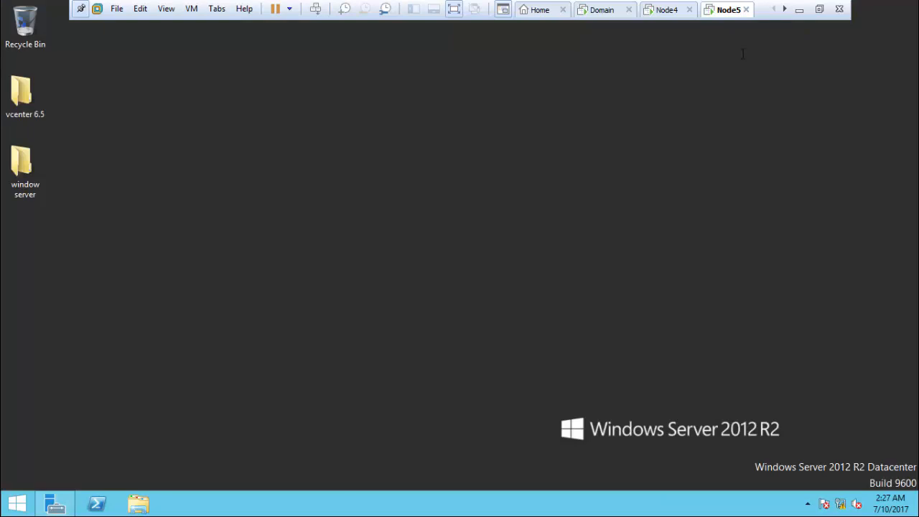
{"action": "right_click", "coordinate": [221, 103]}
{"action": "left_click", "coordinate": [267, 141]}
Step: Eject DVD Drive (E:) from This PC and close the window
{"action": "left_click", "coordinate": [17, 503]}
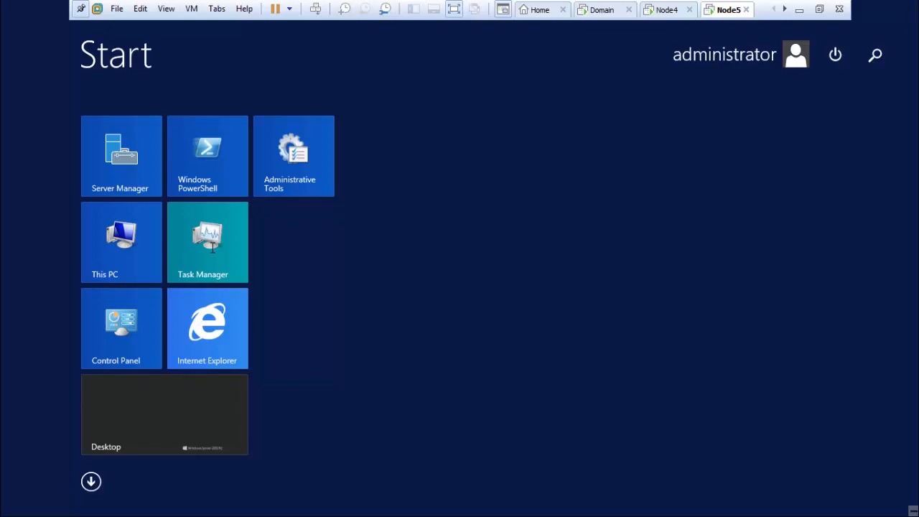
{"action": "left_click", "coordinate": [120, 244]}
{"action": "left_click", "coordinate": [377, 327]}
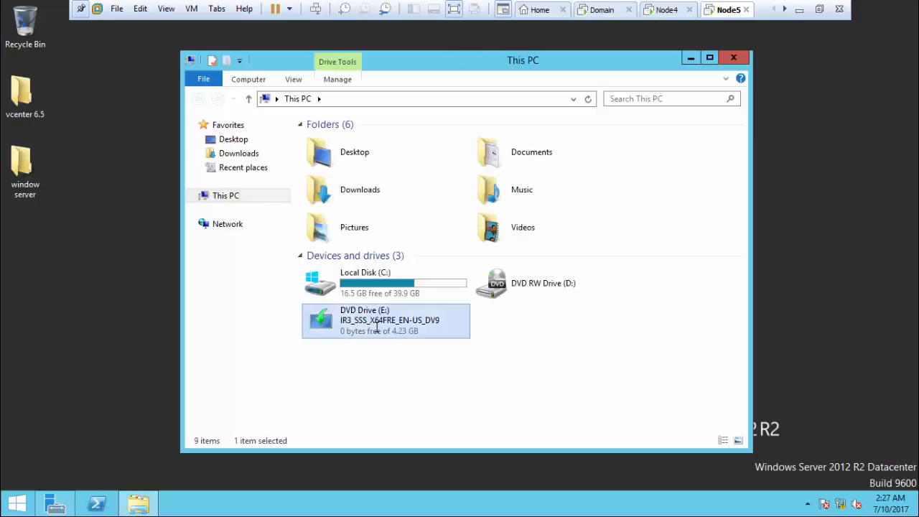
{"action": "right_click", "coordinate": [378, 327]}
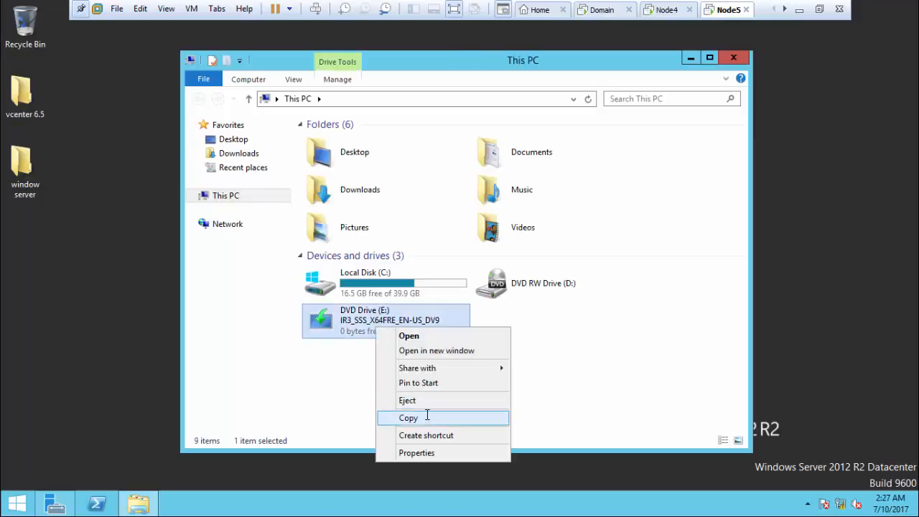
{"action": "left_click", "coordinate": [432, 401]}
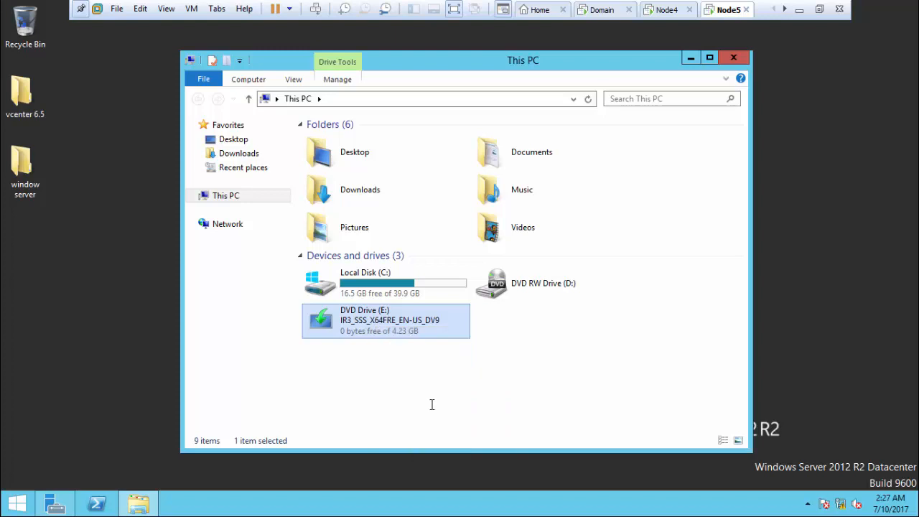
{"action": "left_click", "coordinate": [736, 58]}
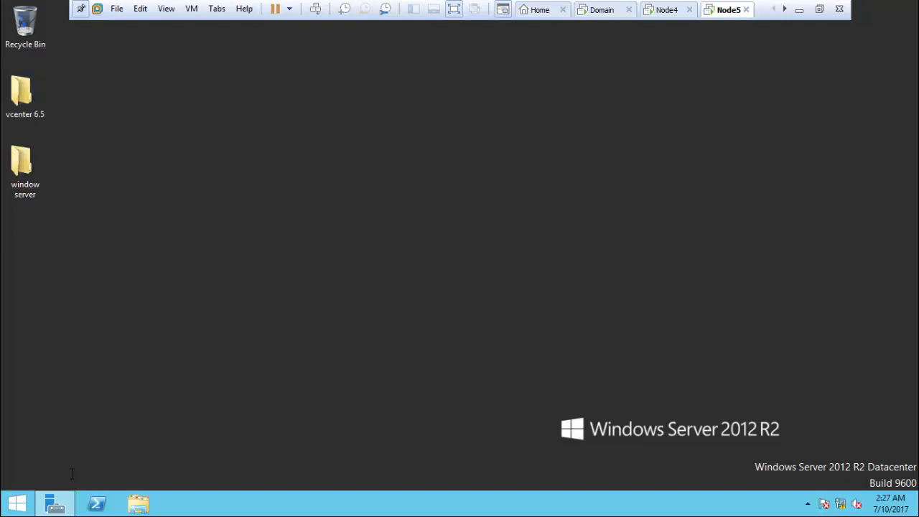
Step: Reopen Server Manager, check its Tools menu, then minimize it and refresh the desktop
{"action": "left_click", "coordinate": [17, 503]}
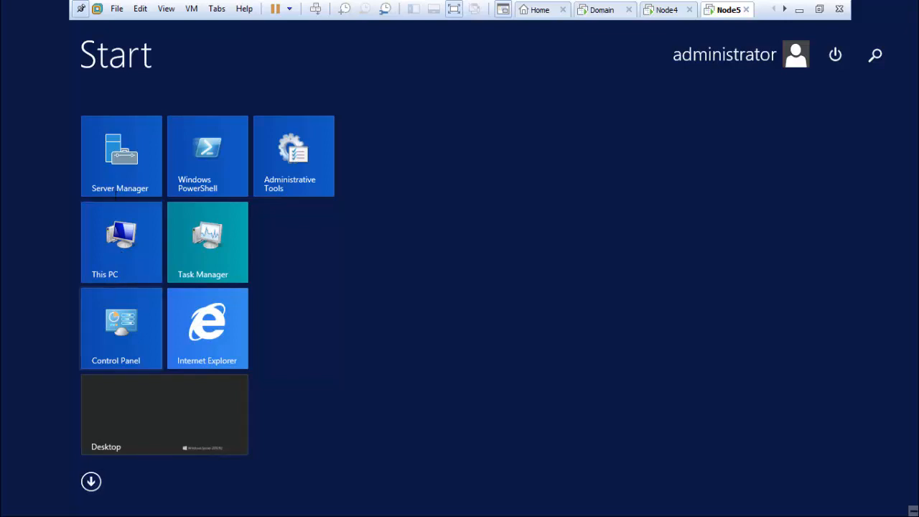
{"action": "left_click", "coordinate": [115, 189]}
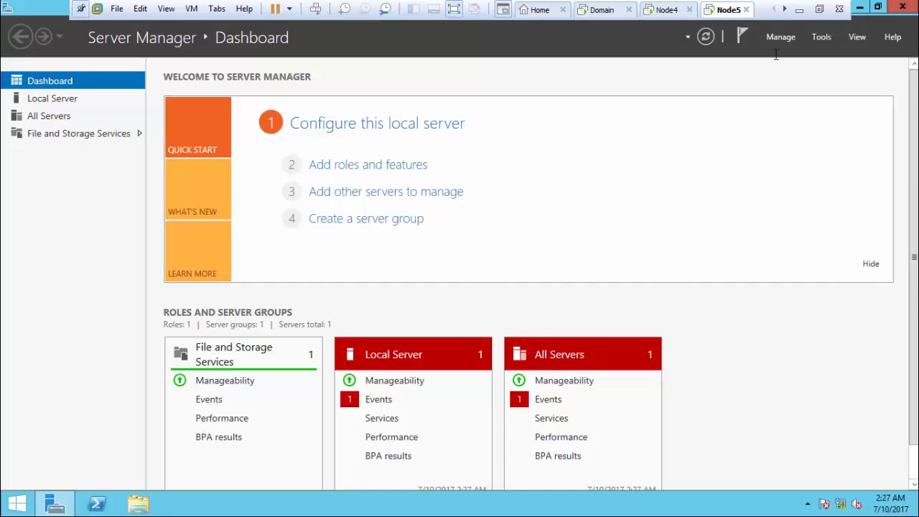
{"action": "left_click", "coordinate": [823, 36]}
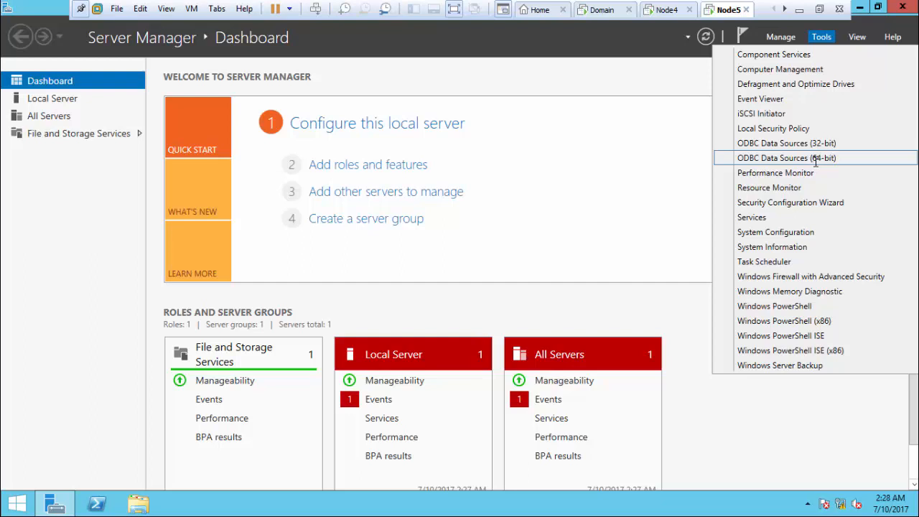
{"action": "left_click", "coordinate": [653, 82]}
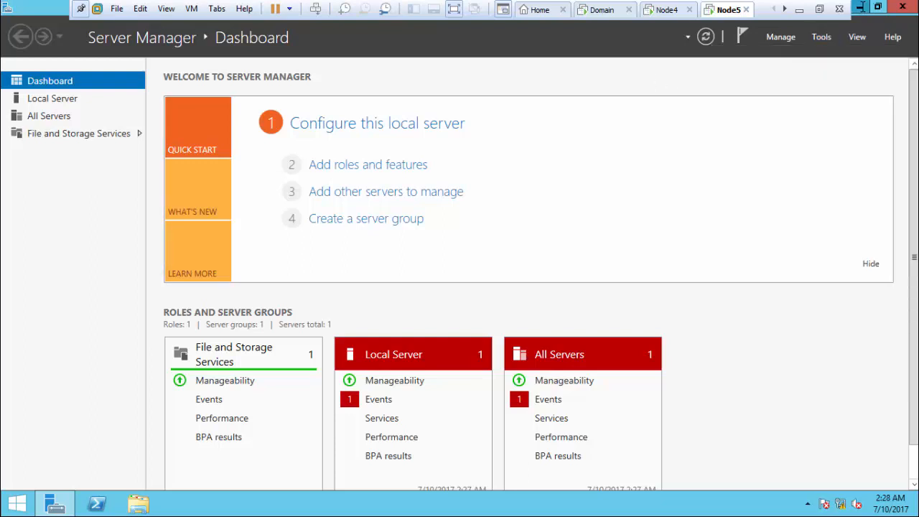
{"action": "left_click", "coordinate": [860, 6]}
{"action": "right_click", "coordinate": [421, 246]}
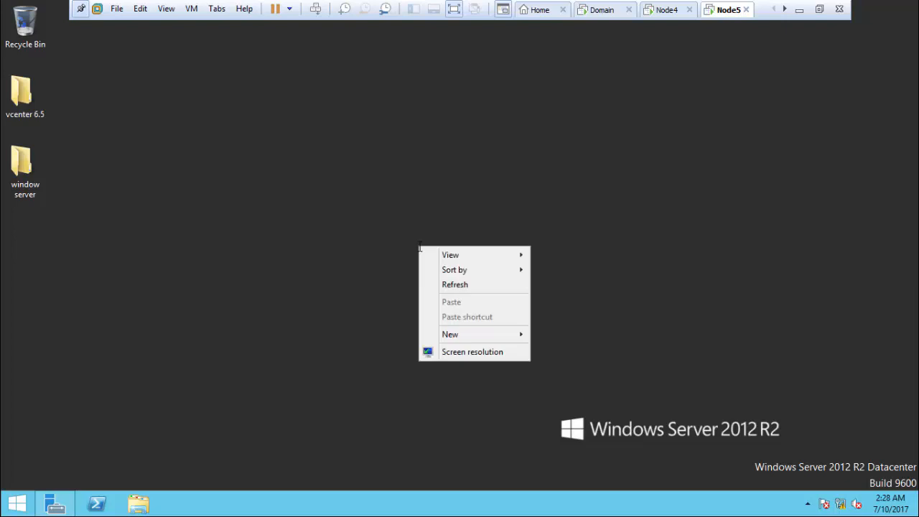
{"action": "left_click", "coordinate": [450, 282]}
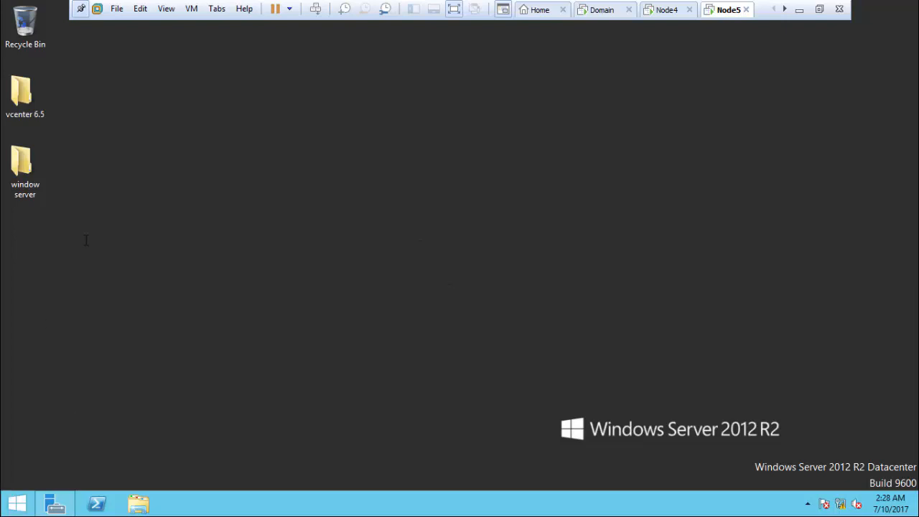
Step: On Node4, find the sqlncli installer in the SQL Server 2014 SP2 setup folder and copy it
{"action": "left_click", "coordinate": [672, 4]}
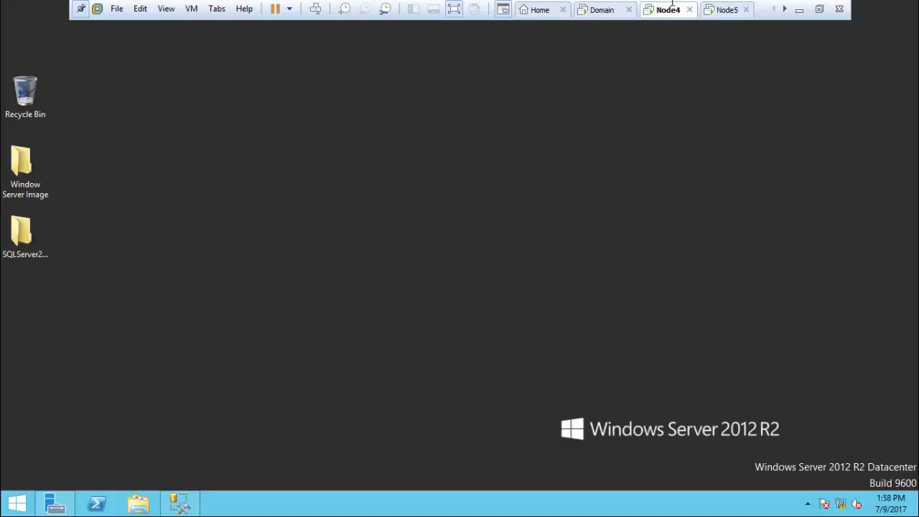
{"action": "double_click", "coordinate": [33, 223]}
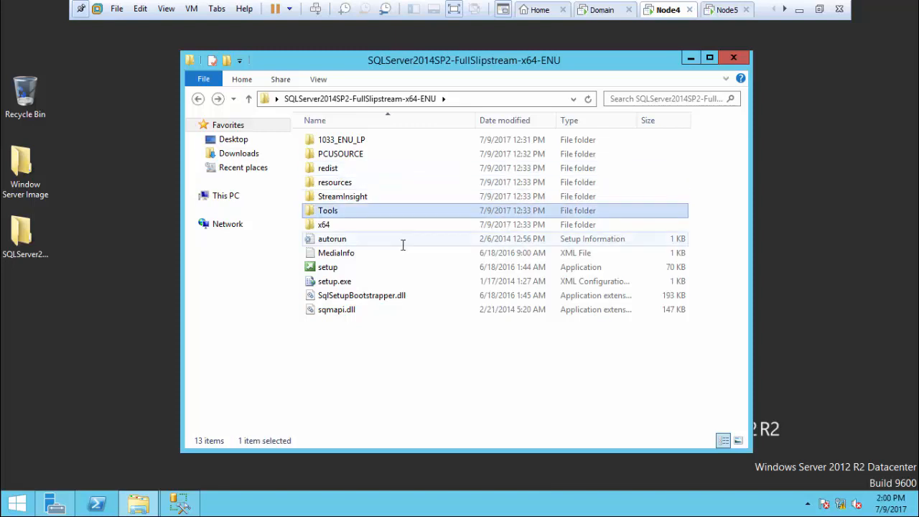
{"action": "left_click", "coordinate": [666, 98]}
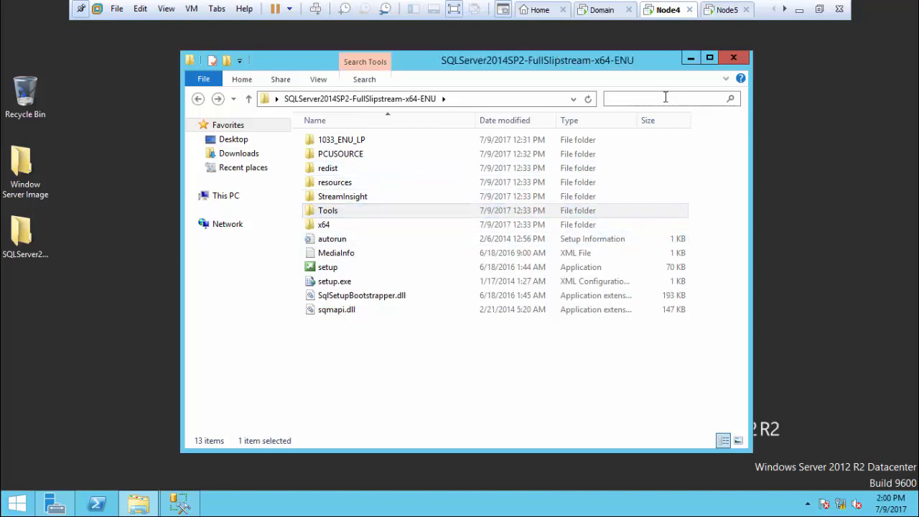
{"action": "type", "text": "sq"}
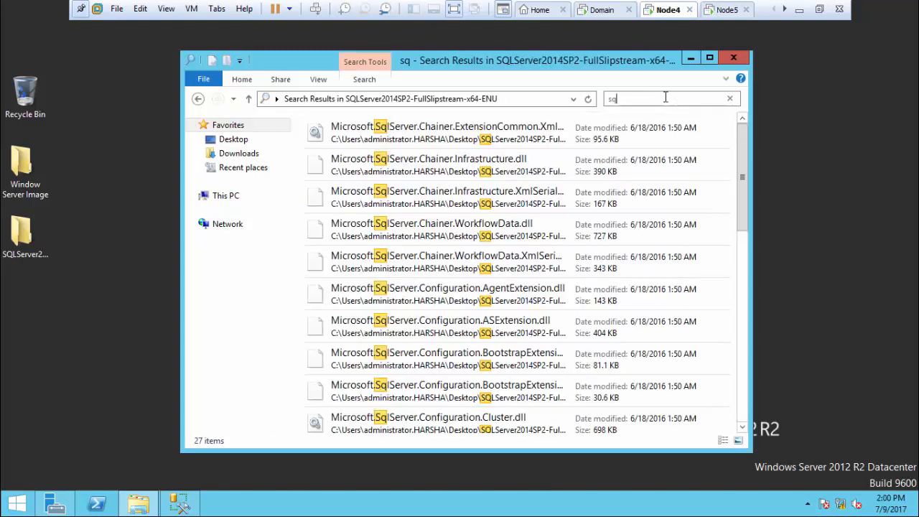
{"action": "type", "text": "ln"}
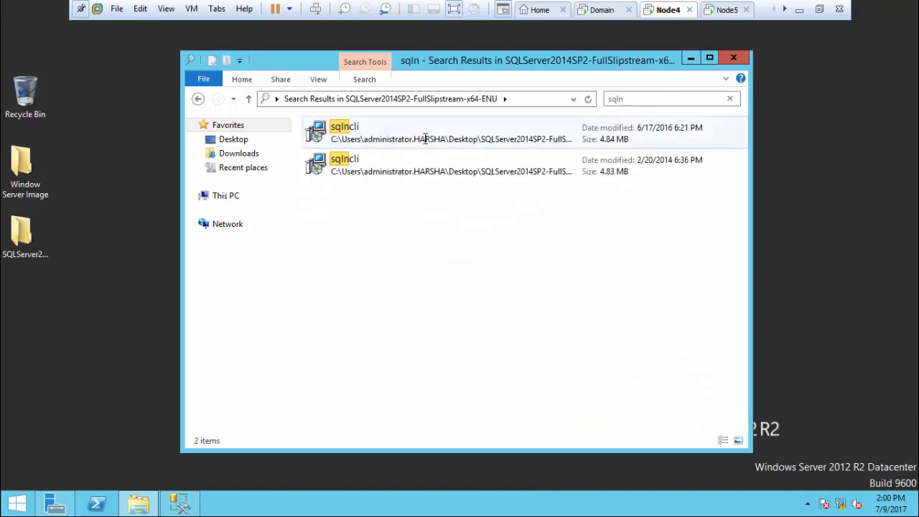
{"action": "left_click", "coordinate": [432, 126]}
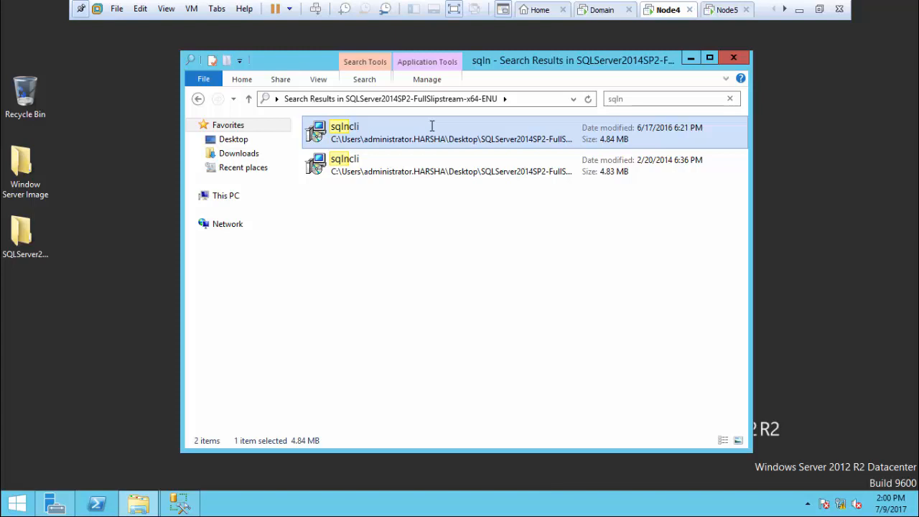
{"action": "right_click", "coordinate": [432, 126]}
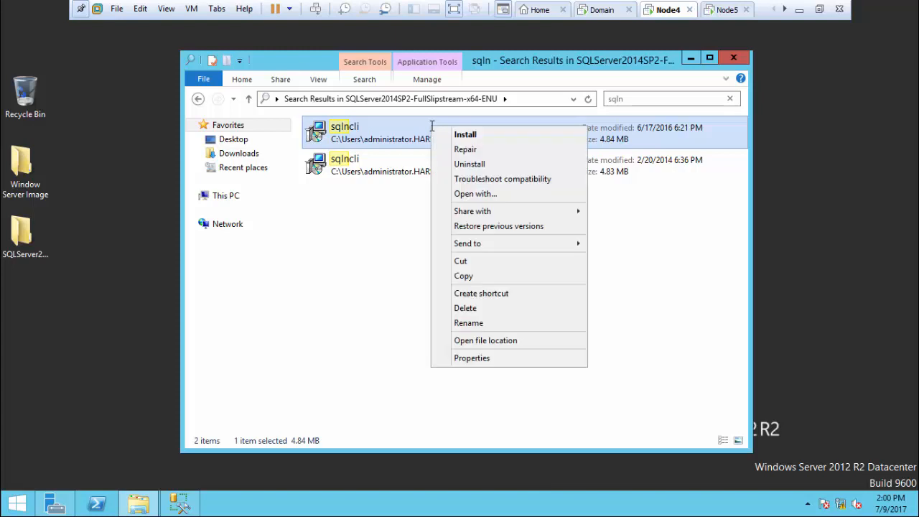
{"action": "left_click", "coordinate": [487, 341]}
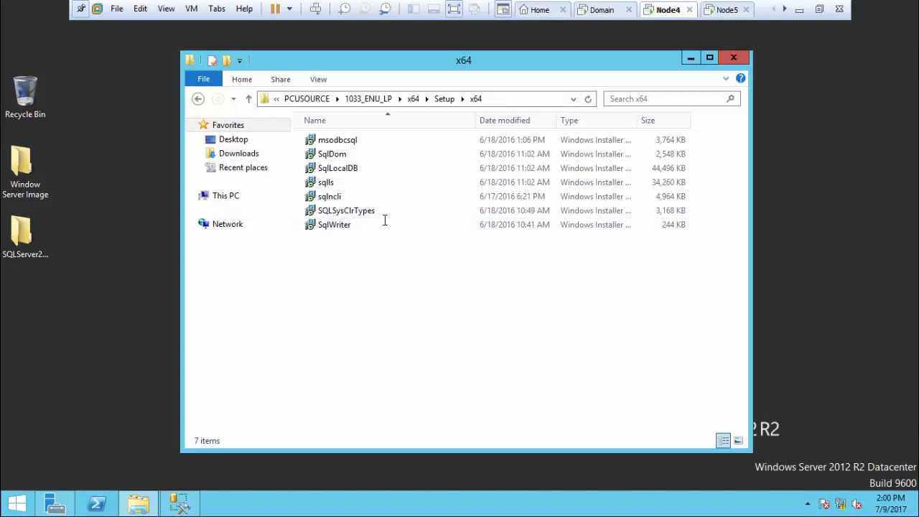
{"action": "left_click", "coordinate": [373, 199]}
{"action": "right_click", "coordinate": [373, 201]}
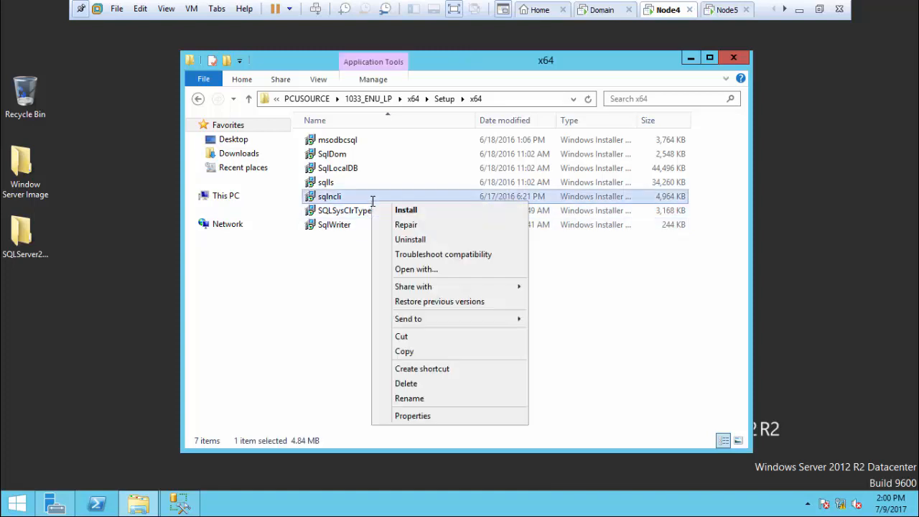
{"action": "left_click", "coordinate": [405, 351]}
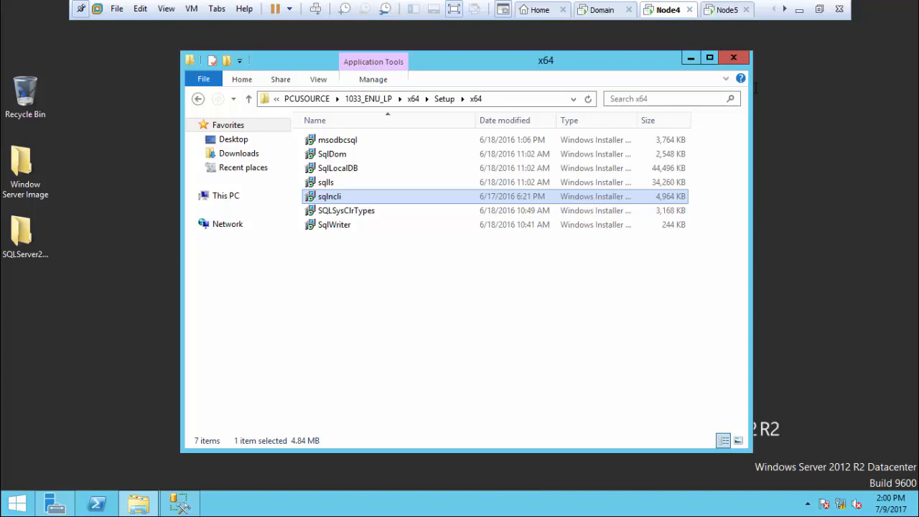
{"action": "left_click", "coordinate": [734, 57]}
Step: Refresh Node5's desktop, then paste the sqlncli installer onto Node4's desktop
{"action": "left_click", "coordinate": [727, 9]}
{"action": "right_click", "coordinate": [483, 162]}
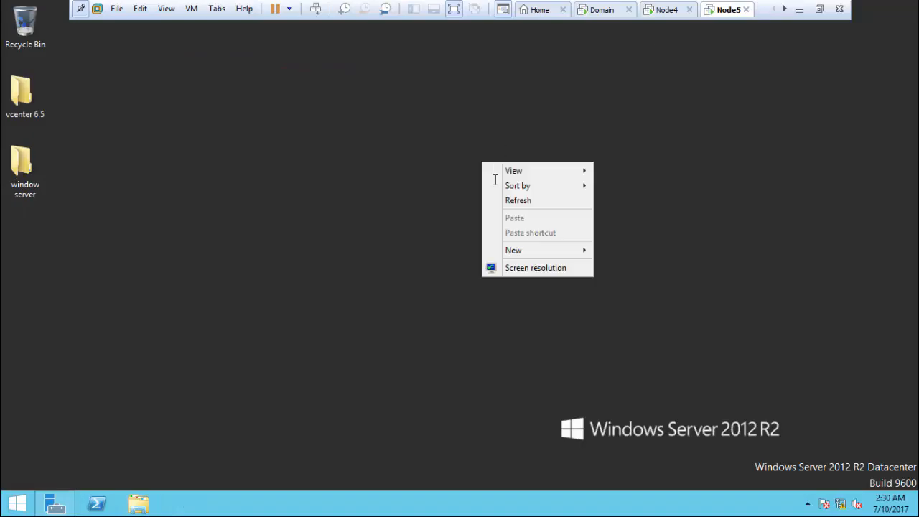
{"action": "left_click", "coordinate": [517, 201]}
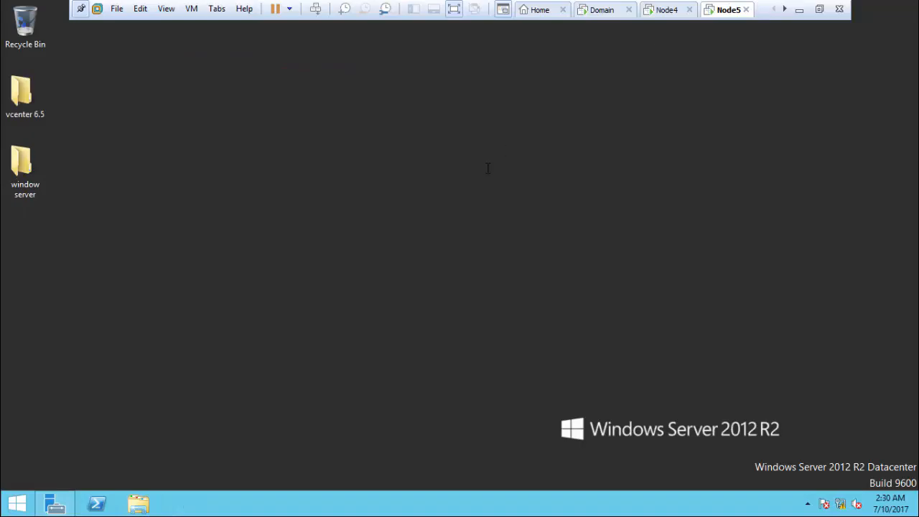
{"action": "right_click", "coordinate": [487, 167]}
{"action": "left_click", "coordinate": [523, 206]}
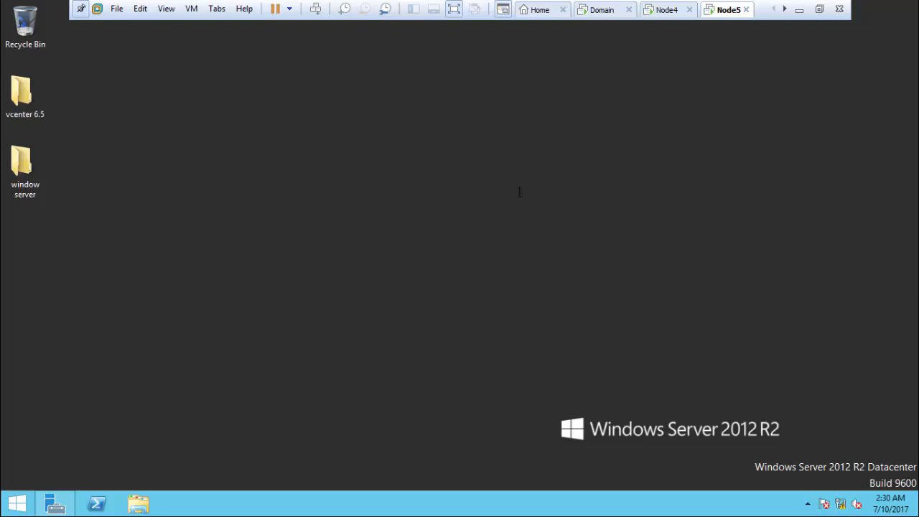
{"action": "left_click", "coordinate": [654, 6]}
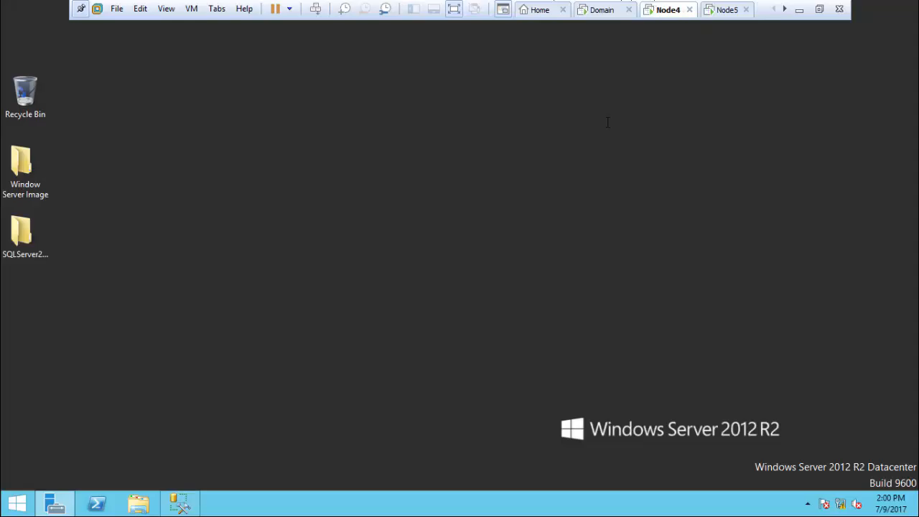
{"action": "right_click", "coordinate": [177, 187]}
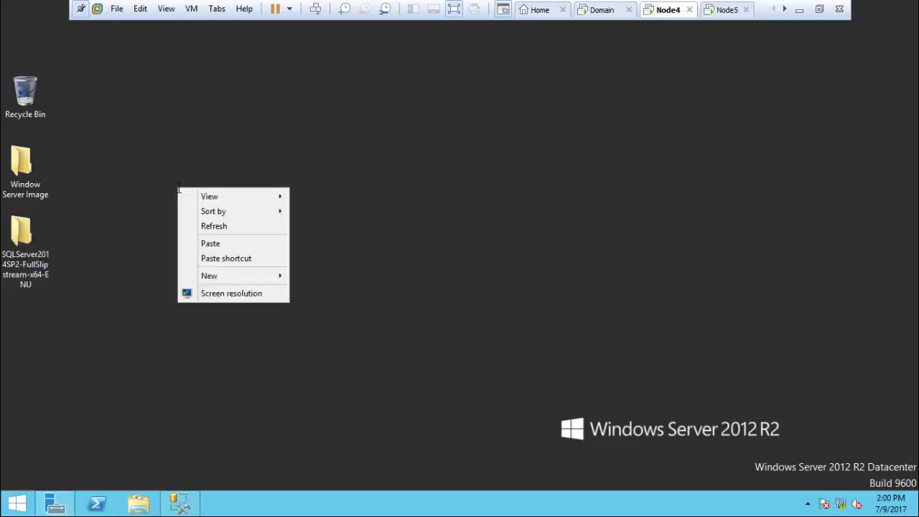
{"action": "left_click", "coordinate": [213, 243]}
{"action": "right_click", "coordinate": [192, 159]}
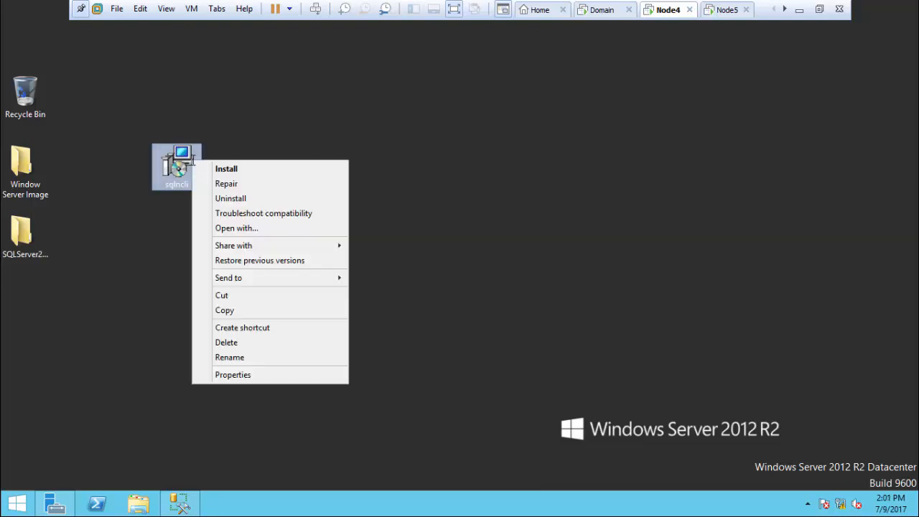
{"action": "left_click", "coordinate": [234, 297]}
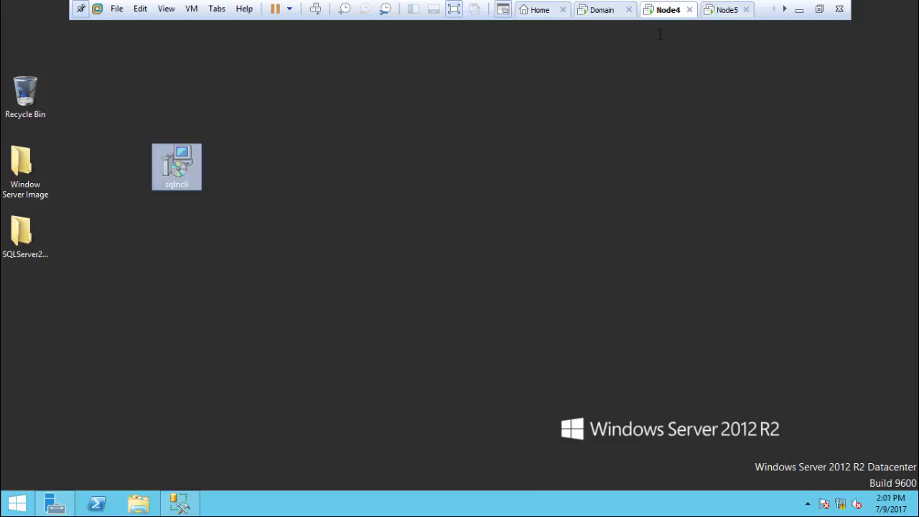
Step: Refresh Node5's desktop again, then minimize VMware Workstation from Node4
{"action": "left_click", "coordinate": [711, 5]}
{"action": "right_click", "coordinate": [489, 190]}
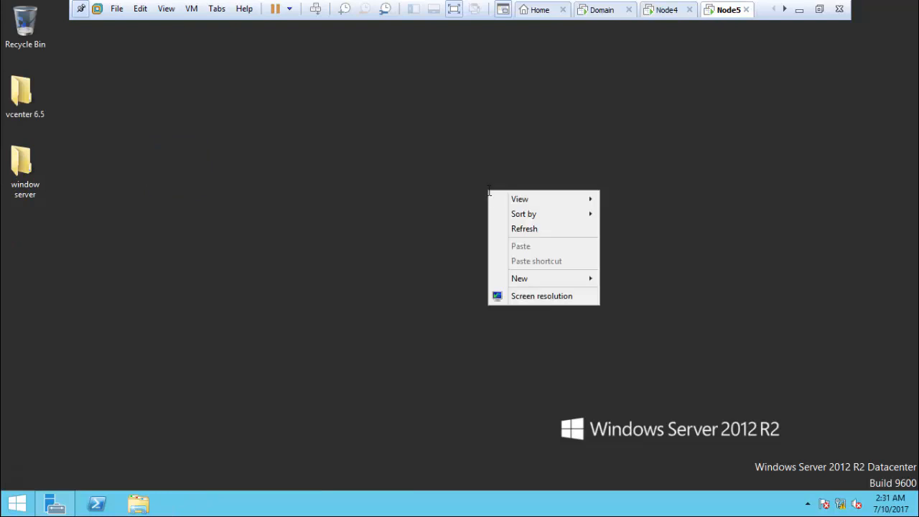
{"action": "left_click", "coordinate": [517, 225]}
{"action": "left_click", "coordinate": [667, 7]}
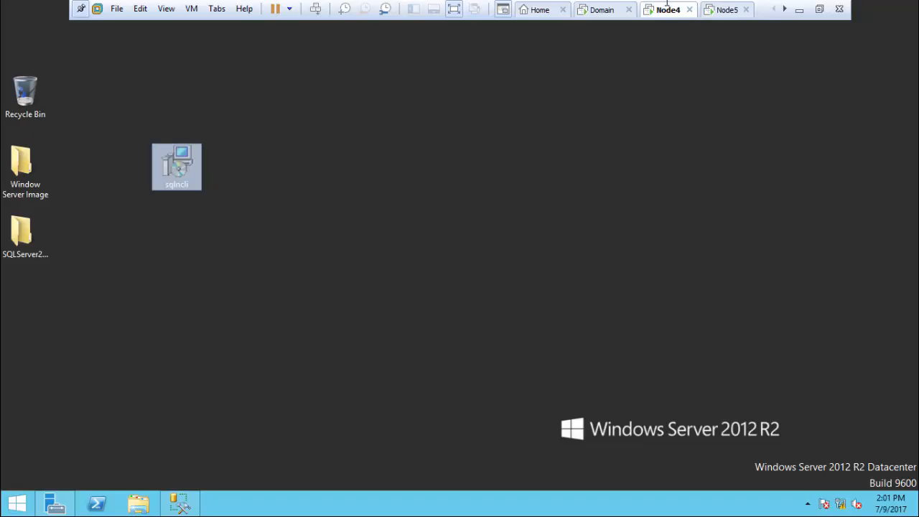
{"action": "left_click", "coordinate": [800, 9]}
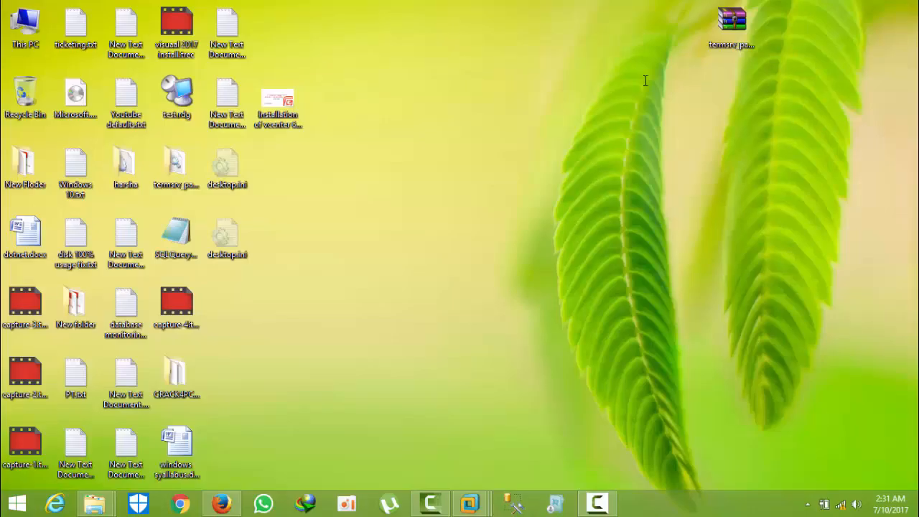
Step: Paste sqlncli.msi onto the host desktop, cut it, and bring Node5 back to full screen
{"action": "right_click", "coordinate": [460, 144]}
{"action": "left_click", "coordinate": [479, 198]}
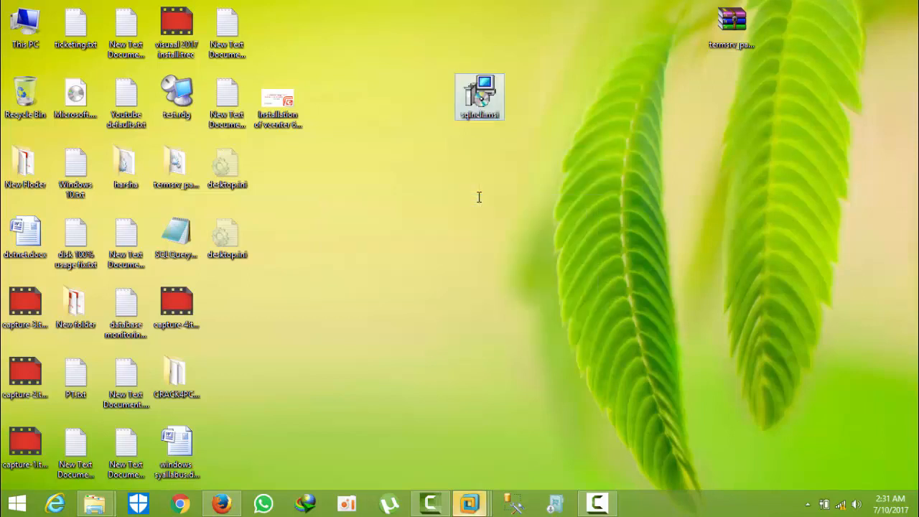
{"action": "right_click", "coordinate": [478, 102]}
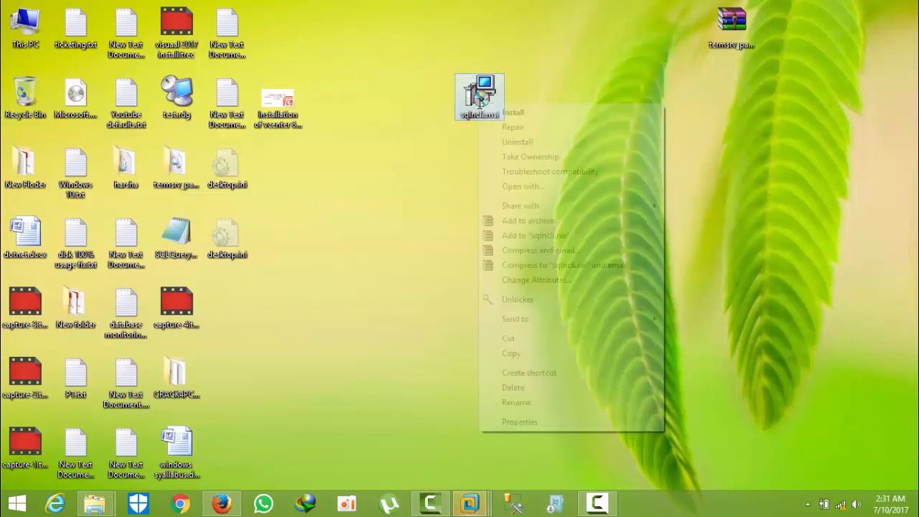
{"action": "left_click", "coordinate": [519, 340]}
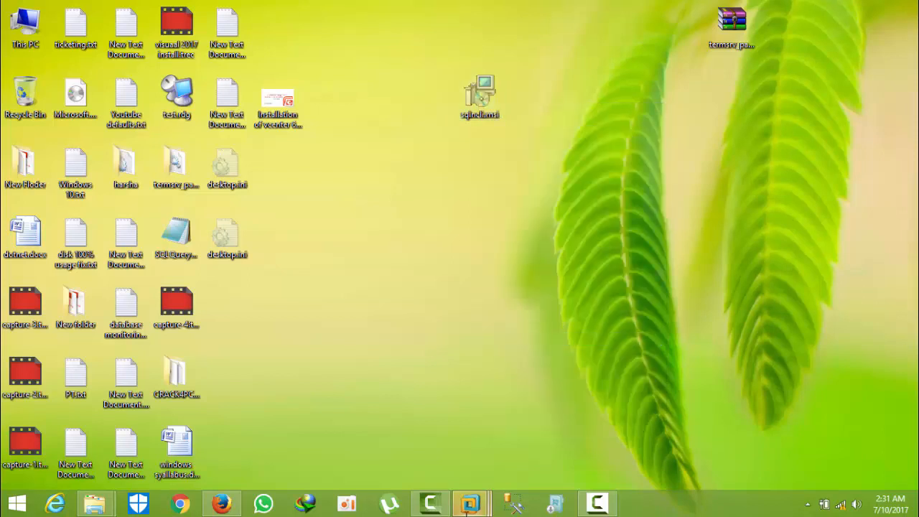
{"action": "mouse_move", "coordinate": [471, 503]}
{"action": "left_click", "coordinate": [690, 424]}
Step: Paste the sqlncli installer onto Node5's desktop, move it below the folder, and launch it
{"action": "right_click", "coordinate": [530, 128]}
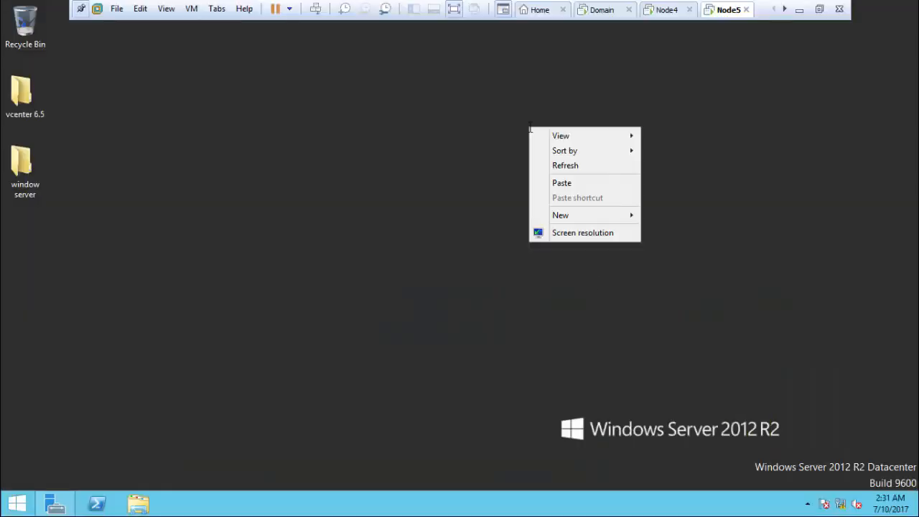
{"action": "left_click", "coordinate": [562, 184]}
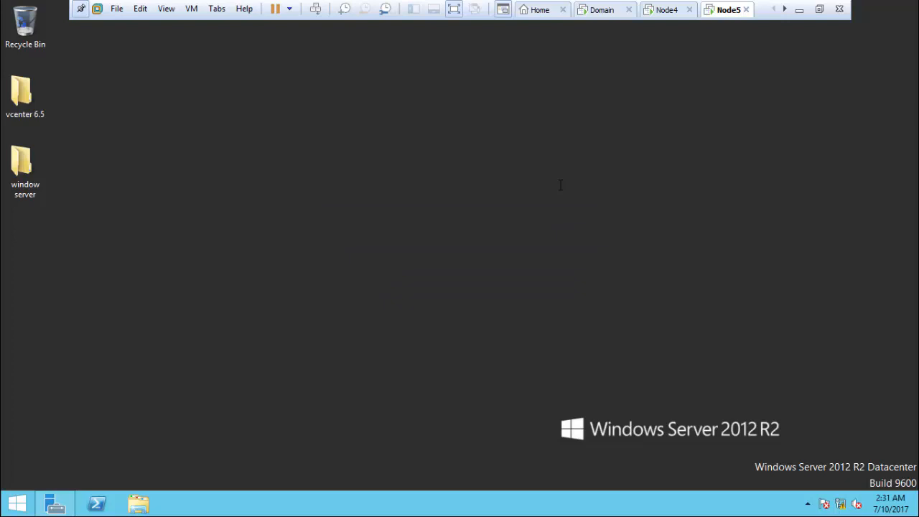
{"action": "left_click_drag", "start_coordinate": [531, 90], "coordinate": [27, 238]}
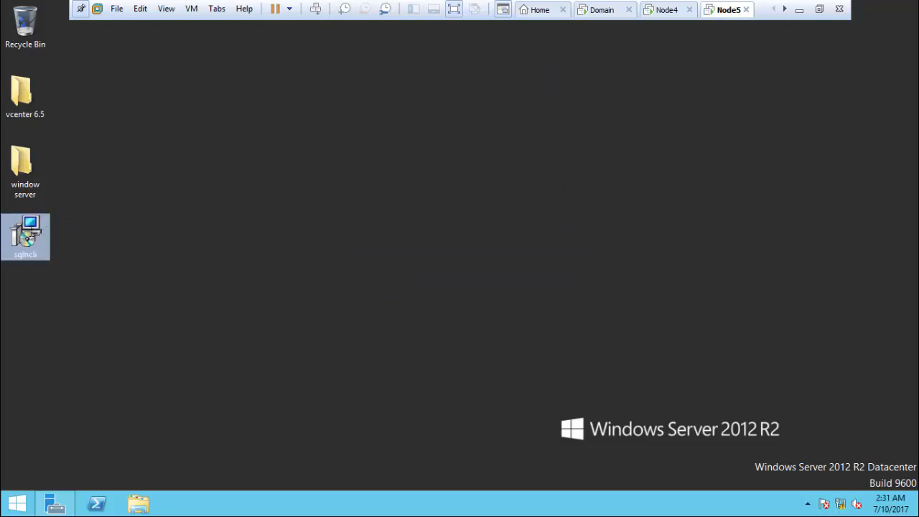
{"action": "double_click", "coordinate": [27, 238]}
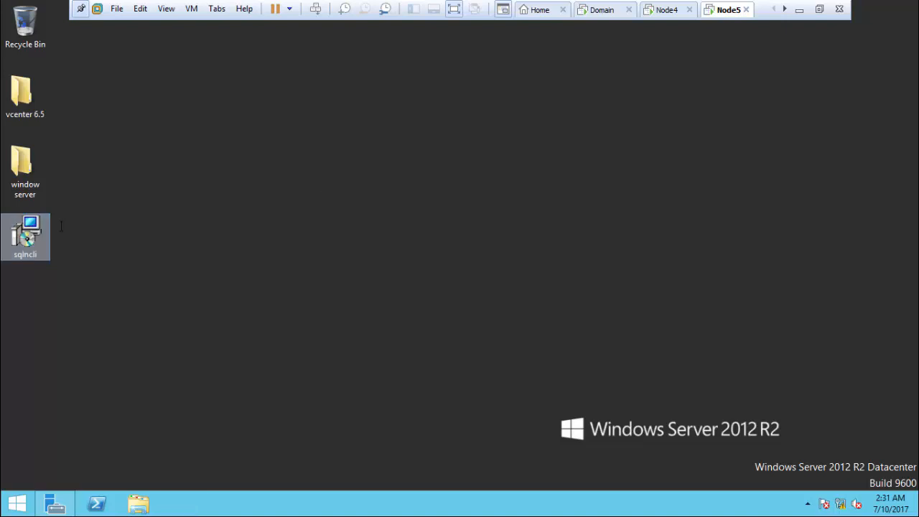
Step: Install SQL Server 2012 Native Client with the license accepted and the entire SDK feature
{"action": "left_click", "coordinate": [515, 359]}
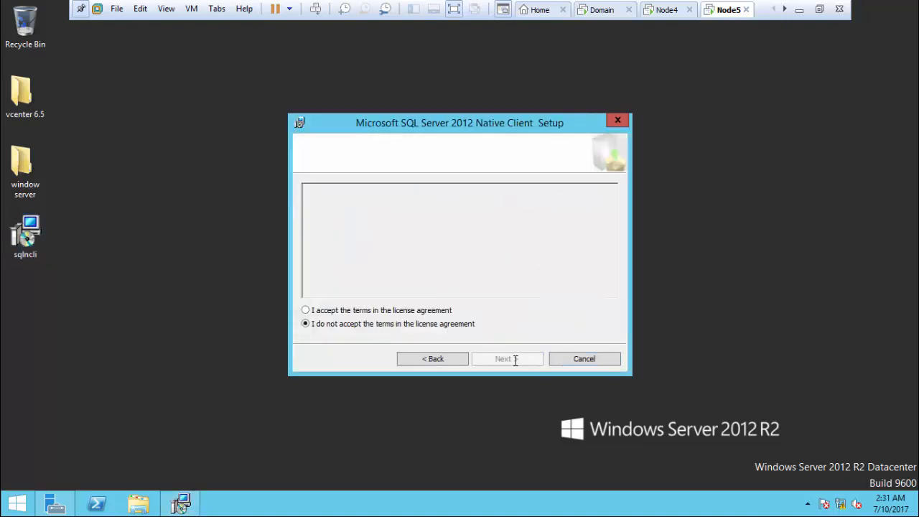
{"action": "left_click", "coordinate": [413, 310]}
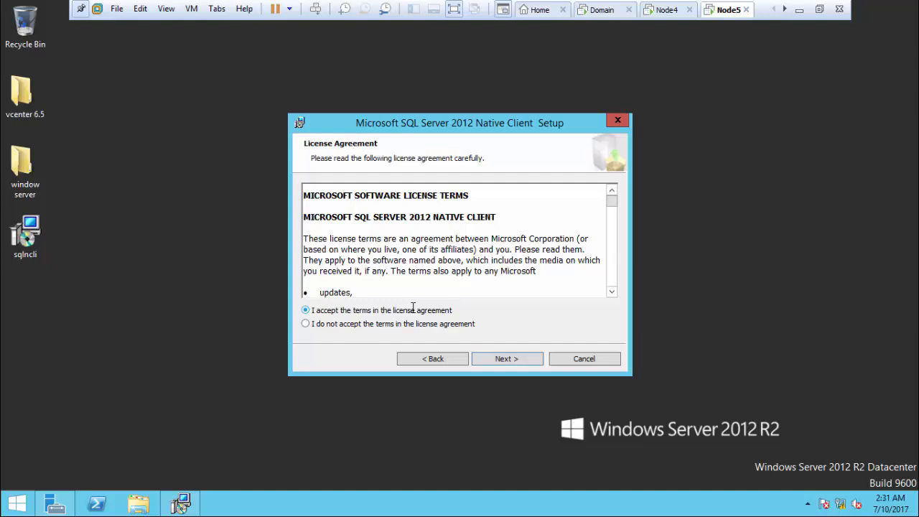
{"action": "left_click", "coordinate": [507, 359]}
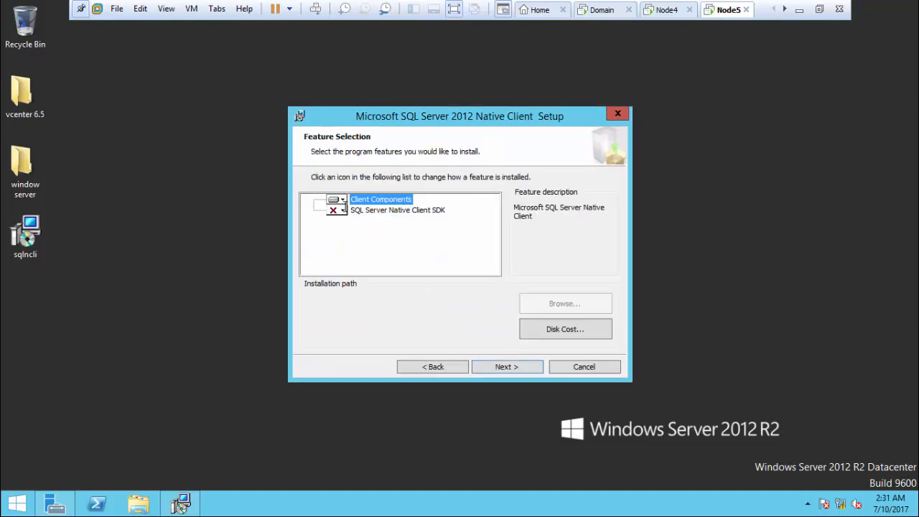
{"action": "left_click", "coordinate": [340, 209]}
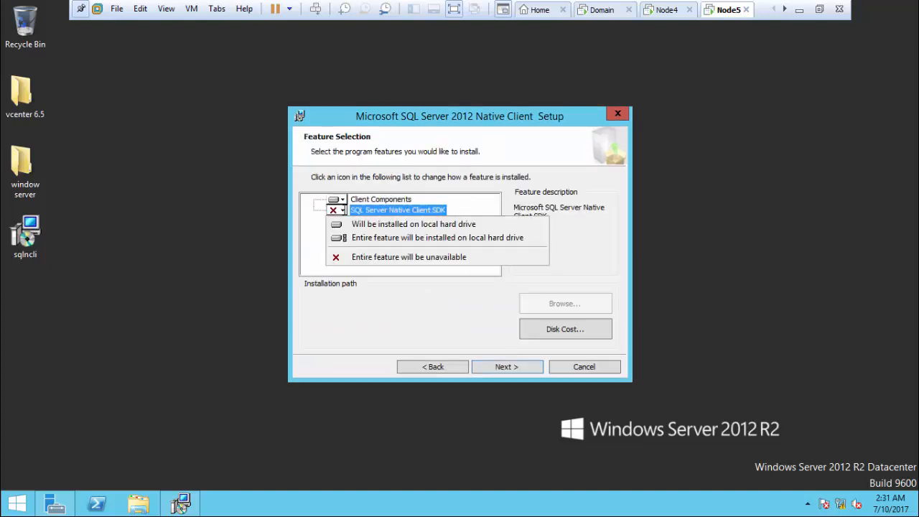
{"action": "left_click", "coordinate": [356, 238]}
{"action": "left_click", "coordinate": [505, 367]}
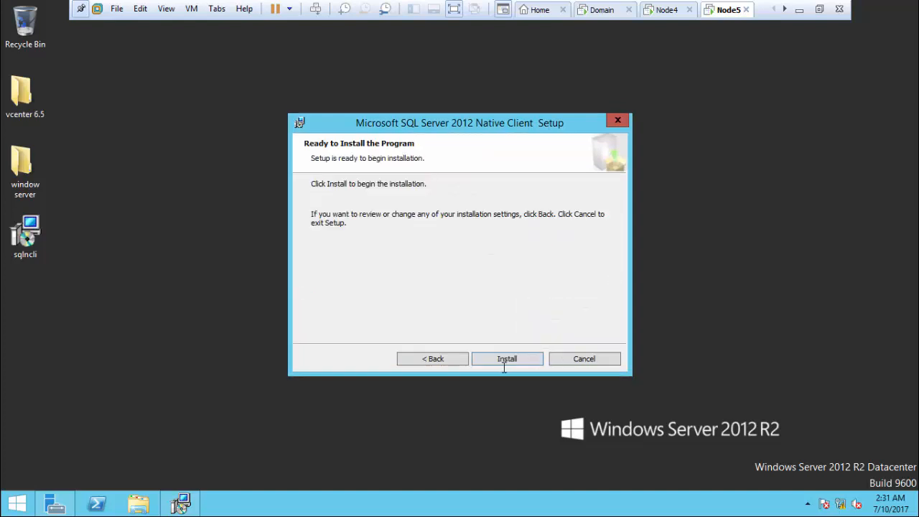
{"action": "left_click", "coordinate": [514, 358]}
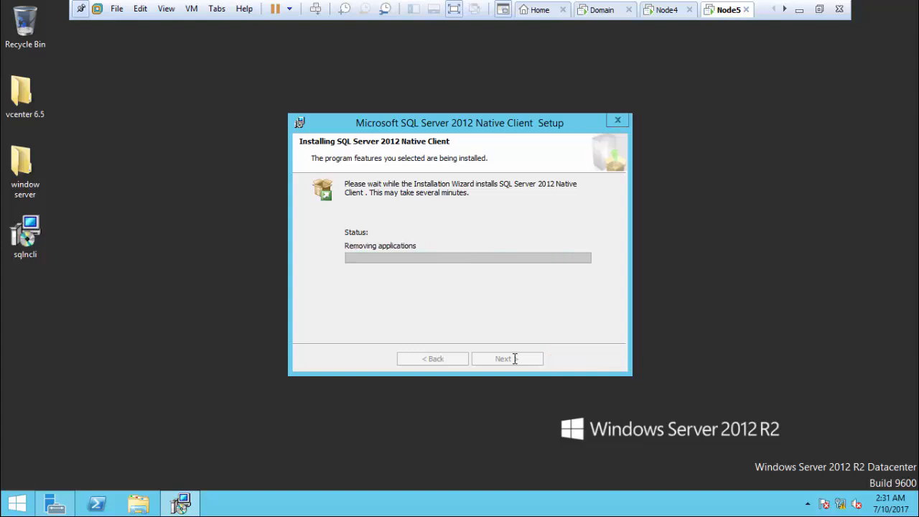
{"action": "left_click", "coordinate": [514, 358]}
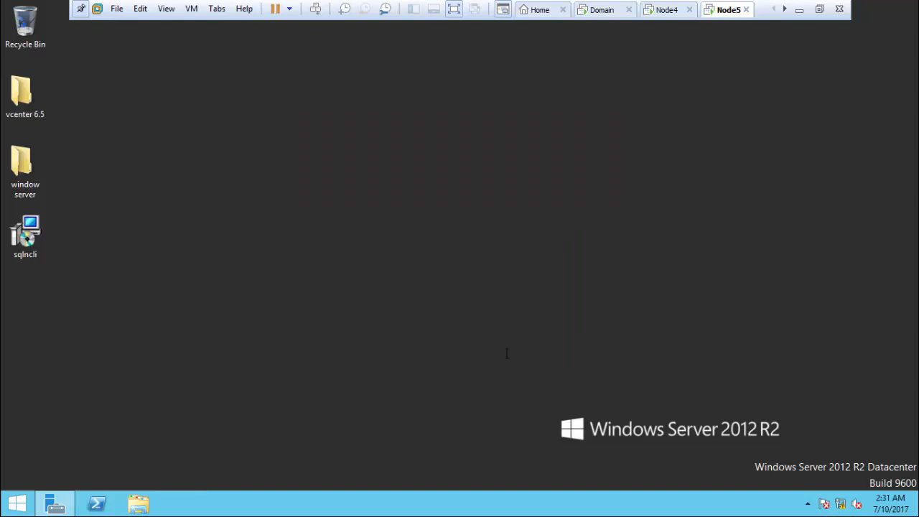
{"action": "right_click", "coordinate": [324, 219]}
Step: Add a System DSN in ODBC Data Sources (64-bit) using the SQL Server Native Client 11.0 driver
{"action": "left_click", "coordinate": [341, 257]}
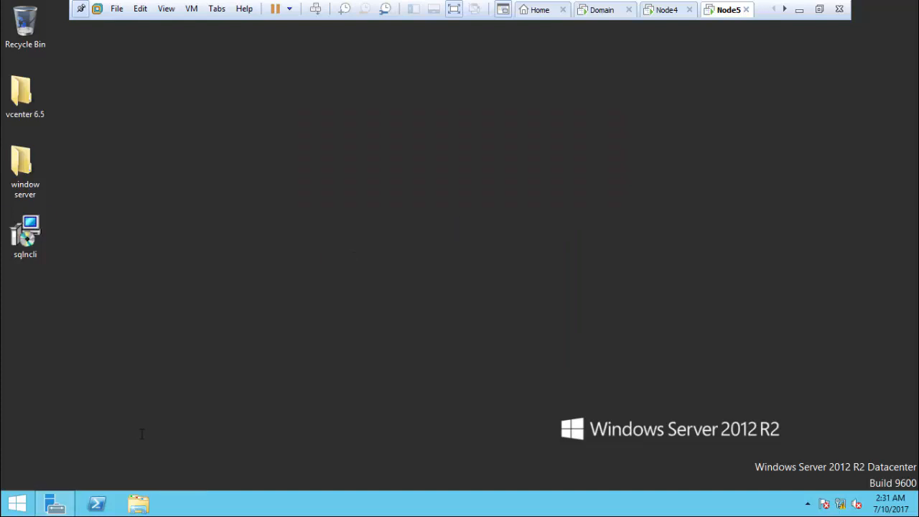
{"action": "left_click", "coordinate": [51, 507]}
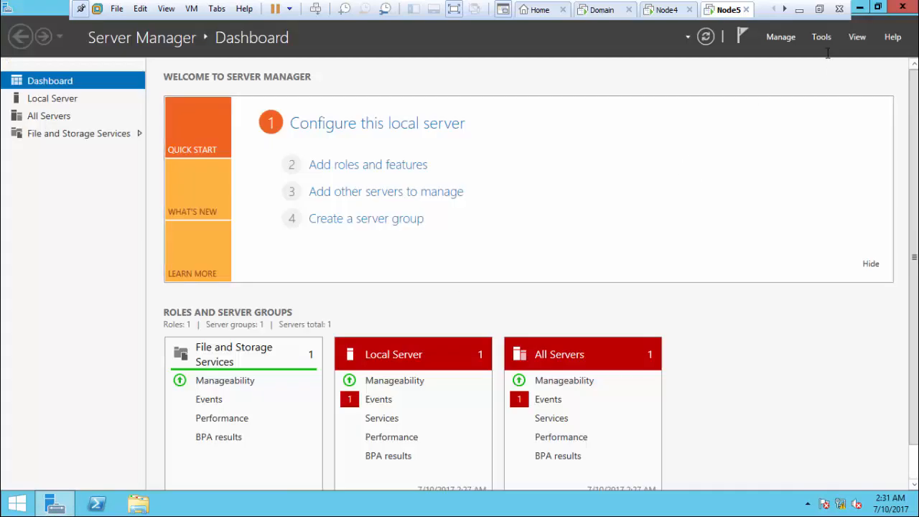
{"action": "left_click", "coordinate": [823, 40]}
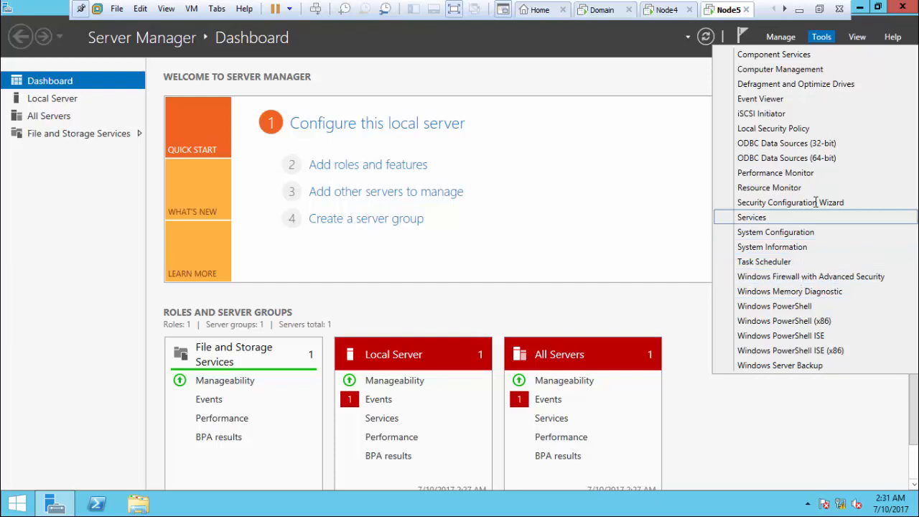
{"action": "left_click", "coordinate": [829, 158]}
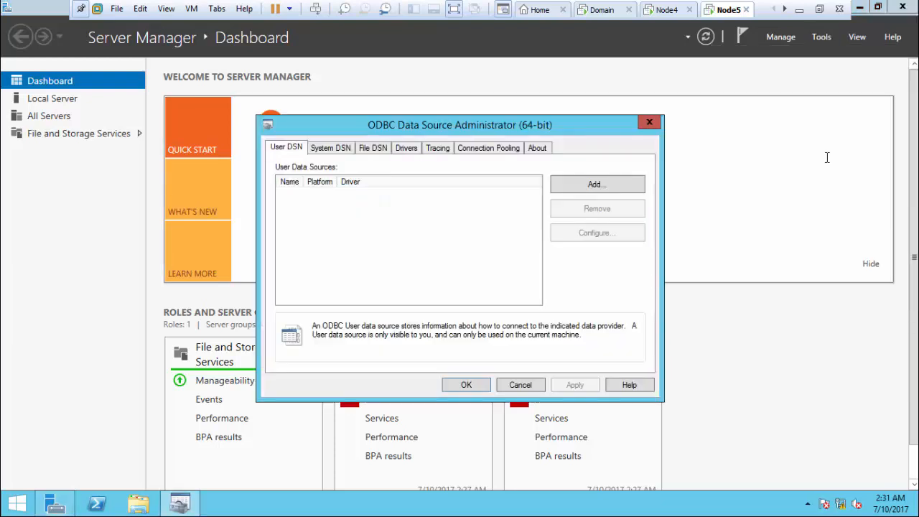
{"action": "left_click", "coordinate": [329, 150]}
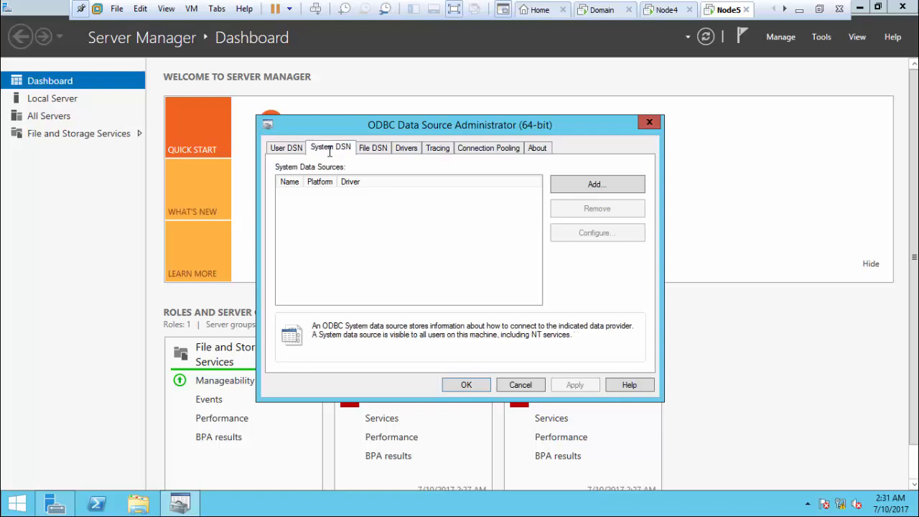
{"action": "left_click", "coordinate": [604, 183]}
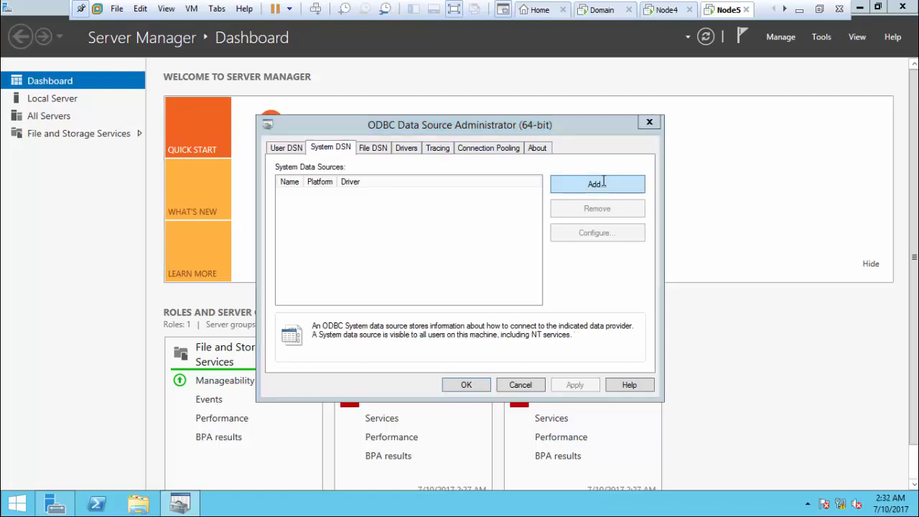
{"action": "left_click", "coordinate": [484, 220]}
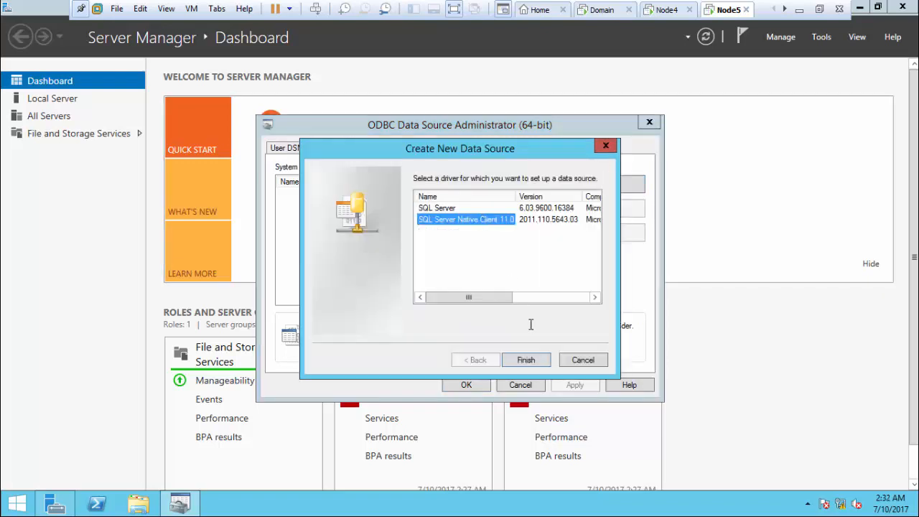
{"action": "left_click", "coordinate": [525, 357]}
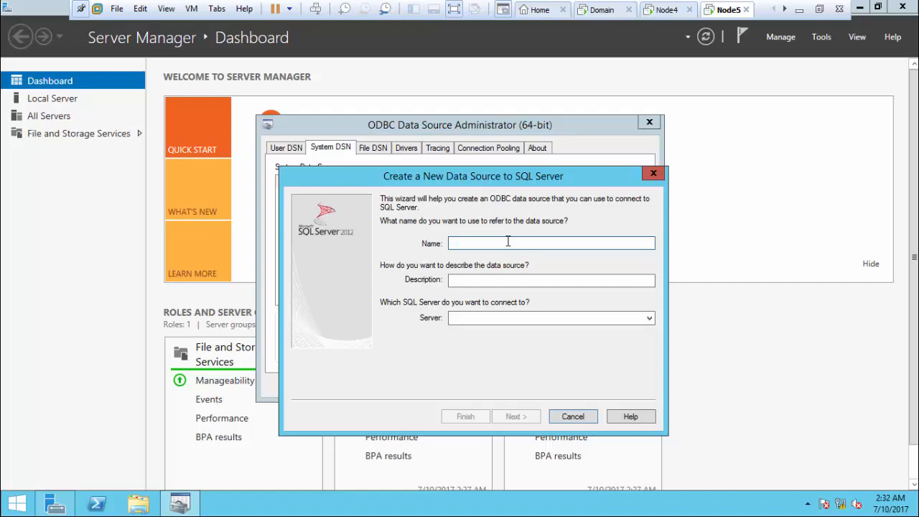
Step: Name the data source vcenter with description 'database for vcenter'
{"action": "type", "text": "vcenter"}
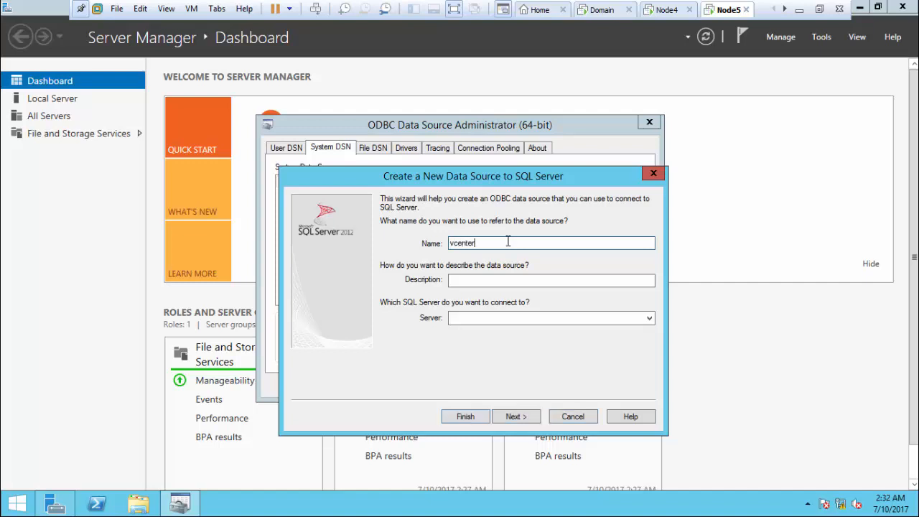
{"action": "key", "text": "Tab"}
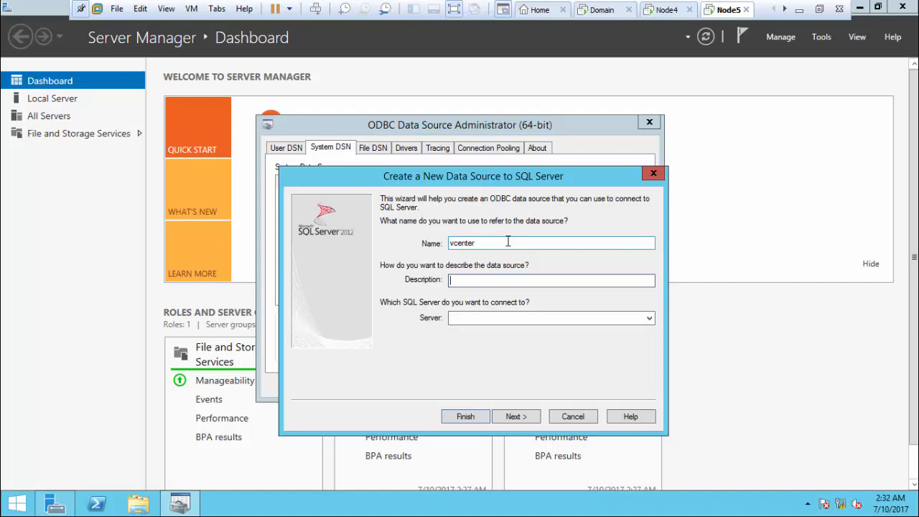
{"action": "type", "text": "database for vceneter"}
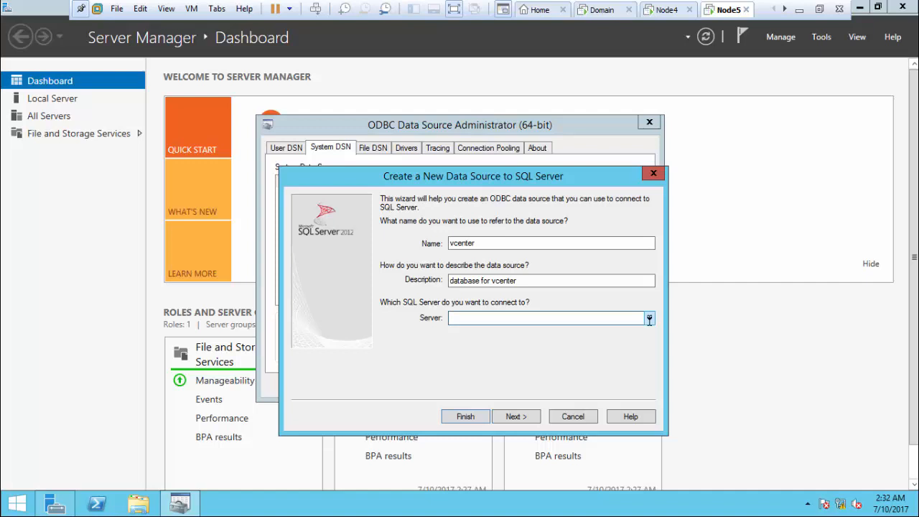
Step: Set the server to NODE4\HYD01 and continue to authentication settings
{"action": "left_click", "coordinate": [649, 318]}
{"action": "key", "text": "ctrl+c"}
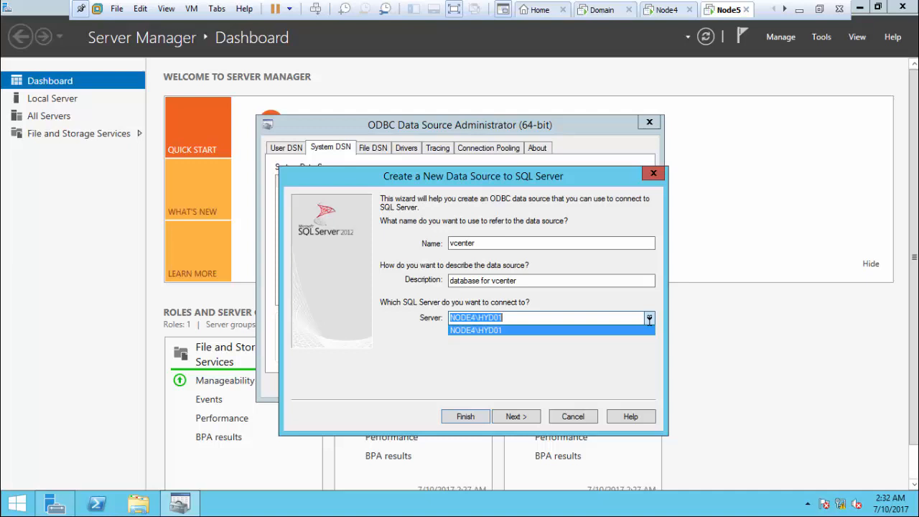
{"action": "left_click", "coordinate": [573, 330]}
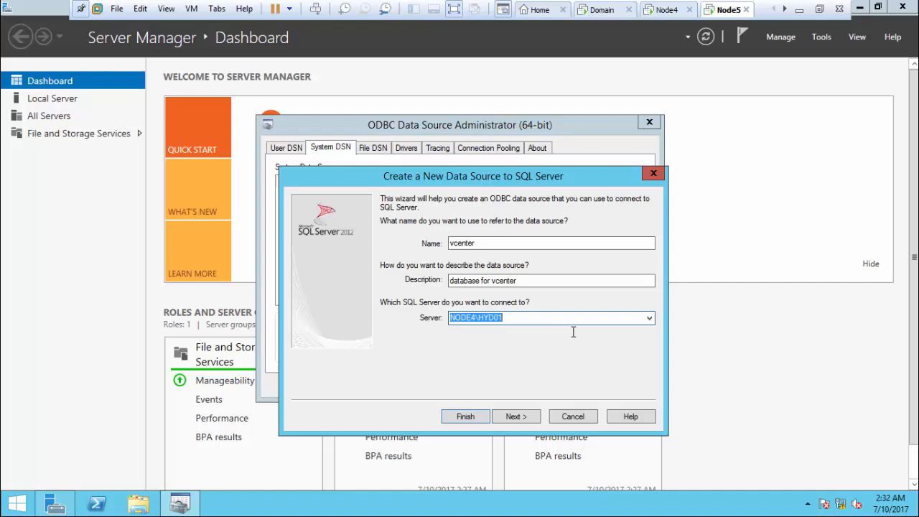
{"action": "key", "text": "BackSpace"}
{"action": "type", "text": "noded"}
{"action": "key", "text": "BackSpace"}
{"action": "type", "text": "1"}
{"action": "key", "text": "BackSpace"}
{"action": "type", "text": "4\\hyd01"}
{"action": "key", "text": "BackSpace"}
{"action": "key", "text": "BackSpace"}
{"action": "key", "text": "BackSpace"}
{"action": "key", "text": "BackSpace"}
{"action": "key", "text": "BackSpace"}
{"action": "key", "text": "BackSpace"}
{"action": "key", "text": "BackSpace"}
{"action": "key", "text": "BackSpace"}
{"action": "key", "text": "BackSpace"}
{"action": "key", "text": "BackSpace"}
{"action": "key", "text": "BackSpace"}
{"action": "key", "text": "ctrl+v"}
{"action": "left_click", "coordinate": [514, 416]}
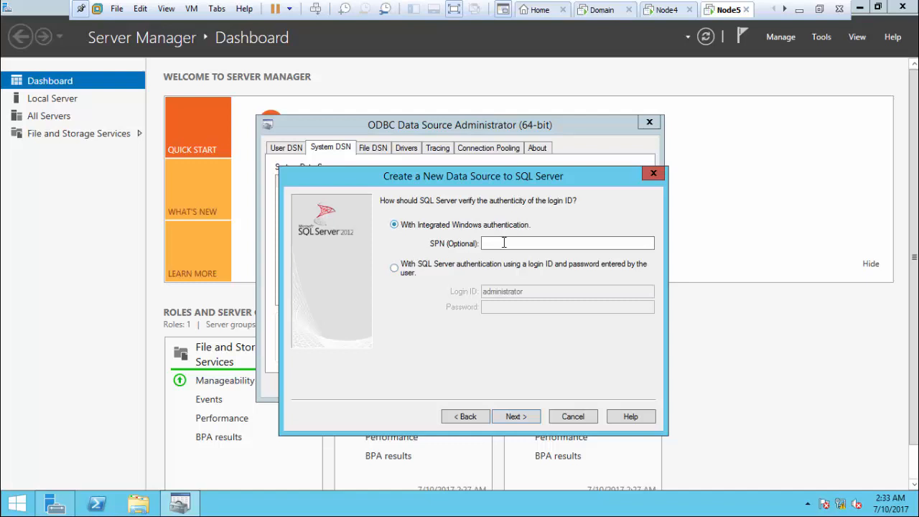
Step: Use SQL Server authentication with login ID vcenteradmin and its password, then continue
{"action": "left_click", "coordinate": [407, 268]}
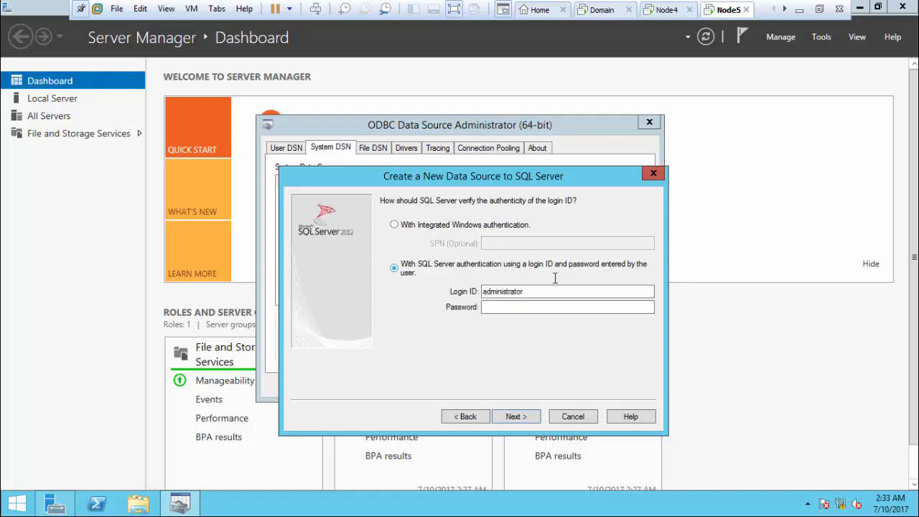
{"action": "double_click", "coordinate": [533, 291]}
{"action": "left_click", "coordinate": [532, 291]}
{"action": "key", "text": "BackSpace"}
{"action": "key", "text": "BackSpace"}
{"action": "key", "text": "BackSpace"}
{"action": "key", "text": "BackSpace"}
{"action": "key", "text": "BackSpace"}
{"action": "key", "text": "BackSpace"}
{"action": "key", "text": "BackSpace"}
{"action": "key", "text": "BackSpace"}
{"action": "key", "text": "BackSpace"}
{"action": "key", "text": "BackSpace"}
{"action": "key", "text": "BackSpace"}
{"action": "key", "text": "BackSpace"}
{"action": "key", "text": "BackSpace"}
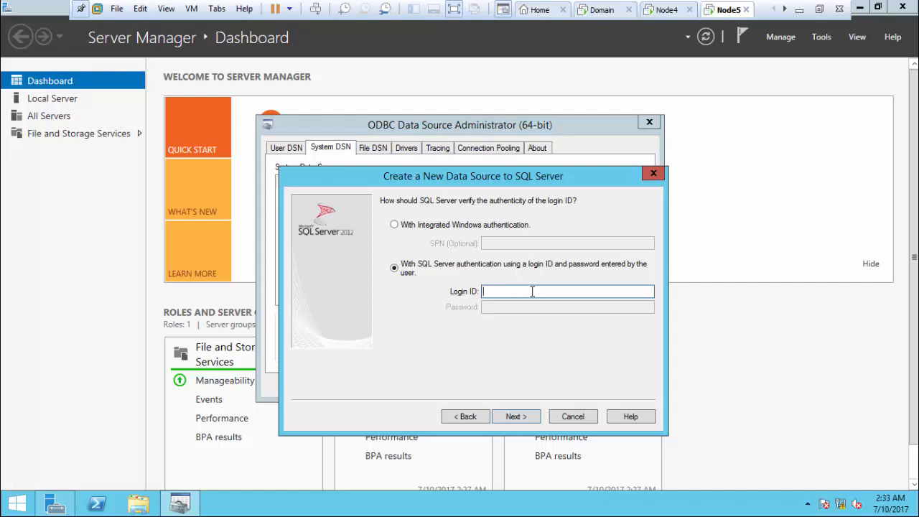
{"action": "type", "text": "vcenter"}
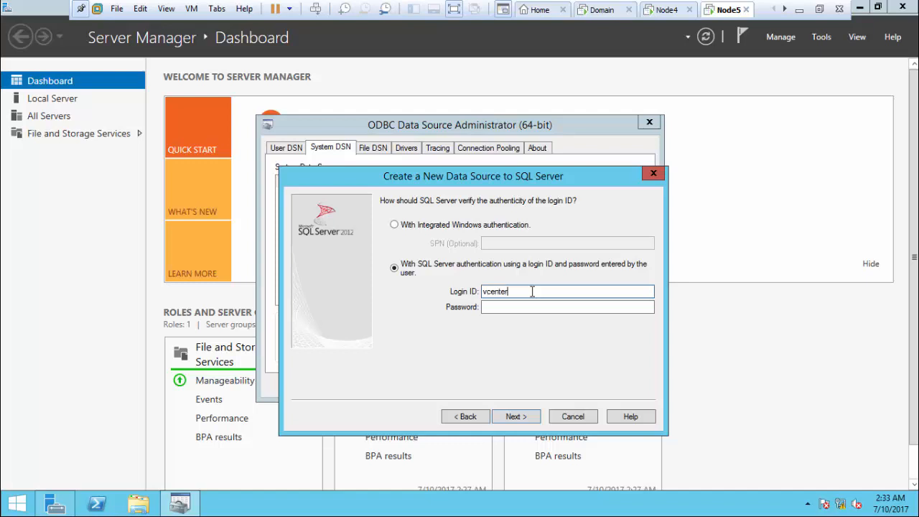
{"action": "type", "text": "admin"}
{"action": "key", "text": "Tab"}
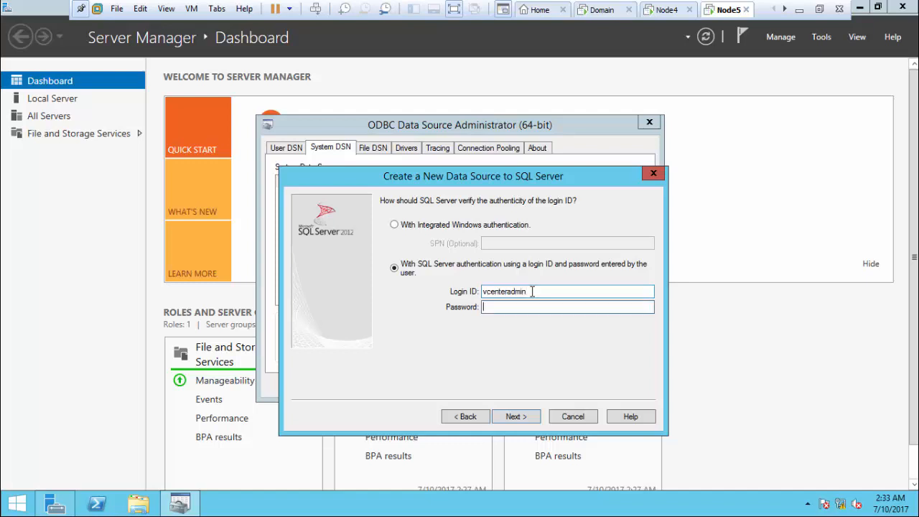
{"action": "type", "text": "***"}
{"action": "left_click", "coordinate": [521, 418]}
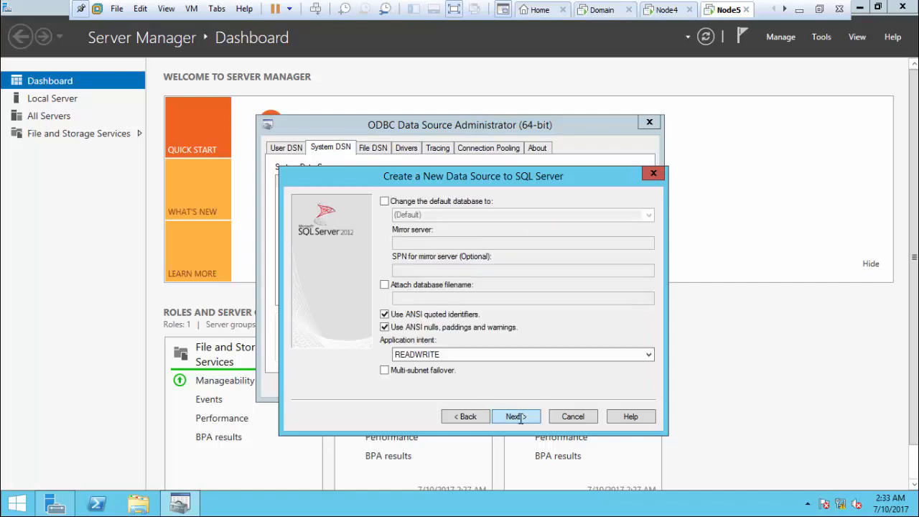
Step: Set vcenterdb as the default database, finish the DSN, and test the connection successfully
{"action": "left_click", "coordinate": [430, 200]}
{"action": "left_click", "coordinate": [650, 217]}
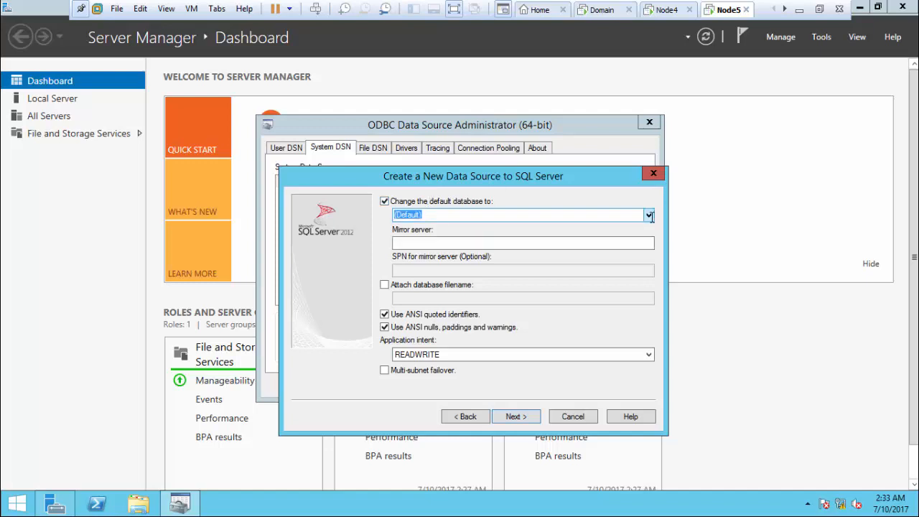
{"action": "left_click", "coordinate": [564, 263]}
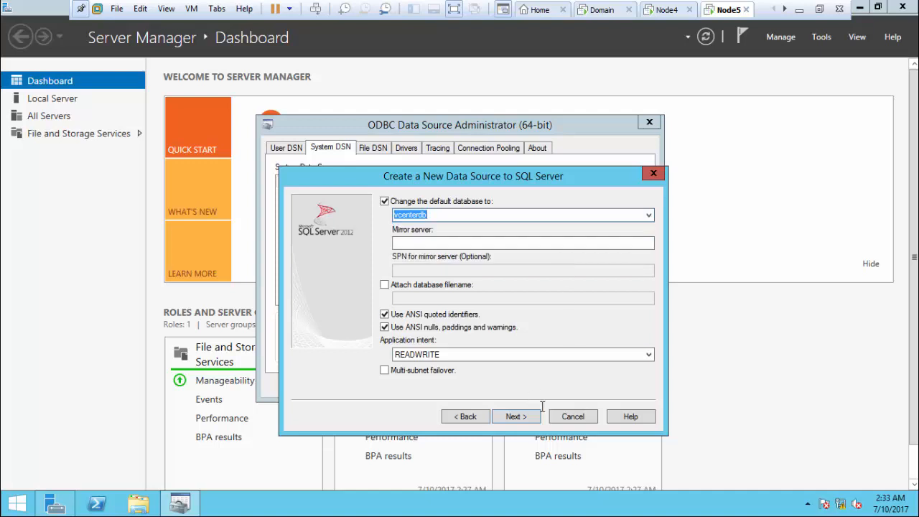
{"action": "left_click", "coordinate": [515, 416]}
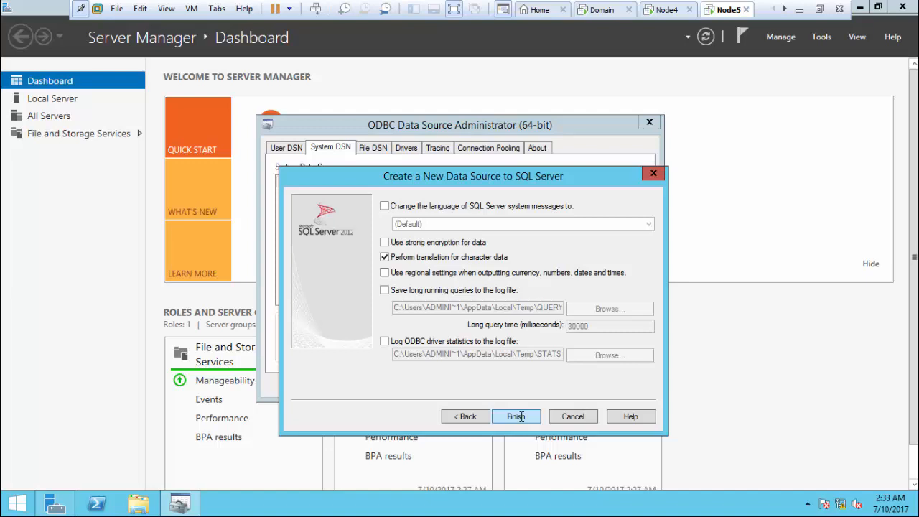
{"action": "left_click", "coordinate": [517, 417]}
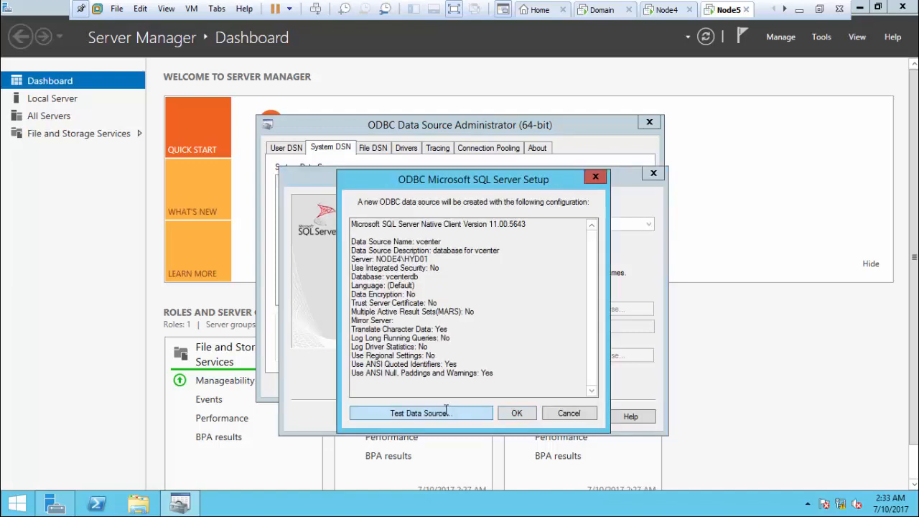
{"action": "left_click", "coordinate": [448, 411]}
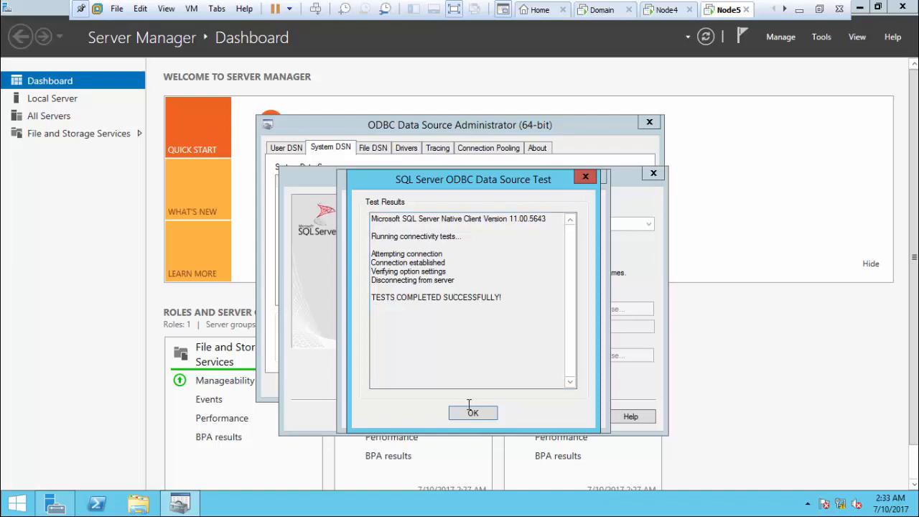
{"action": "left_click", "coordinate": [472, 411]}
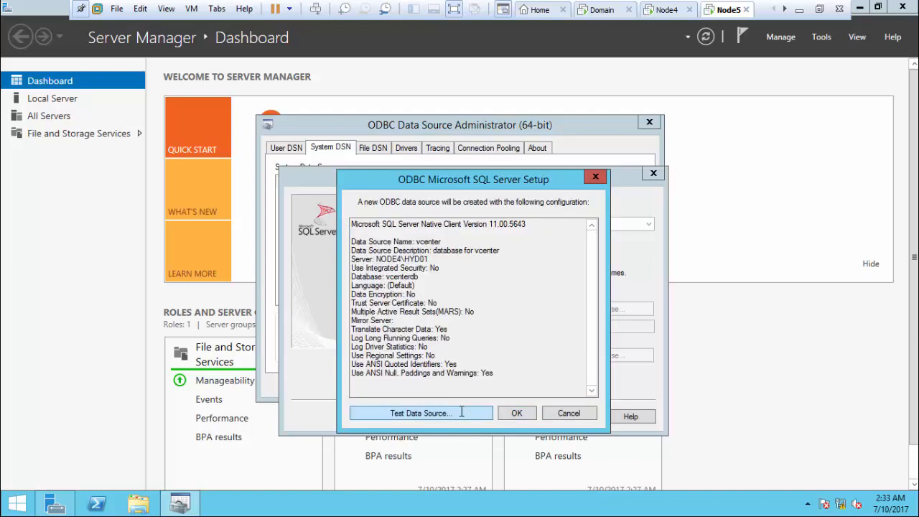
Step: Save the vcenter data source, close the ODBC administrator, and minimize Server Manager
{"action": "left_click", "coordinate": [514, 413]}
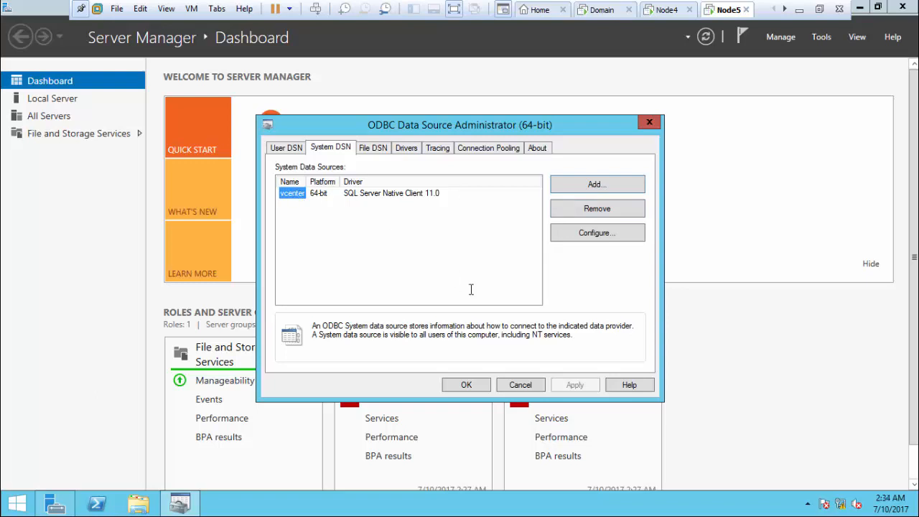
{"action": "left_click", "coordinate": [465, 384]}
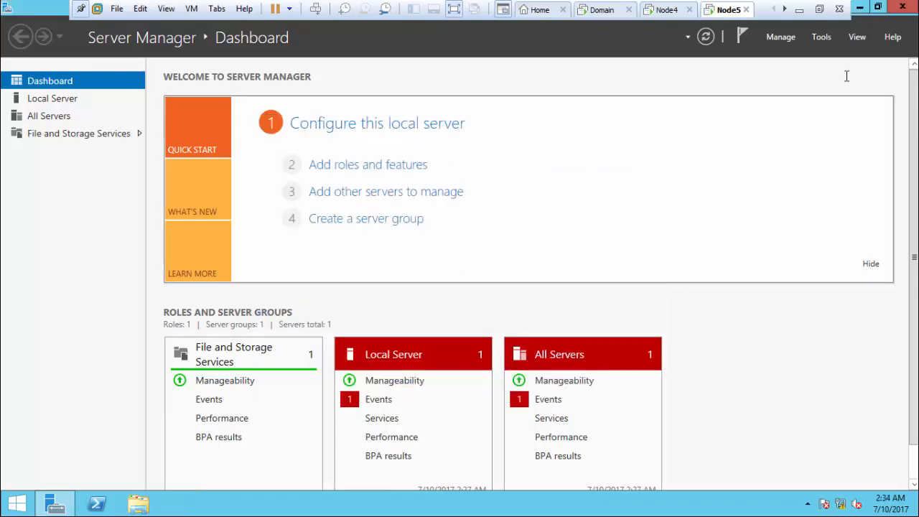
{"action": "left_click", "coordinate": [860, 7]}
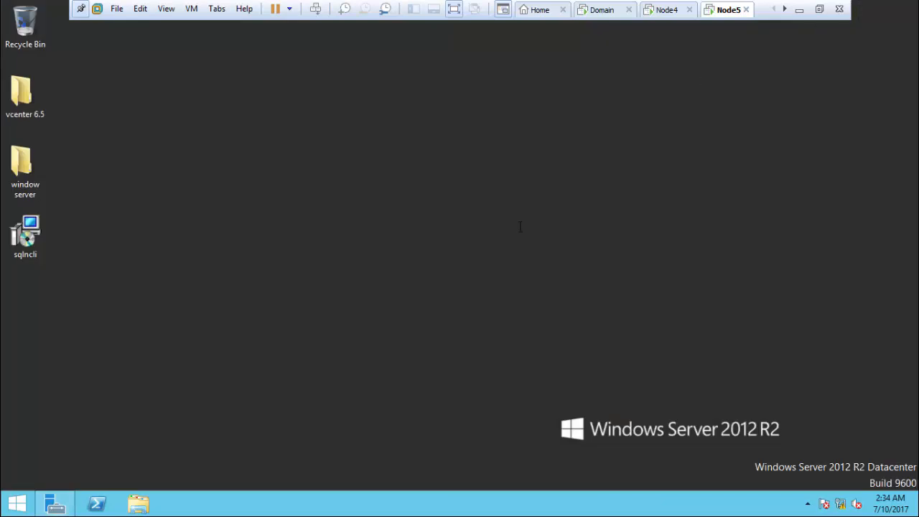
Step: Mount the vCenter 6.5 ISO from the vcenter 6.5 folder on the desktop
{"action": "right_click", "coordinate": [218, 270]}
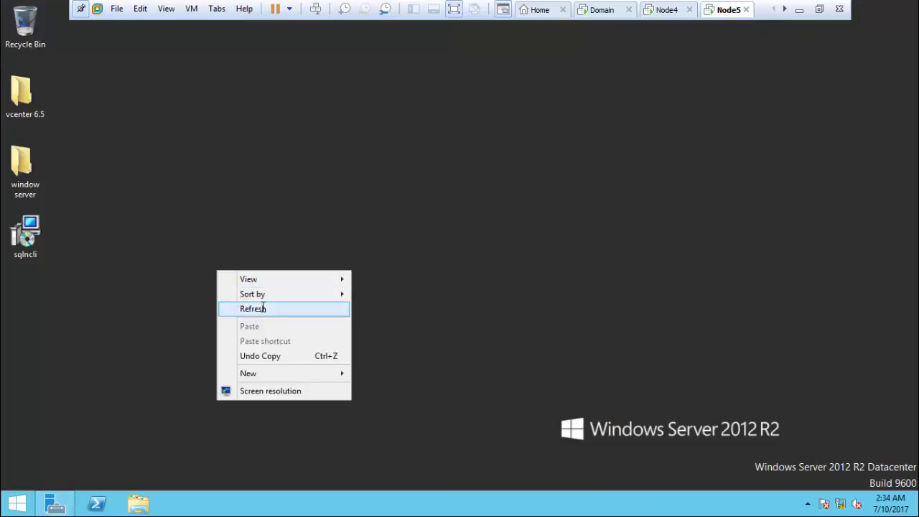
{"action": "left_click", "coordinate": [237, 308]}
{"action": "double_click", "coordinate": [30, 99]}
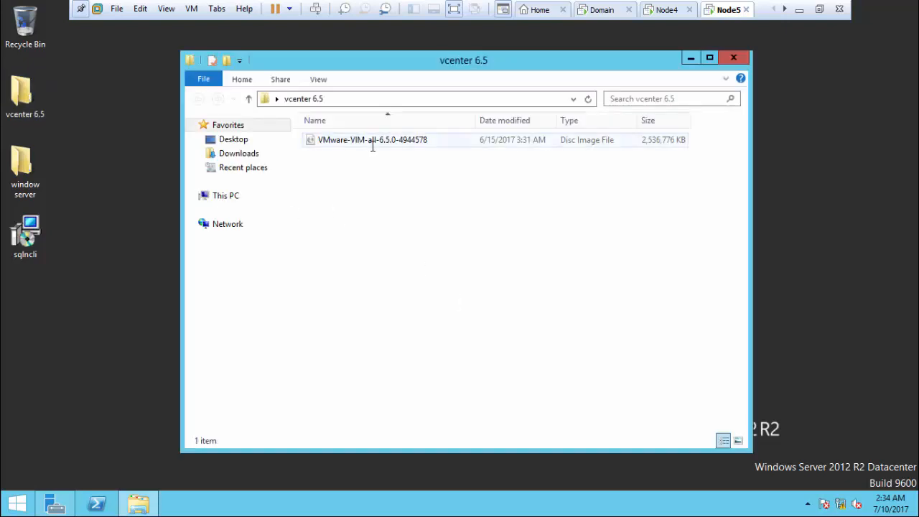
{"action": "left_click", "coordinate": [374, 143]}
{"action": "right_click", "coordinate": [379, 142]}
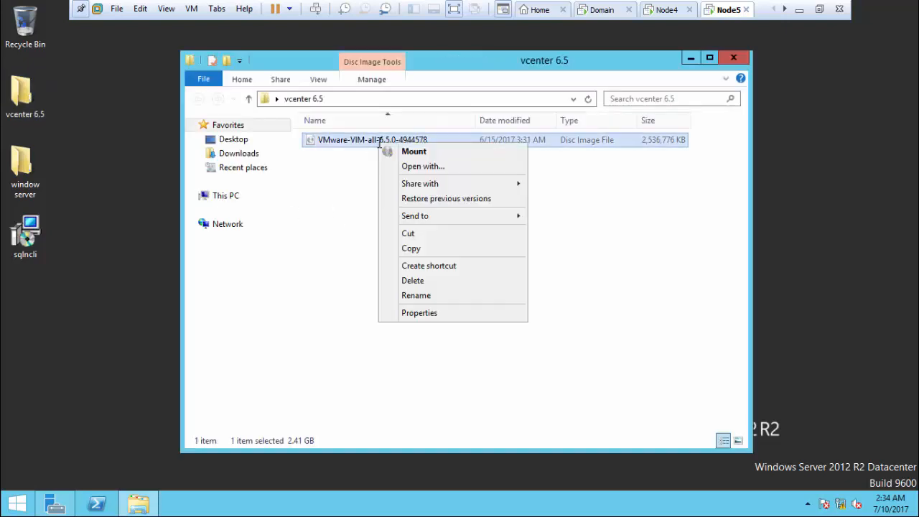
{"action": "left_click", "coordinate": [403, 149]}
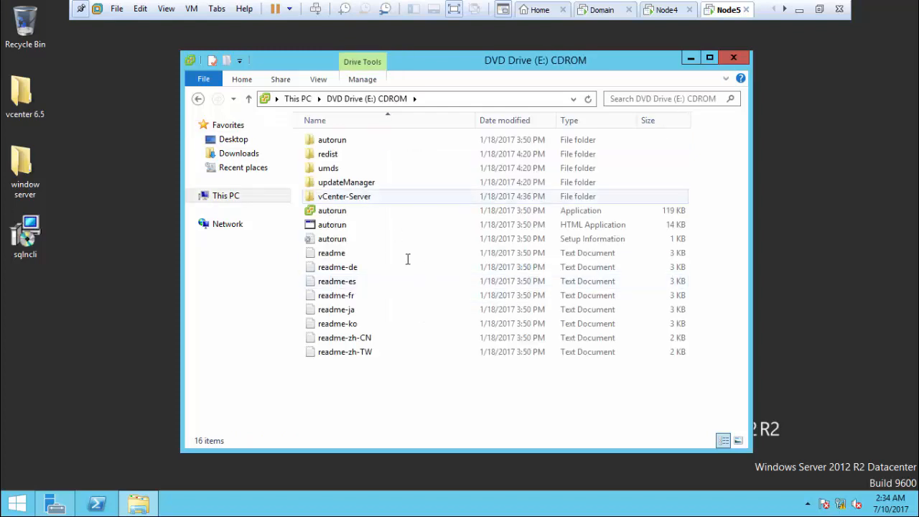
Step: Run the ISO's autorun as administrator and minimize the DVD drive window
{"action": "left_click", "coordinate": [364, 210]}
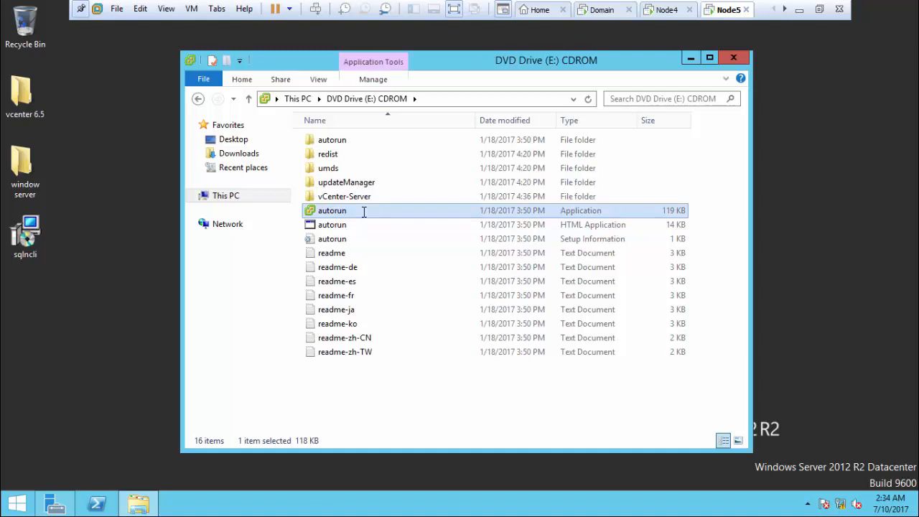
{"action": "right_click", "coordinate": [364, 210]}
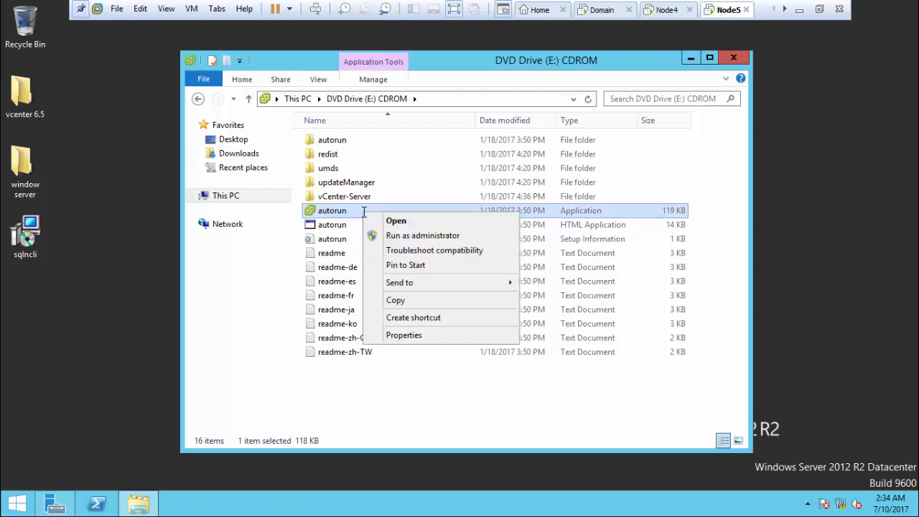
{"action": "left_click", "coordinate": [396, 236]}
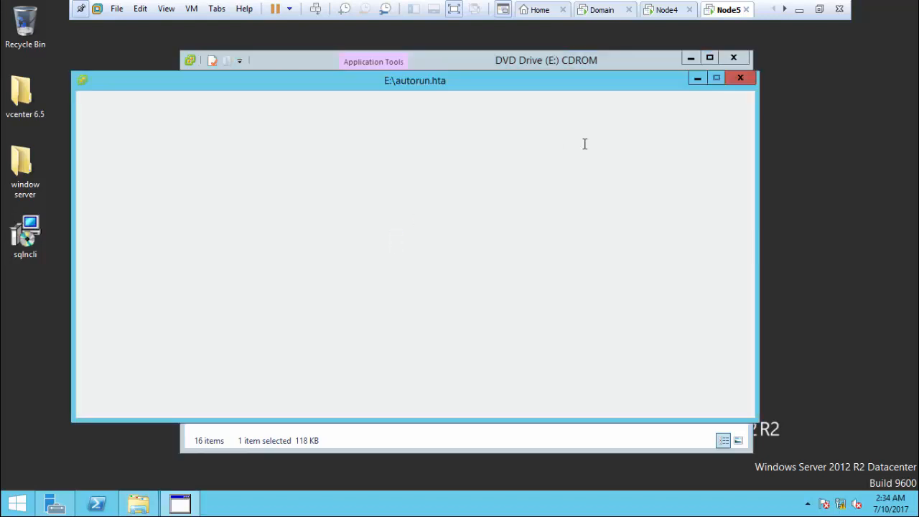
{"action": "left_click", "coordinate": [691, 58]}
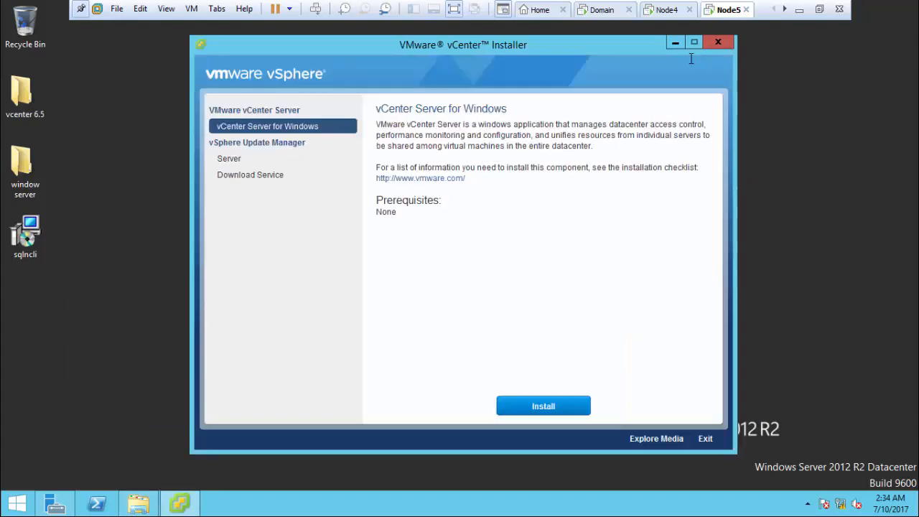
Step: Attempt the vCenter Server for Windows install, cancel it after the pending-restart warning, and close the windows
{"action": "left_click", "coordinate": [535, 407]}
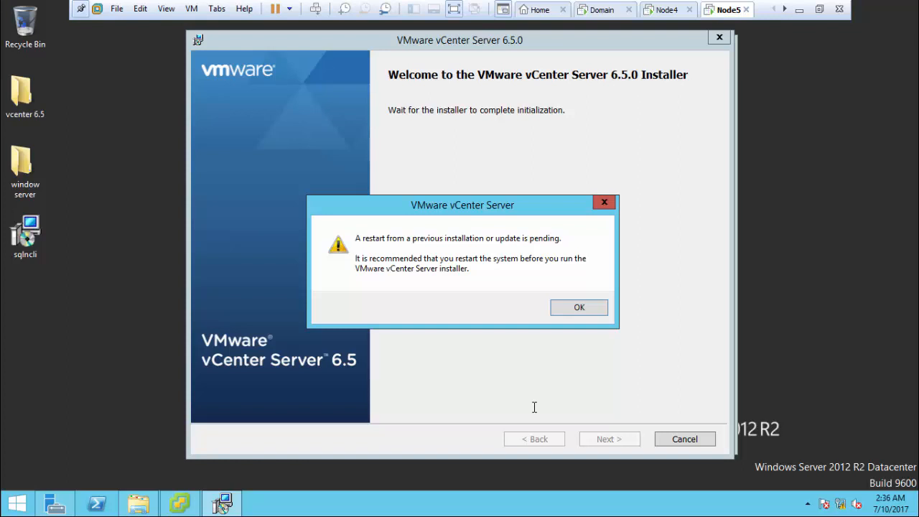
{"action": "left_click", "coordinate": [581, 307]}
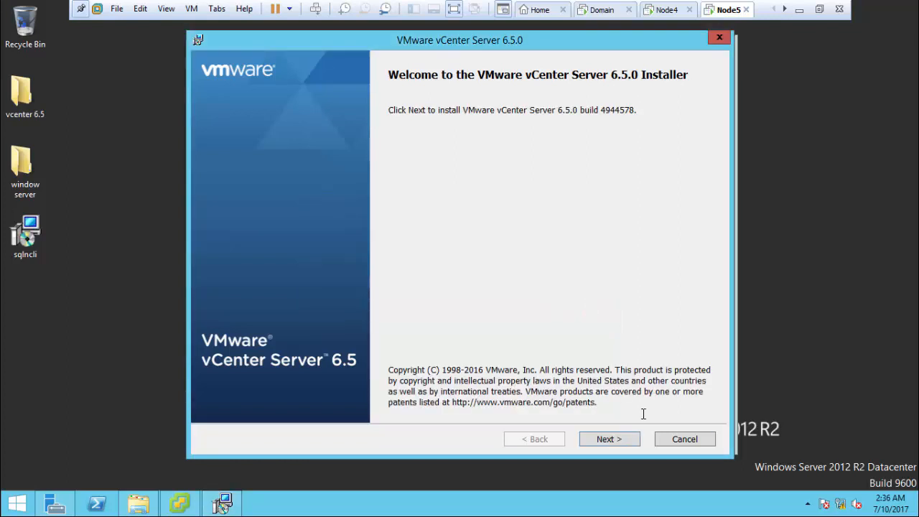
{"action": "left_click", "coordinate": [683, 438]}
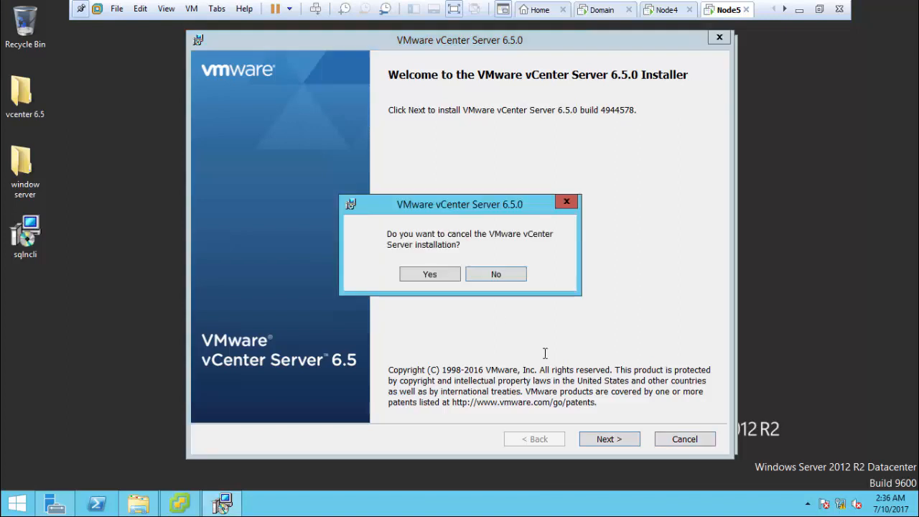
{"action": "left_click", "coordinate": [433, 275]}
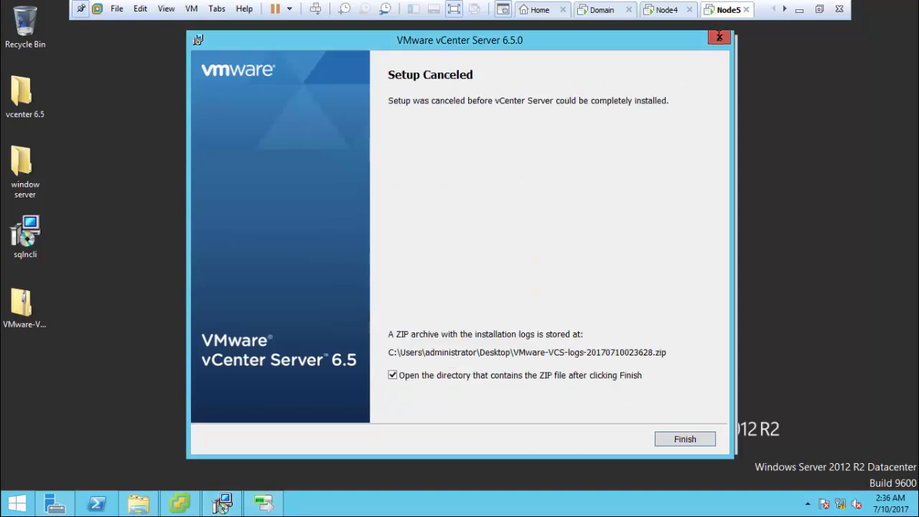
{"action": "left_click", "coordinate": [684, 440]}
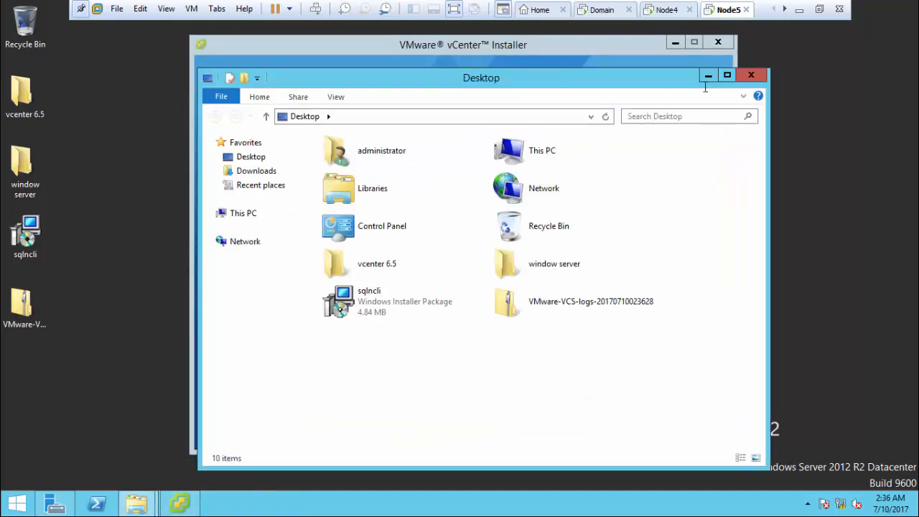
{"action": "left_click", "coordinate": [751, 75]}
{"action": "left_click", "coordinate": [717, 42]}
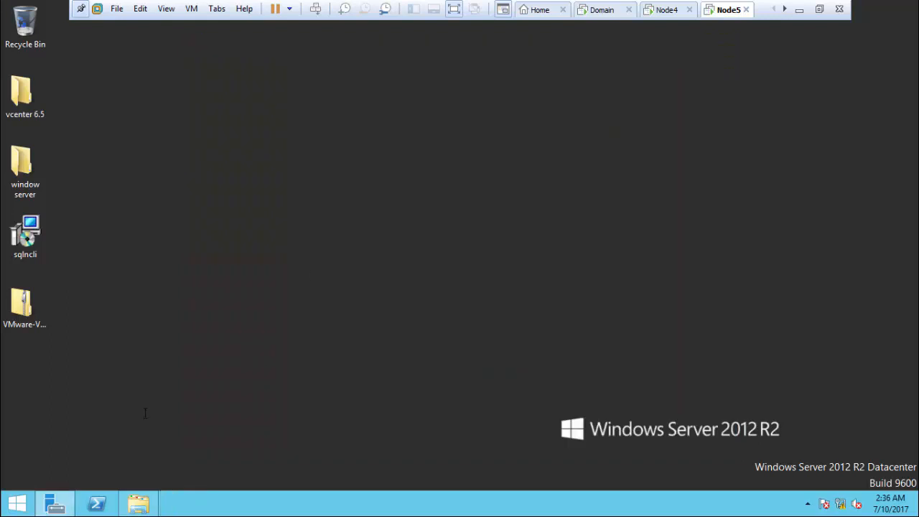
Step: Permanently delete the installation-logs zip from the desktop and refresh the desktop
{"action": "left_click", "coordinate": [13, 320]}
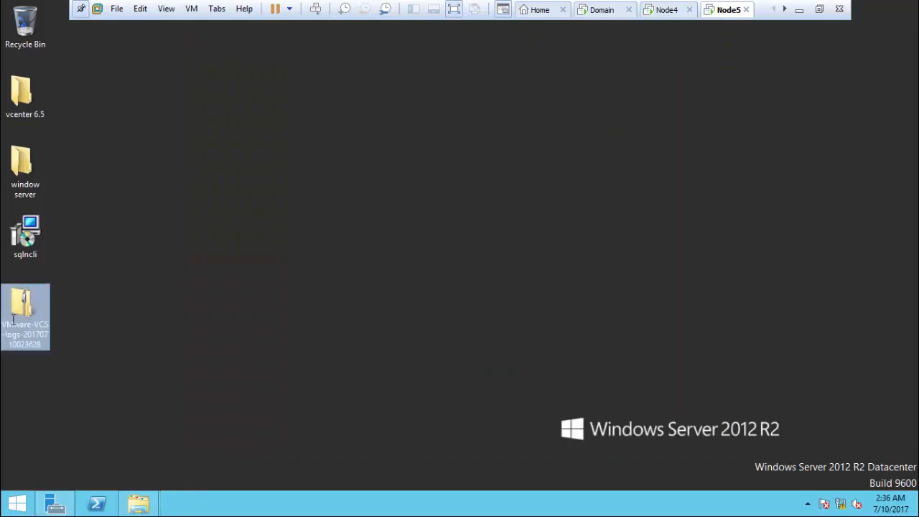
{"action": "key", "text": "shift+Delete"}
{"action": "key", "text": "Return"}
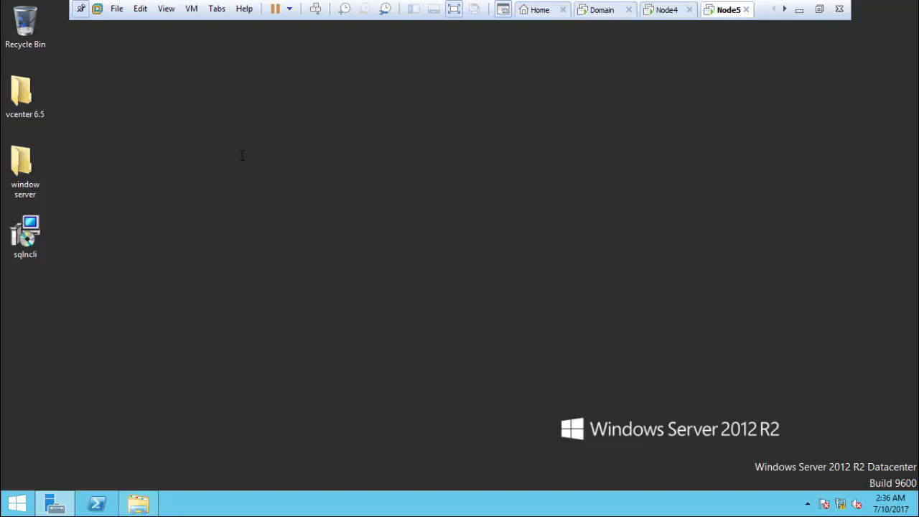
{"action": "right_click", "coordinate": [242, 156]}
{"action": "left_click", "coordinate": [264, 194]}
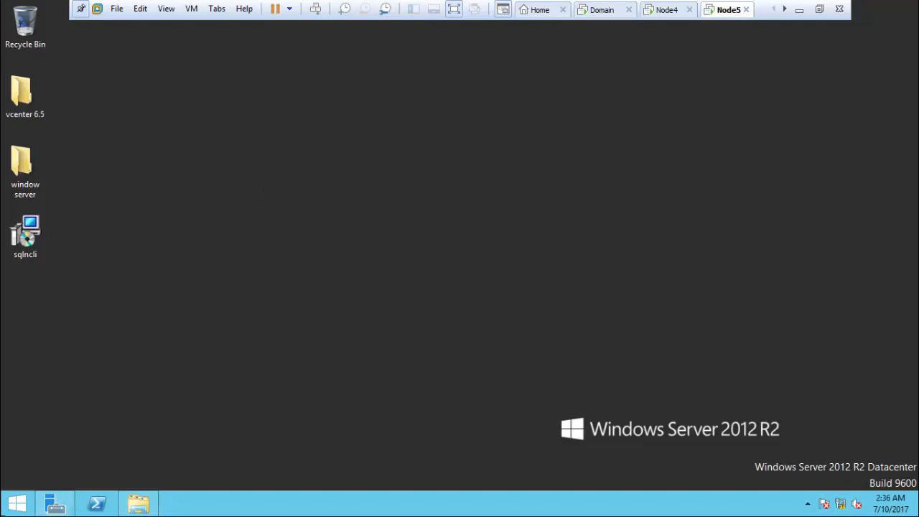
Step: Restart the server and sign back in with the administrator password
{"action": "right_click", "coordinate": [18, 503]}
{"action": "mouse_move", "coordinate": [49, 494]}
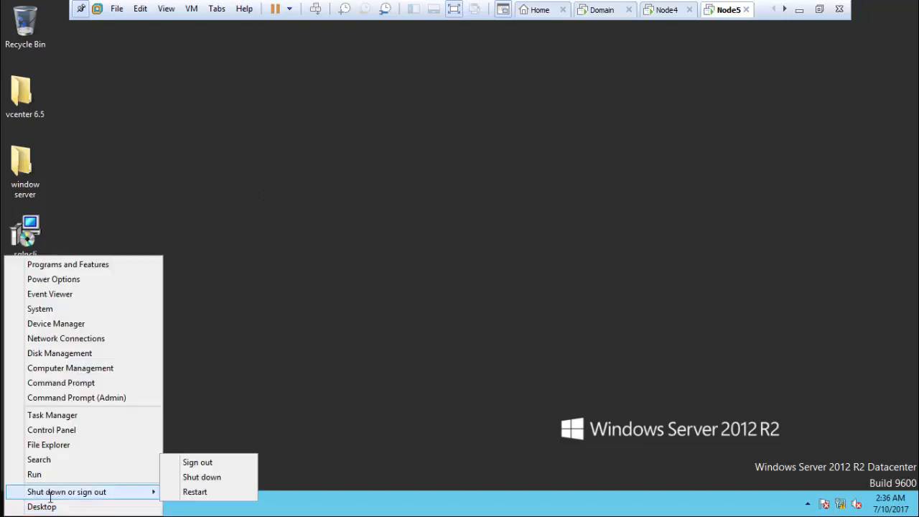
{"action": "left_click", "coordinate": [200, 493]}
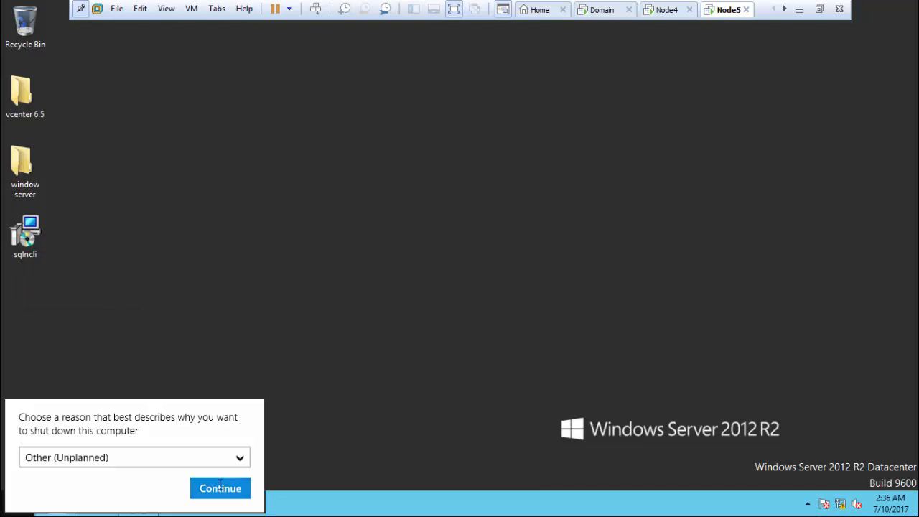
{"action": "left_click", "coordinate": [220, 488]}
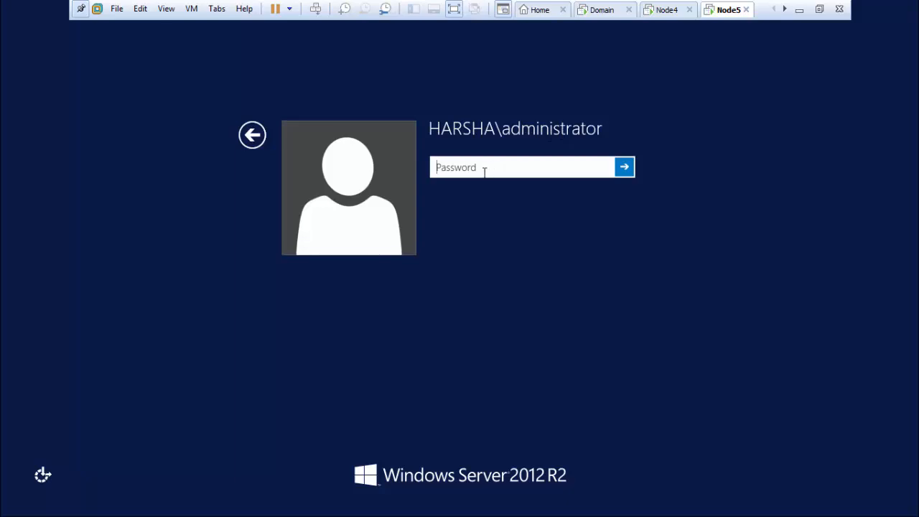
{"action": "type", "text": "•••"}
{"action": "key", "text": "Return"}
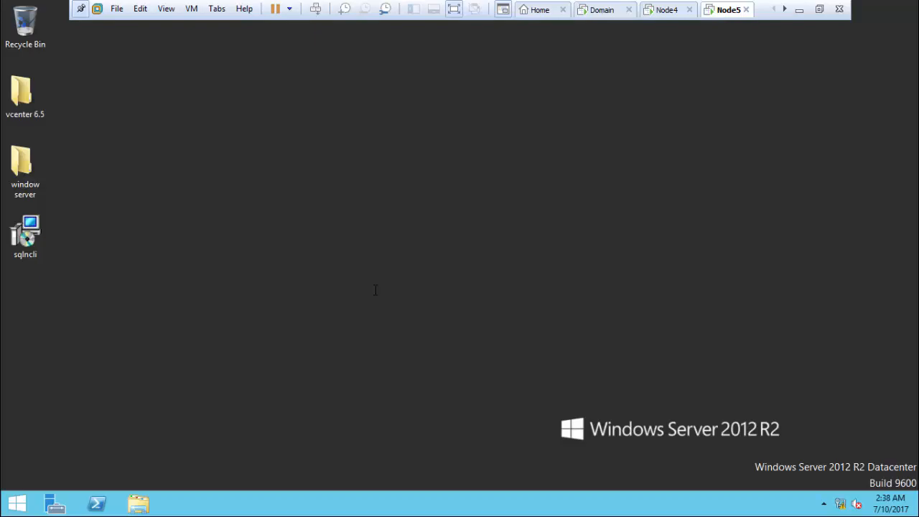
Step: Mount the VMware-VIM-all ISO from the vcenter 6.5 folder as a virtual drive
{"action": "key", "text": "super+e"}
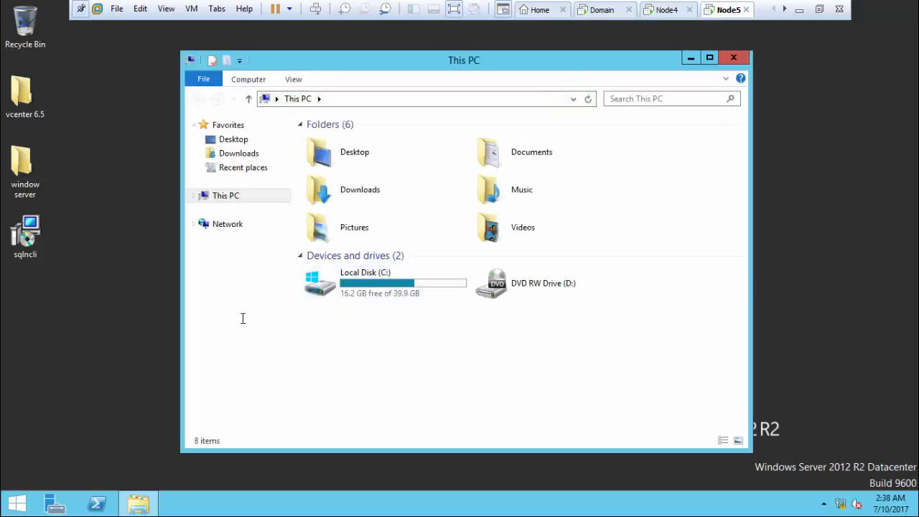
{"action": "left_click", "coordinate": [25, 97]}
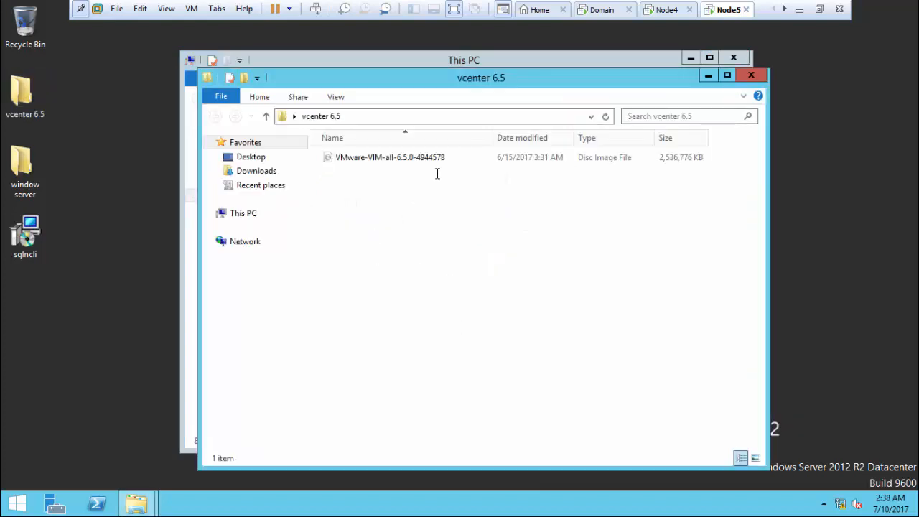
{"action": "left_click", "coordinate": [442, 157]}
{"action": "right_click", "coordinate": [453, 159]}
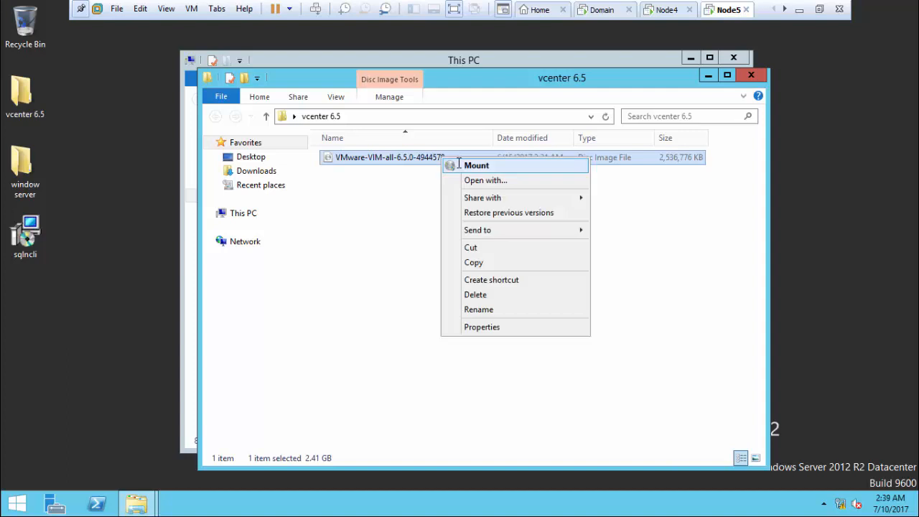
{"action": "left_click", "coordinate": [458, 162]}
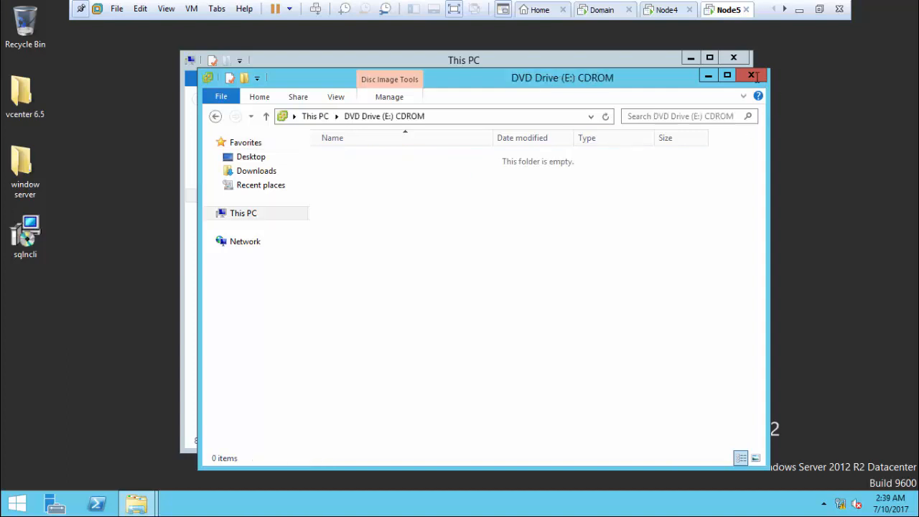
Step: Run the ISO's autorun application as administrator
{"action": "left_click", "coordinate": [734, 58]}
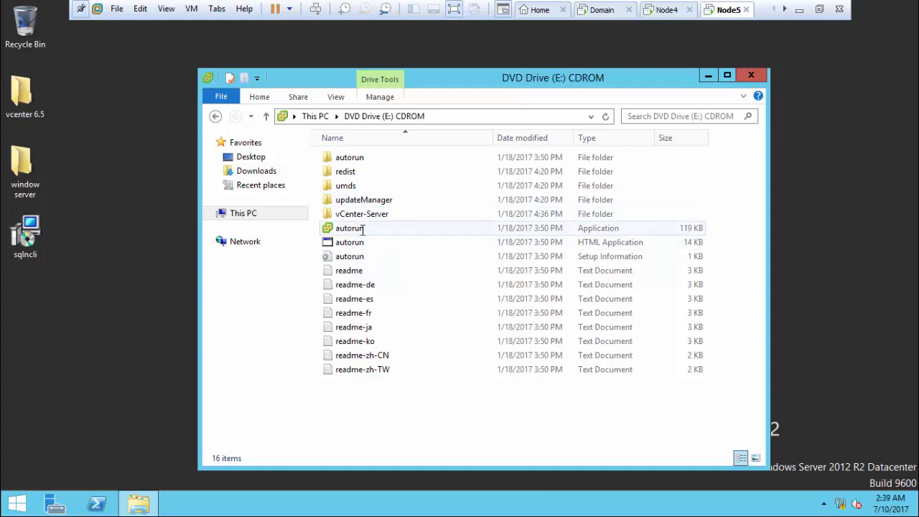
{"action": "left_click", "coordinate": [363, 229]}
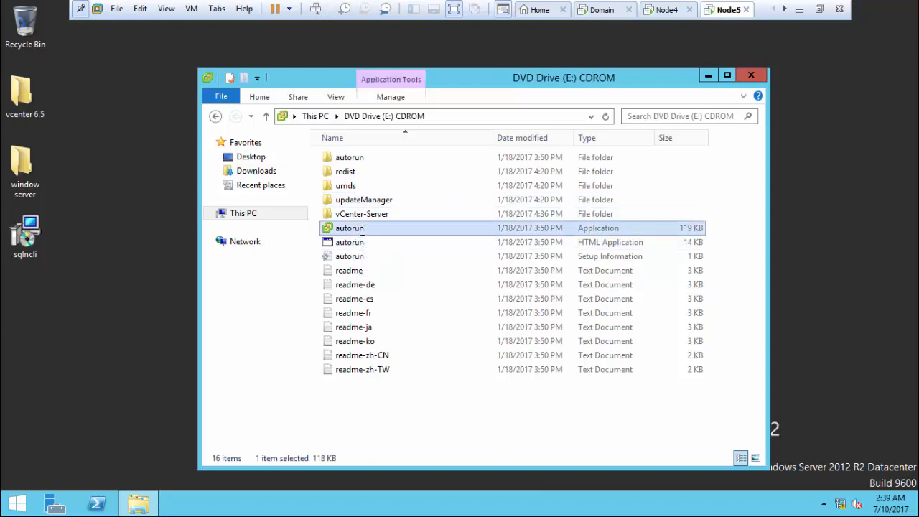
{"action": "right_click", "coordinate": [362, 228]}
{"action": "left_click", "coordinate": [406, 254]}
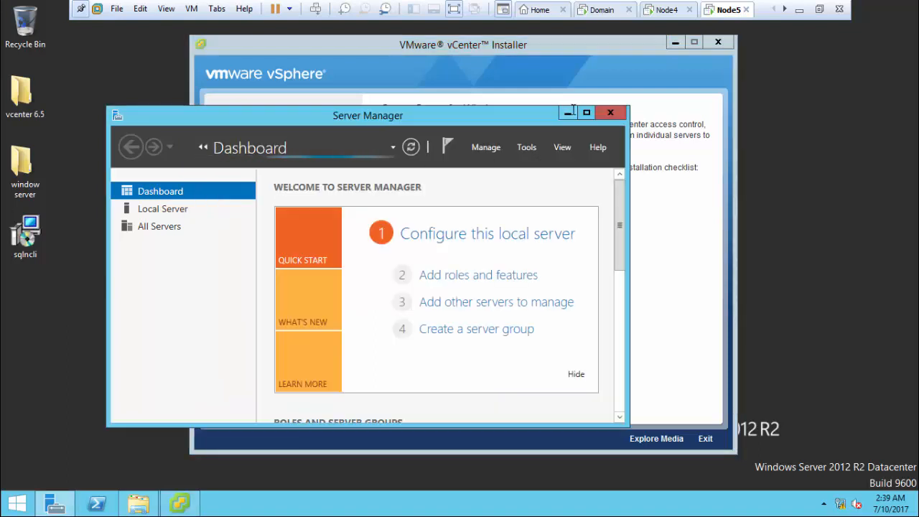
Step: Minimize Server Manager and start the vCenter Server for Windows installation
{"action": "left_click", "coordinate": [568, 113]}
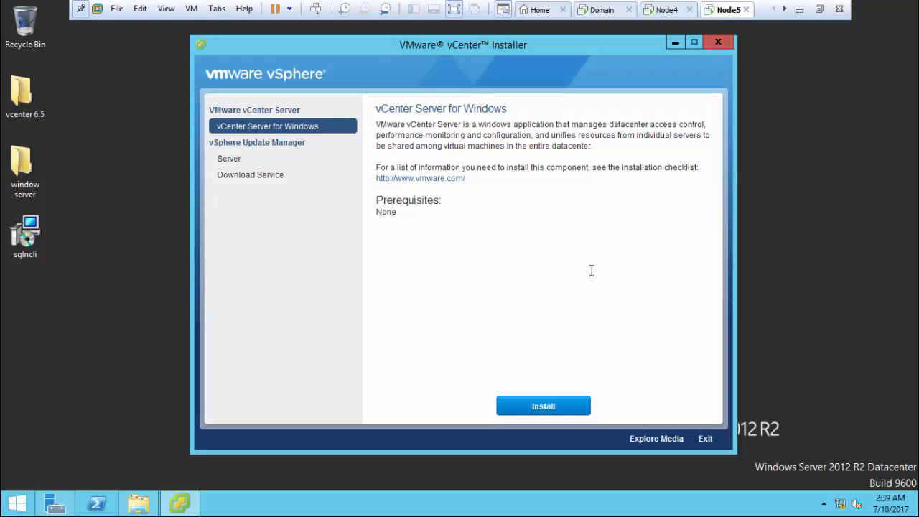
{"action": "left_click", "coordinate": [533, 406]}
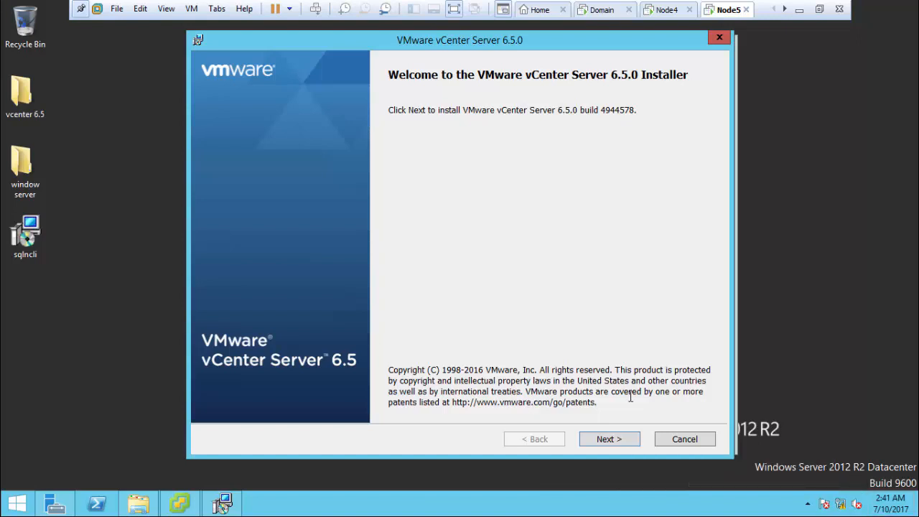
Step: Accept the license agreement, keeping embedded deployment and the default system network name
{"action": "left_click", "coordinate": [616, 435]}
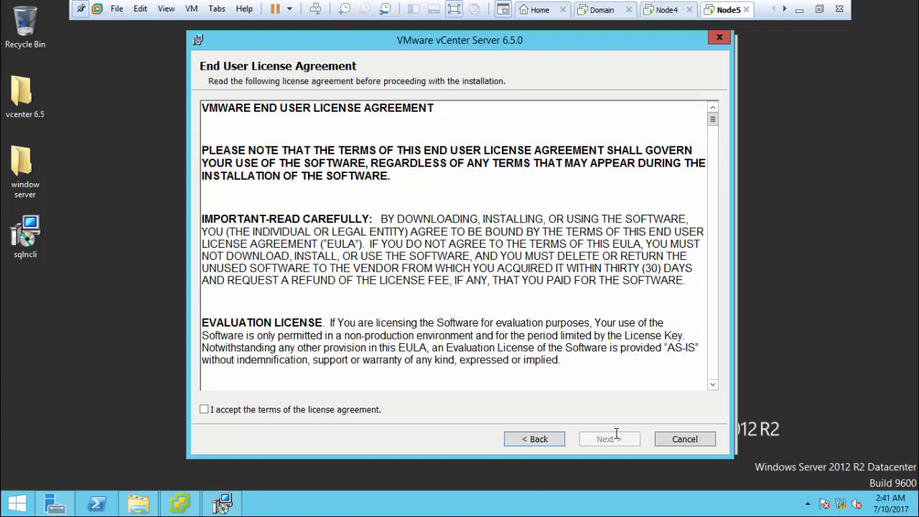
{"action": "left_click", "coordinate": [285, 409]}
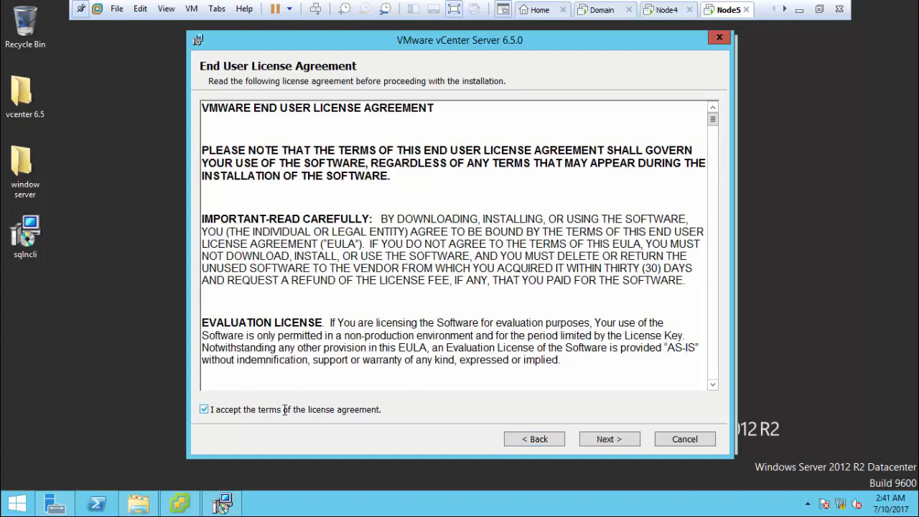
{"action": "left_click", "coordinate": [609, 437]}
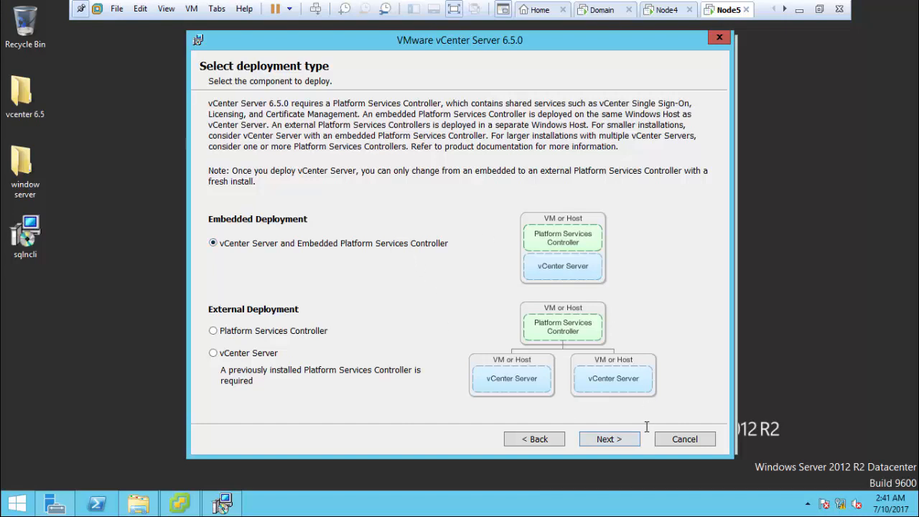
{"action": "left_click", "coordinate": [607, 440]}
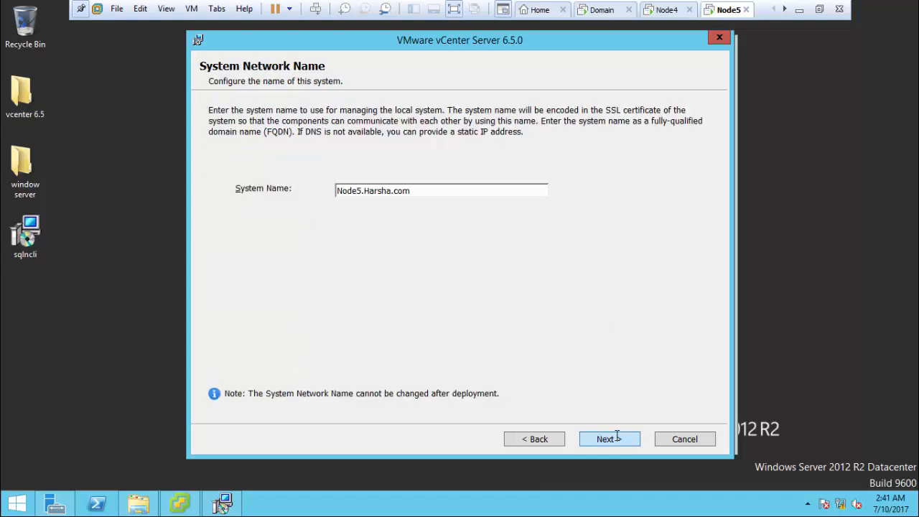
{"action": "left_click", "coordinate": [618, 436]}
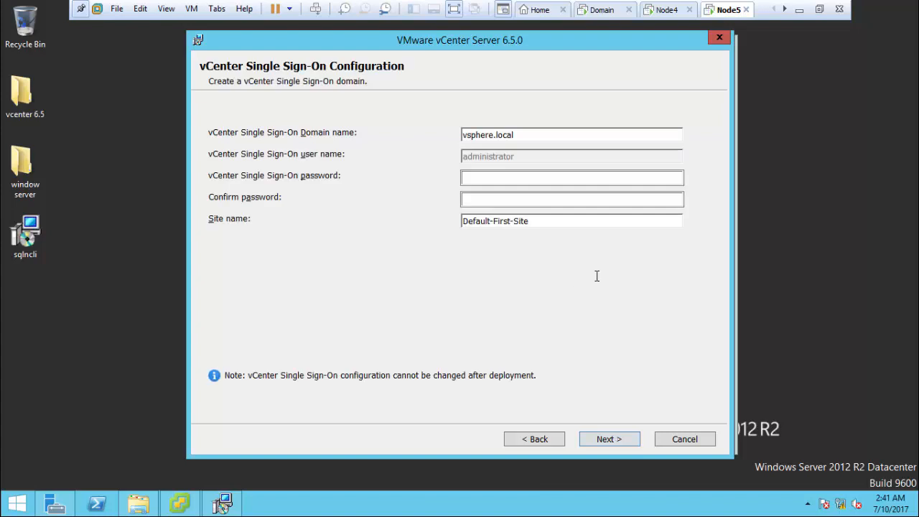
Step: Enter and confirm the Single Sign-On administrator password
{"action": "left_click", "coordinate": [529, 180]}
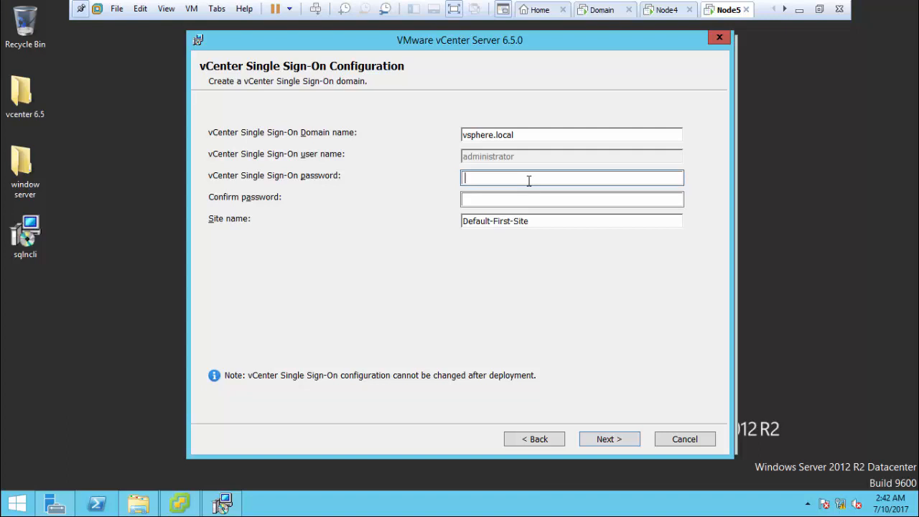
{"action": "type", "text": "VMware1!"}
{"action": "key", "text": "Tab"}
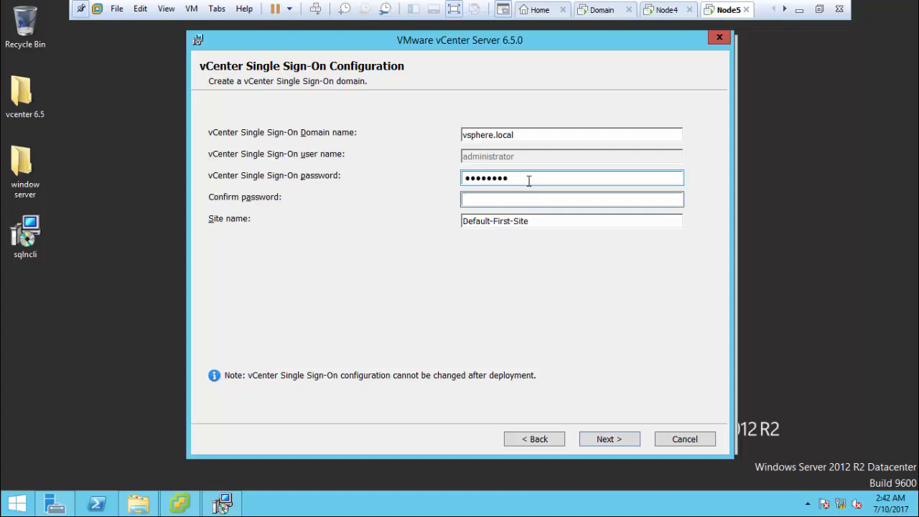
{"action": "type", "text": "VMware1!"}
Step: Replace the default site name with HYDERABAD and continue
{"action": "left_click", "coordinate": [513, 222]}
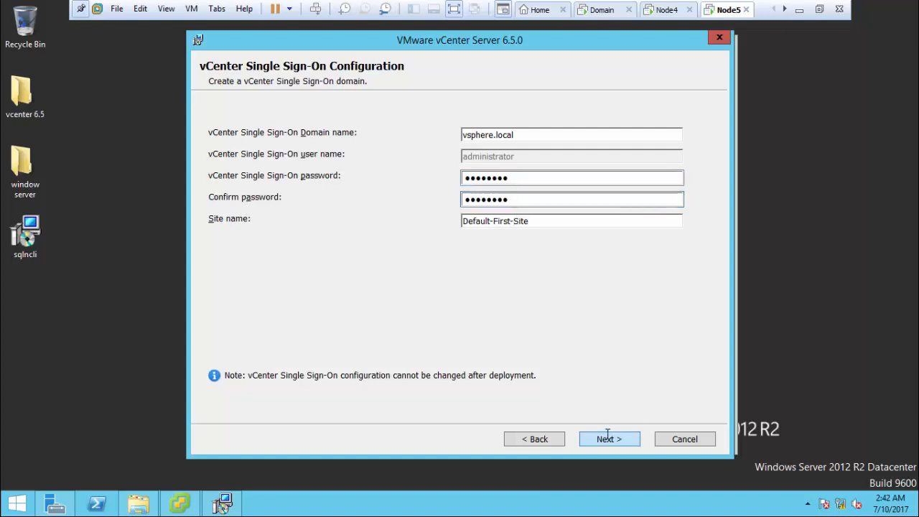
{"action": "left_click_drag", "start_coordinate": [550, 221], "coordinate": [334, 228]}
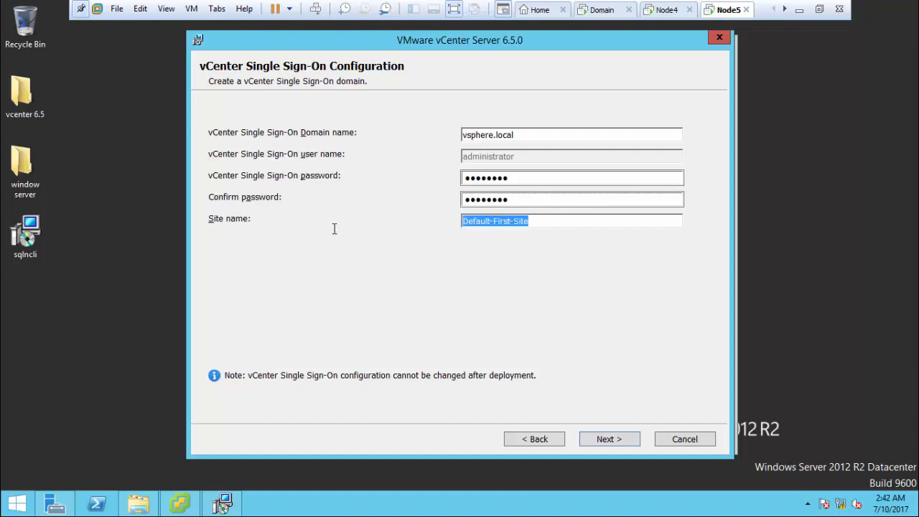
{"action": "type", "text": "HYde"}
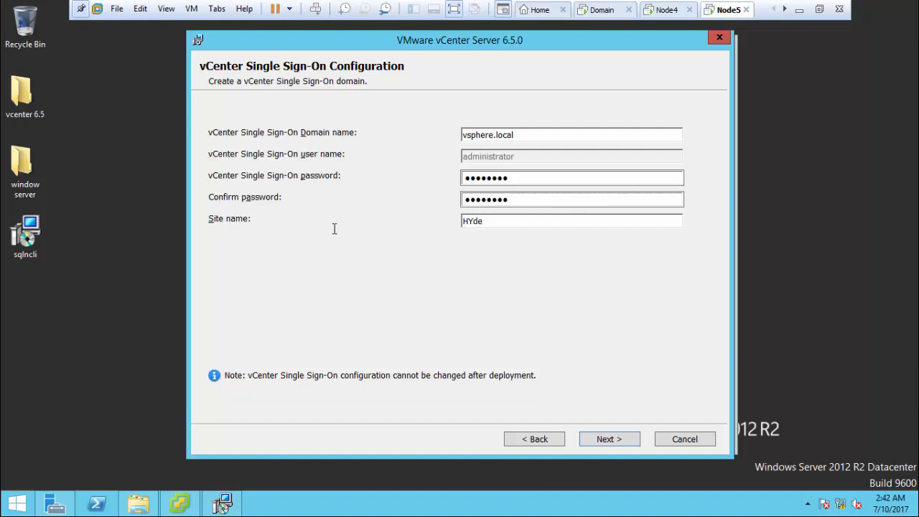
{"action": "key", "text": "BackSpace"}
{"action": "key", "text": "BackSpace"}
{"action": "key", "text": "BackSpace"}
{"action": "type", "text": "YDERABAD"}
{"action": "left_click", "coordinate": [616, 438]}
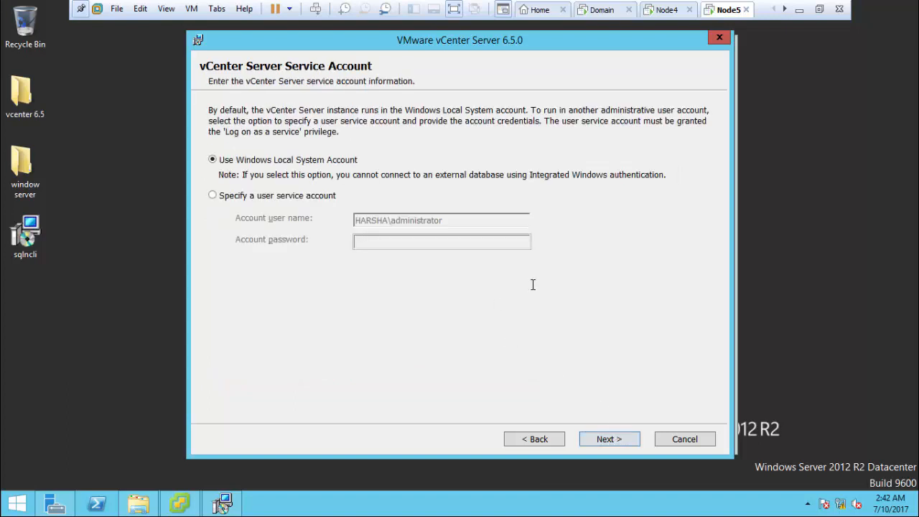
Step: Keep Local System account and use external DSN vcenter with user vcenteradmin and its password
{"action": "left_click", "coordinate": [610, 438]}
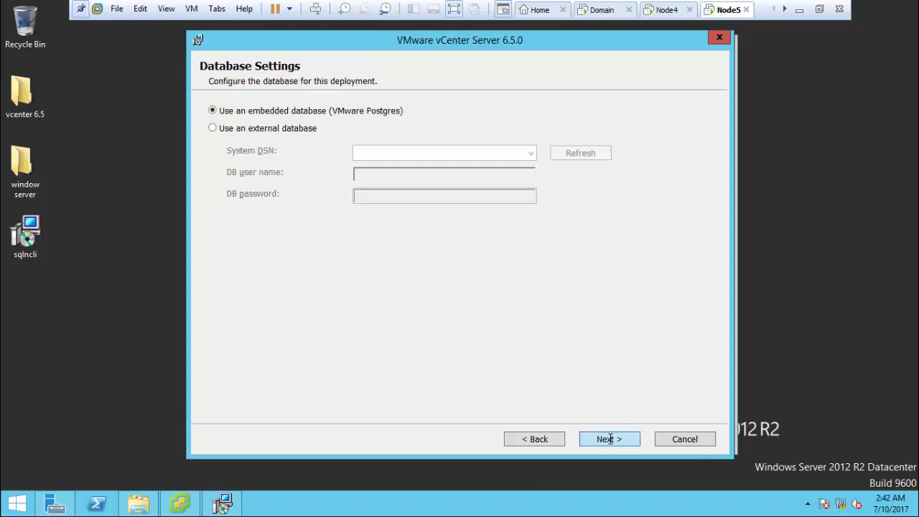
{"action": "left_click", "coordinate": [294, 123]}
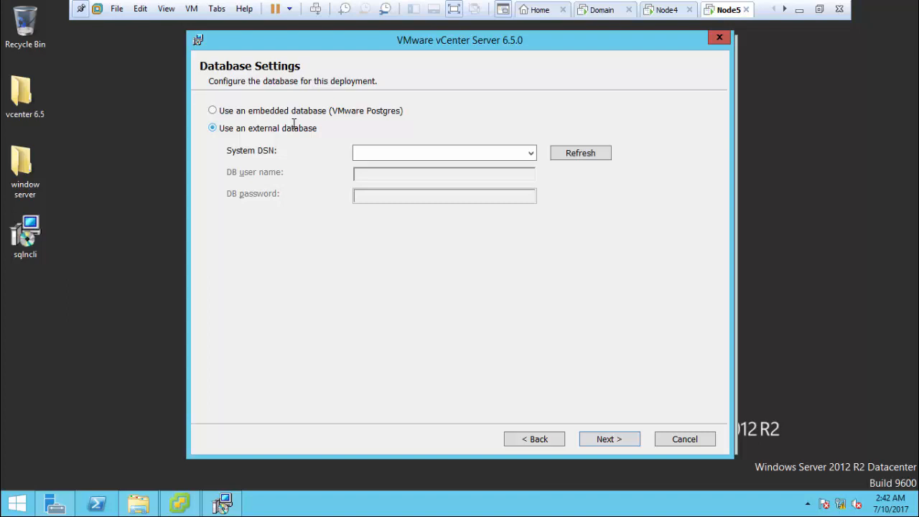
{"action": "left_click", "coordinate": [532, 153]}
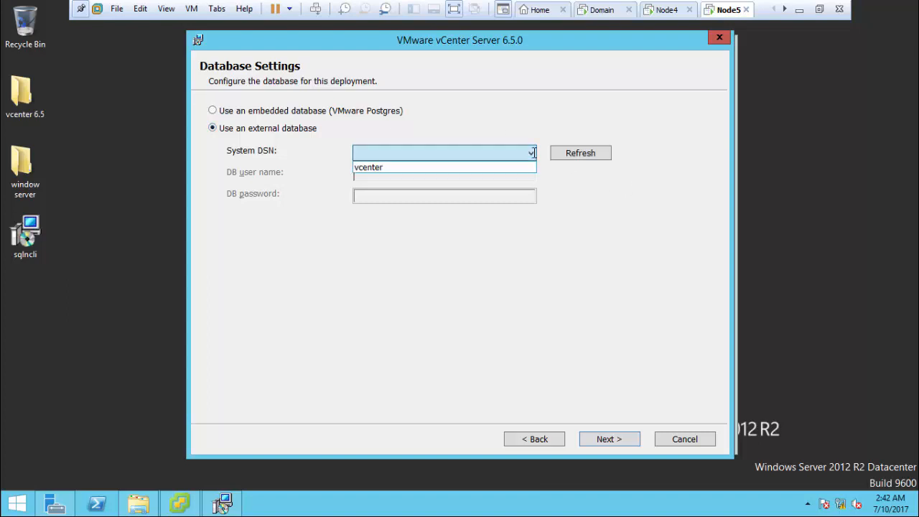
{"action": "left_click", "coordinate": [489, 166]}
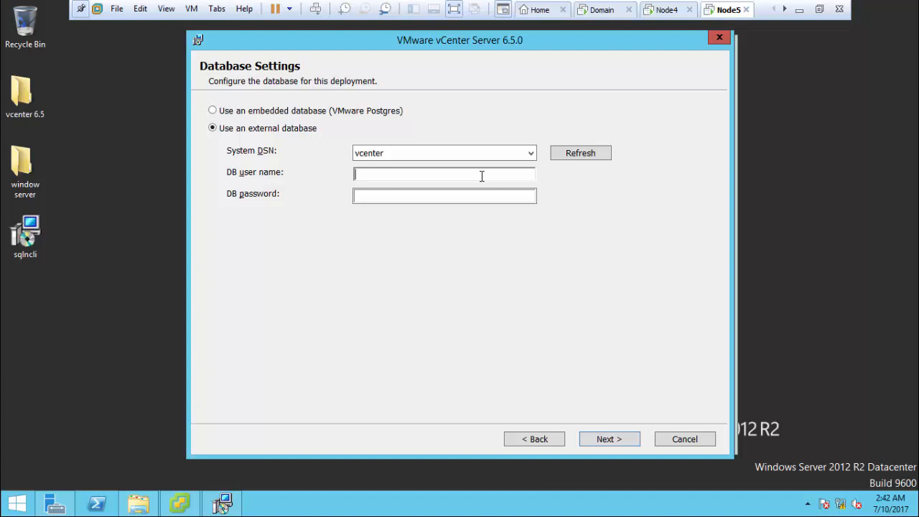
{"action": "type", "text": "vcenteradmin"}
{"action": "key", "text": "Tab"}
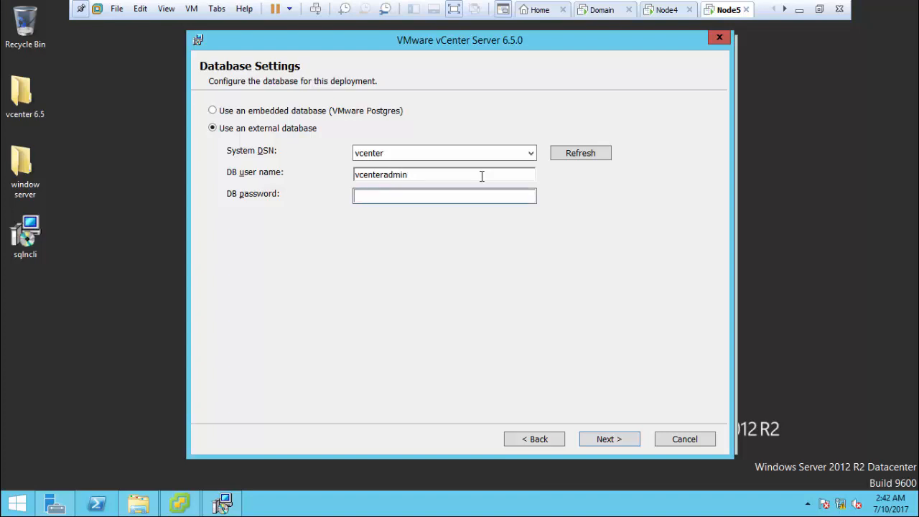
{"action": "type", "text": "•••"}
{"action": "left_click", "coordinate": [602, 444]}
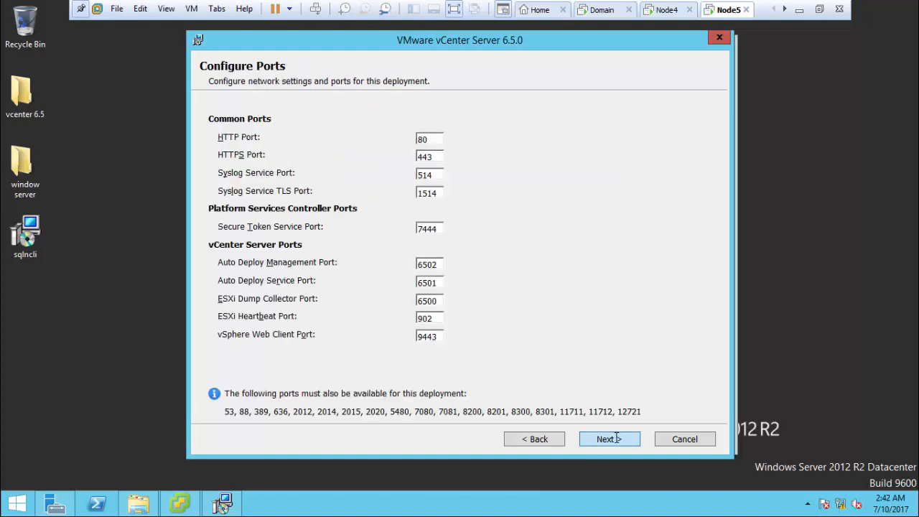
Step: Accept default ports and directories, dismissing the insufficient free space error
{"action": "left_click", "coordinate": [617, 438]}
{"action": "left_click", "coordinate": [616, 438]}
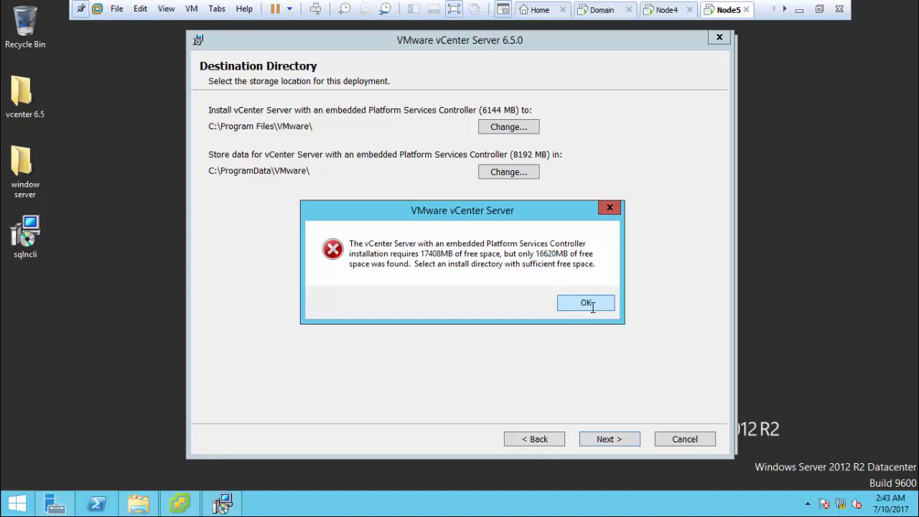
{"action": "left_click", "coordinate": [587, 303]}
Step: Free disk space by permanently deleting the window server folder and sqlncli installer from the desktop
{"action": "left_click", "coordinate": [35, 178]}
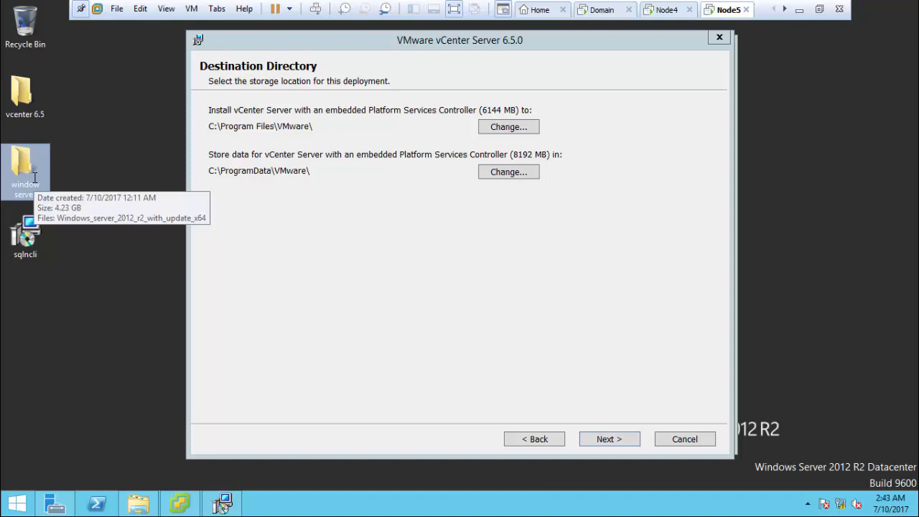
{"action": "key", "text": "shift+Delete"}
{"action": "key", "text": "Return"}
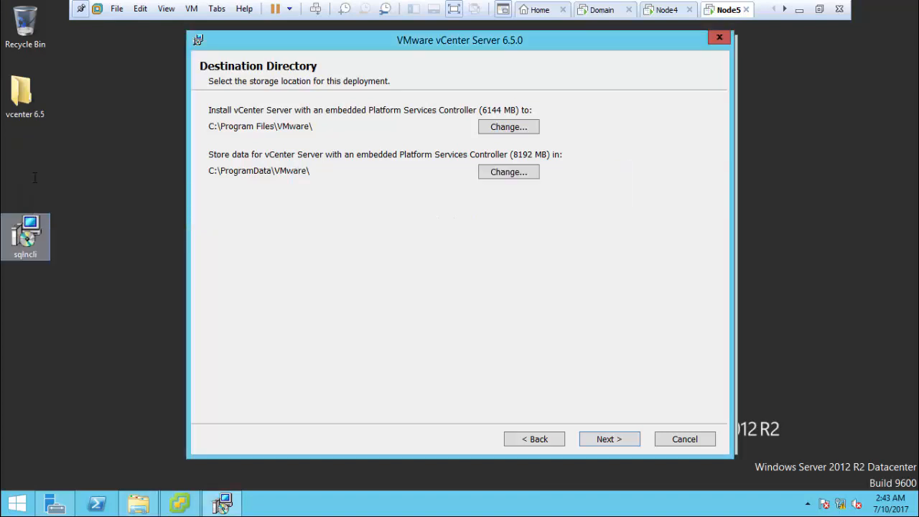
{"action": "left_click", "coordinate": [26, 237]}
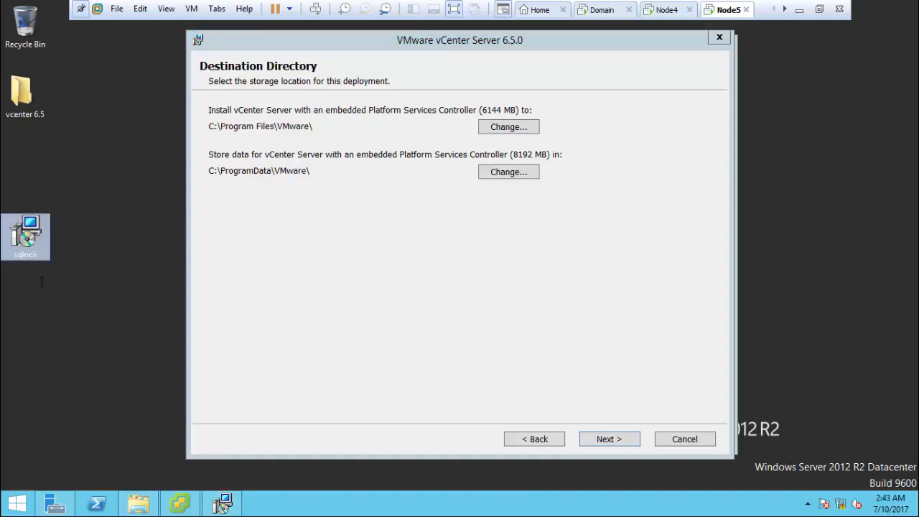
{"action": "key", "text": "shift+Delete"}
{"action": "key", "text": "Return"}
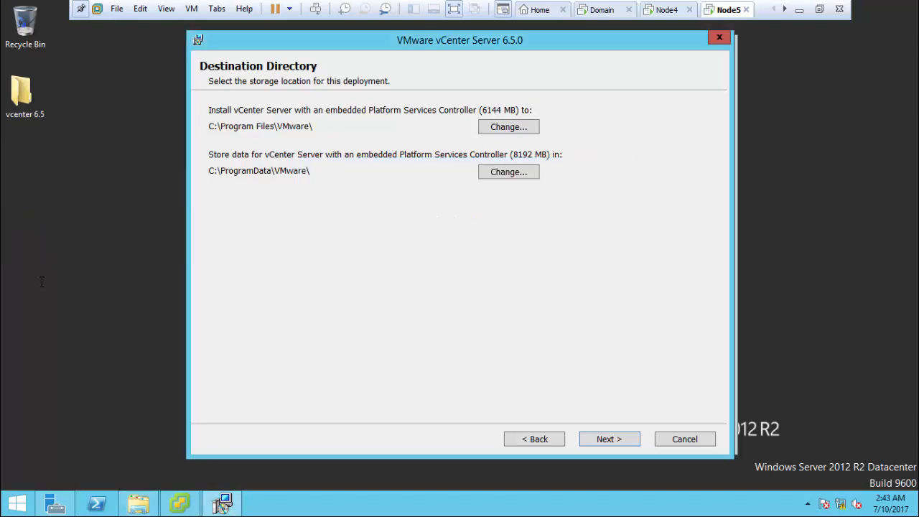
Step: Refresh This PC to check the freed disk space
{"action": "left_click", "coordinate": [223, 504]}
{"action": "key", "text": "super+e"}
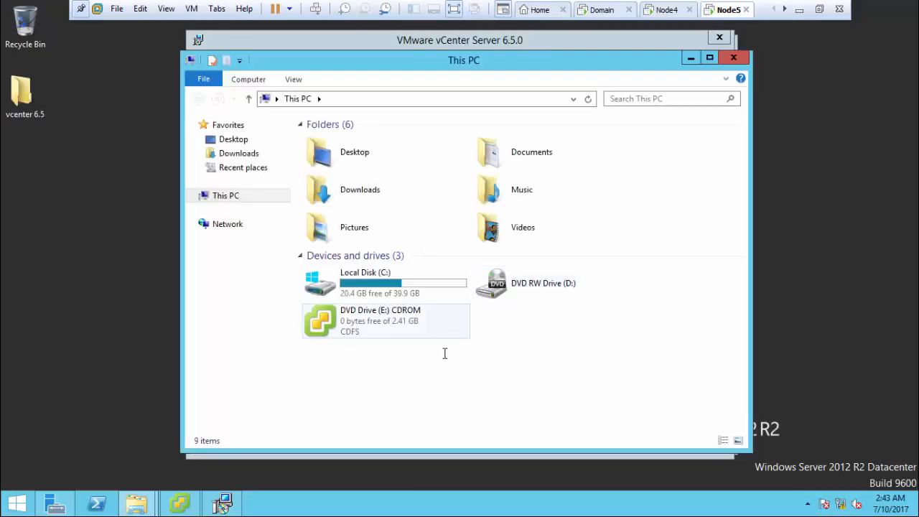
{"action": "right_click", "coordinate": [446, 355]}
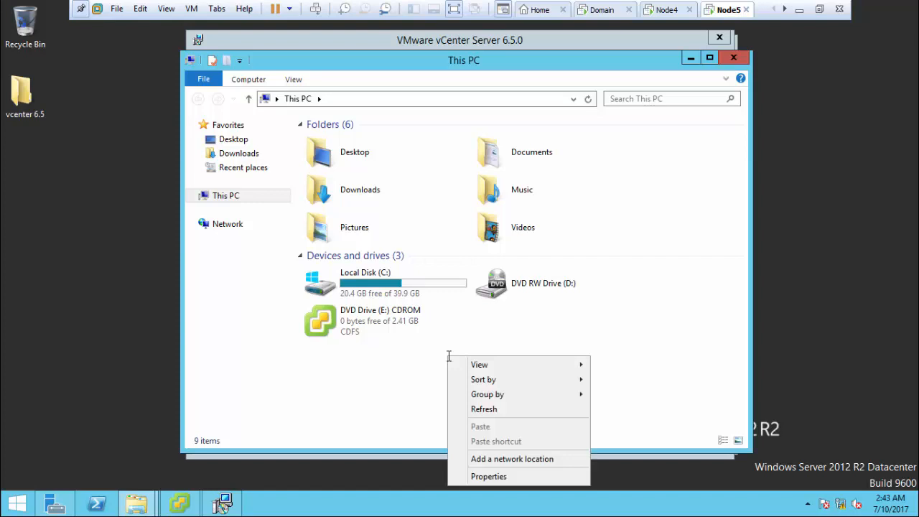
{"action": "left_click", "coordinate": [500, 410]}
{"action": "left_click", "coordinate": [734, 58]}
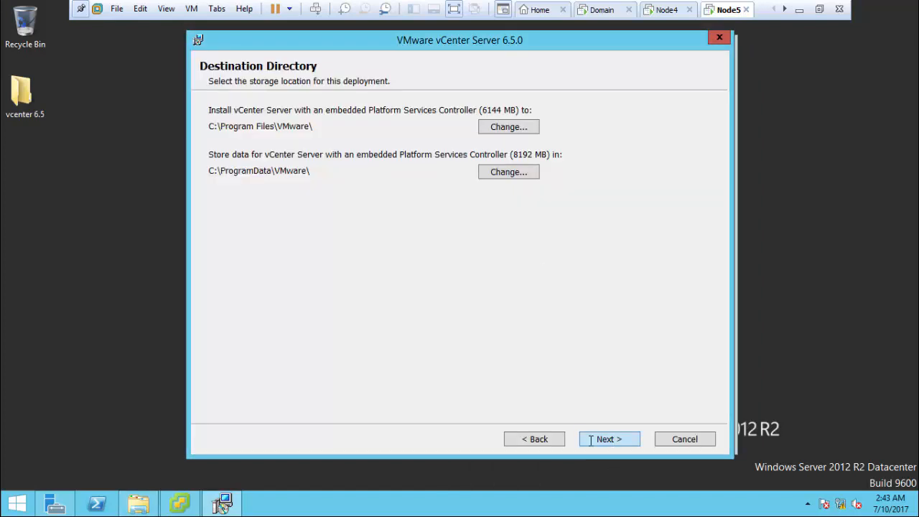
Step: Revisit Destination Directory, keep default directories and CEIP, and reach Ready to install
{"action": "left_click", "coordinate": [557, 441]}
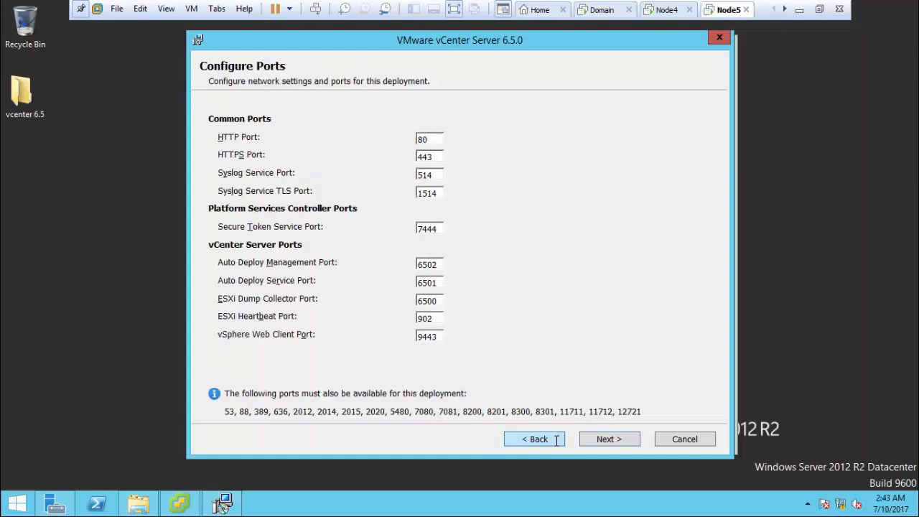
{"action": "left_click", "coordinate": [613, 440]}
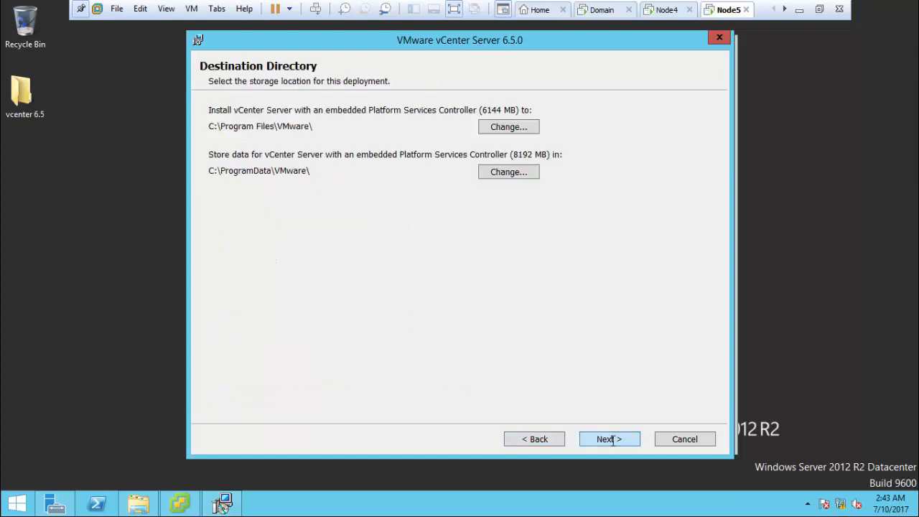
{"action": "left_click", "coordinate": [612, 440]}
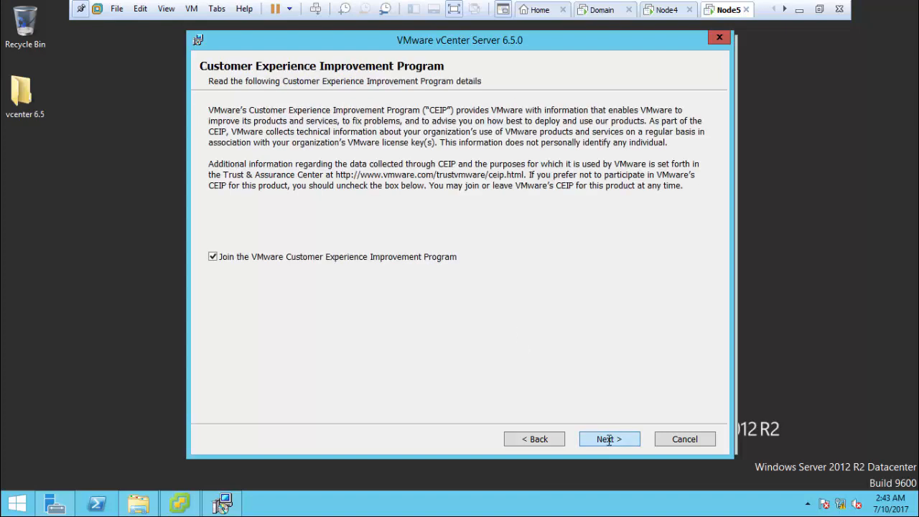
{"action": "left_click", "coordinate": [609, 441]}
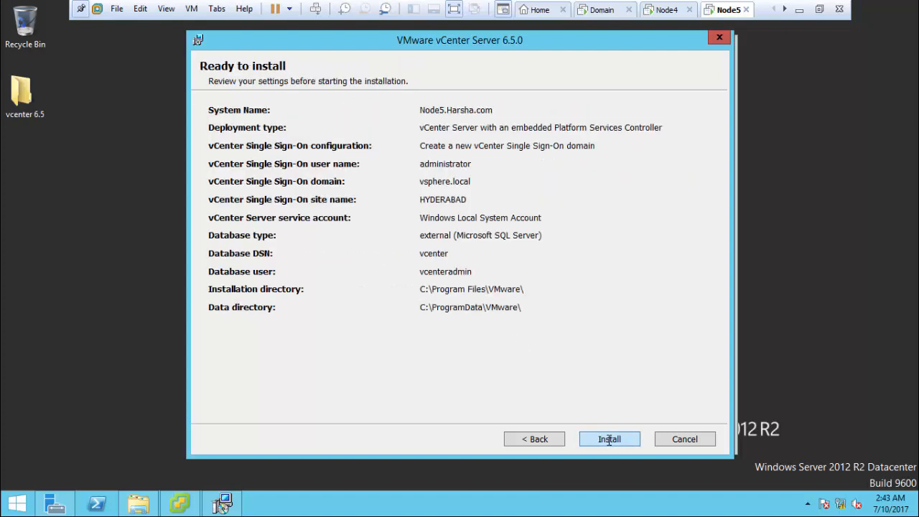
Step: Install vCenter Server 6.5 and close the wizard once Setup Completed appears
{"action": "left_click", "coordinate": [609, 440]}
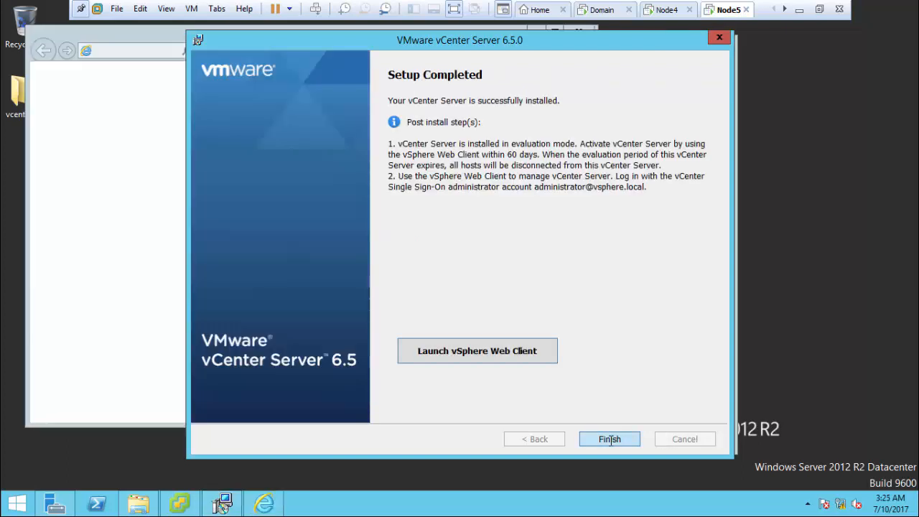
{"action": "left_click", "coordinate": [610, 439]}
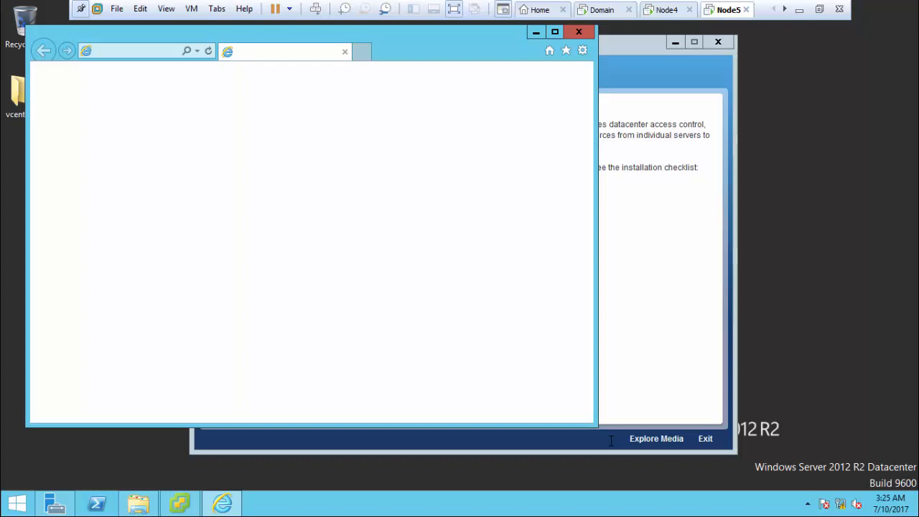
Step: Minimize the launcher, postpone Internet Explorer setup, and proceed past the certificate warning
{"action": "left_click", "coordinate": [674, 73]}
{"action": "left_click", "coordinate": [676, 44]}
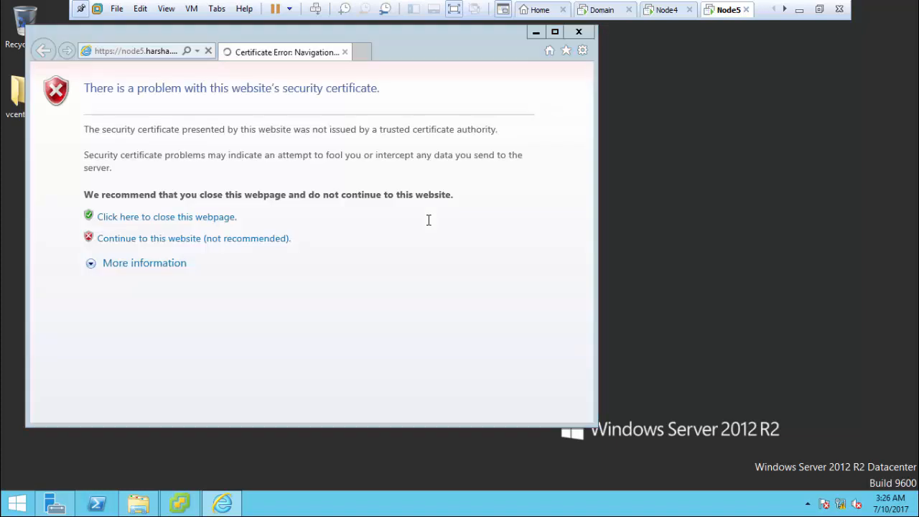
{"action": "left_click", "coordinate": [287, 239]}
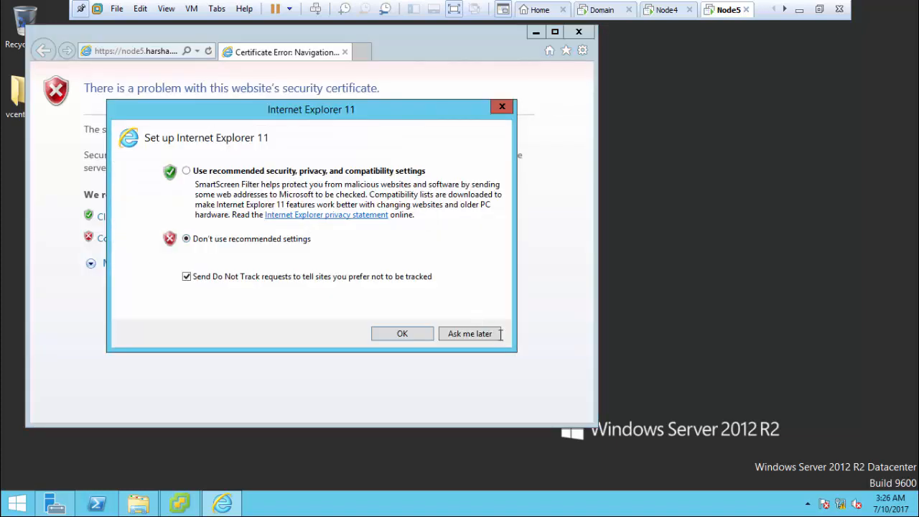
{"action": "left_click", "coordinate": [477, 334]}
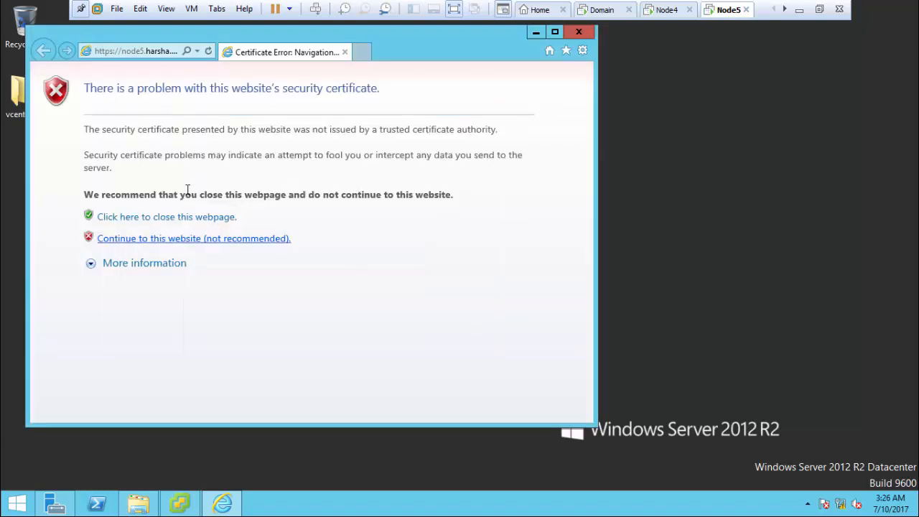
{"action": "left_click", "coordinate": [193, 239]}
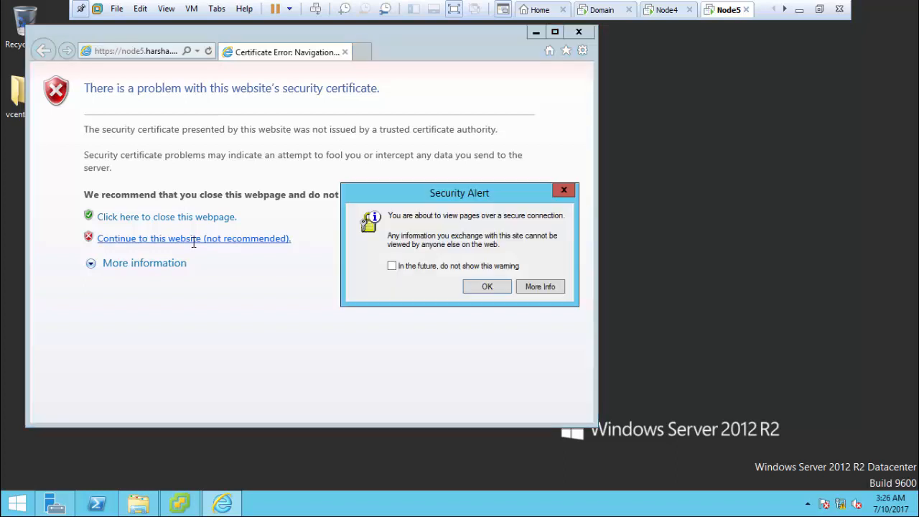
{"action": "left_click", "coordinate": [472, 286]}
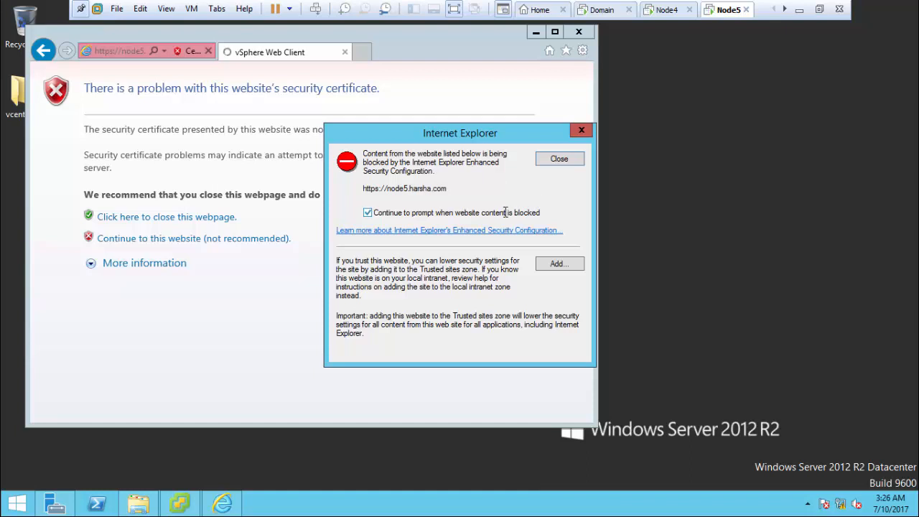
Step: Add node5.harsha.com to Trusted sites and dismiss the blocked-content notice
{"action": "left_click", "coordinate": [507, 211]}
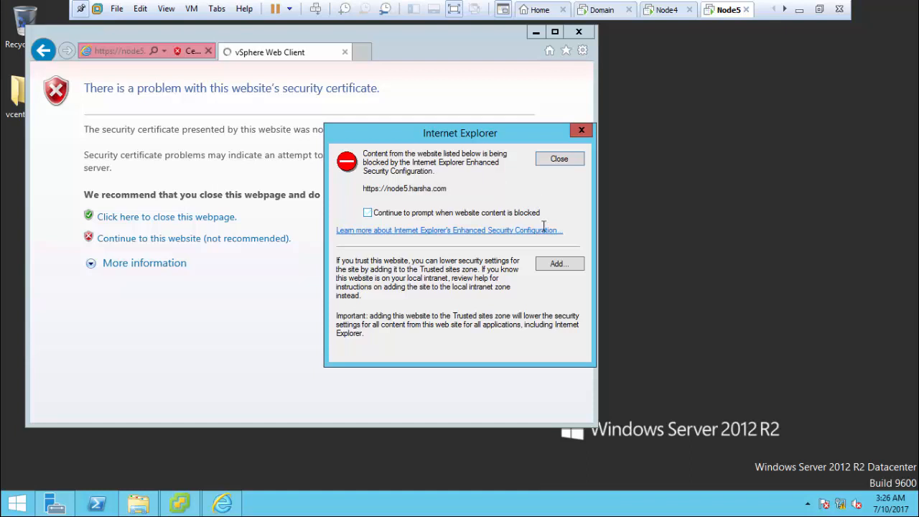
{"action": "left_click", "coordinate": [558, 263]}
{"action": "left_click", "coordinate": [558, 234]}
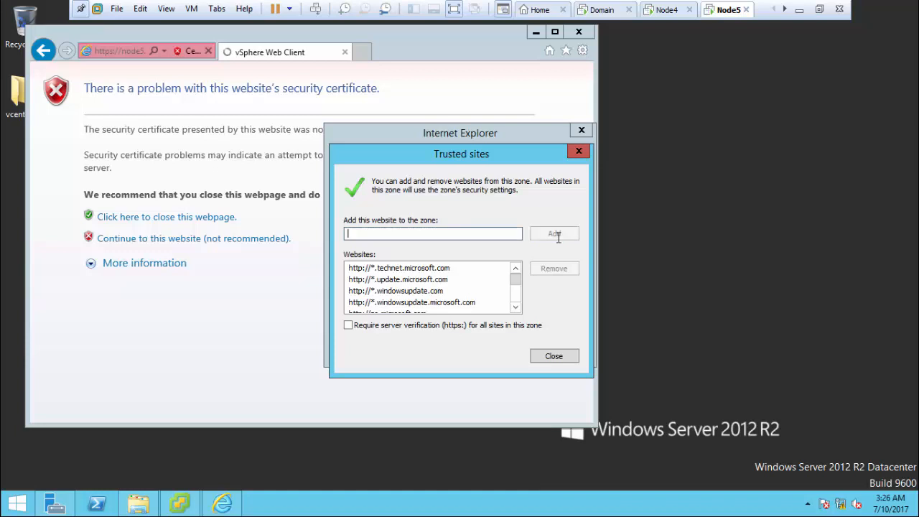
{"action": "left_click", "coordinate": [554, 353]}
{"action": "left_click", "coordinate": [550, 348]}
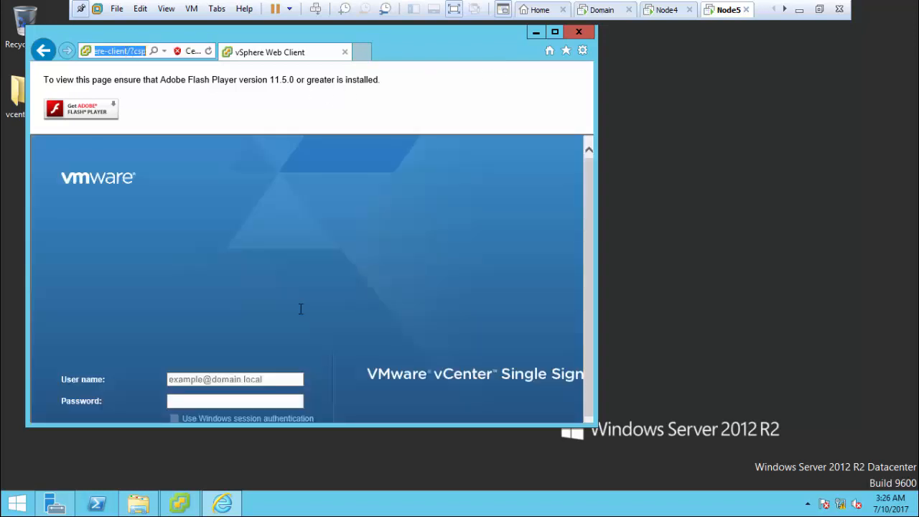
{"action": "left_click_drag", "start_coordinate": [593, 180], "coordinate": [605, 290]}
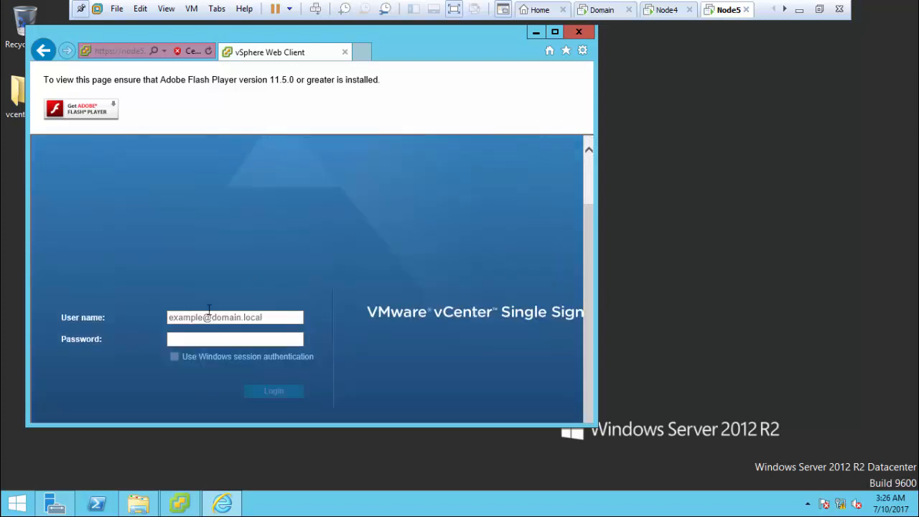
{"action": "left_click", "coordinate": [281, 323]}
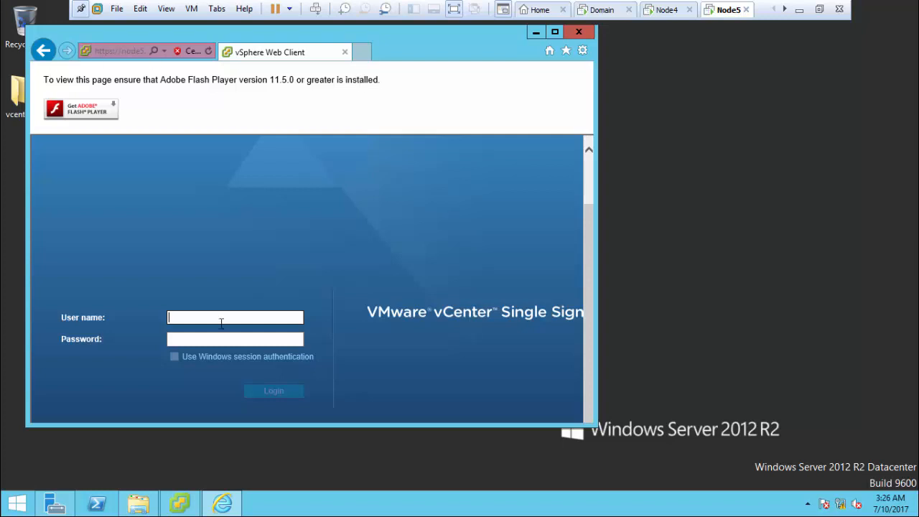
{"action": "type", "text": "ad"}
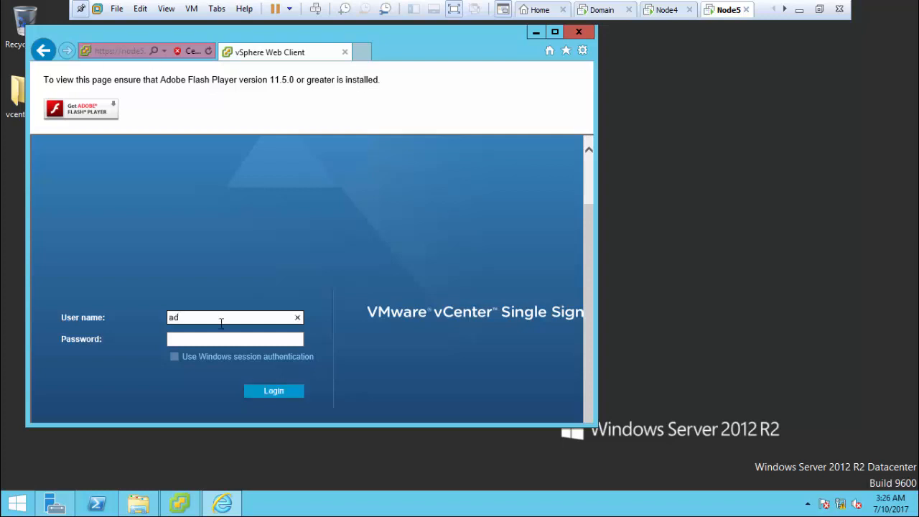
{"action": "type", "text": "ministrator@vsphere.local"}
{"action": "key", "text": "Tab"}
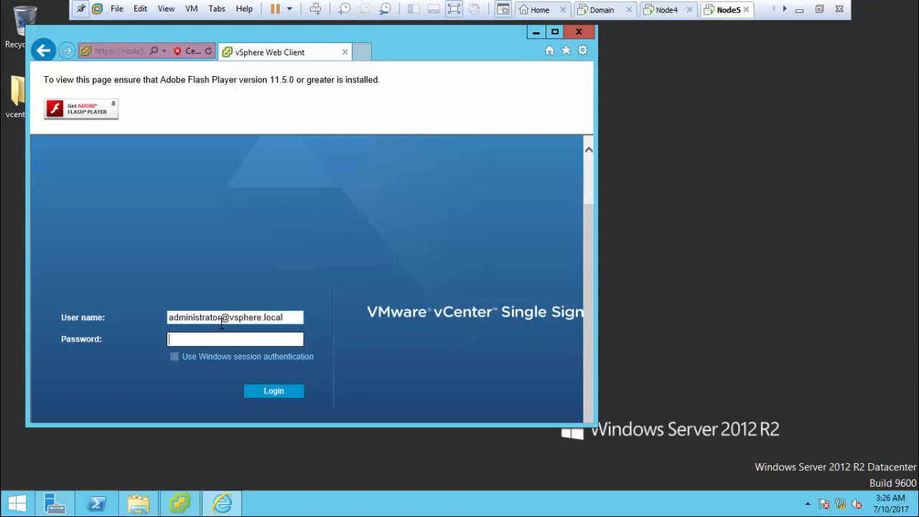
{"action": "type", "text": "••••••••"}
{"action": "left_click", "coordinate": [176, 354]}
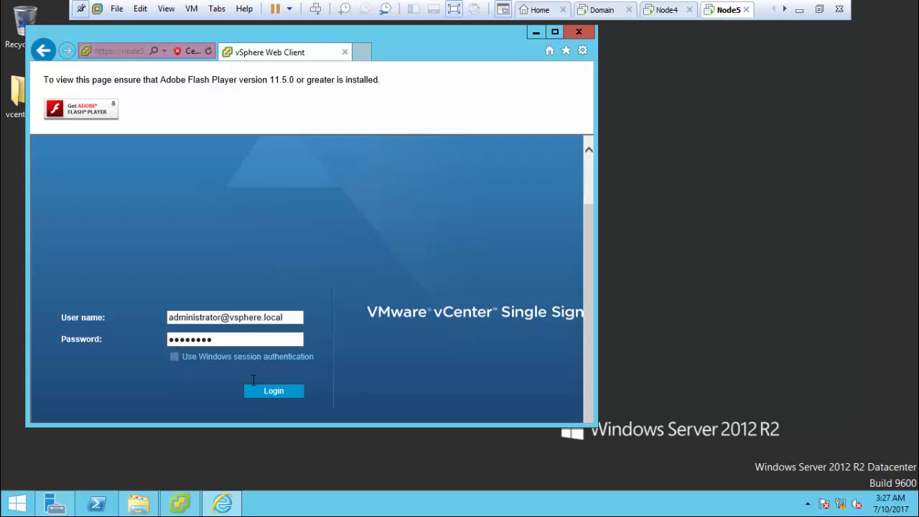
{"action": "left_click", "coordinate": [268, 389]}
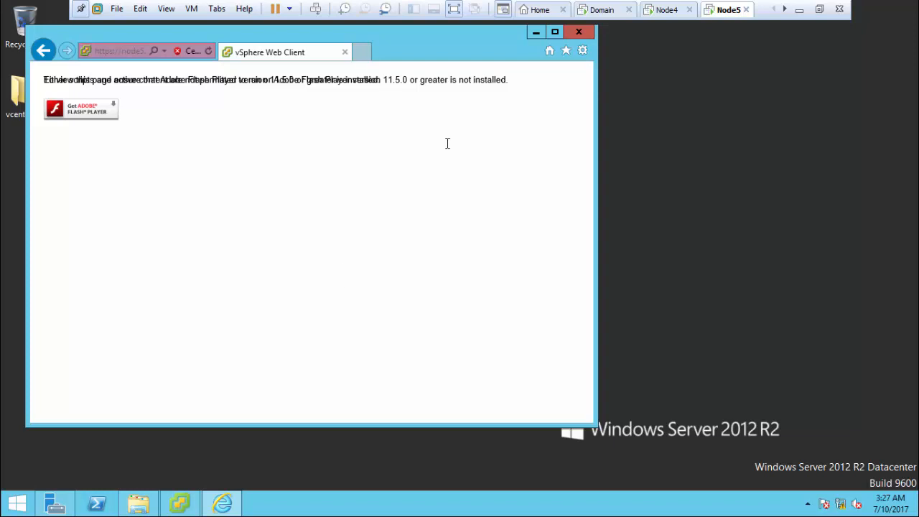
Step: Minimize Internet Explorer, refresh Node5's desktop, then select the four installers in the host's folder 1
{"action": "left_click", "coordinate": [554, 32]}
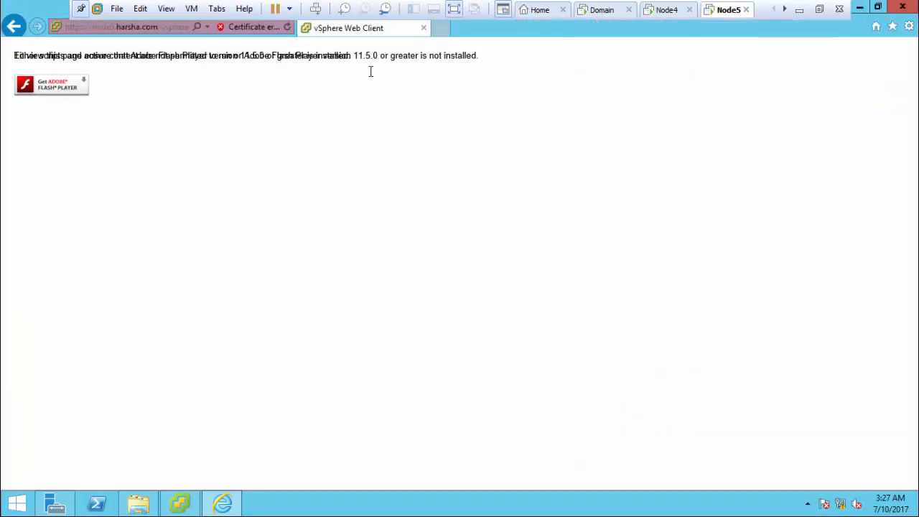
{"action": "left_click", "coordinate": [860, 8]}
{"action": "right_click", "coordinate": [532, 191]}
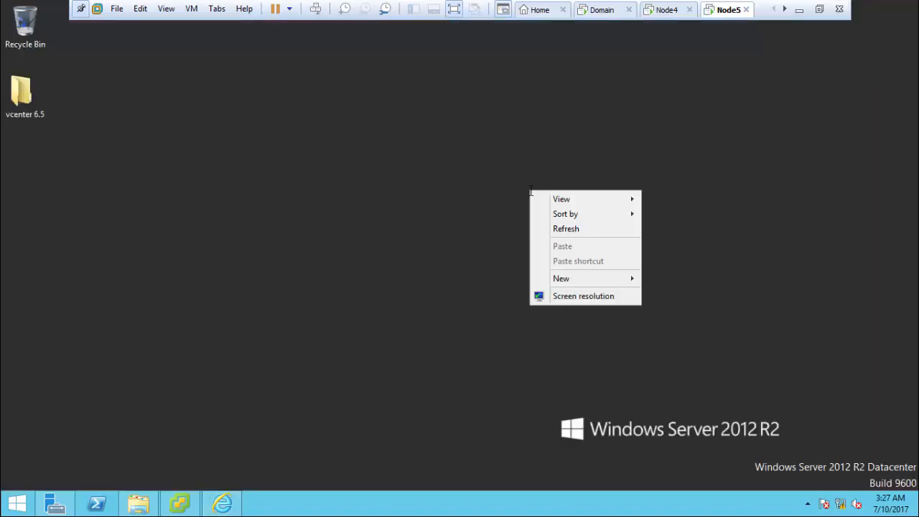
{"action": "left_click", "coordinate": [564, 229]}
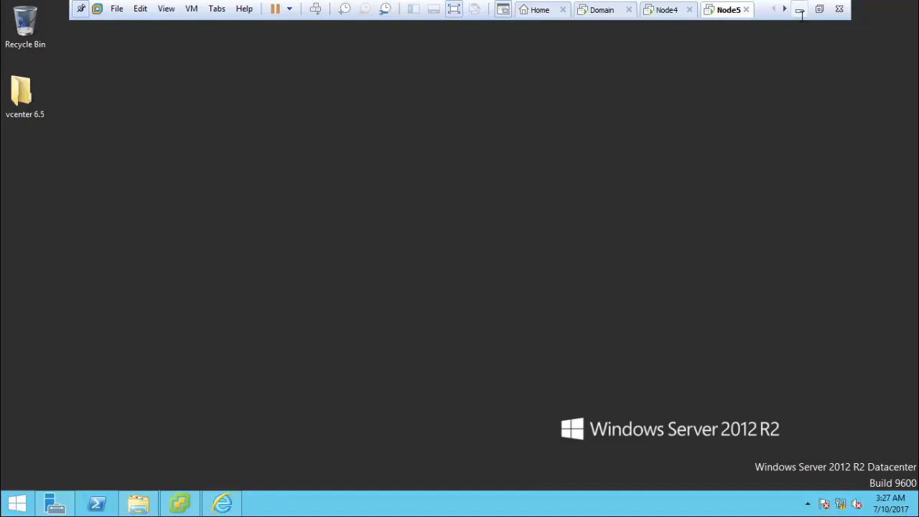
{"action": "left_click", "coordinate": [799, 9]}
{"action": "left_click_drag", "start_coordinate": [278, 435], "coordinate": [180, 327]}
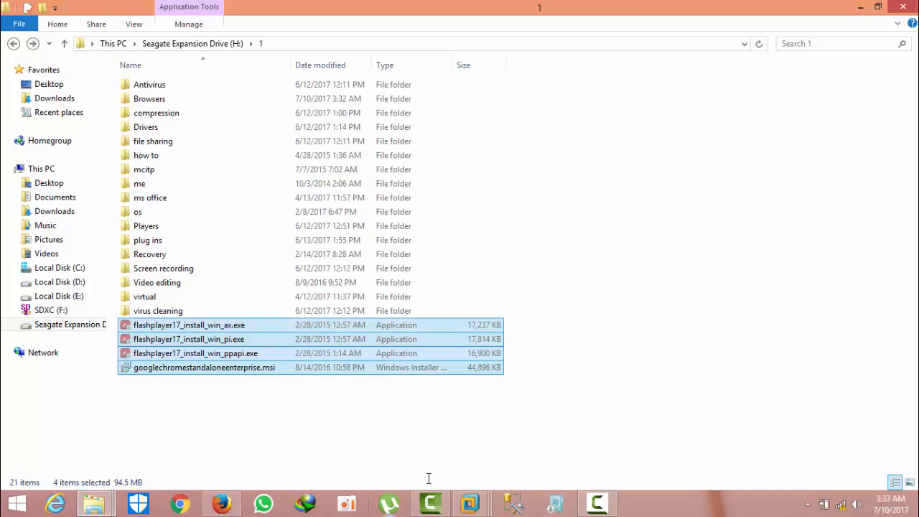
Step: Paste the Flash Player and Chrome installers onto Node5's desktop and refresh it
{"action": "left_click", "coordinate": [478, 508]}
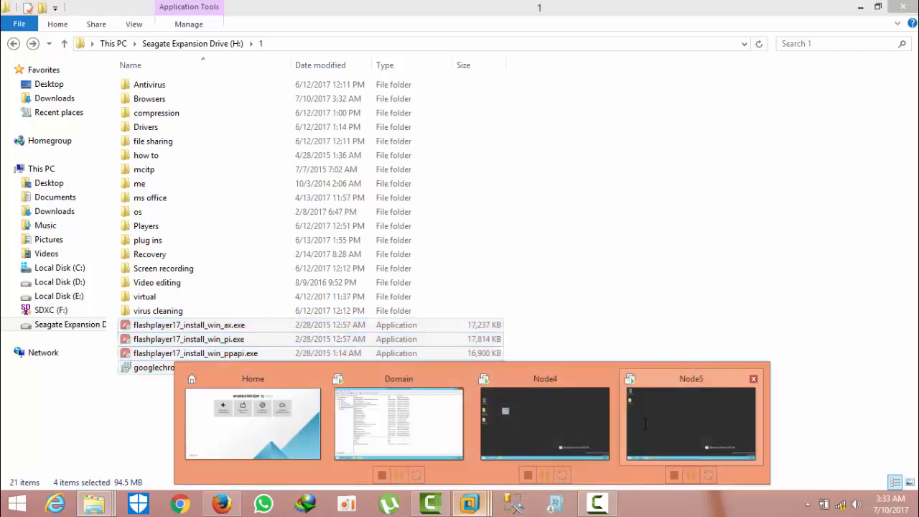
{"action": "left_click", "coordinate": [692, 424]}
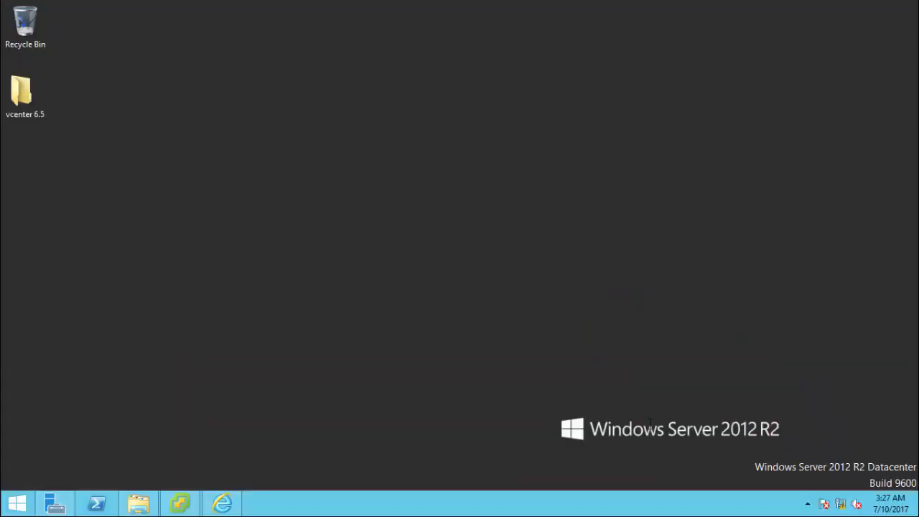
{"action": "right_click", "coordinate": [388, 217]}
{"action": "left_click", "coordinate": [406, 270]}
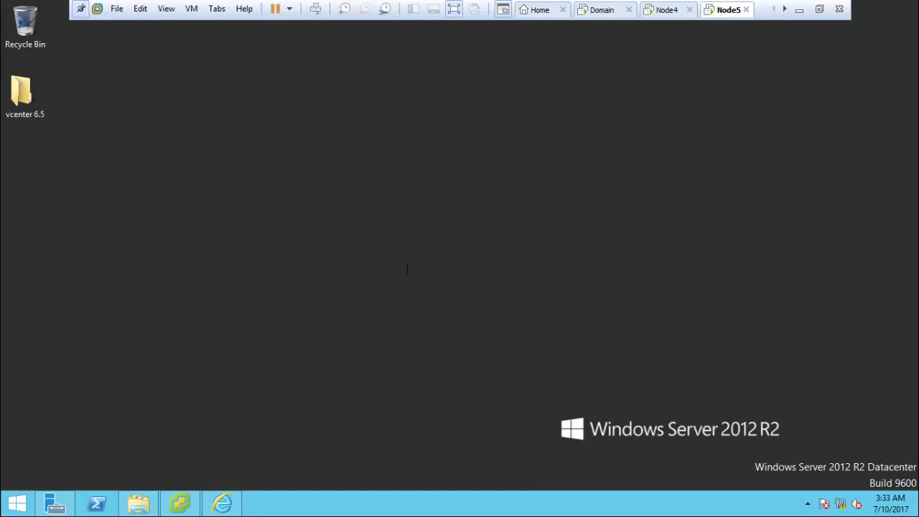
{"action": "left_click", "coordinate": [521, 205]}
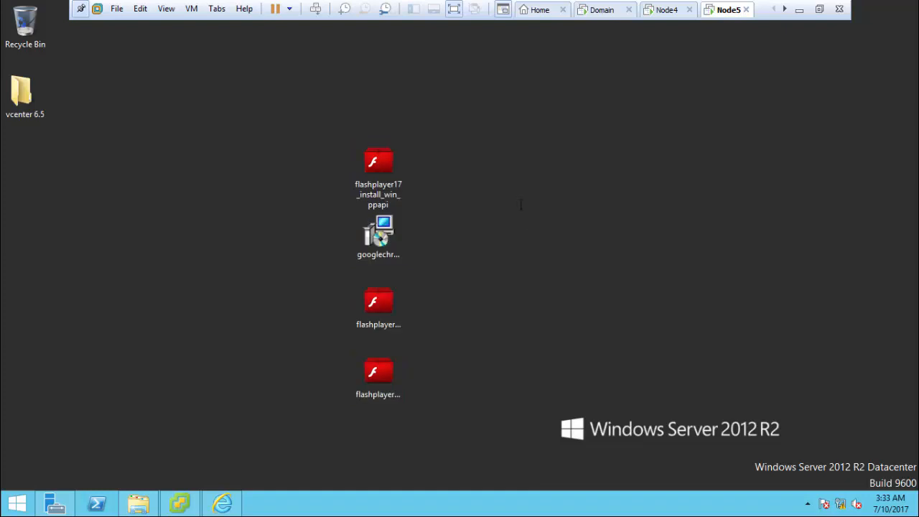
{"action": "right_click", "coordinate": [522, 205]}
{"action": "left_click", "coordinate": [521, 215]}
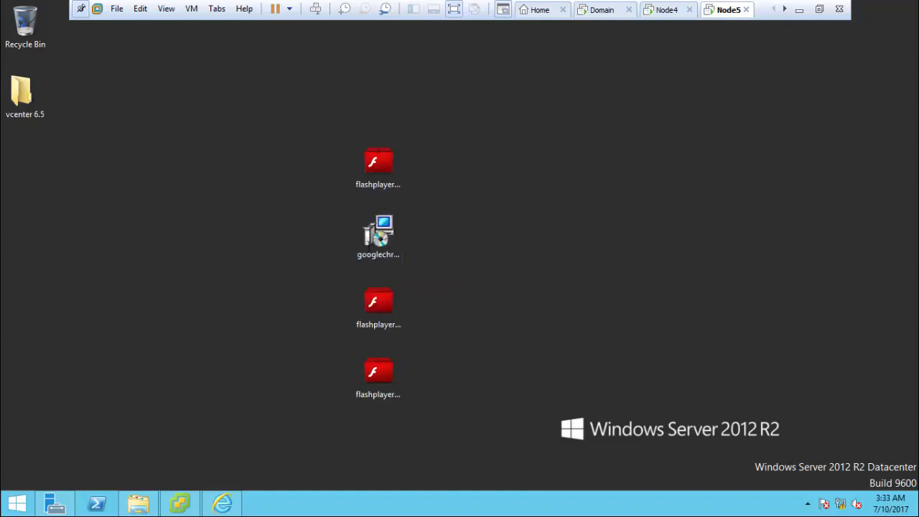
Step: Move the Chrome enterprise installer to the upper left and install Google Chrome from it
{"action": "left_click_drag", "start_coordinate": [368, 243], "coordinate": [166, 173]}
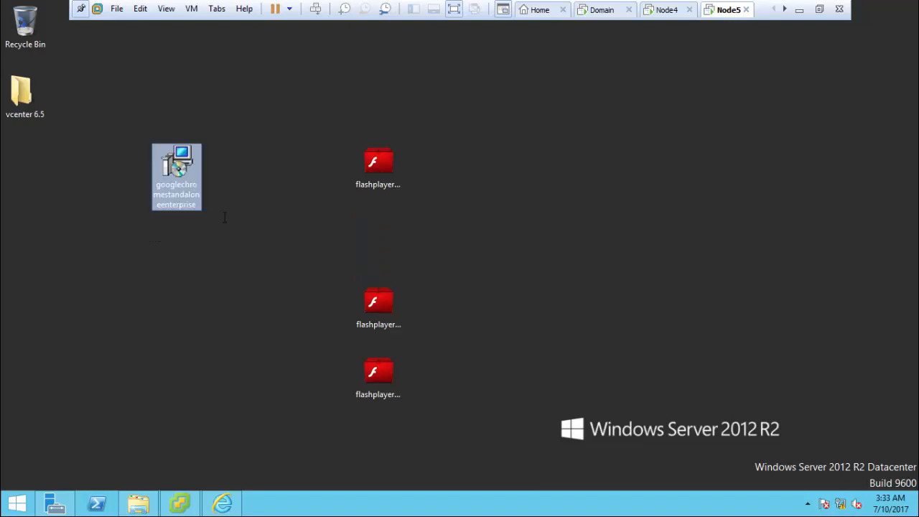
{"action": "left_click", "coordinate": [493, 335]}
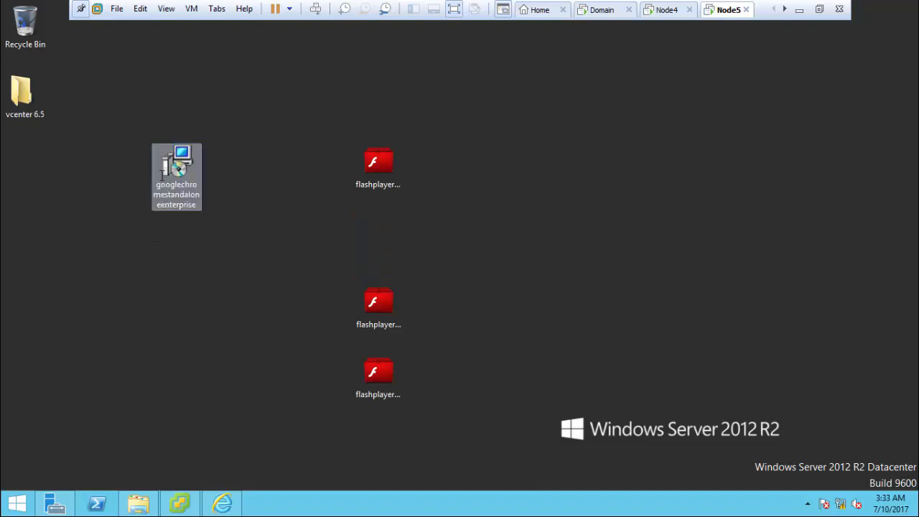
{"action": "right_click", "coordinate": [193, 180]}
{"action": "left_click", "coordinate": [207, 186]}
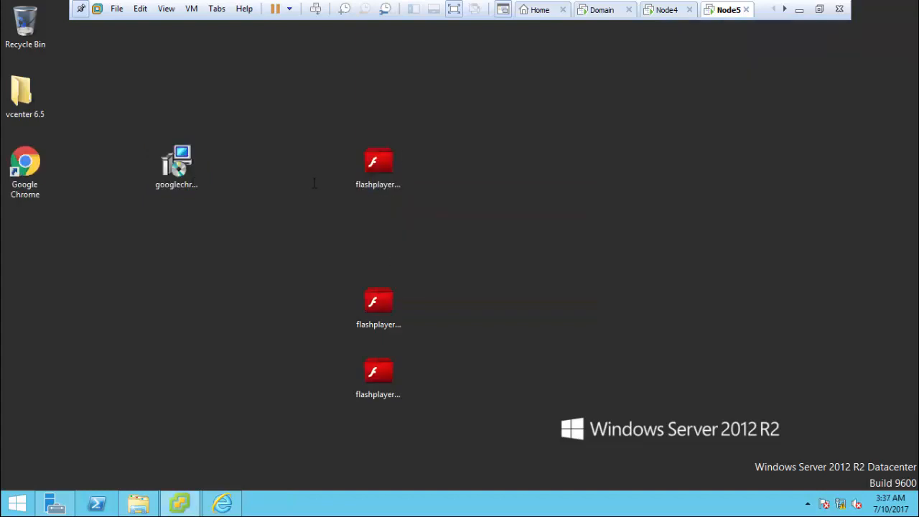
Step: Install Flash Player 17.0 from the first flashplayer17 installer, accepting the license
{"action": "left_click", "coordinate": [387, 160]}
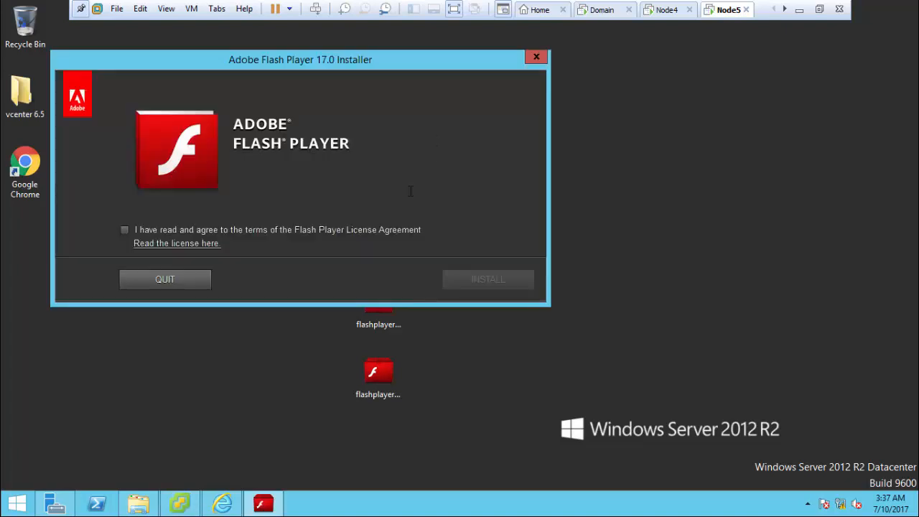
{"action": "left_click", "coordinate": [269, 237]}
{"action": "left_click", "coordinate": [511, 279]}
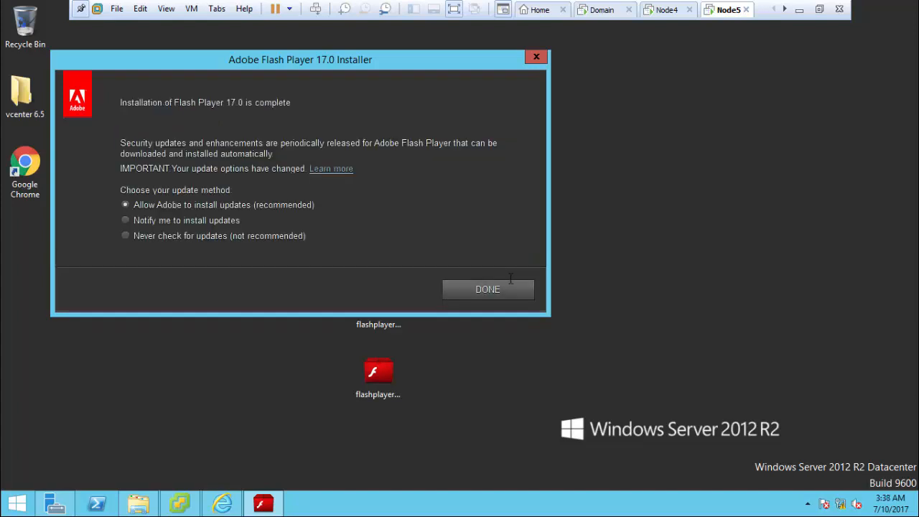
{"action": "left_click", "coordinate": [508, 289]}
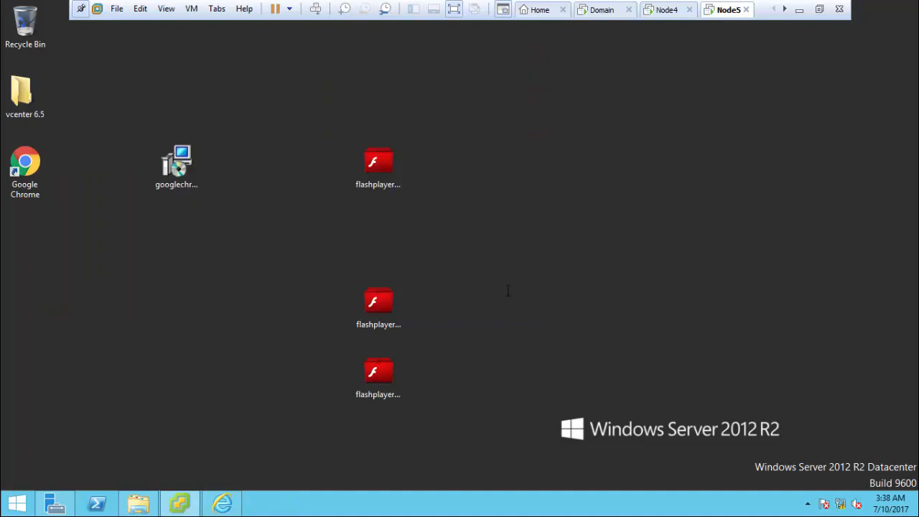
Step: Refresh the desktop, reload the vSphere page in Internet Explorer, then minimize the browser
{"action": "right_click", "coordinate": [502, 254]}
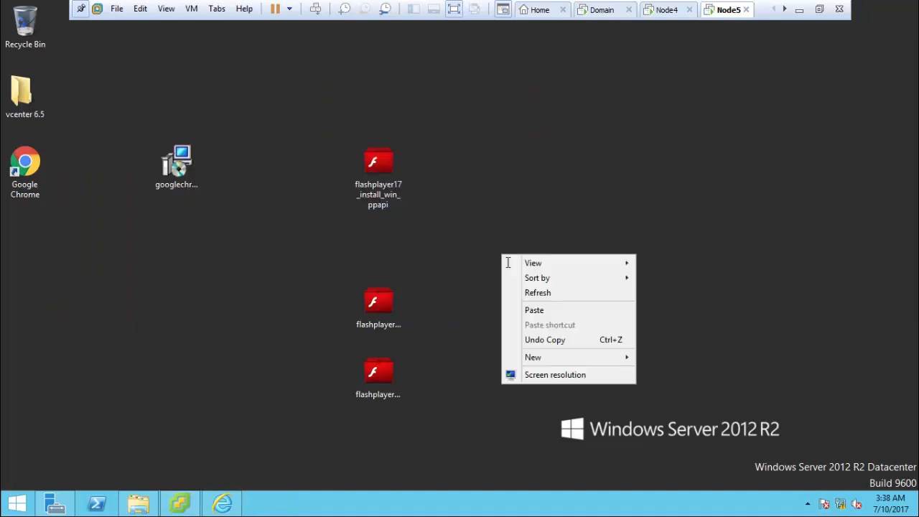
{"action": "left_click", "coordinate": [532, 291]}
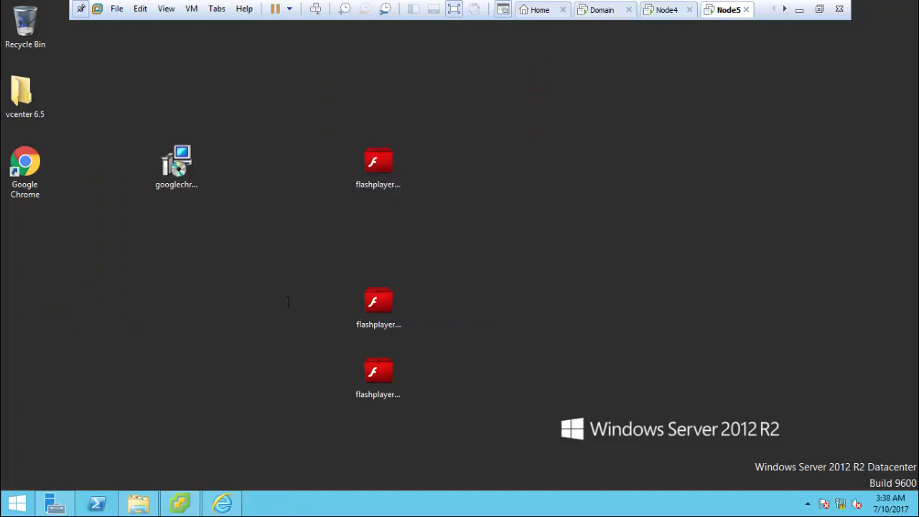
{"action": "left_click", "coordinate": [222, 503]}
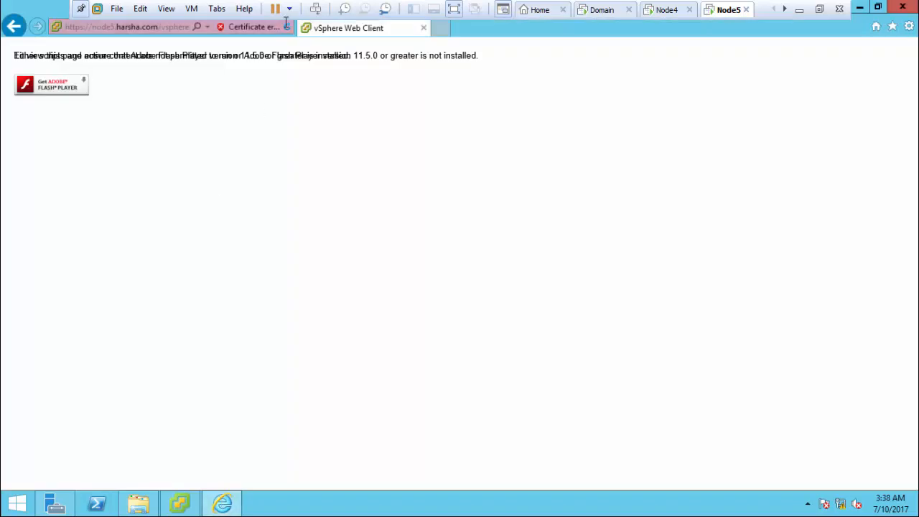
{"action": "left_click", "coordinate": [287, 26]}
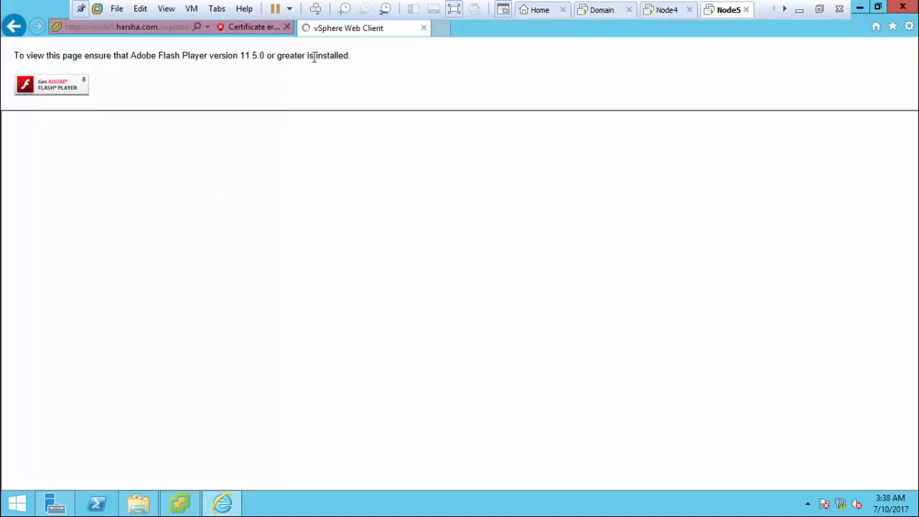
{"action": "left_click", "coordinate": [286, 27]}
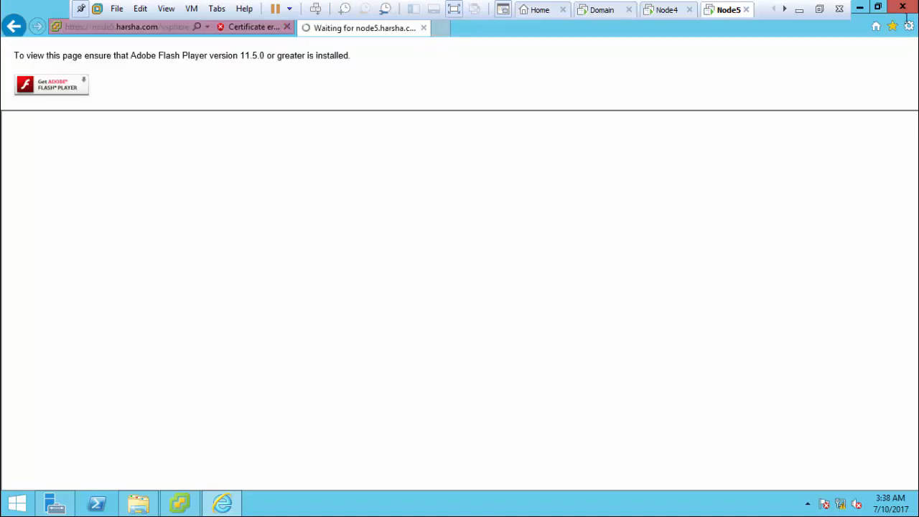
{"action": "left_click", "coordinate": [860, 7]}
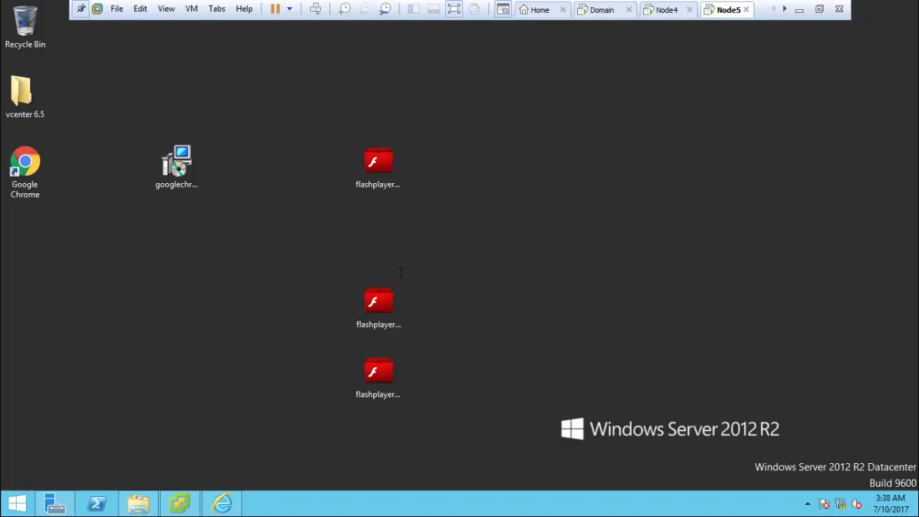
Step: Try the second Flash Player installer, then install from the third one after accepting its license
{"action": "left_click", "coordinate": [393, 292]}
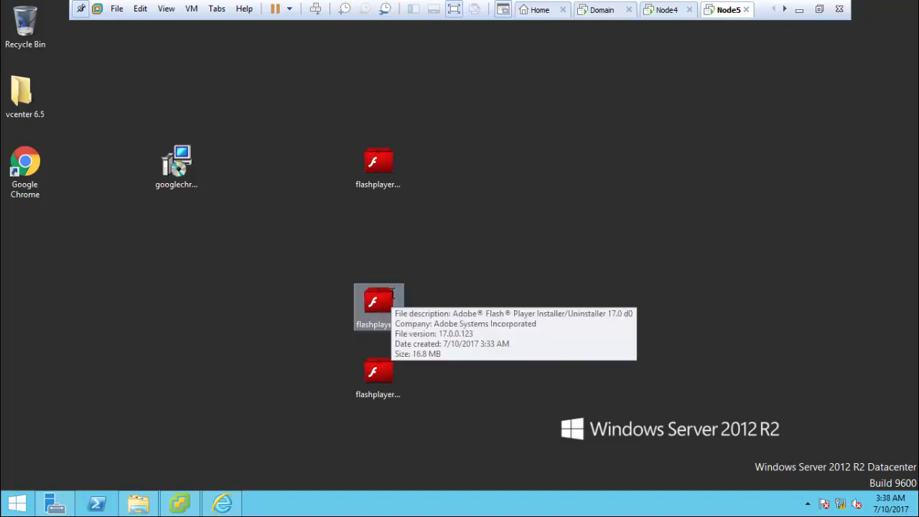
{"action": "double_click", "coordinate": [393, 292]}
{"action": "left_click", "coordinate": [202, 298]}
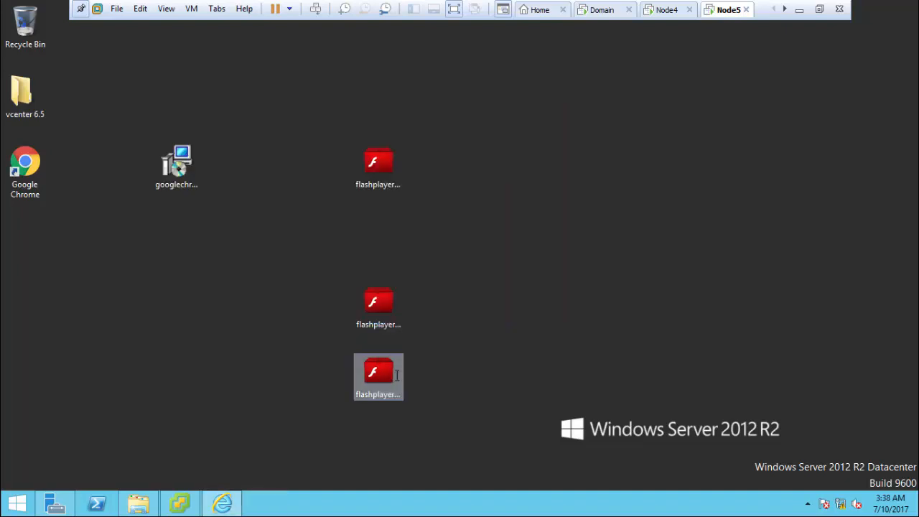
{"action": "left_click", "coordinate": [378, 377]}
{"action": "double_click", "coordinate": [379, 377]}
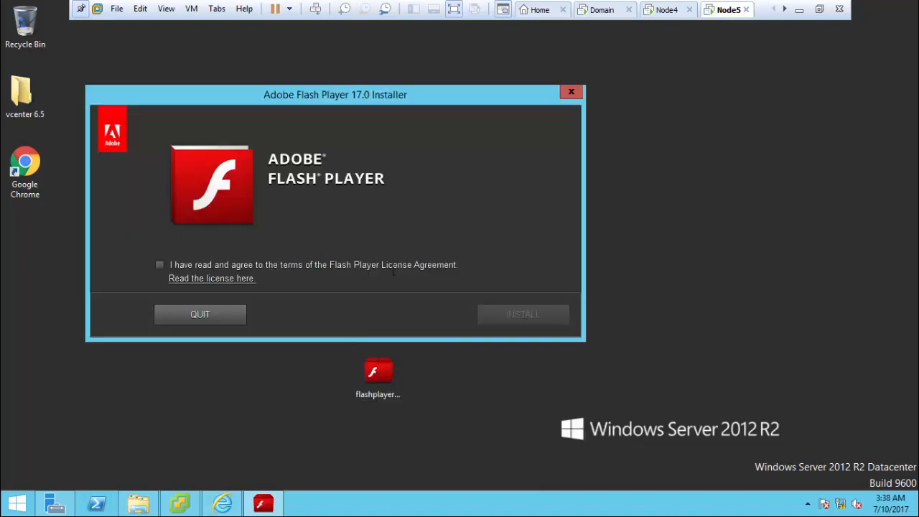
{"action": "left_click", "coordinate": [396, 265]}
{"action": "left_click", "coordinate": [499, 314]}
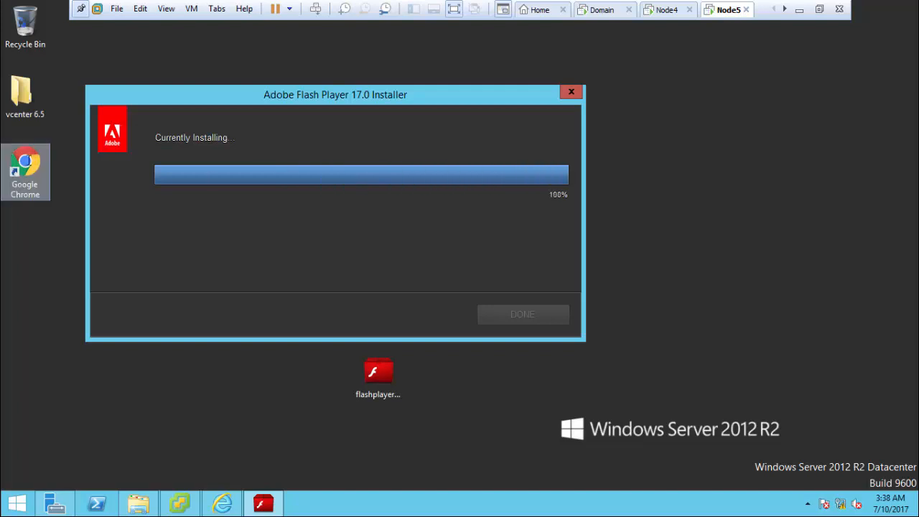
Step: Launch Google Chrome, copy the vSphere client address from Internet Explorer, and reload the IE page
{"action": "double_click", "coordinate": [29, 159]}
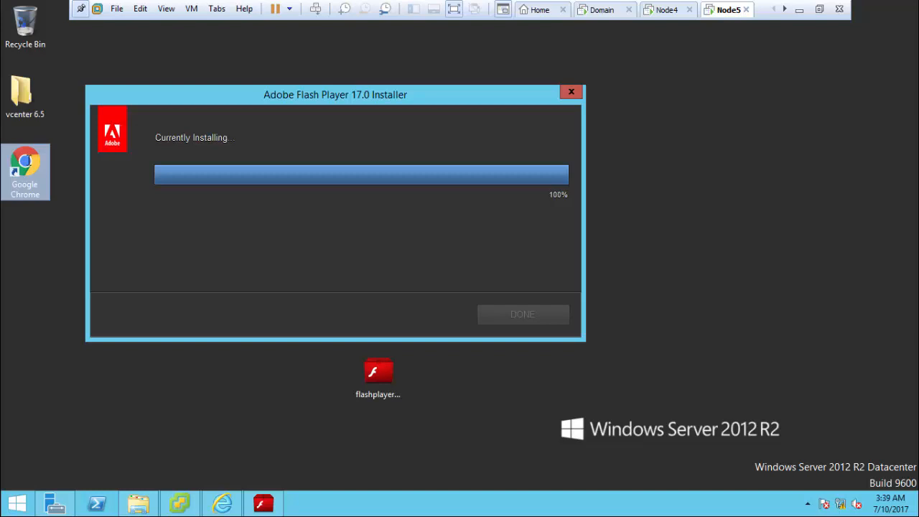
{"action": "left_click", "coordinate": [208, 503]}
{"action": "left_click", "coordinate": [156, 27]}
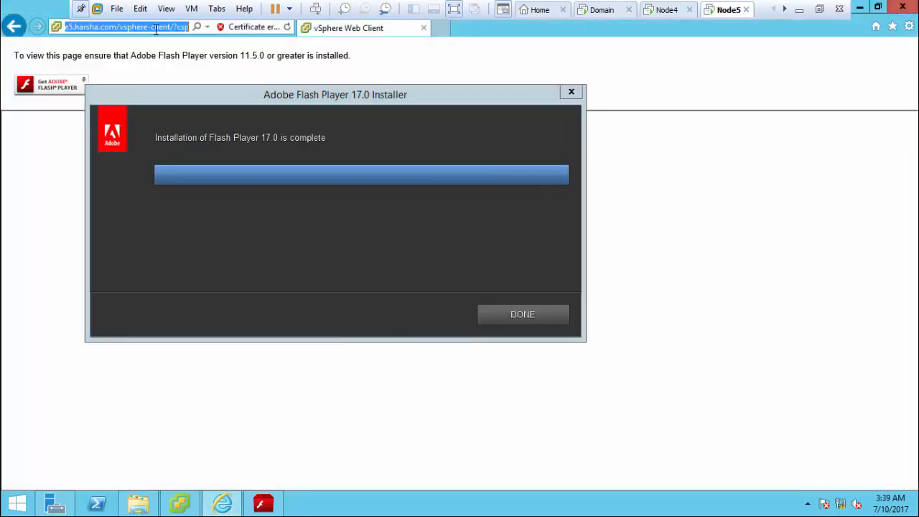
{"action": "right_click", "coordinate": [155, 29]}
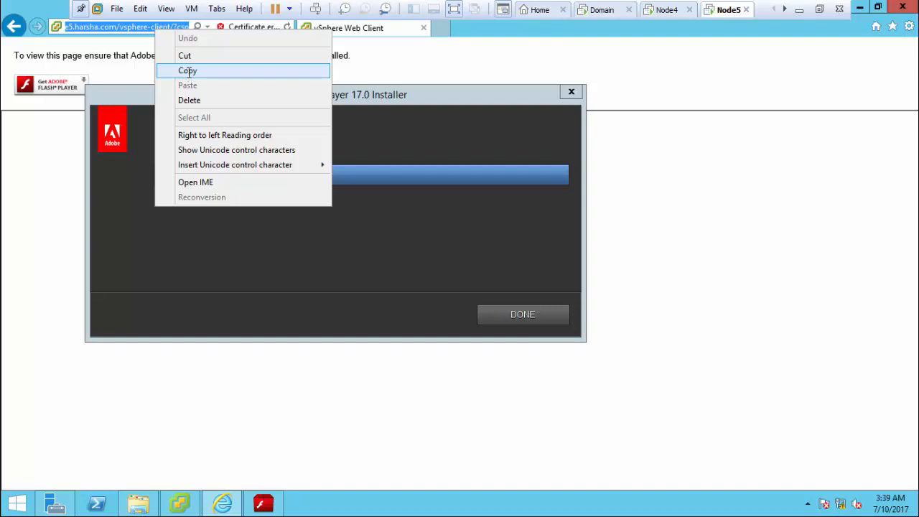
{"action": "left_click", "coordinate": [188, 73]}
{"action": "left_click", "coordinate": [506, 312]}
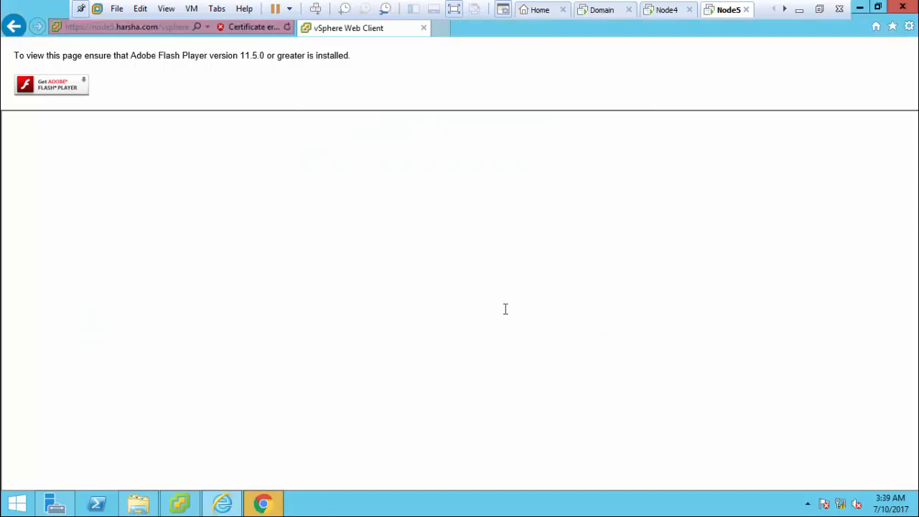
{"action": "left_click", "coordinate": [288, 28]}
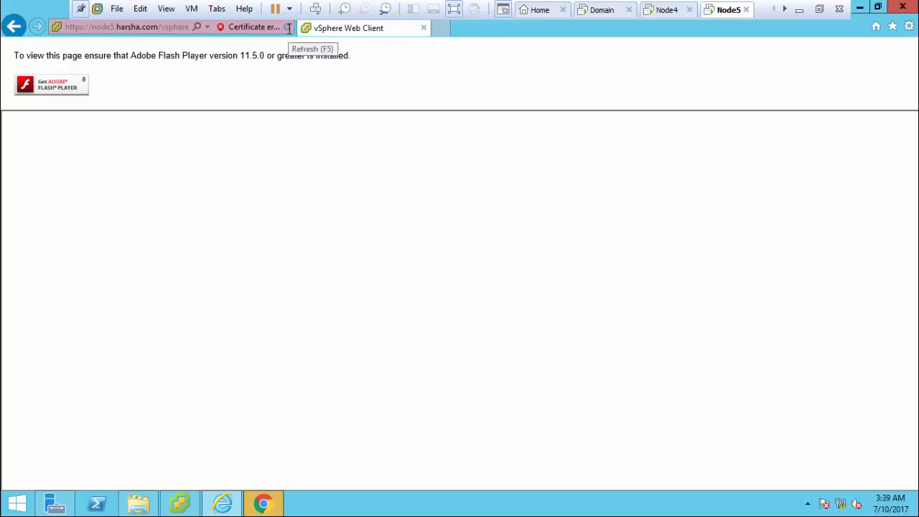
{"action": "left_click", "coordinate": [289, 29]}
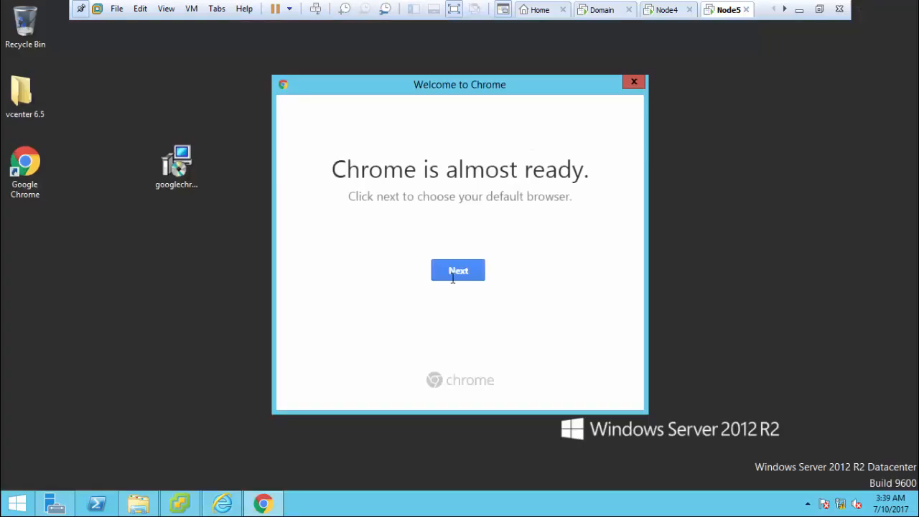
Step: Make Google Chrome the default browser from its welcome dialog
{"action": "left_click", "coordinate": [462, 268]}
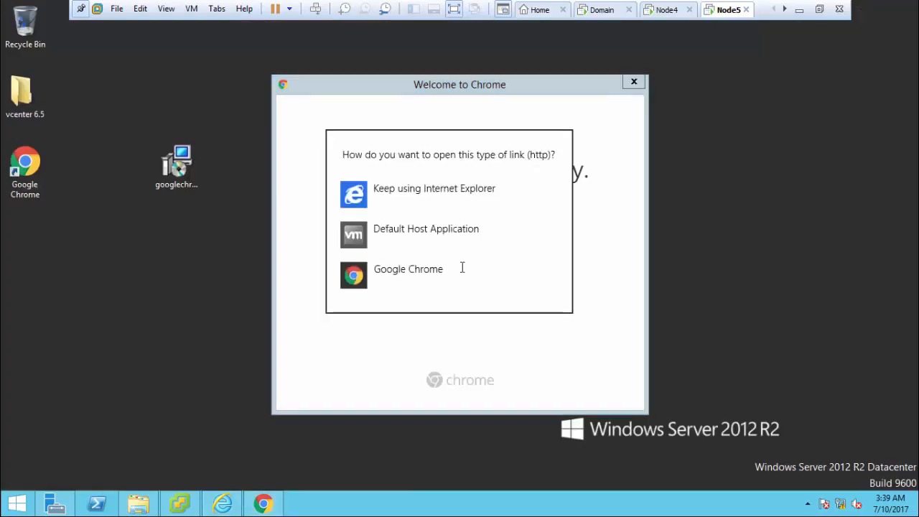
{"action": "left_click", "coordinate": [429, 280]}
{"action": "left_click", "coordinate": [445, 270]}
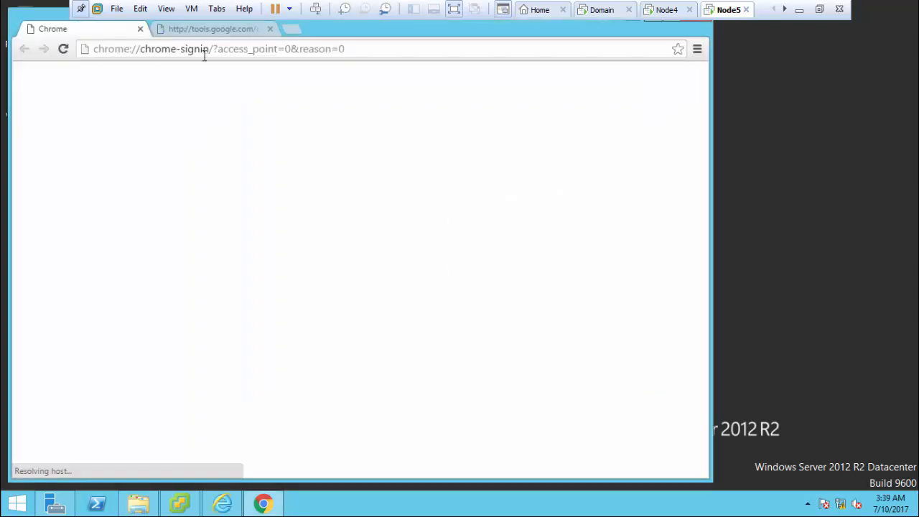
Step: Load the copied vSphere client address in Chrome and proceed past the node5.harsha.com certificate warning
{"action": "left_click", "coordinate": [204, 52]}
{"action": "key", "text": "ctrl+v"}
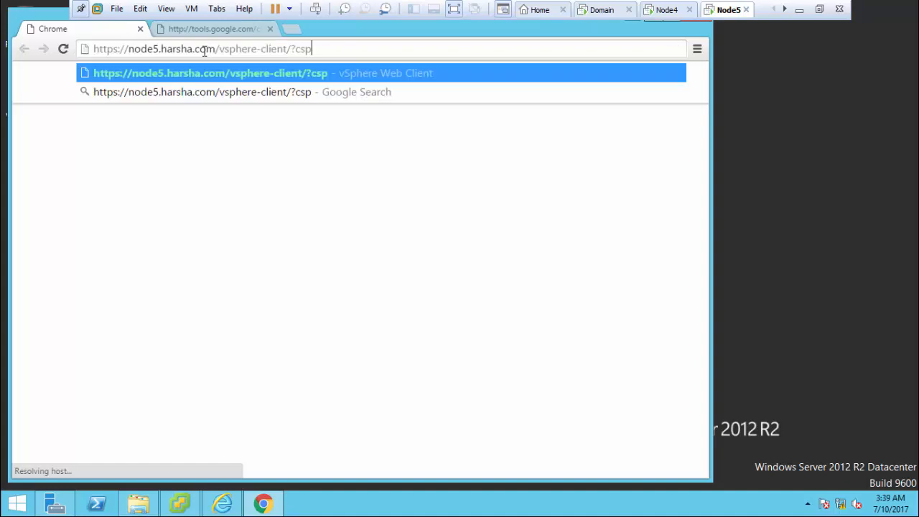
{"action": "key", "text": "Return"}
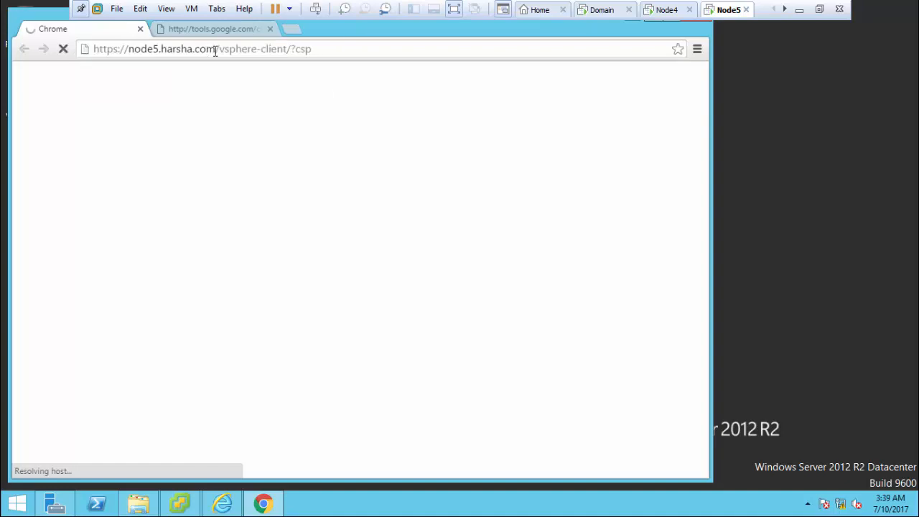
{"action": "left_click", "coordinate": [271, 29]}
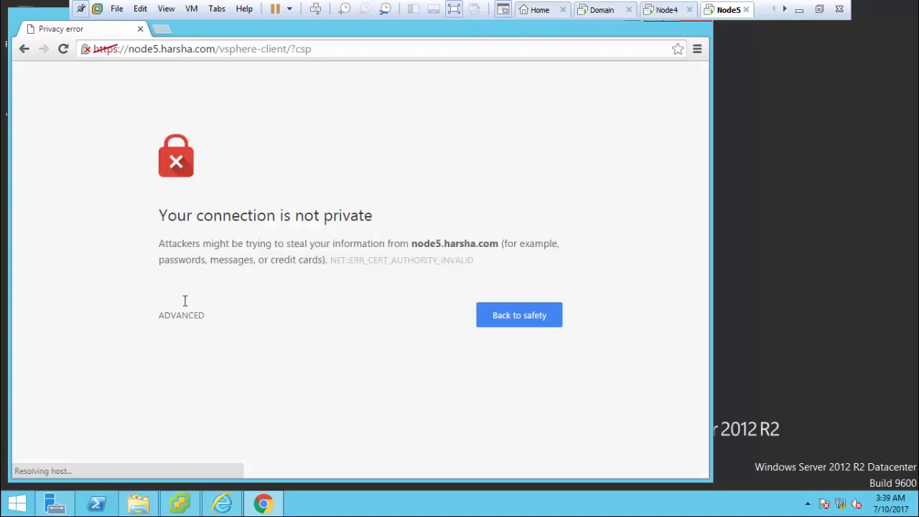
{"action": "left_click", "coordinate": [181, 312]}
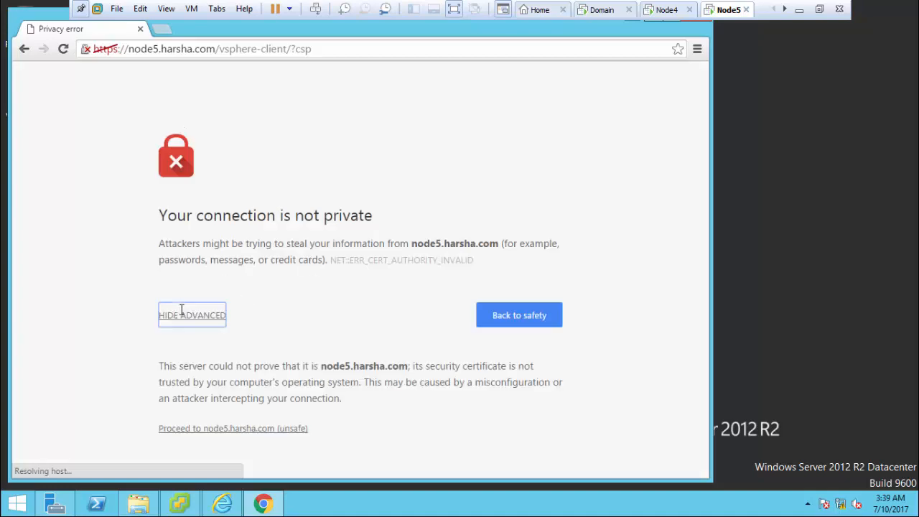
{"action": "left_click", "coordinate": [224, 428]}
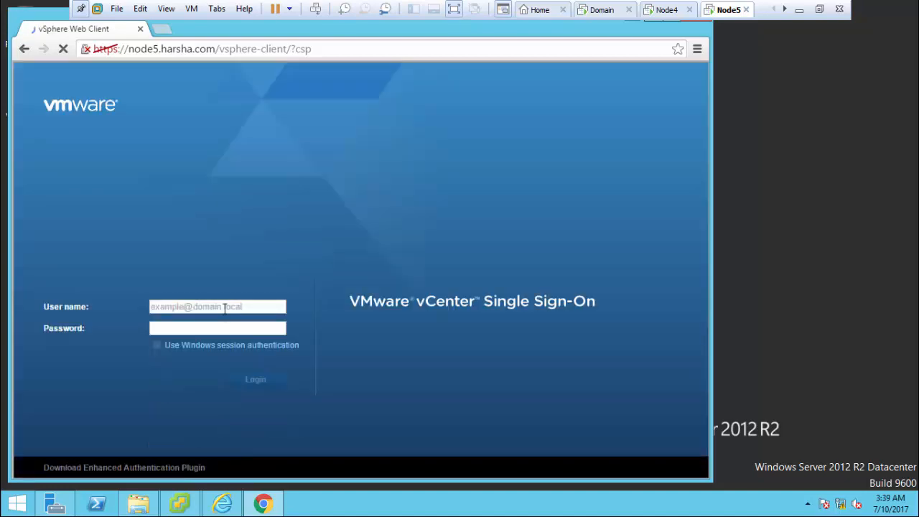
{"action": "type", "text": "v"}
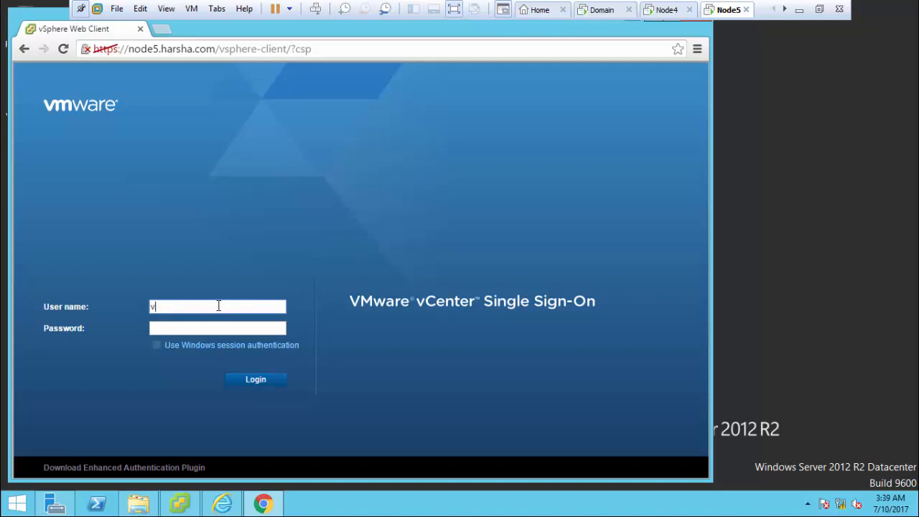
{"action": "key", "text": "BackSpace"}
{"action": "type", "text": "administ"}
{"action": "type", "text": "rator@vsphere.local"}
{"action": "key", "text": "Tab"}
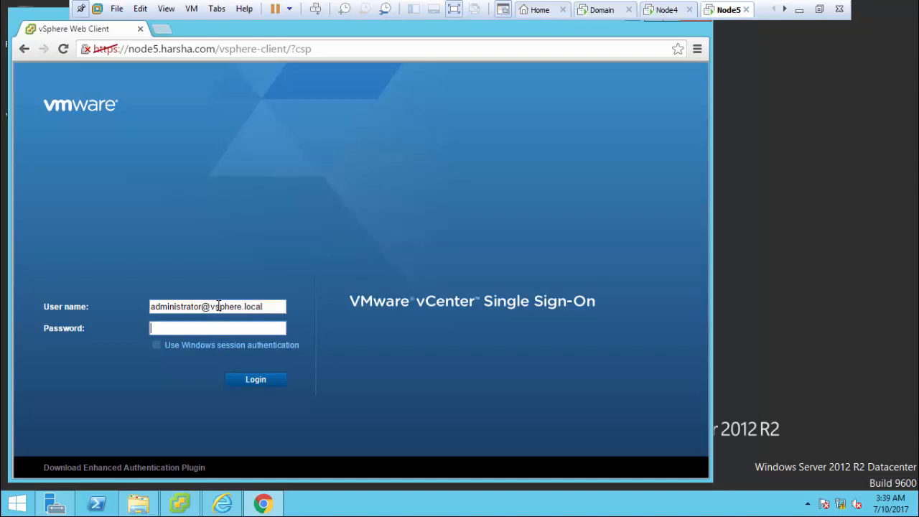
{"action": "type", "text": "•"}
{"action": "left_click", "coordinate": [249, 380]}
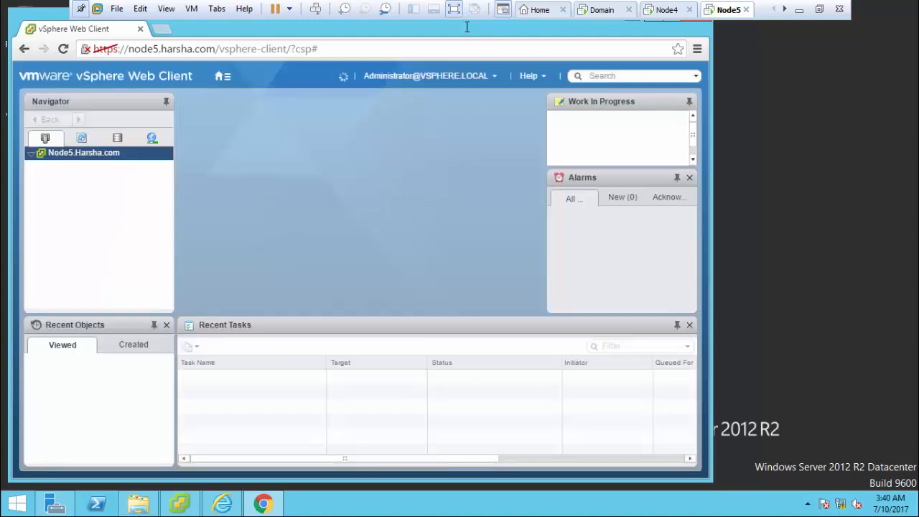
{"action": "double_click", "coordinate": [467, 26]}
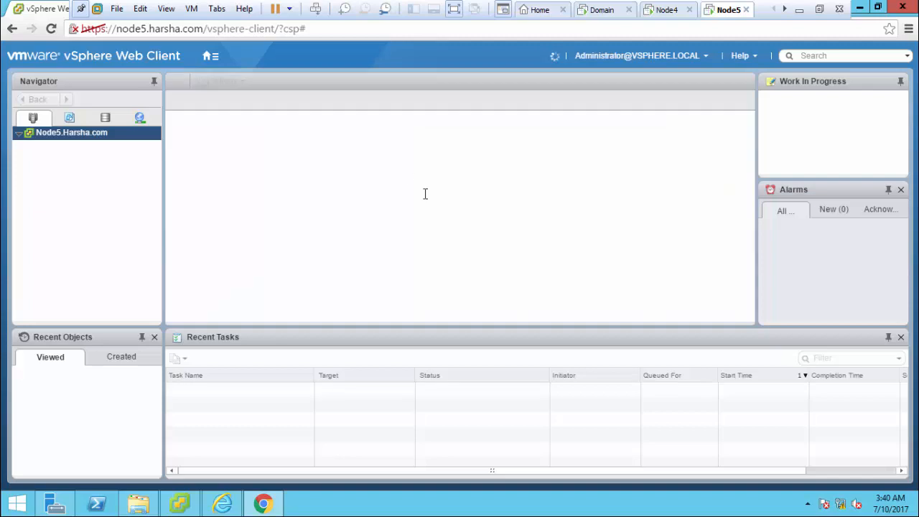